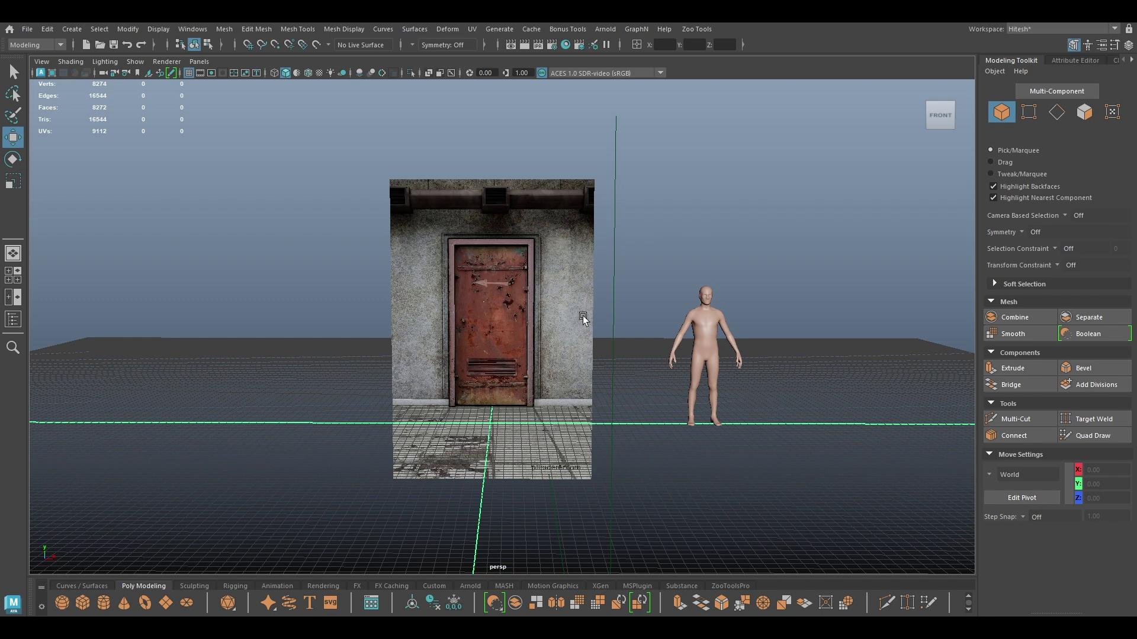
Step: Examine the door reference image beside the human scale figure in the perspective view and the front view
left_click_drag(535, 278, 652, 356, "alt")
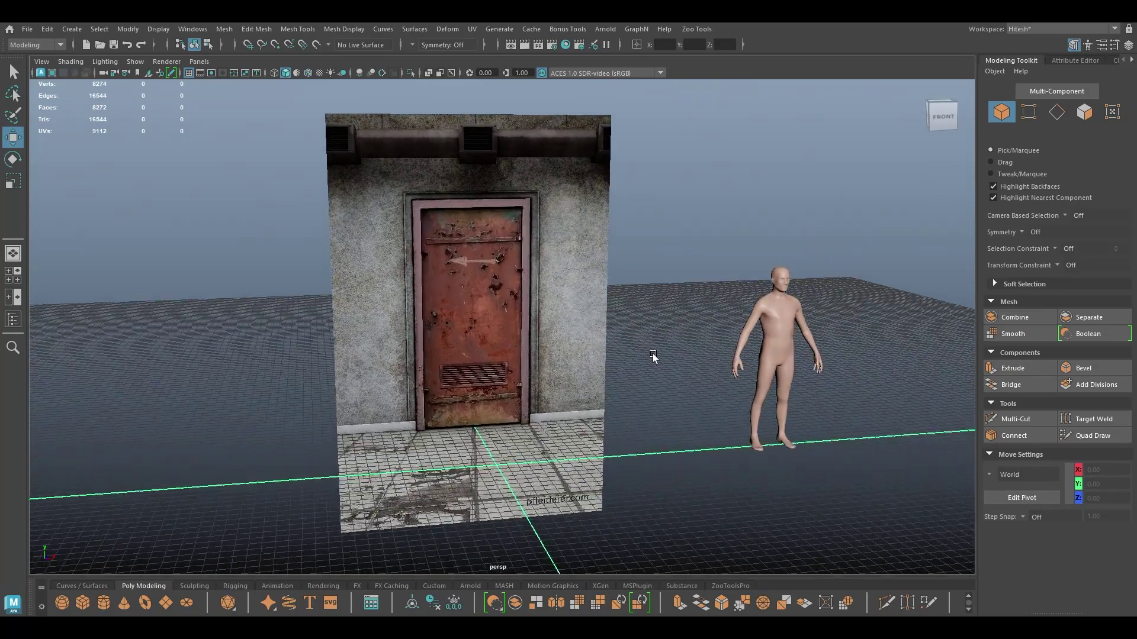
left_click(791, 276)
left_click_drag(791, 276, 735, 255, "alt")
right_click_drag(735, 254, 773, 376, "alt")
left_click_drag(774, 379, 559, 283, "alt")
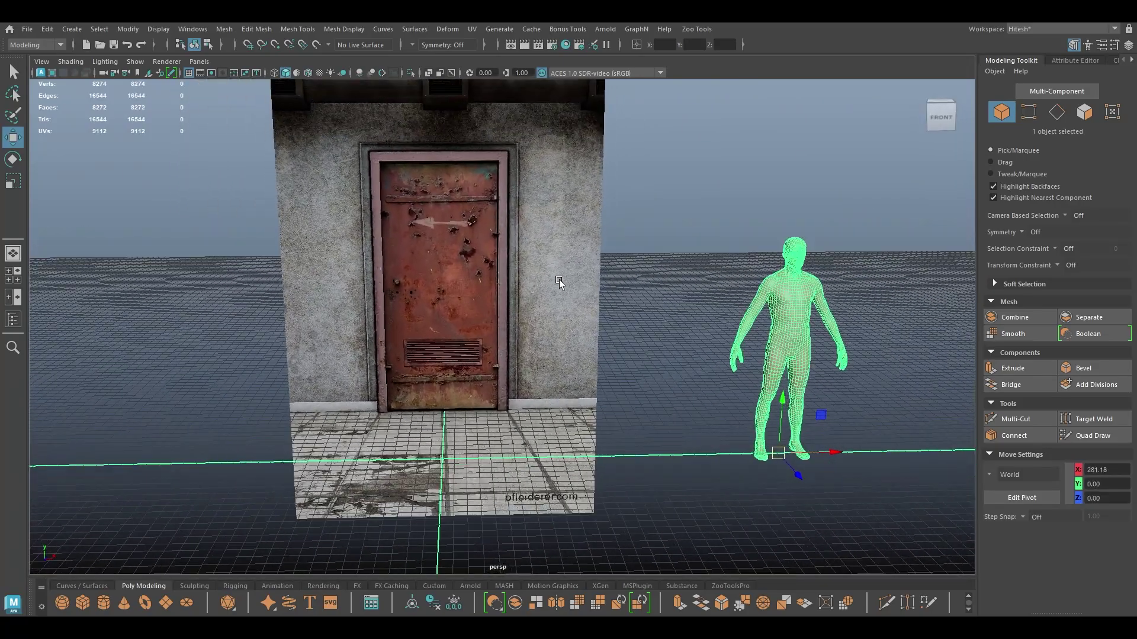
left_click_drag(606, 325, 651, 355, "alt")
key("space")
right_click_drag(652, 355, 562, 287, "alt")
middle_click_drag(562, 286, 606, 311, "alt")
right_click_drag(606, 312, 642, 233, "alt")
left_click(711, 274)
middle_click_drag(642, 233, 673, 252, "alt")
right_click_drag(673, 252, 656, 187, "alt")
middle_click_drag(656, 190, 648, 138, "alt")
scroll(527, 208, "down", 2)
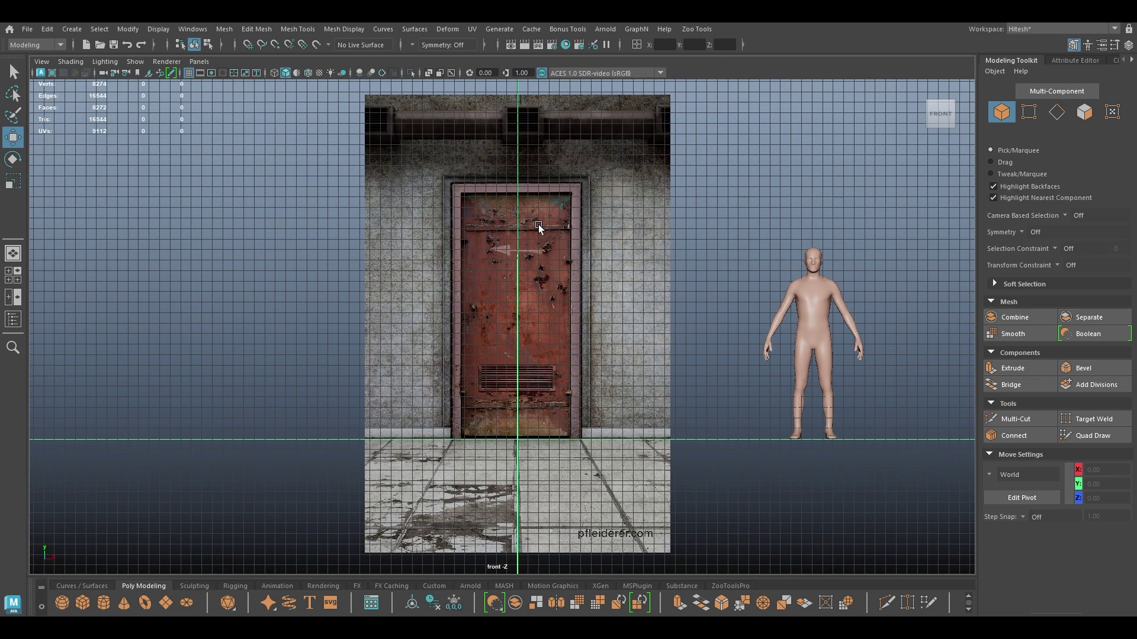
Step: Create a polygon plane 59.4 wide and 32.5 high with one subdivision in each direction
right_click(562, 198, "shift")
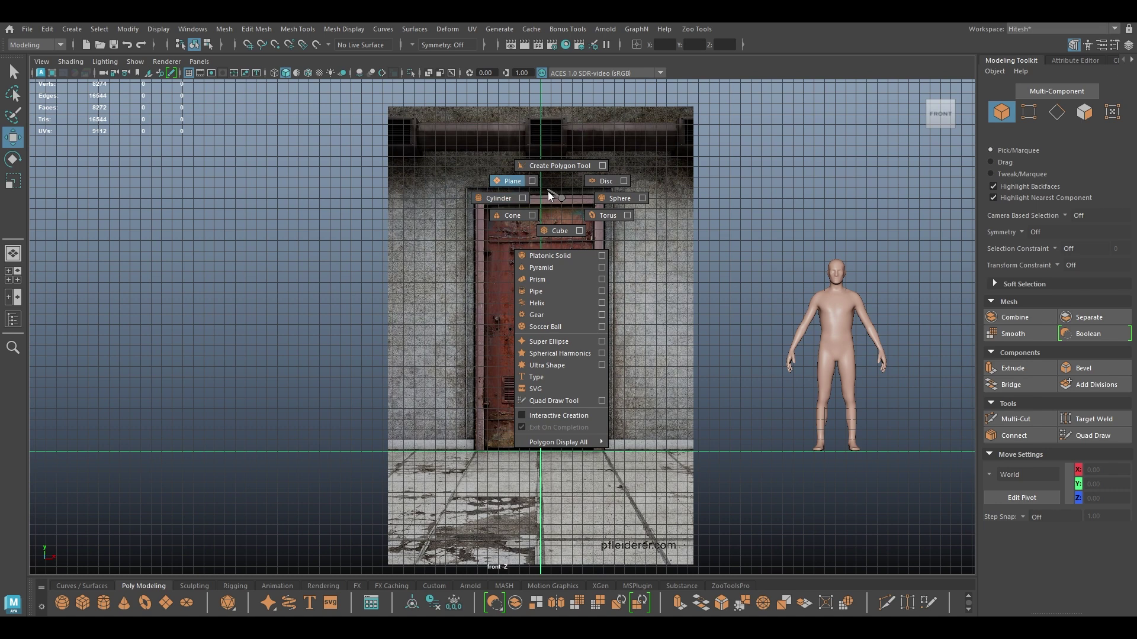
left_click(517, 186)
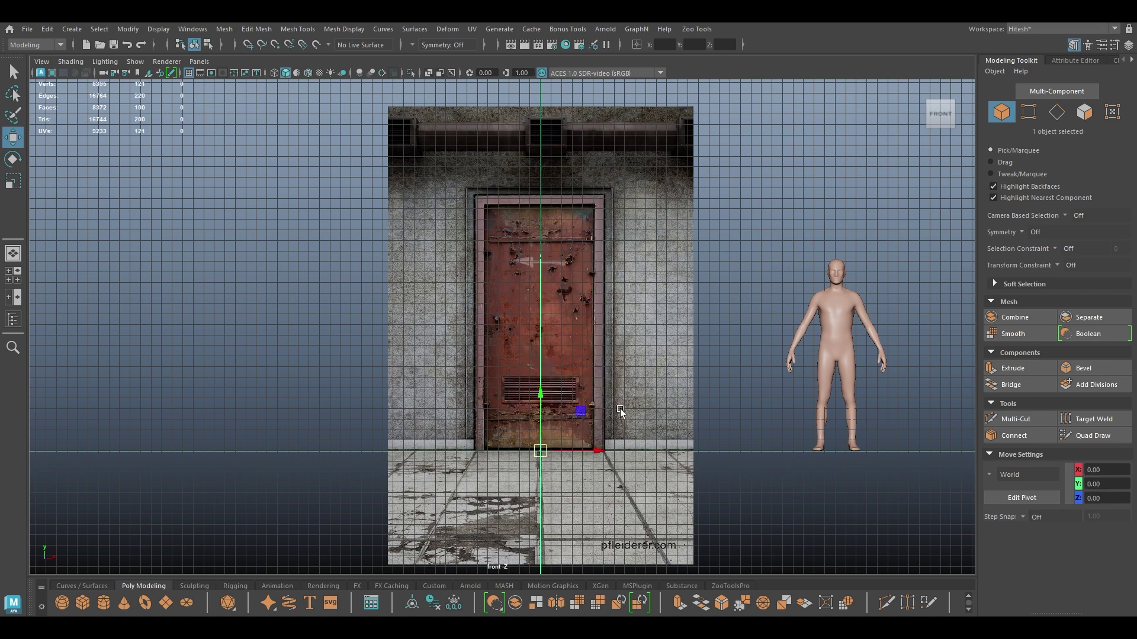
key("t")
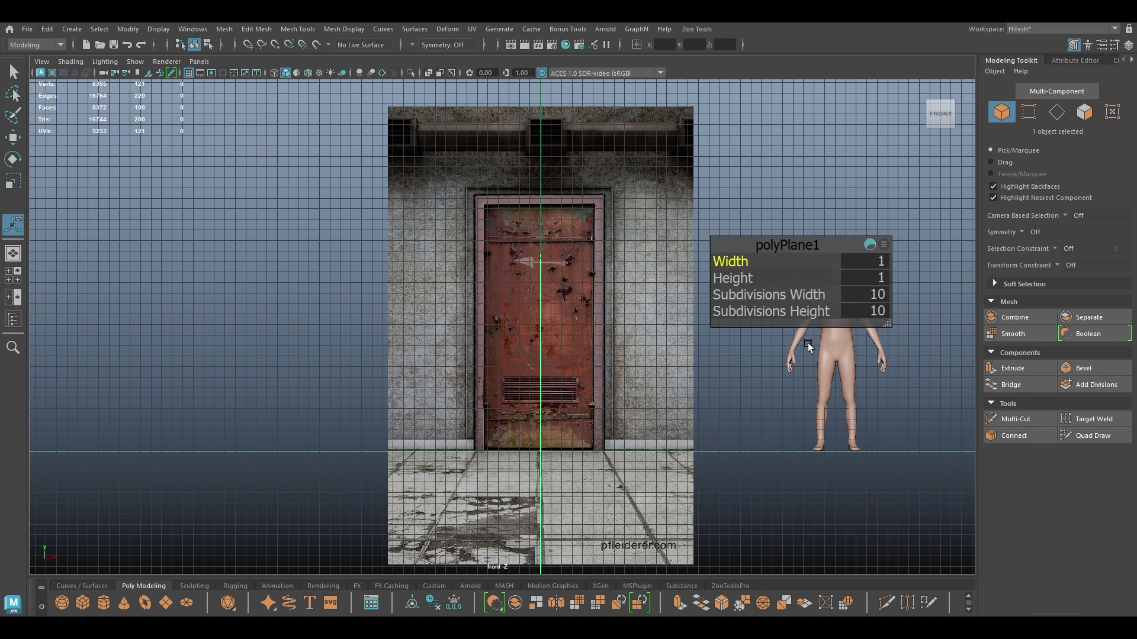
left_click_drag(743, 262, 1074, 277)
left_click_drag(726, 279, 904, 284)
left_click_drag(760, 295, 487, 314)
left_click_drag(794, 311, 696, 318)
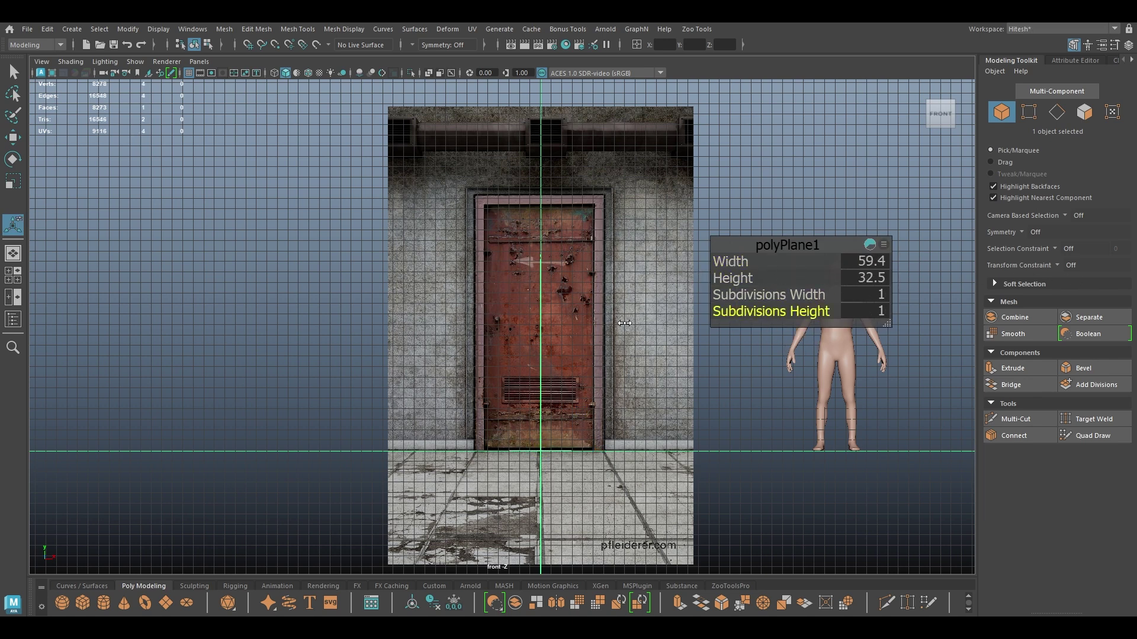
Step: Rotate the plane upright about the X axis so it faces the front view
key("w")
key("e")
left_click_drag(540, 409, 559, 337)
key("space")
key("f")
scroll(534, 428, "down", 5)
left_click_drag(486, 225, 486, 304, "alt")
key("space")
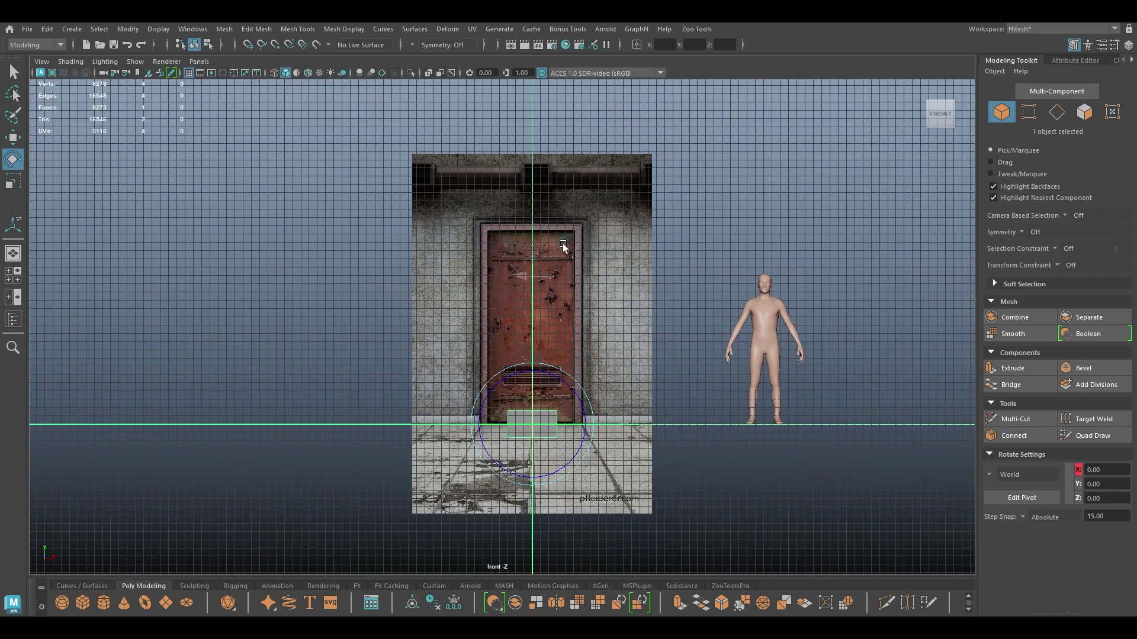
Step: Set the plane's width to 100 and enlarge its height until the plane is roughly square
key("t")
key("e")
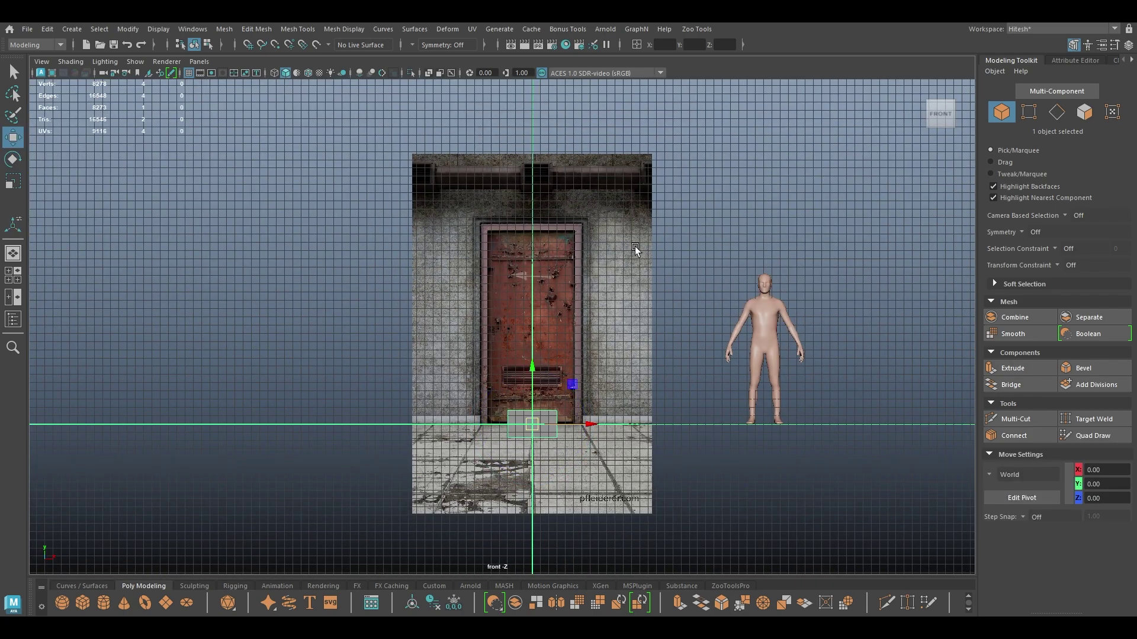
left_click(635, 248)
key("t")
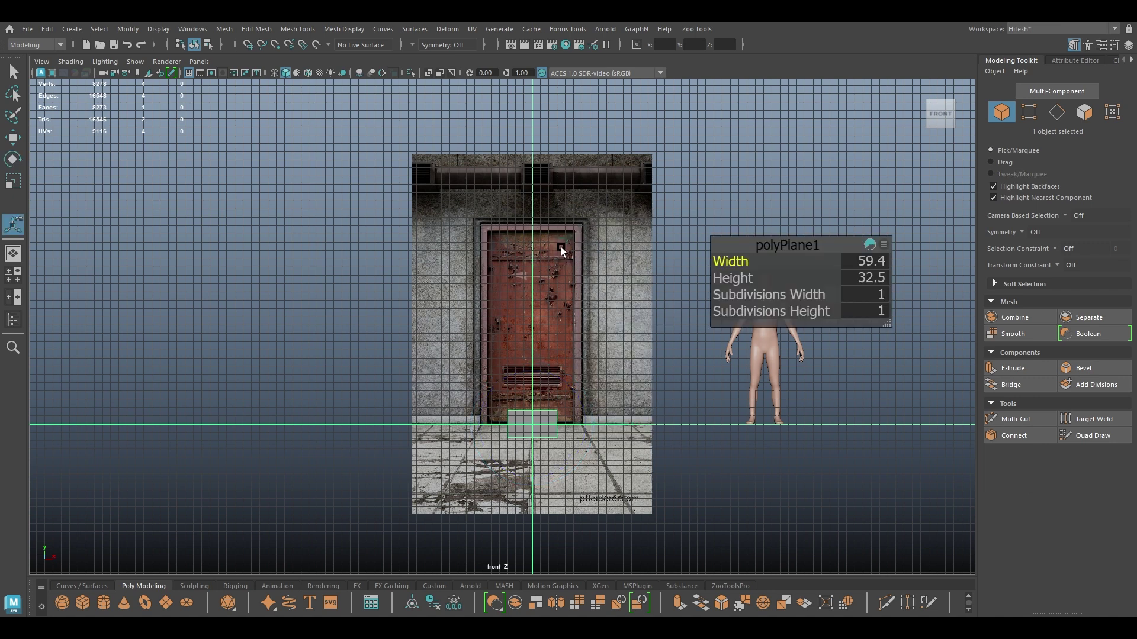
left_click_drag(736, 257, 998, 278)
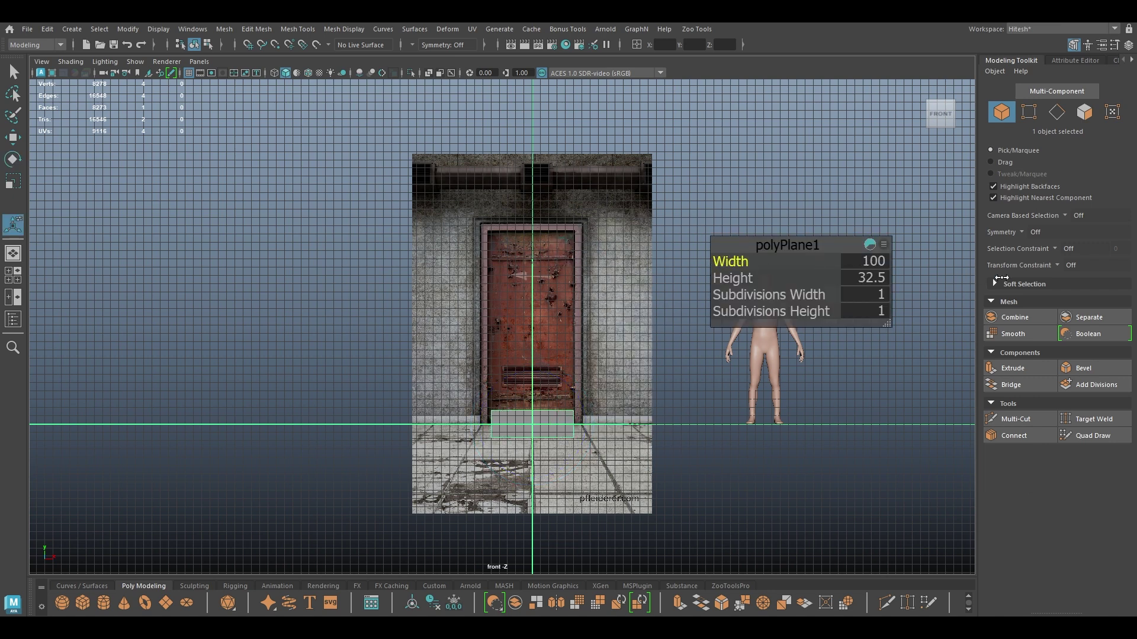
left_click_drag(734, 279, 1132, 274)
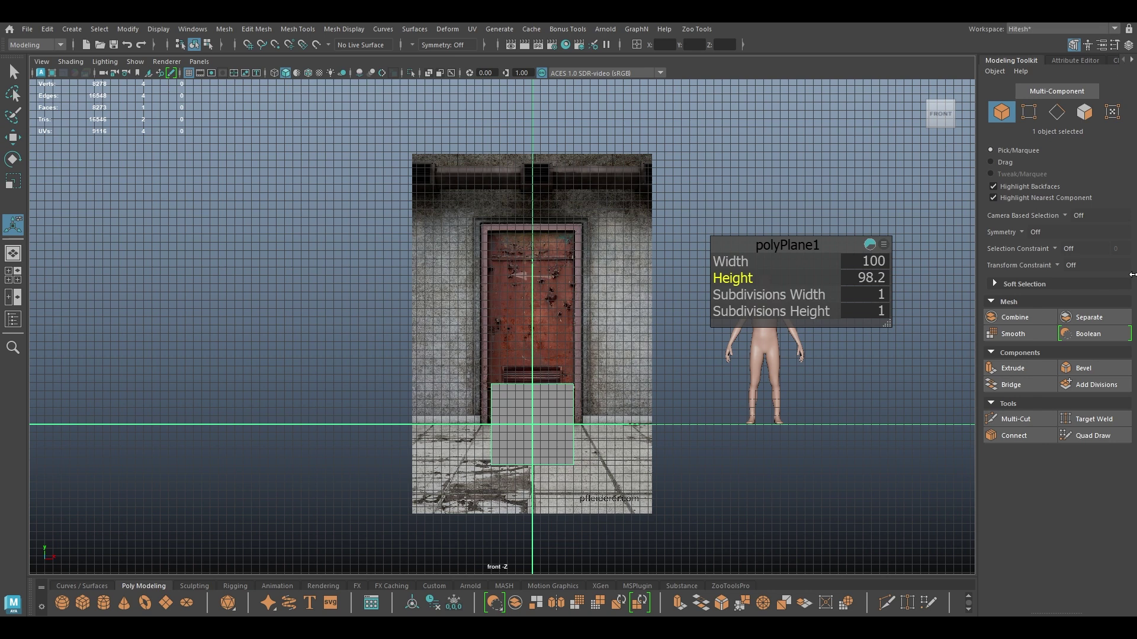
left_click_drag(736, 275, 758, 277)
Step: Move the plane straight up until its upper edge meets the upper edge of the reference image
key("w")
left_click_drag(533, 370, 532, 308)
left_click_drag(532, 307, 528, 138)
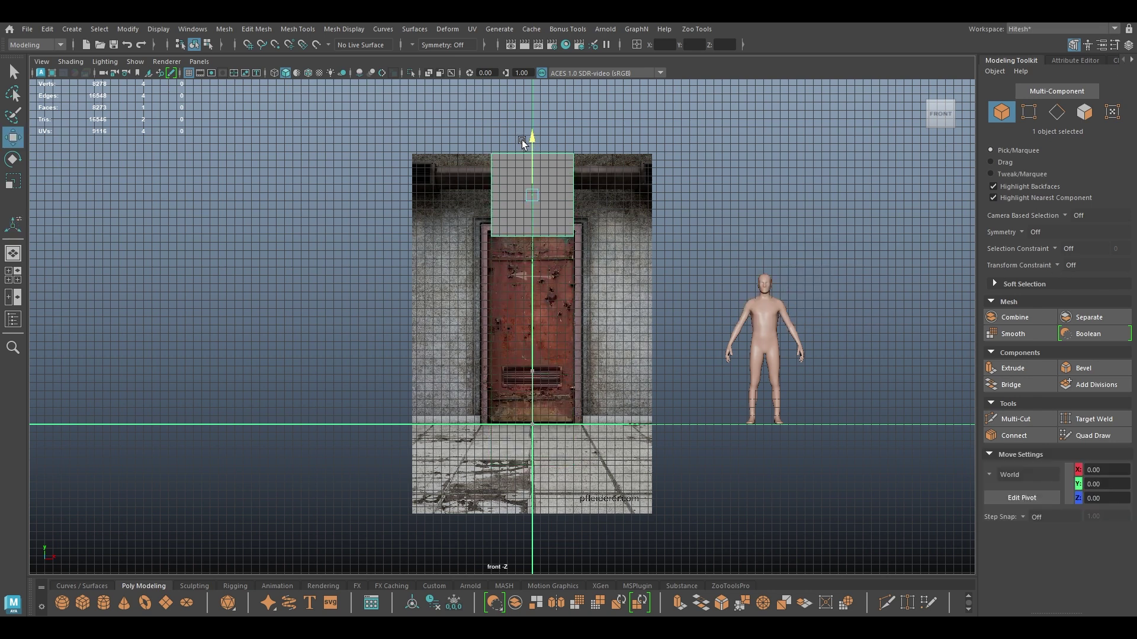
Step: Move the plane's side vertices out to the reference image's edges and its lower vertices down to the ground line
right_click_drag(524, 130, 460, 128)
left_click_drag(456, 124, 524, 298)
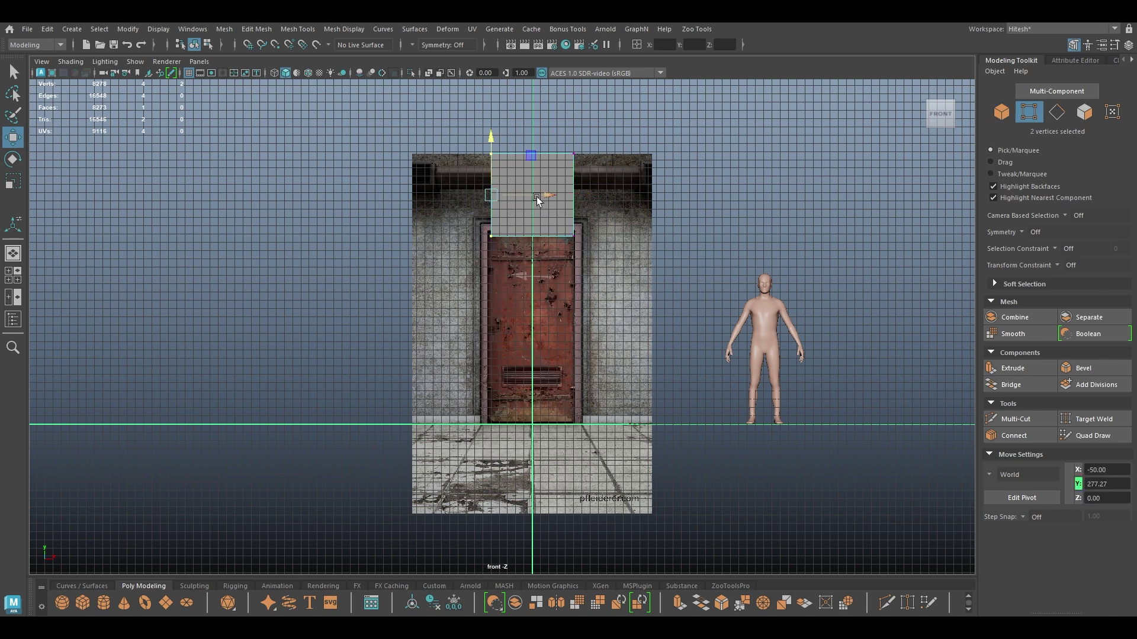
left_click_drag(542, 196, 465, 196)
left_click_drag(526, 110, 639, 238)
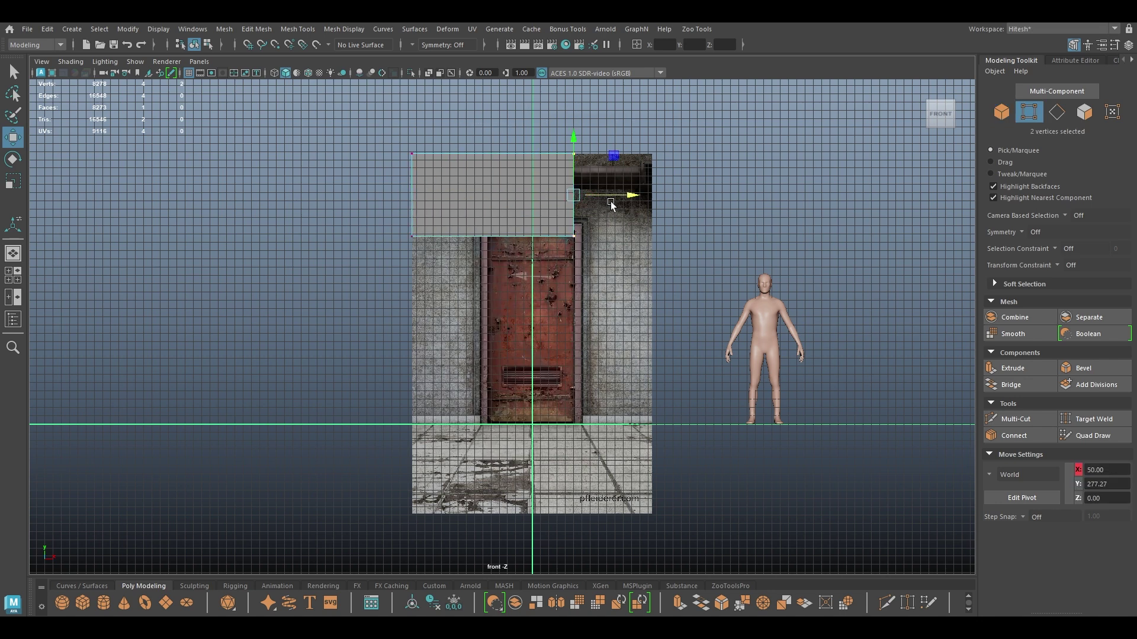
left_click_drag(632, 195, 695, 197)
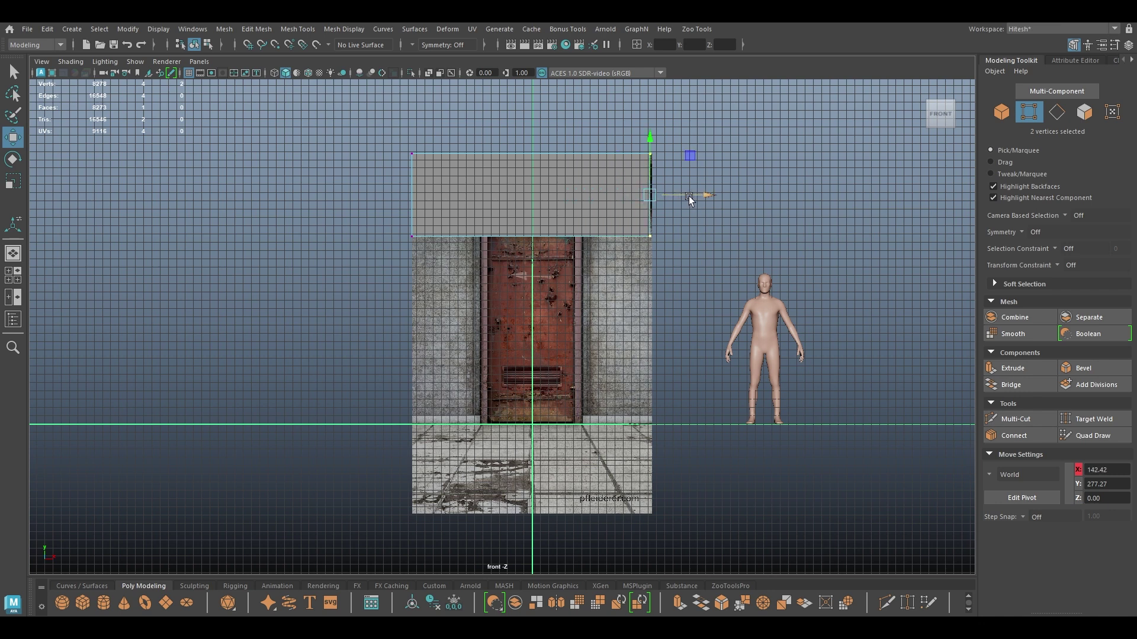
left_click_drag(406, 192, 866, 311)
left_click_drag(531, 179, 533, 365)
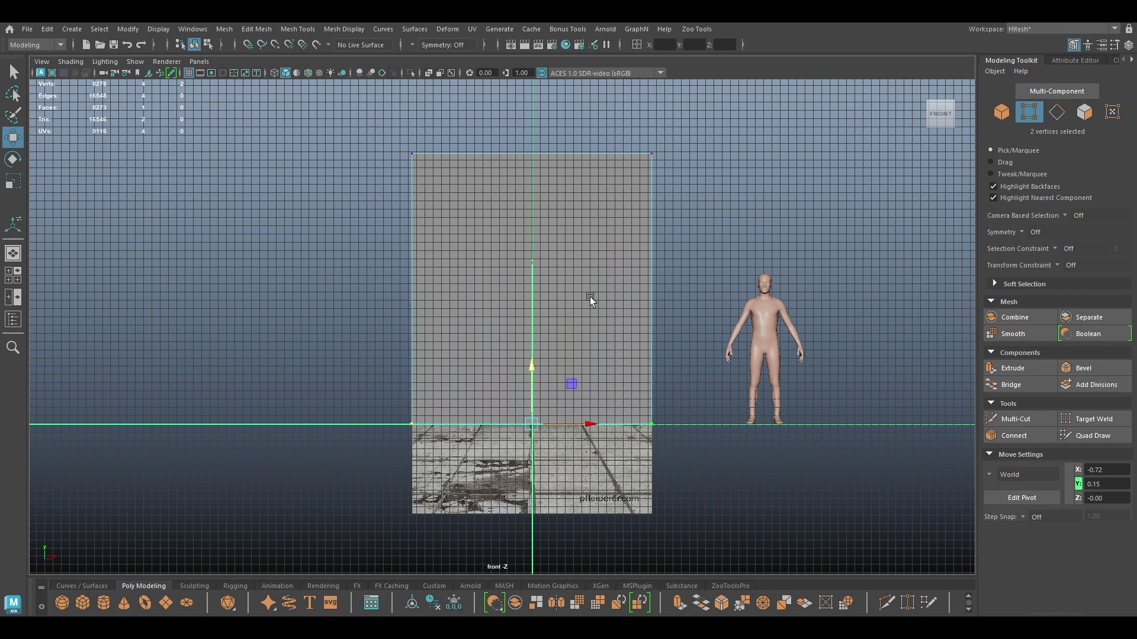
Step: Show the wall plane in wireframe and insert a horizontal edge loop along the upper outer edge of the door surround
key("4")
scroll(556, 303, "up", 3)
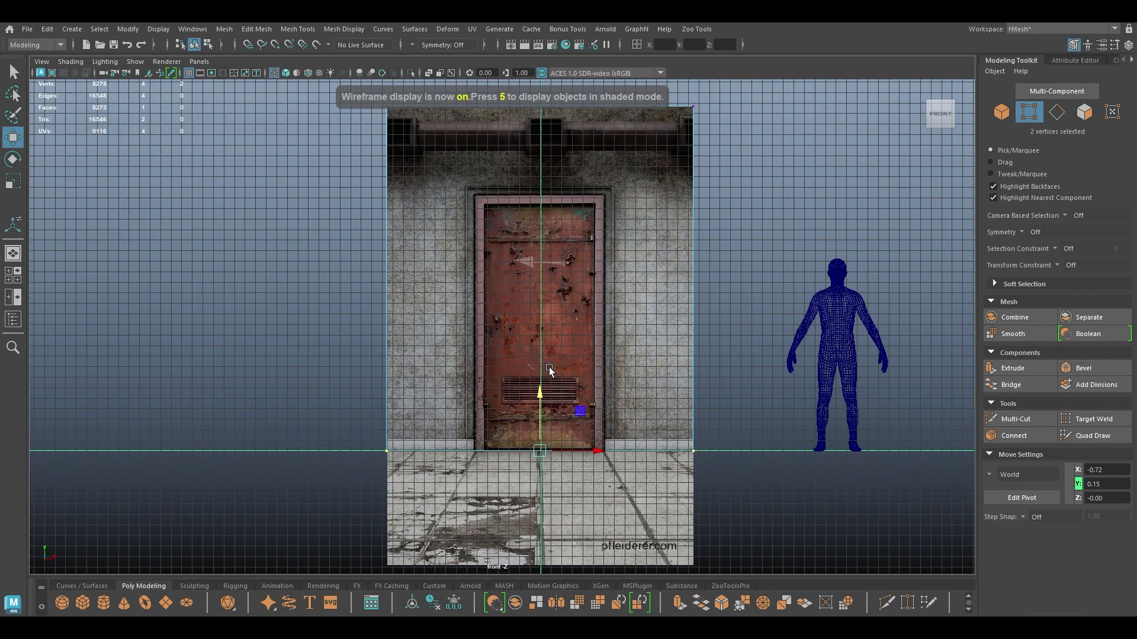
middle_click_drag(518, 303, 516, 314, "alt")
right_click_drag(517, 314, 590, 250)
scroll(478, 315, "up", 2)
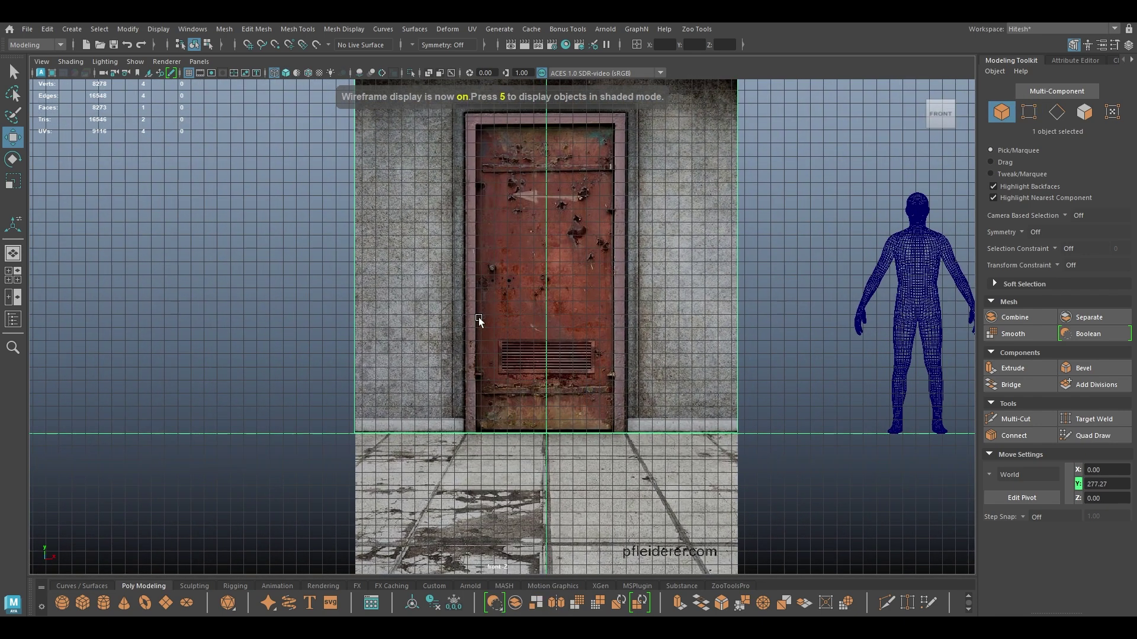
middle_click_drag(502, 209, 489, 356, "alt")
right_click_drag(489, 359, 536, 389, "alt")
right_click_drag(495, 235, 428, 236, "shift")
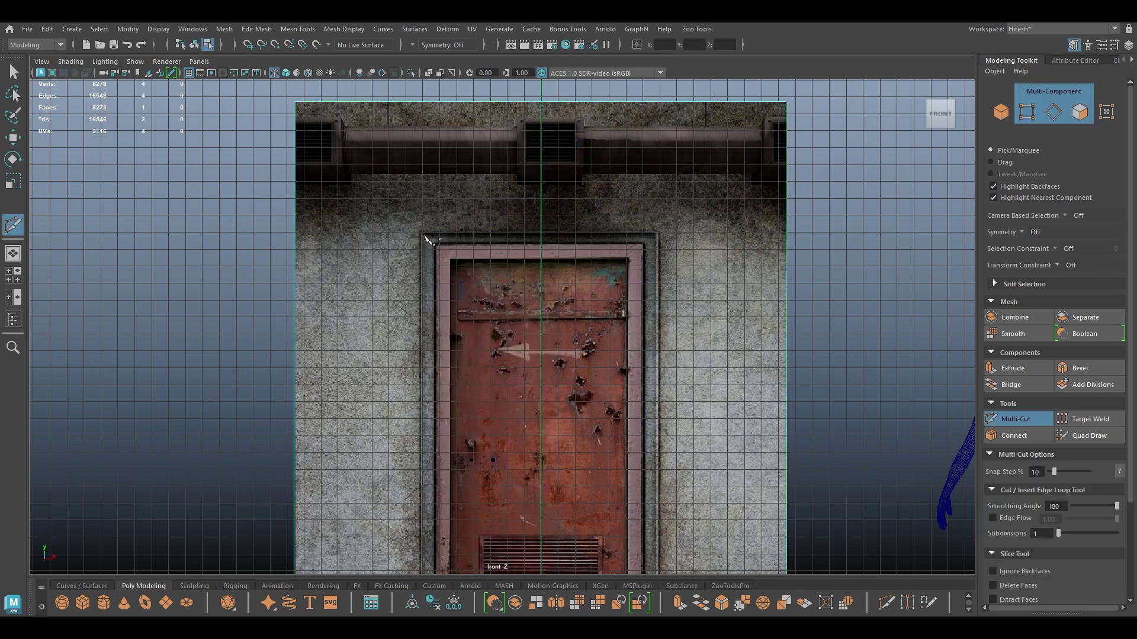
left_click(347, 228, "ctrl")
Step: Insert two vertical edge loops in the wall plane along both outer sides of the door surround
middle_click_drag(489, 306, 495, 303, "alt")
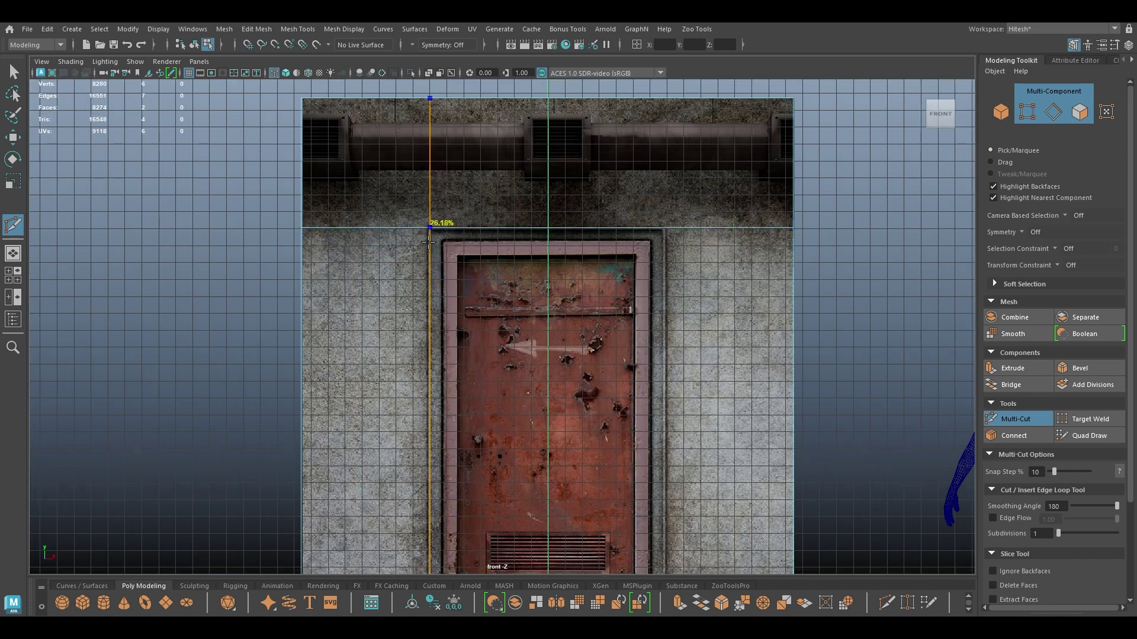
left_click(427, 245, "ctrl")
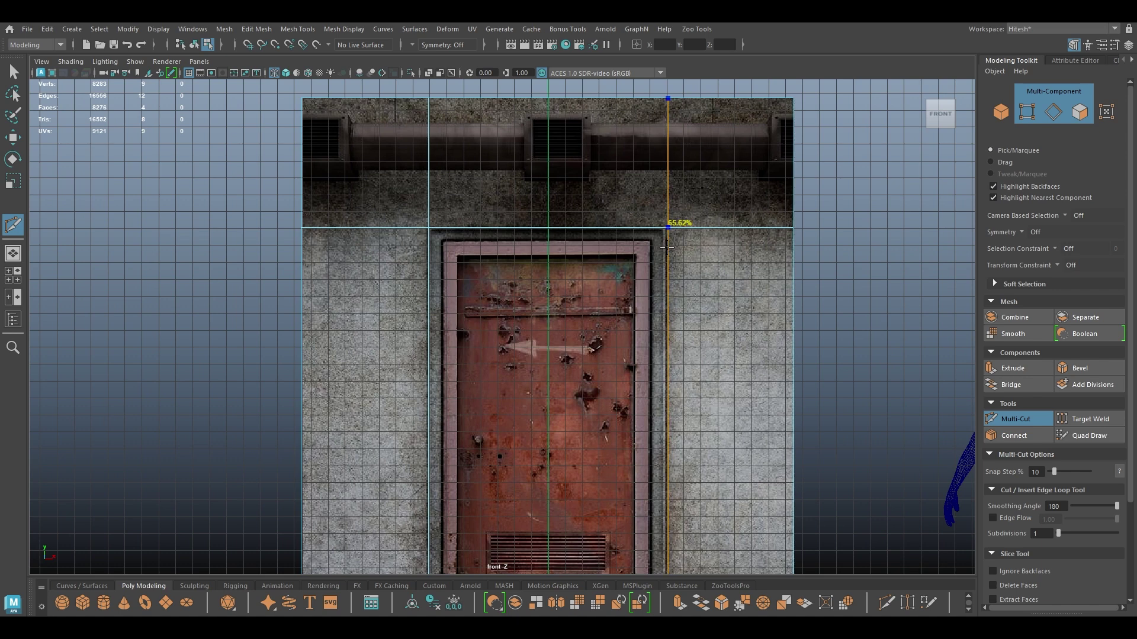
left_click(666, 245, "ctrl")
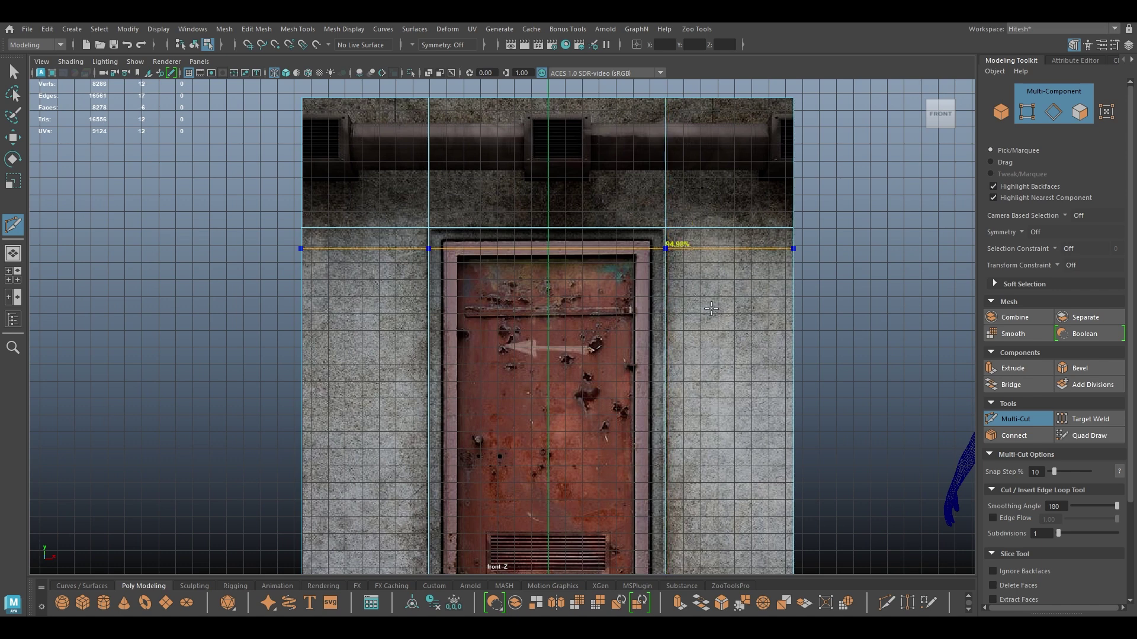
left_click(428, 227)
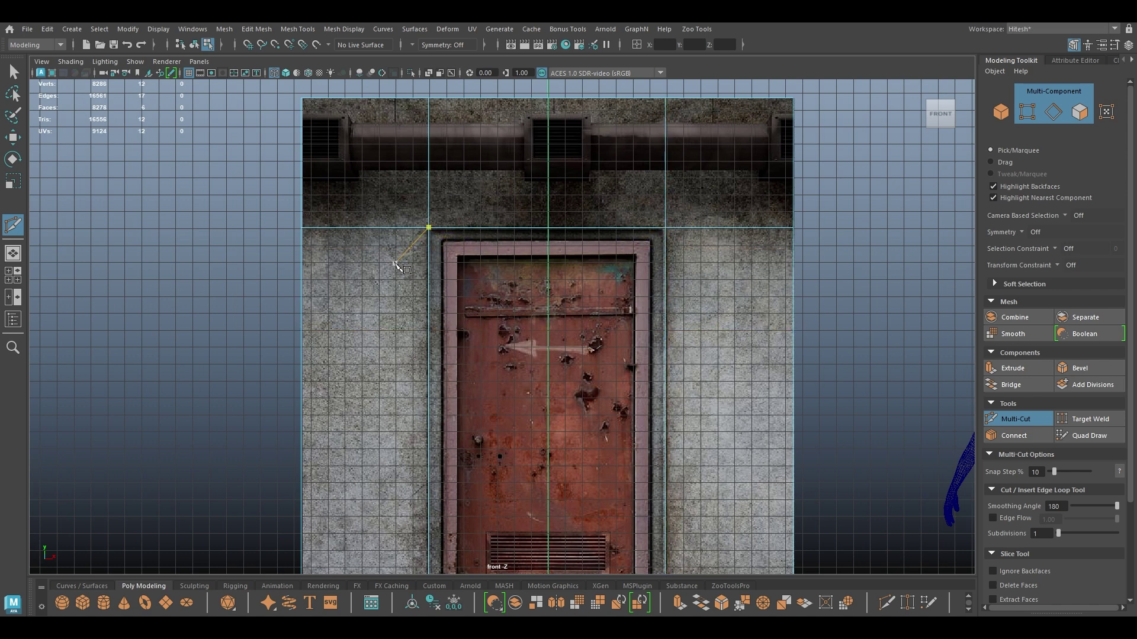
key("w")
Step: Extract the wall face covering the door opening as a separate piece, with textured shading displayed
middle_click_drag(545, 254, 577, 109, "alt")
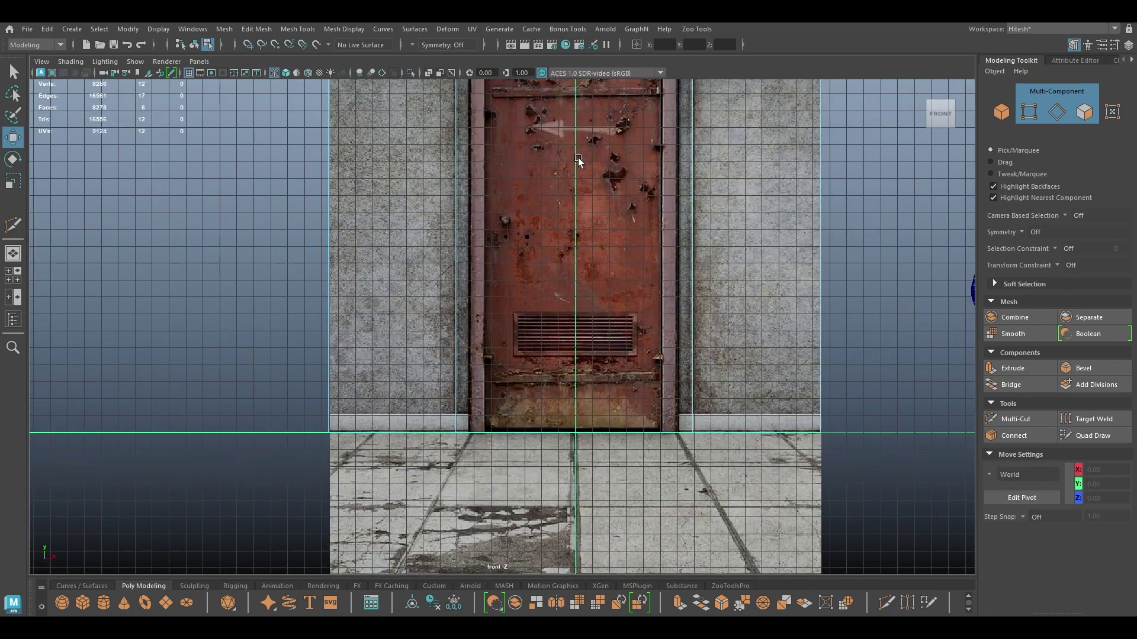
right_click_drag(578, 220, 581, 256)
left_click(580, 275)
key("space")
mouse_move(579, 292)
left_mouse_down()
mouse_move(594, 213)
mouse_move(616, 314)
mouse_move(581, 317)
left_mouse_up()
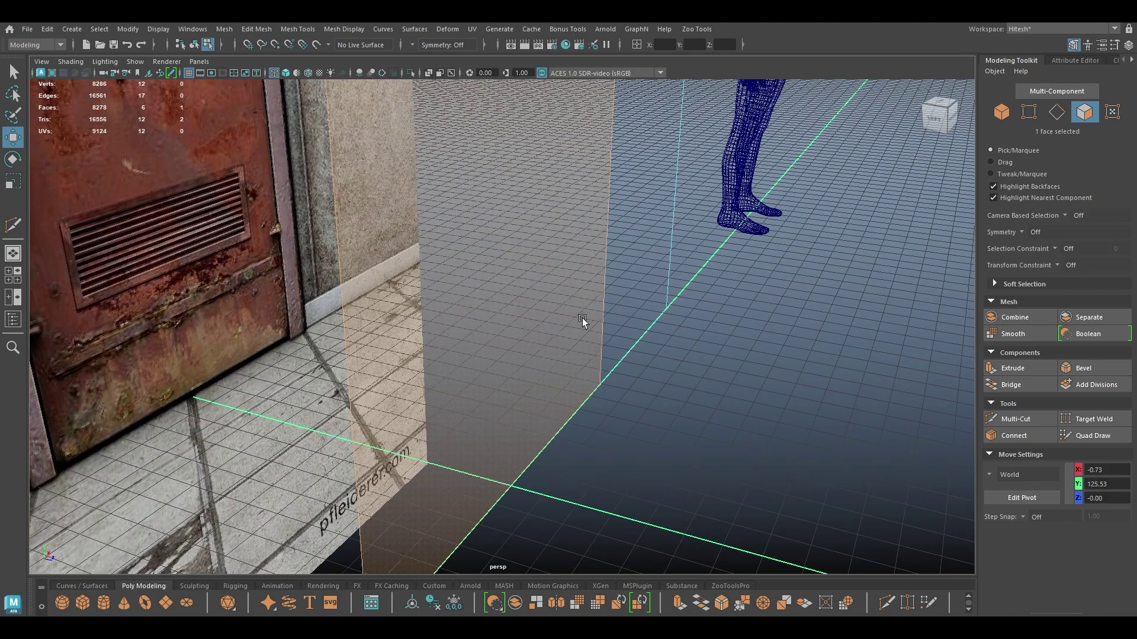
key("6")
right_click_drag(582, 361, 525, 176, "alt")
middle_click_drag(525, 177, 545, 241, "alt")
mouse_move(525, 192)
left_mouse_down("alt")
mouse_move(517, 107)
mouse_move(515, 159)
mouse_move(545, 186)
left_mouse_up("alt")
right_click_drag(536, 224, 536, 224, "shift")
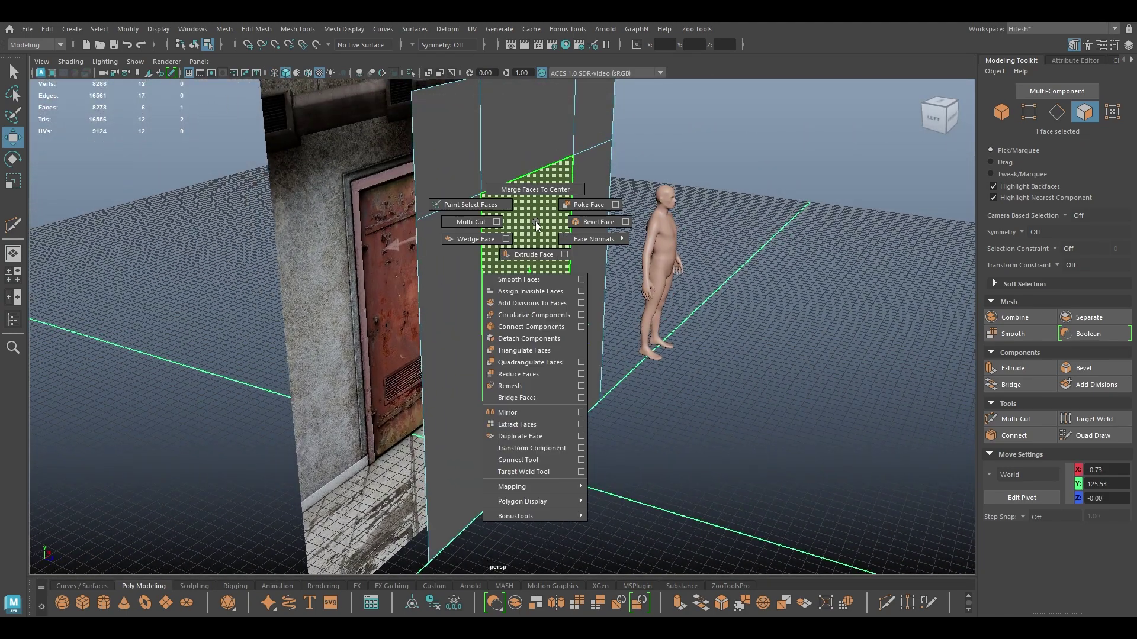
left_click(525, 424)
key("w")
Step: Insert a horizontal edge loop across the extracted door panel just above the pink door frame, working in the front wireframe view
key("space")
left_click_drag(498, 250, 502, 288)
left_click(309, 73)
left_click(382, 74)
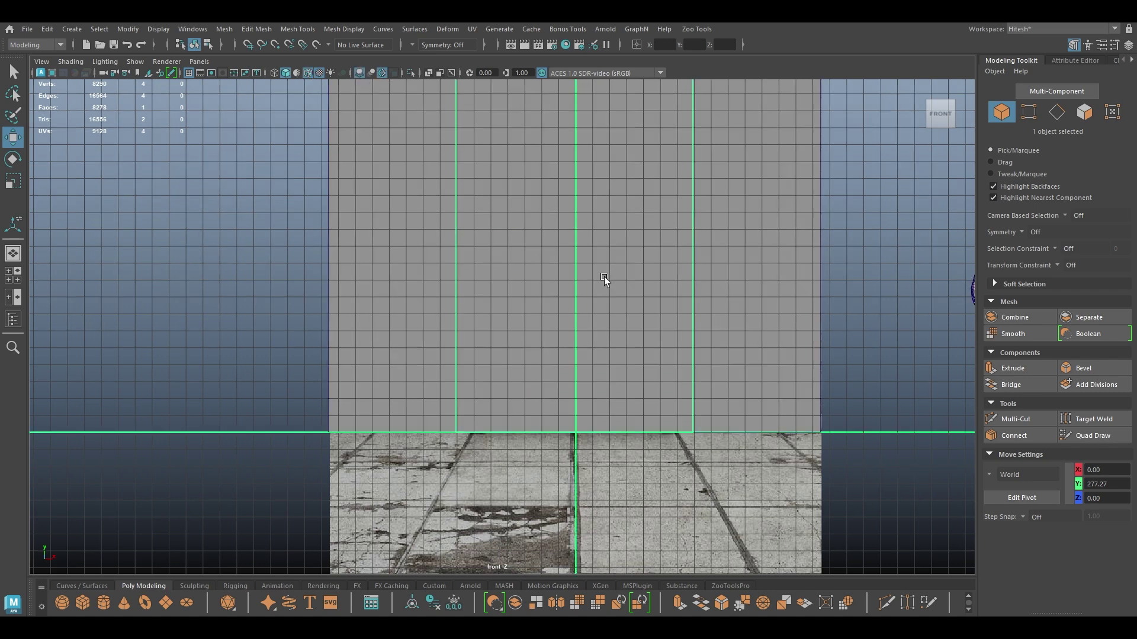
middle_click_drag(585, 194, 581, 237, "alt")
key("4")
middle_click_drag(566, 199, 554, 364, "alt")
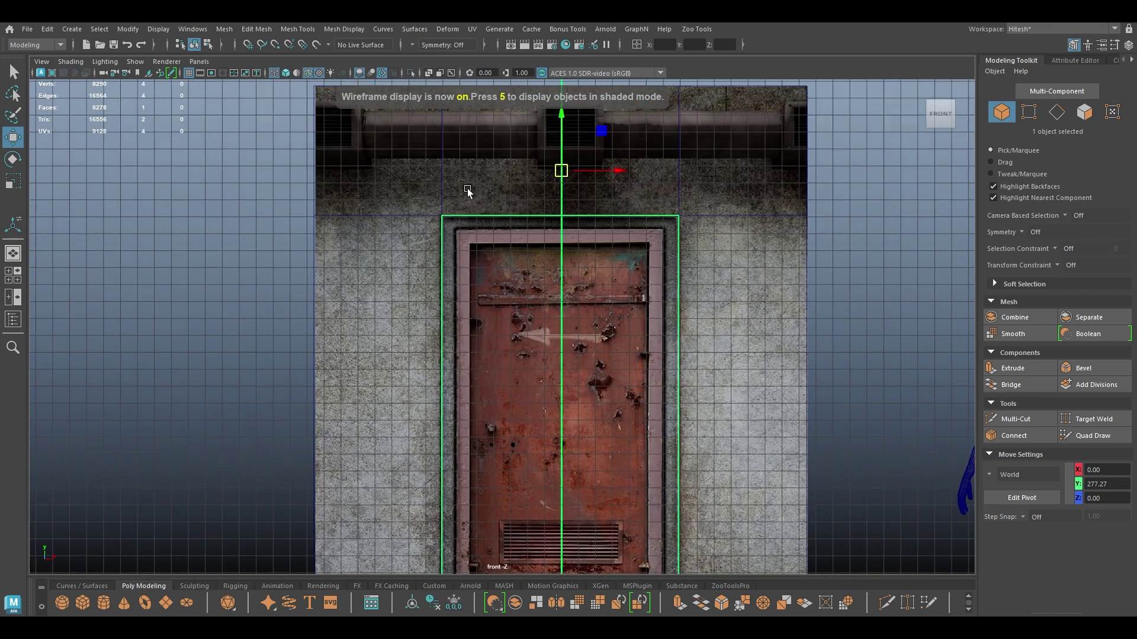
scroll(470, 186, "up", 3)
middle_click_drag(427, 208, 428, 232, "alt")
scroll(428, 232, "up", 2)
right_click_drag(467, 278, 400, 274, "shift")
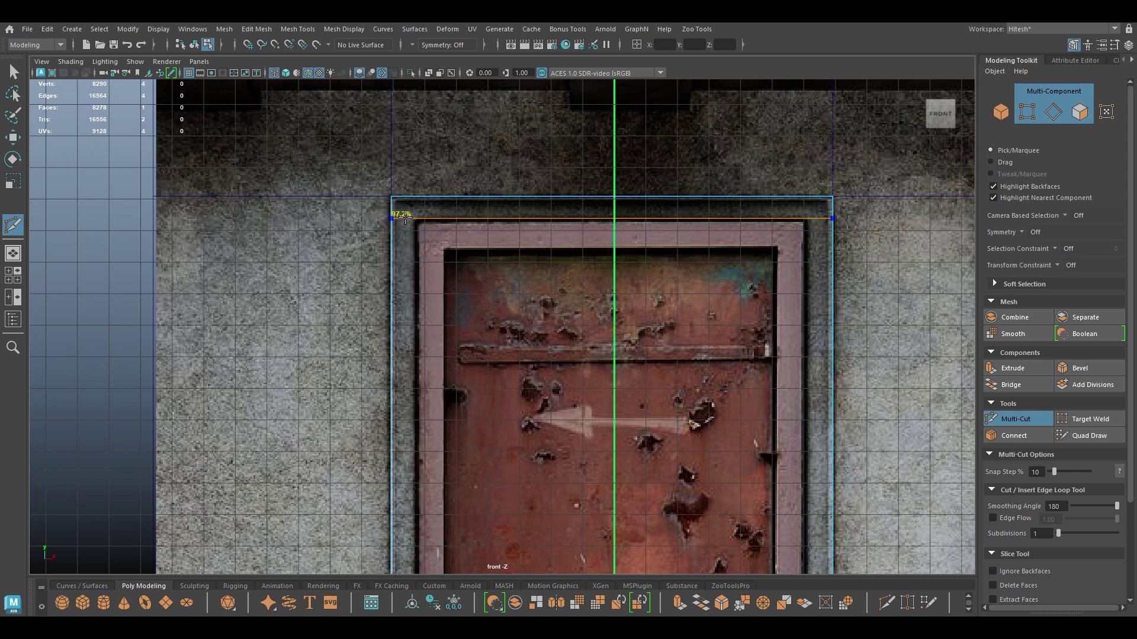
left_click(405, 219, "ctrl")
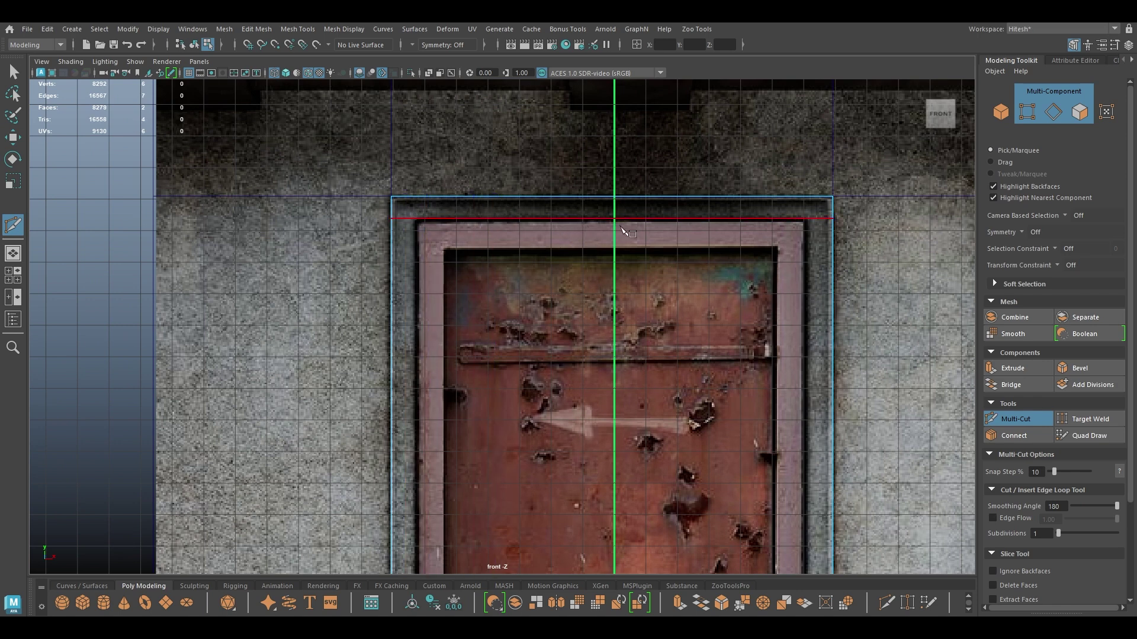
Step: Split the door panel vertically through its centre and bevel that edge with a fraction of 0.88 to match the surround's thickness
key("w")
left_click(620, 196)
right_click_drag(621, 195, 608, 369, "ctrl")
key("ctrl+b")
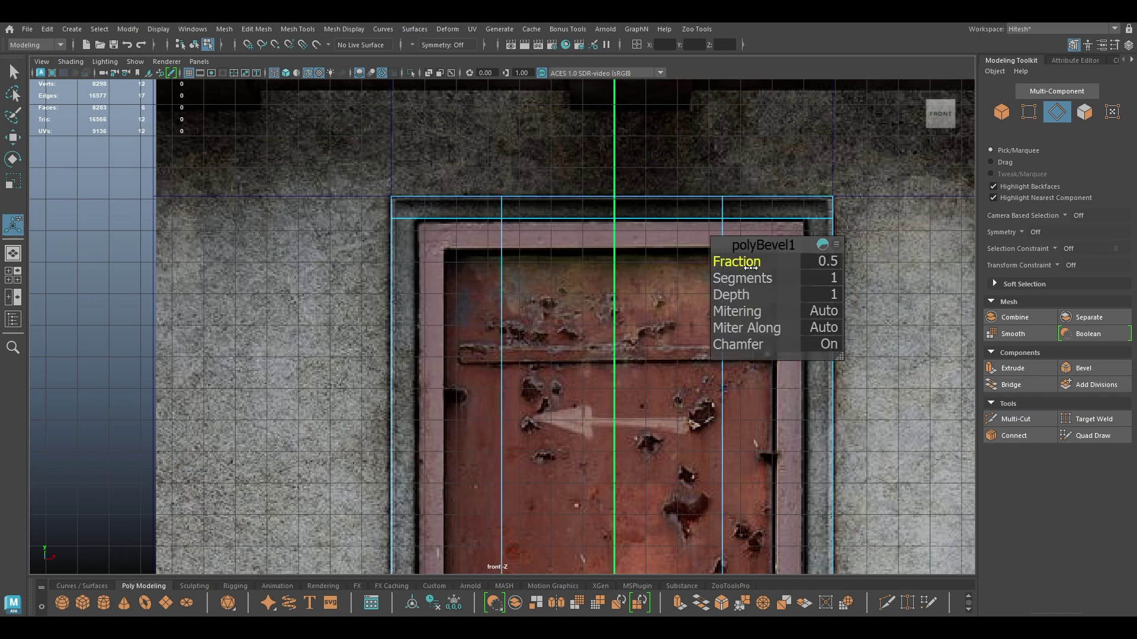
left_click_drag(733, 261, 733, 260)
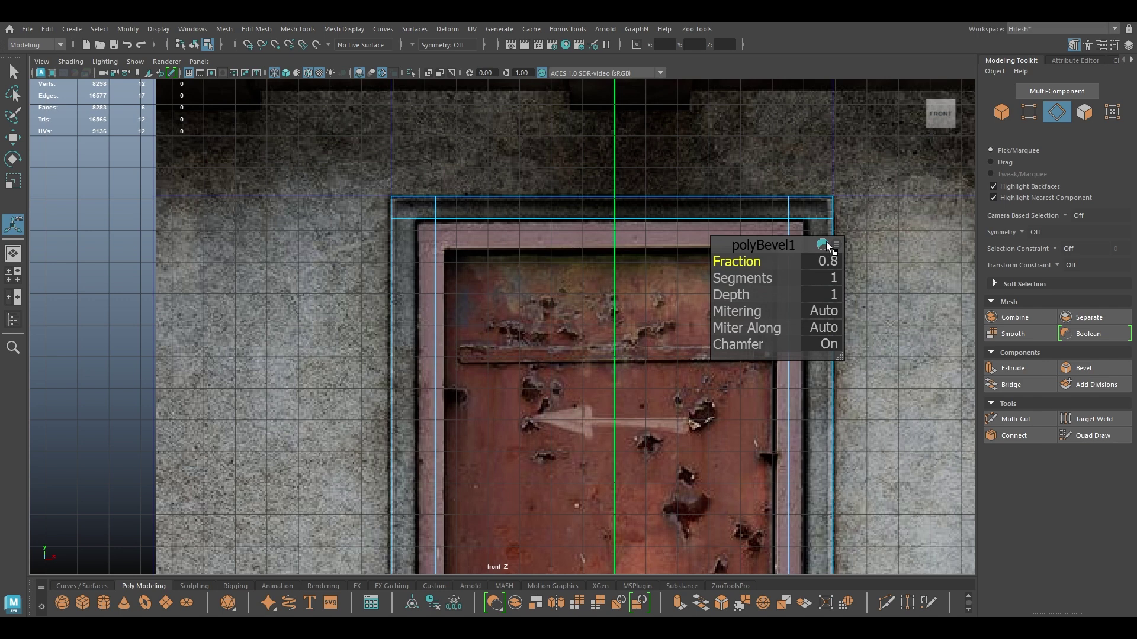
left_click_drag(743, 259, 748, 258)
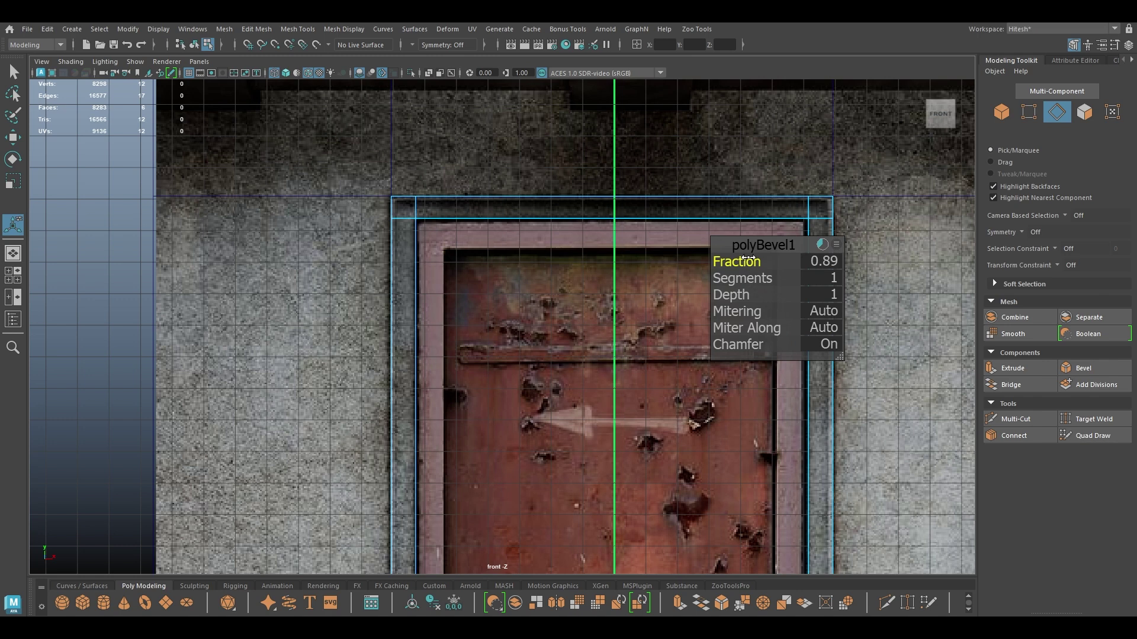
left_click_drag(748, 258, 748, 259)
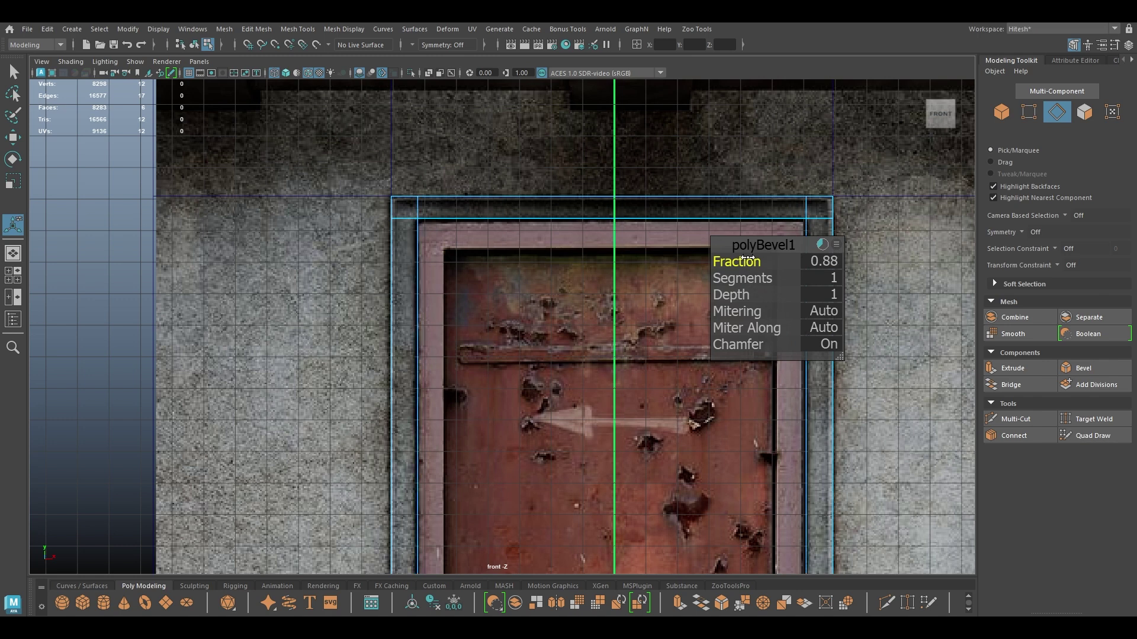
Step: Fine-tune the centre edge's bevel fraction so the two vertical edges line up with the inner sides of the door surround
left_click_drag(747, 258, 748, 259)
key("w")
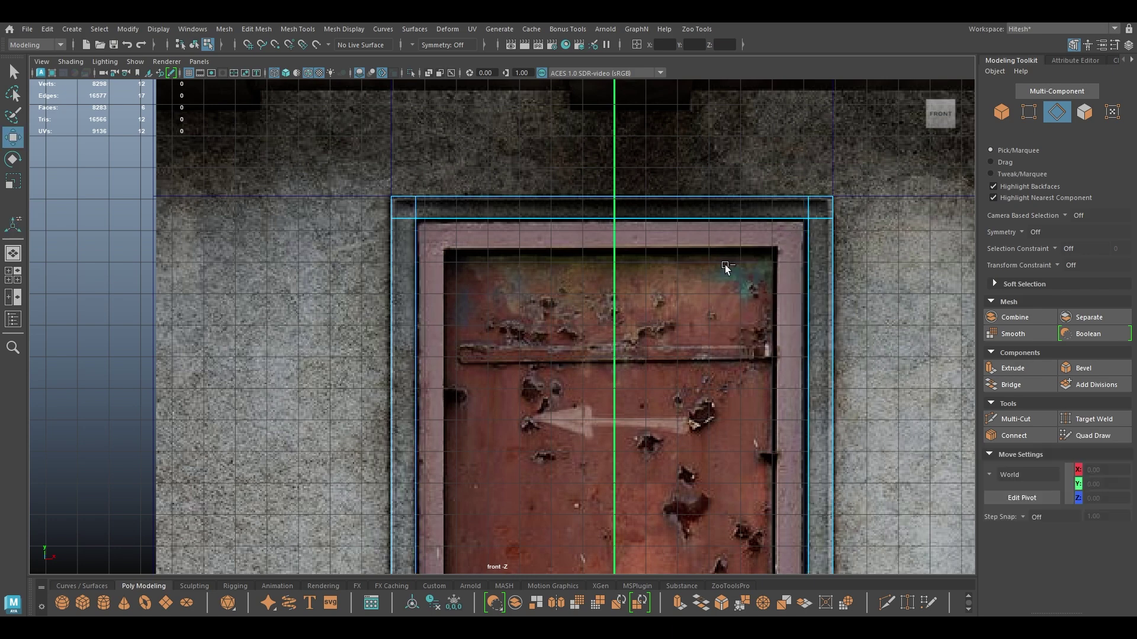
middle_click_drag(695, 317, 668, 271, "alt")
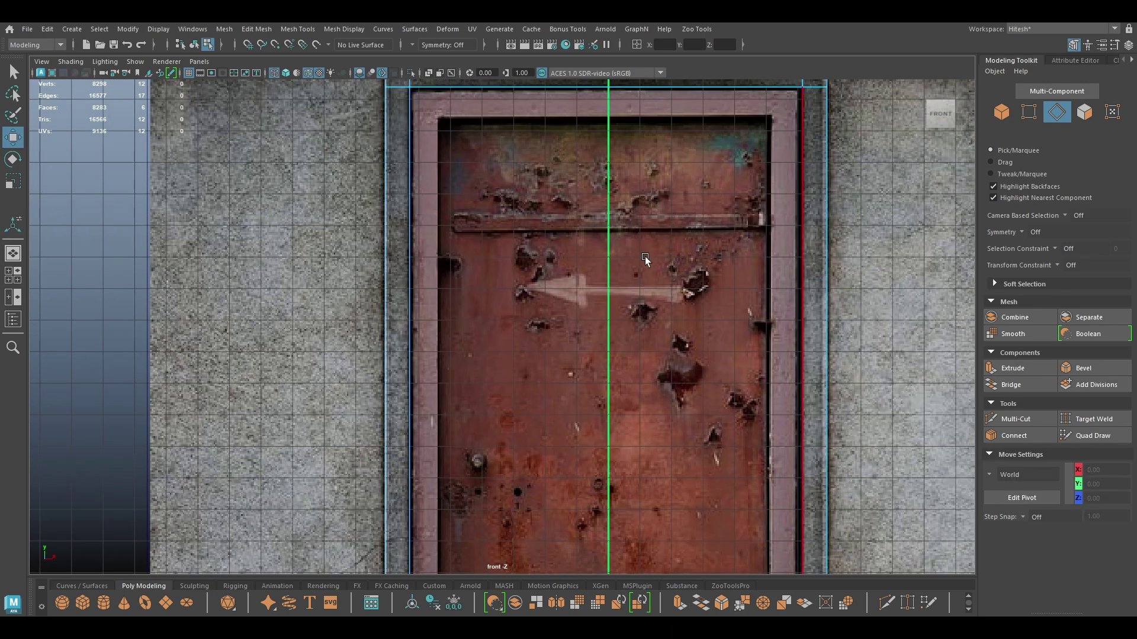
Step: Extract the face inside the surround strip as a separate panel, working in the textured perspective view
left_click(645, 257)
key("space")
left_click_drag(647, 258, 647, 228)
left_click_drag(635, 296, 631, 290, "alt")
mouse_move(632, 280)
right_mouse_down()
mouse_move(730, 224)
mouse_move(746, 228)
right_mouse_up()
key("6")
left_click_drag(746, 229, 533, 231, "alt")
right_click_drag(530, 221, 529, 254)
left_click(527, 323)
right_click_drag(549, 306, 560, 517, "shift")
right_click_drag(551, 279, 536, 273)
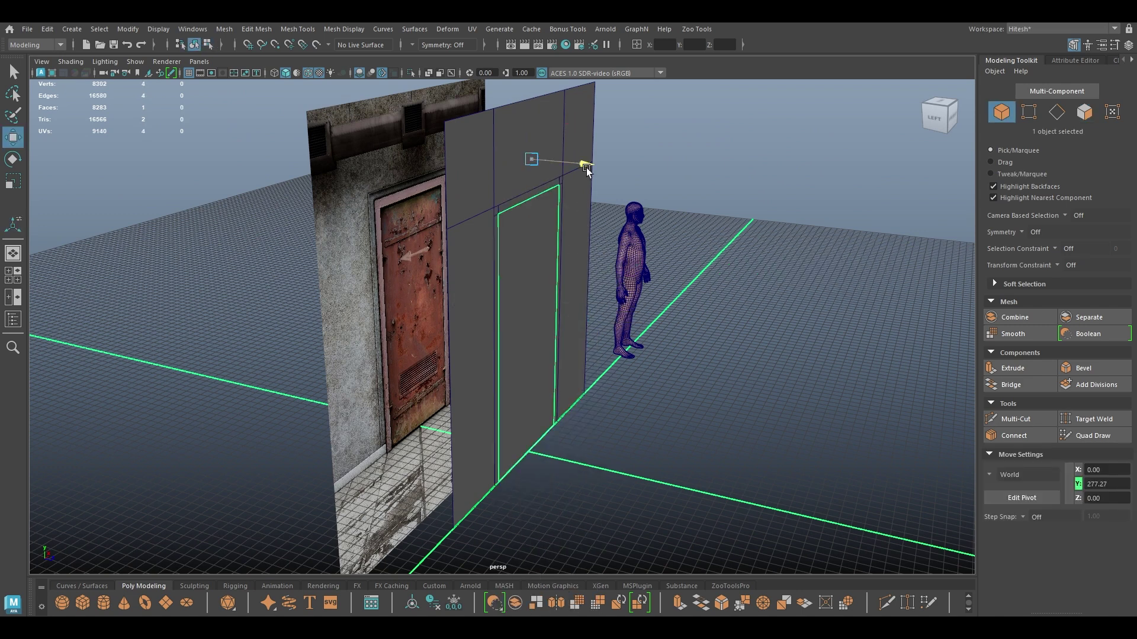
Step: Move the extracted door panel about 191 units forward along Z, and centre the pivot of the surround strip
left_click_drag(584, 165, 674, 230)
left_click(521, 206)
scroll(521, 213, "up", 1)
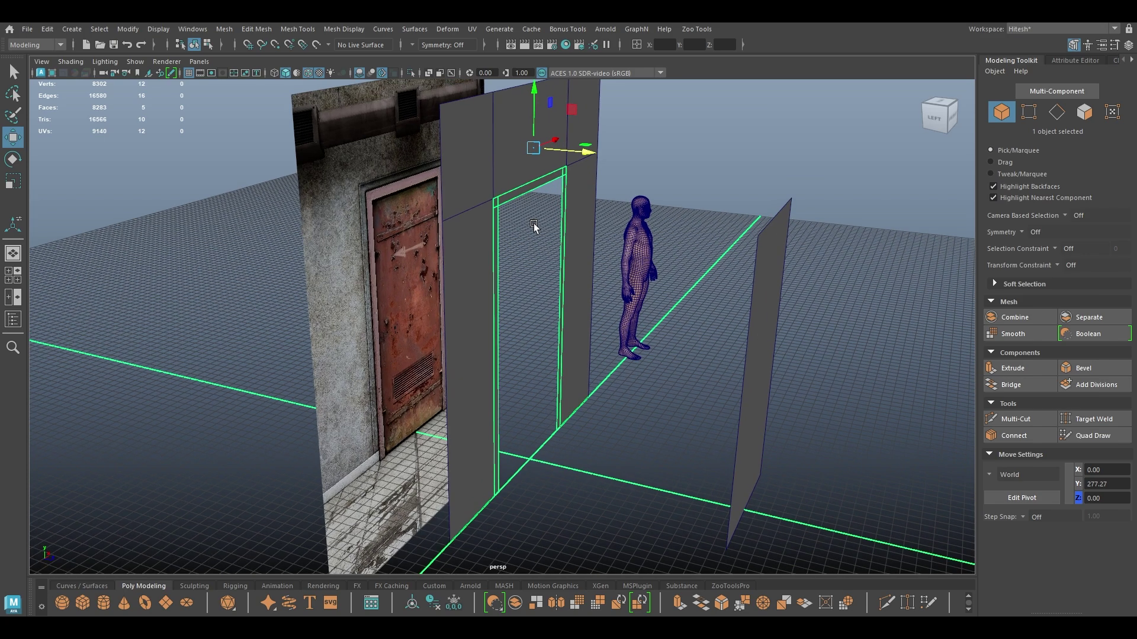
key("space")
left_click_drag(450, 181, 460, 275)
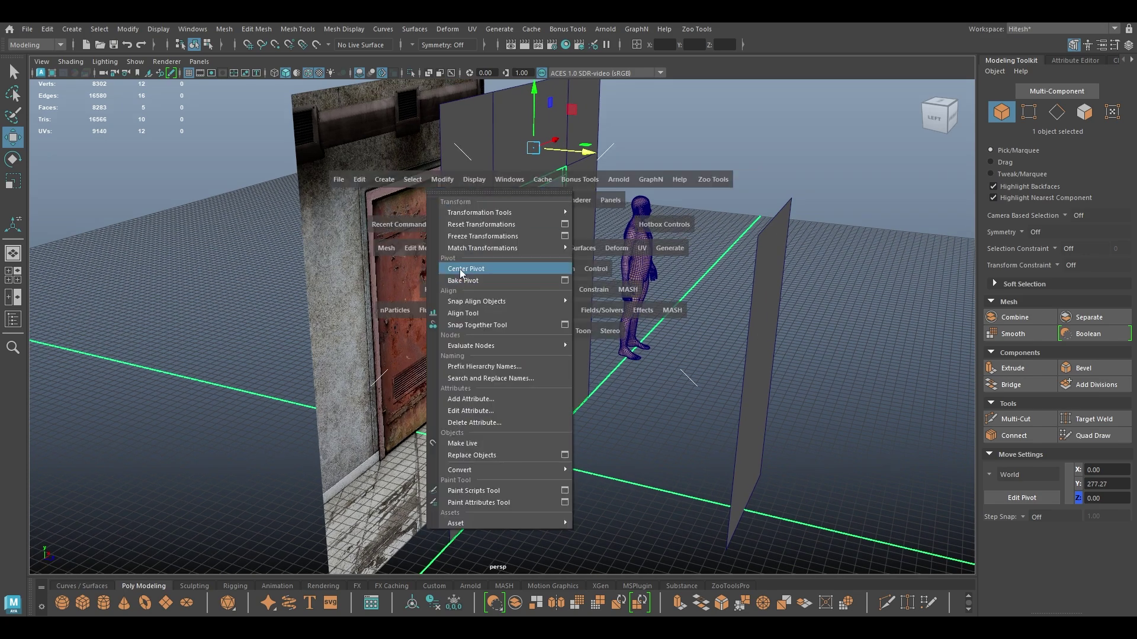
left_click(461, 270)
Step: Extrude the surround strip's faces to give the door surround thickness in front of the wall
left_click_drag(392, 235, 419, 332, "alt")
scroll(419, 332, "up", 2)
middle_click_drag(418, 332, 430, 375, "alt")
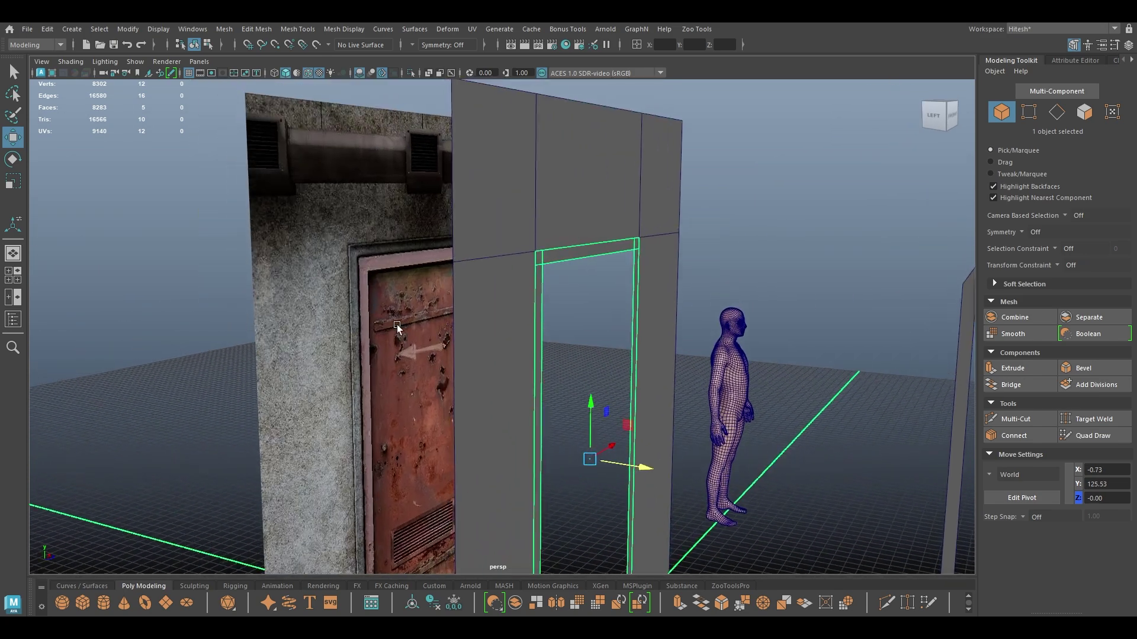
left_click_drag(355, 248, 533, 369, "alt")
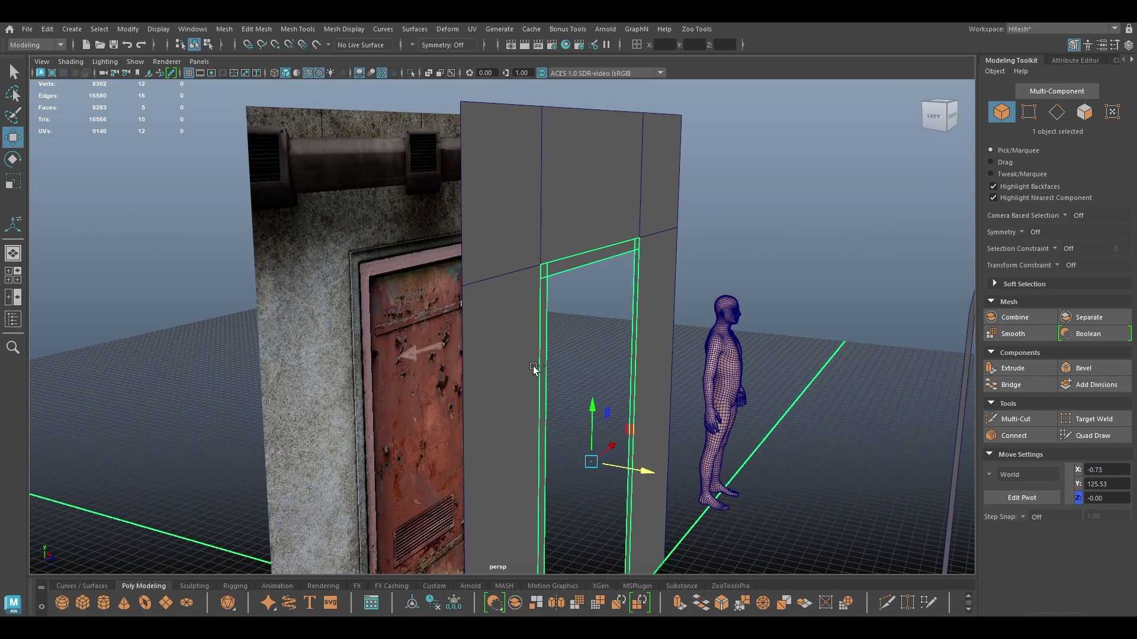
key("ctrl+e")
left_click_drag(731, 262, 877, 278)
key("w")
left_click_drag(710, 308, 589, 331, "alt")
Step: Scale the extruded surround along its depth axis to adjust how far it projects from the wall
key("r")
left_click_drag(625, 489, 625, 493)
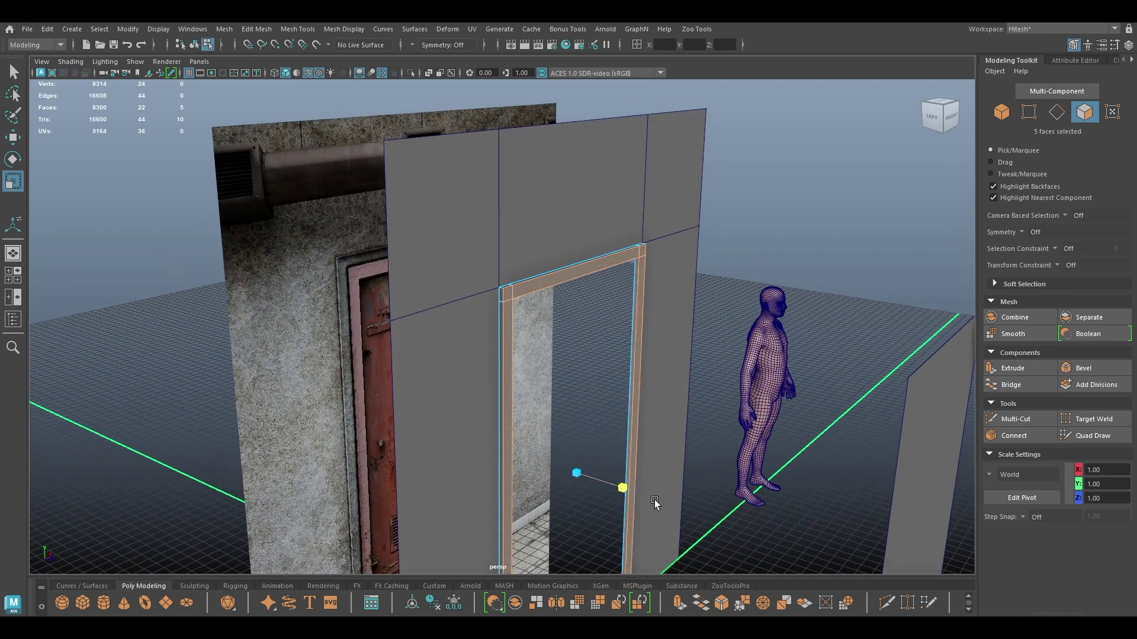
left_click_drag(742, 519, 742, 518)
key("w")
left_click_drag(621, 450, 683, 481, "alt")
key("r")
key("w")
key("F8")
left_click(591, 295)
key("r")
mouse_move(647, 470)
left_mouse_down()
mouse_move(665, 476)
mouse_move(644, 472)
left_mouse_up()
key("w")
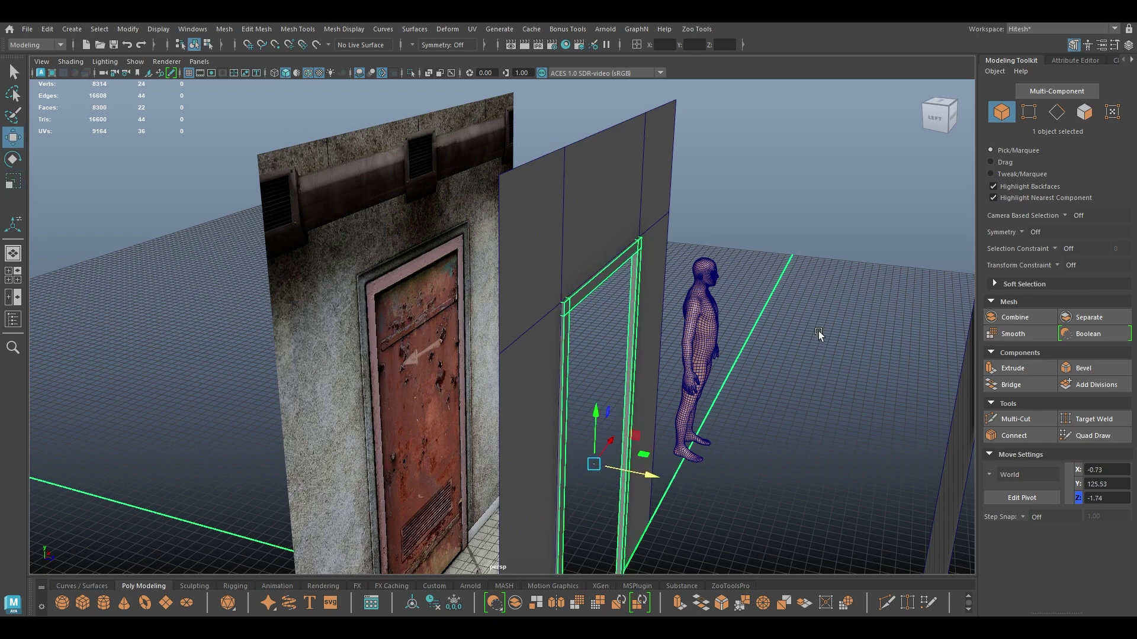
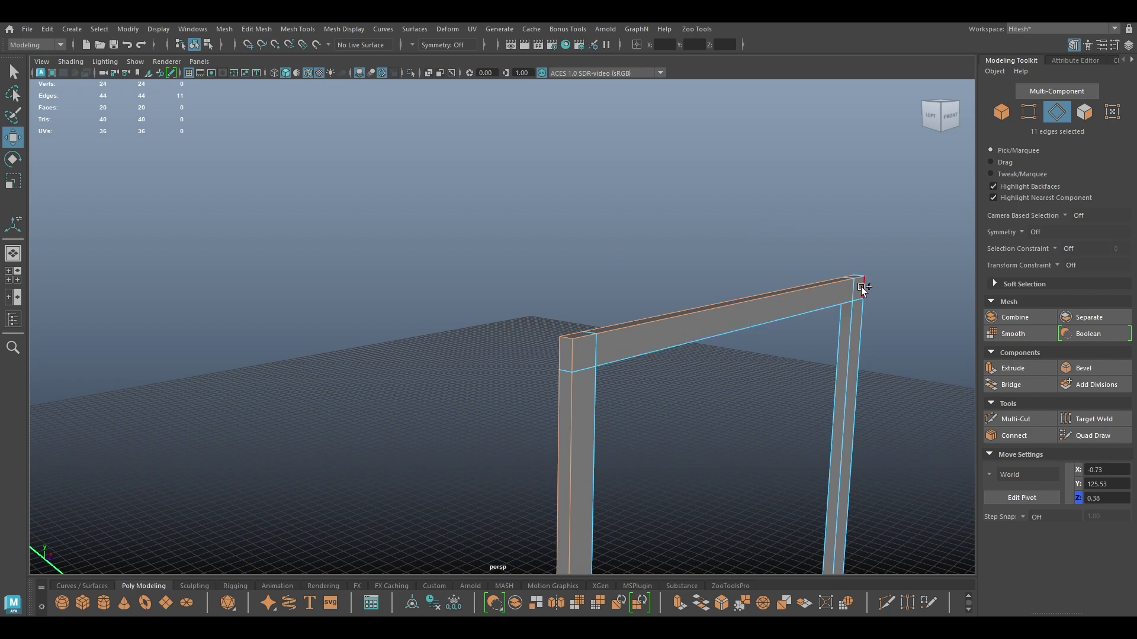
Step: Add the isolated surround's remaining long outer edges and the edges around its inner opening to the edge selection
left_click_drag(817, 310, 396, 376, "alt")
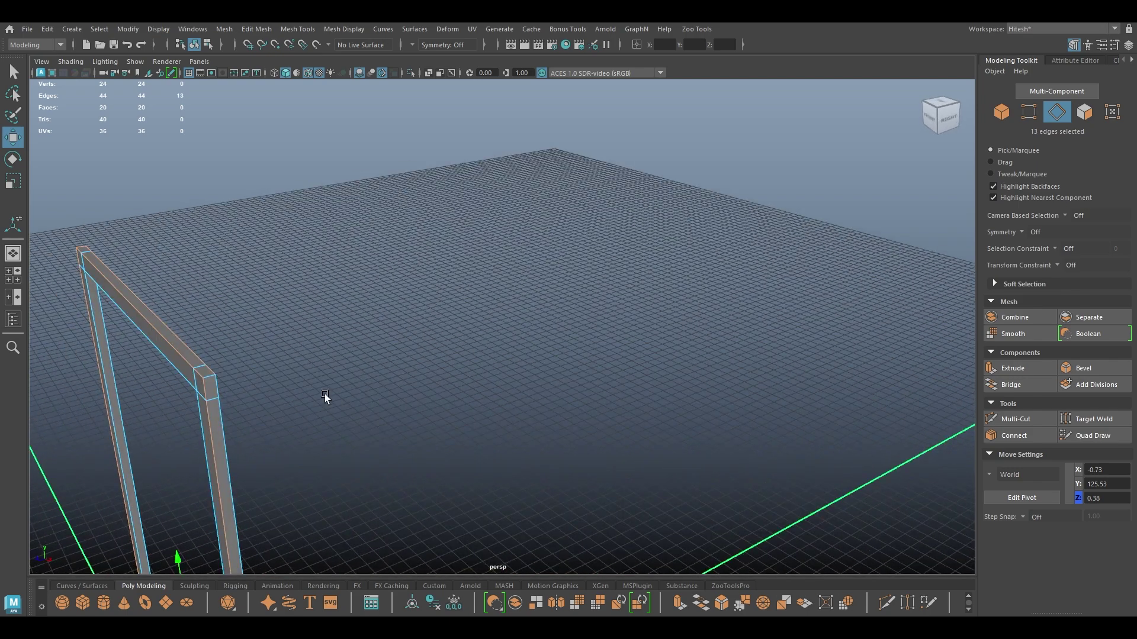
left_click(221, 438, "shift")
left_click_drag(221, 439, 341, 319, "alt")
left_click(329, 278, "shift")
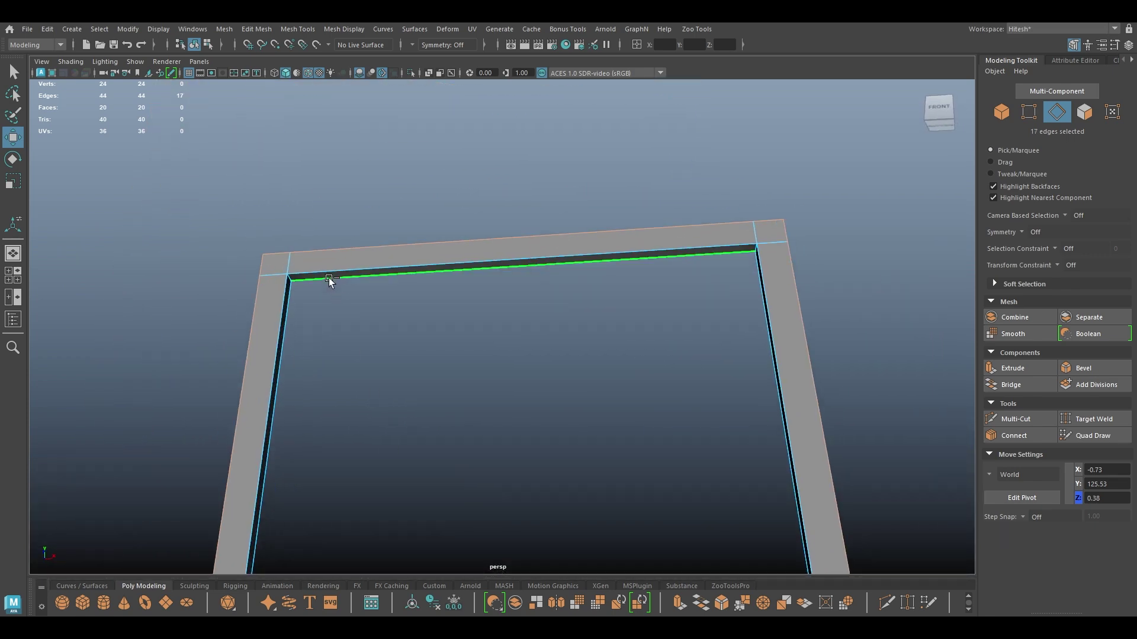
left_click(287, 300, "shift")
left_click(765, 320, "shift")
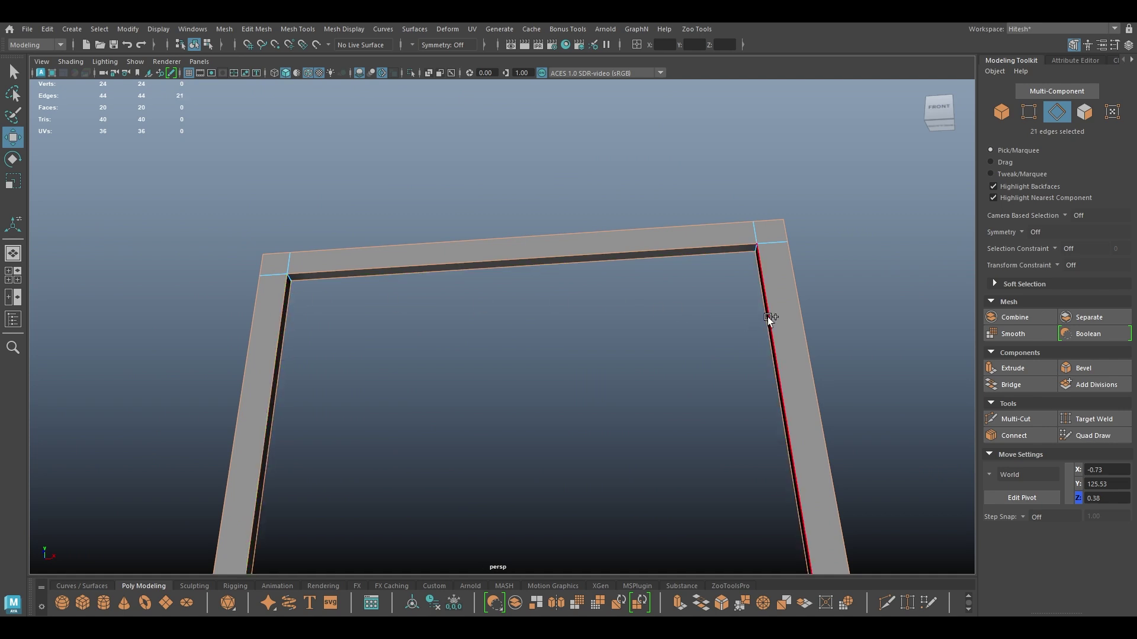
Step: Add the two short depth edges at the opening's upper inner corners to the surround's edge selection
left_click_drag(708, 310, 345, 304, "alt")
scroll(346, 411, "up", 5)
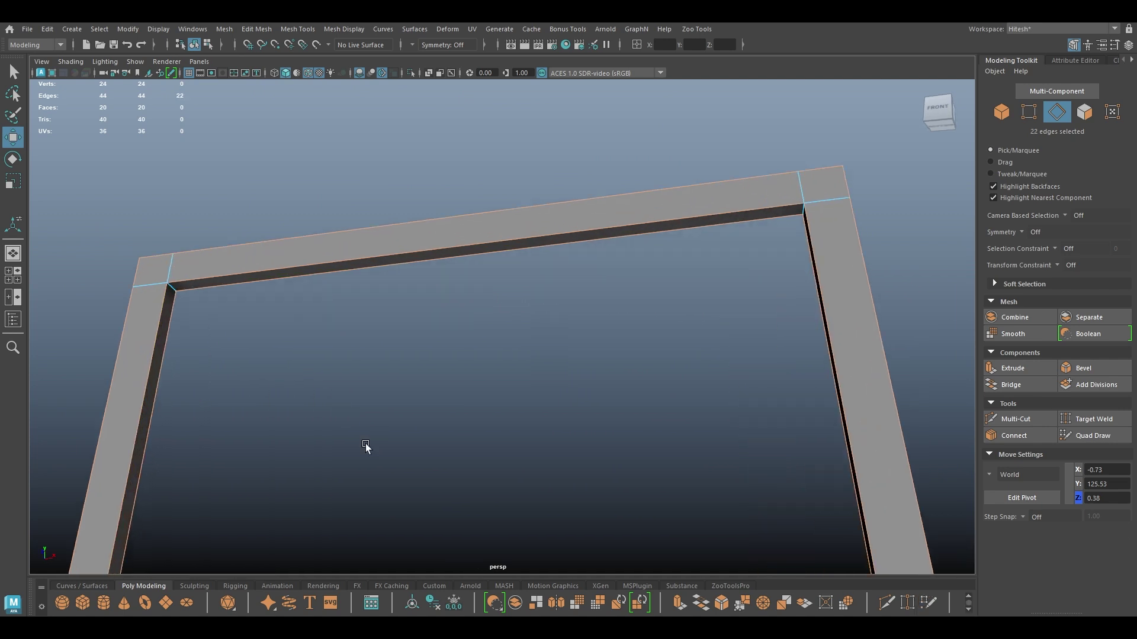
left_click(64, 280, "shift")
left_click_drag(616, 315, 663, 315, "alt")
middle_click_drag(785, 305, 533, 278, "alt")
middle_click_drag(803, 257, 576, 221, "alt")
left_click(618, 255, "shift")
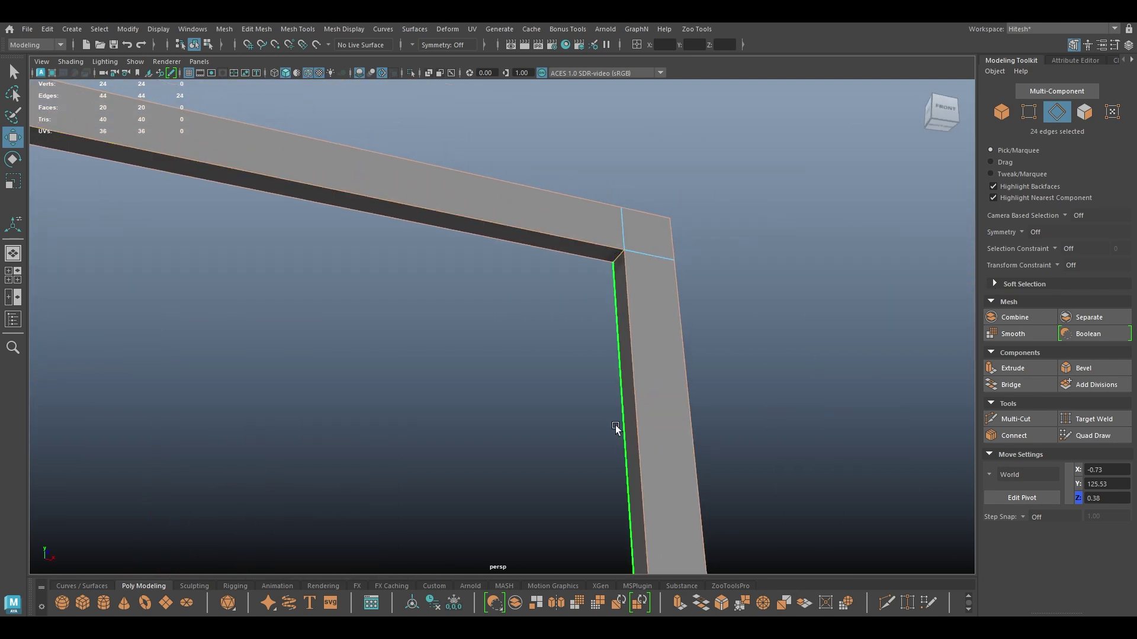
scroll(617, 431, "down", 5)
left_click_drag(536, 178, 538, 267, "alt")
middle_click_drag(538, 266, 624, 193, "alt")
left_click_drag(624, 193, 635, 274, "alt")
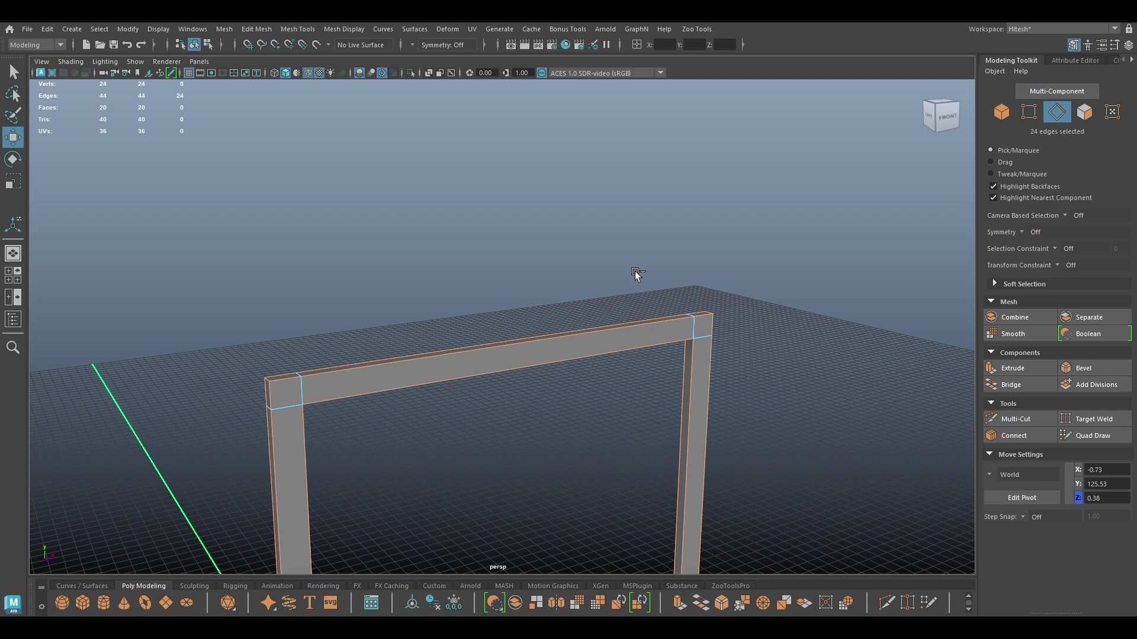
Step: Bevel the selected surround edges with 2 segments and a fraction of 0.21
key("ctrl+b")
middle_click_drag(514, 292, 539, 286, "alt")
right_click_drag(539, 286, 647, 342, "alt")
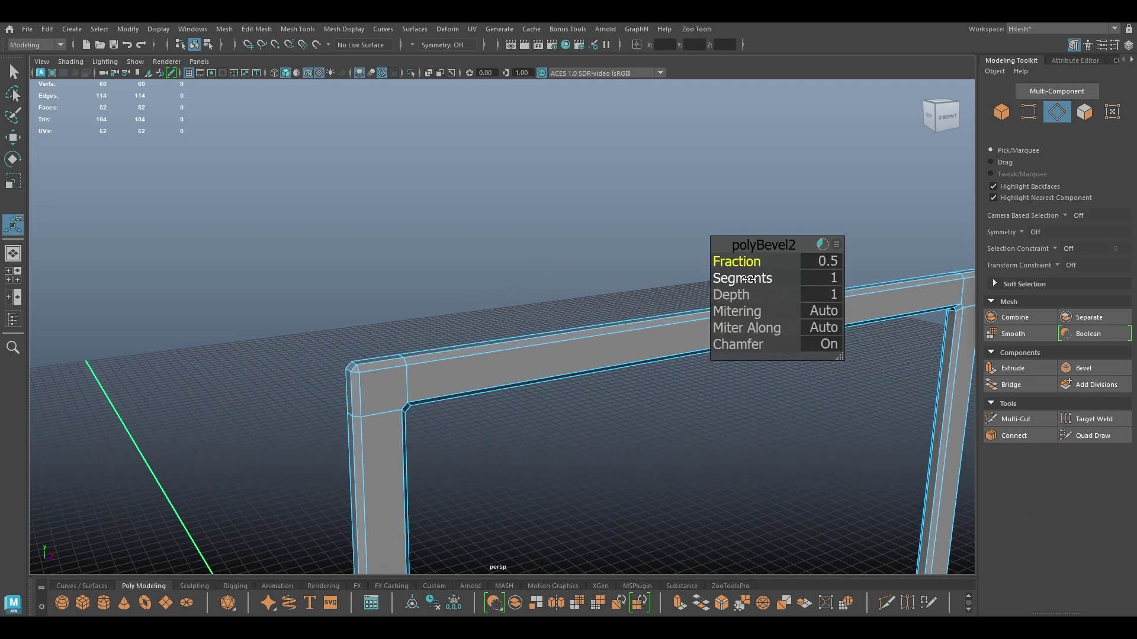
left_click_drag(764, 279, 730, 261)
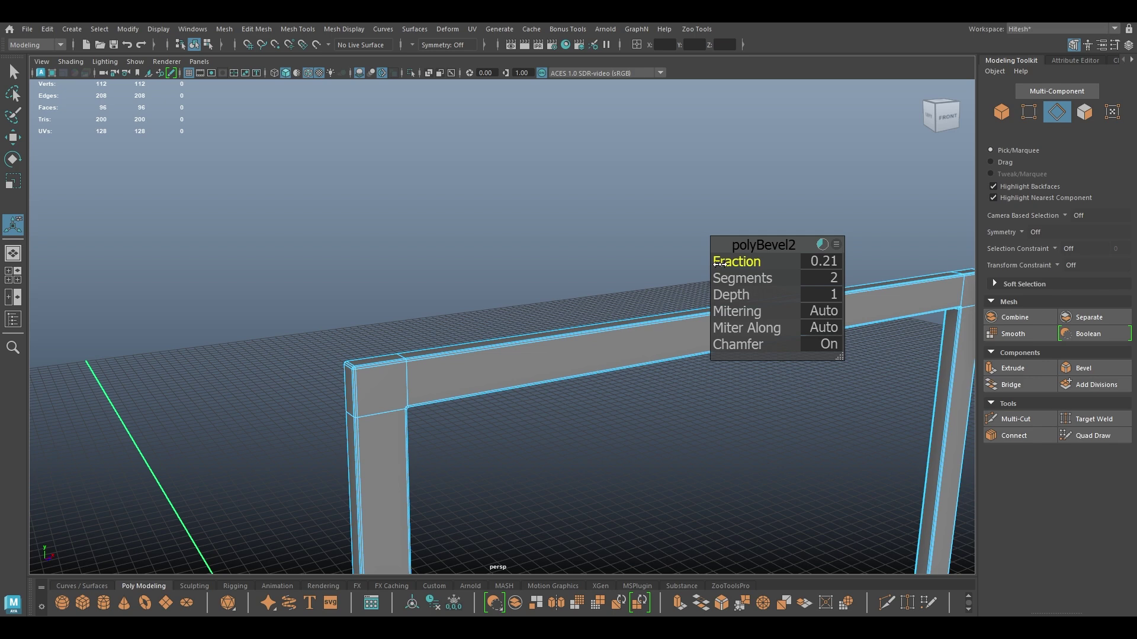
Step: Return to object mode, bring the whole scene back from isolation and turn off the wireframe overlay on shaded objects
key("w")
right_click_drag(596, 253, 710, 194)
key("ctrl+1")
left_click(556, 211)
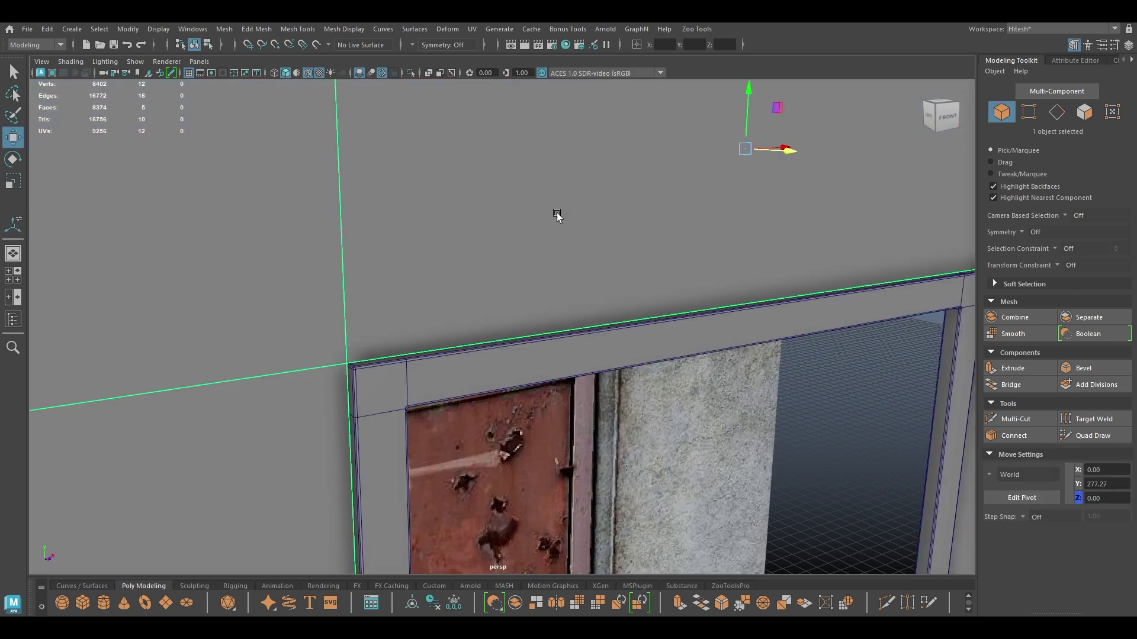
scroll(557, 214, "down", 5)
left_click(900, 230)
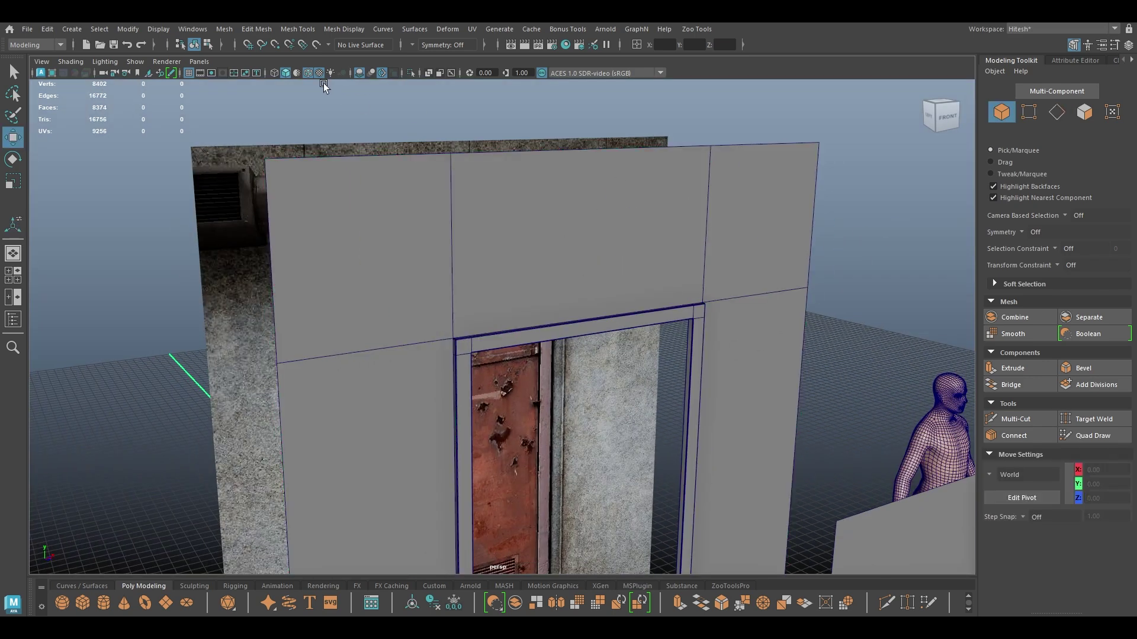
left_click_drag(318, 80, 587, 244, "alt")
Step: Examine the bevelled edges of the door surround against the wall from close up
scroll(569, 240, "up", 3)
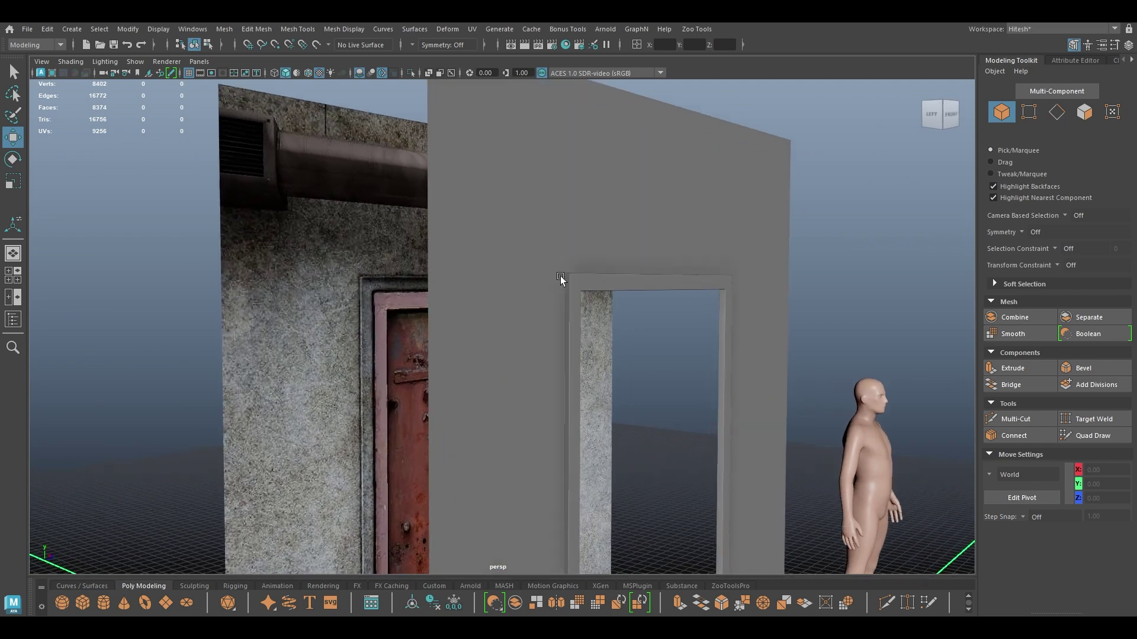
right_click_drag(551, 241, 701, 476, "alt")
left_click_drag(699, 387, 782, 405, "alt")
left_click(786, 411)
middle_click_drag(782, 408, 787, 411)
right_click_drag(787, 411, 752, 302, "alt")
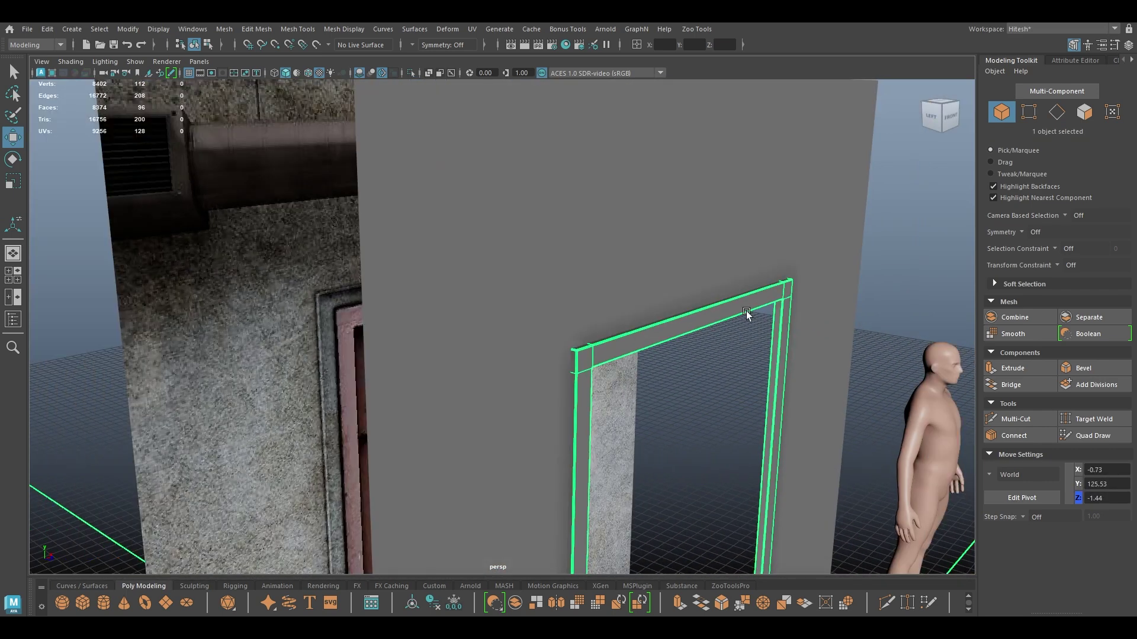
scroll(651, 393, "up", 3)
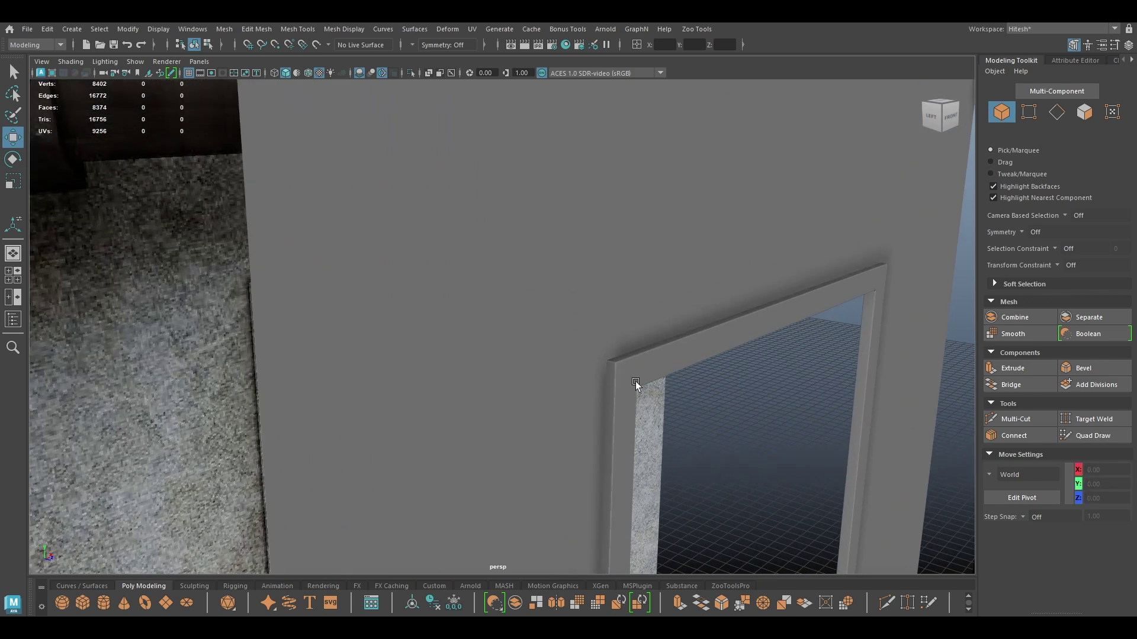
Step: Undo the surround's bevel, going back to the isolated surround with its edges selected
key("ctrl+z")
key("ctrl+z")
key("ctrl+z")
key("ctrl+z")
key("ctrl+z")
key("ctrl+z")
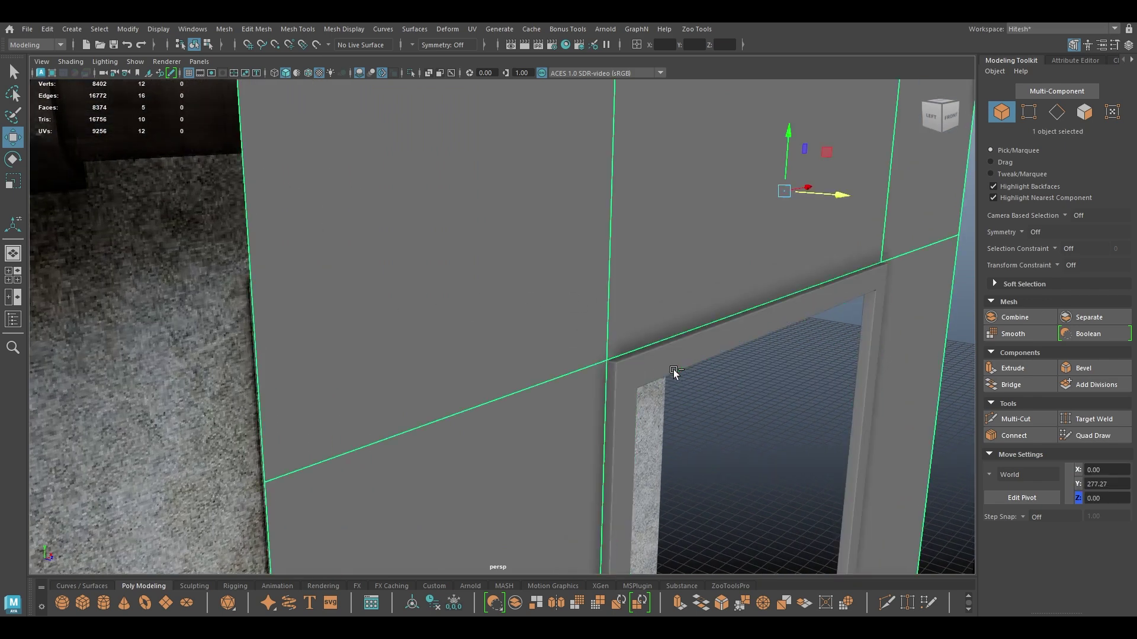
key("ctrl+z")
key("ctrl+z")
key("ctrl+z")
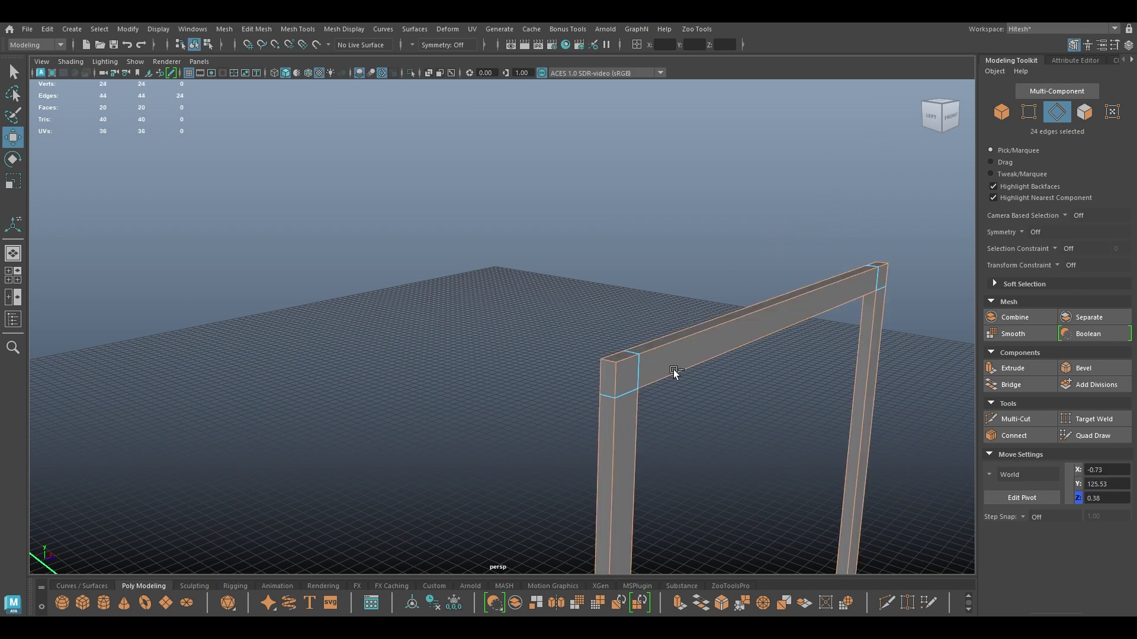
Step: Bevel the selected surround edges with 2 segments and a fraction of 0.36
key("ctrl+b")
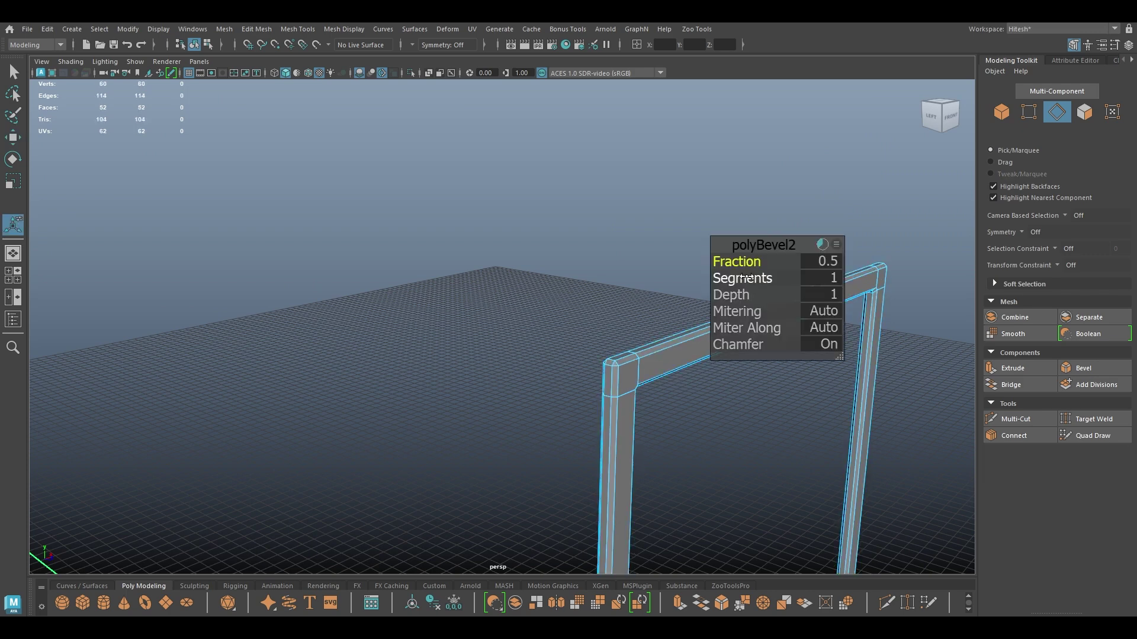
mouse_move(753, 278)
left_mouse_down()
mouse_move(778, 280)
mouse_move(741, 261)
left_mouse_up()
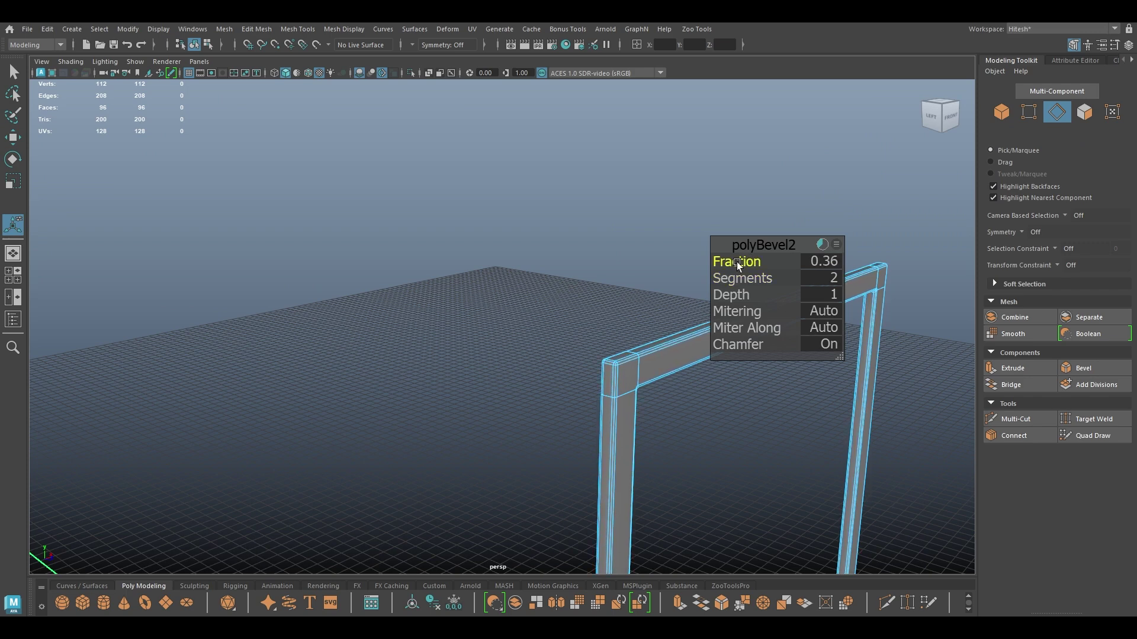
key("w")
Step: Return to object mode, show the whole scene again with nothing selected, and check the surround's bevel against the wall
right_click_drag(621, 264, 694, 225)
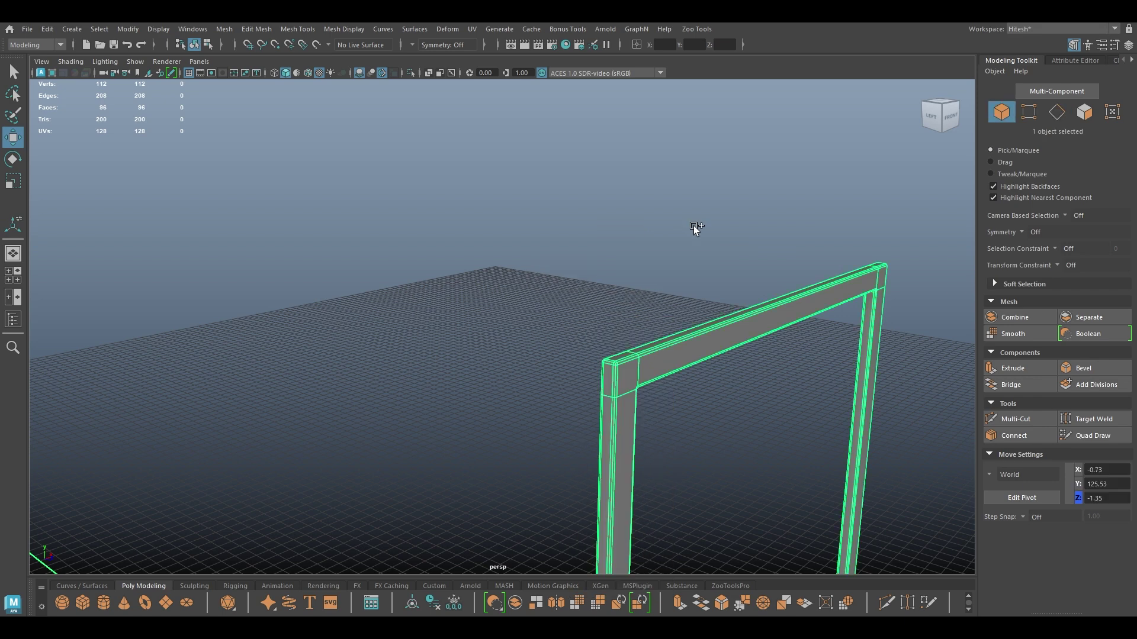
key("ctrl+1")
left_click(751, 415)
left_click_drag(751, 415, 736, 352, "alt")
right_click_drag(735, 353, 724, 332, "alt")
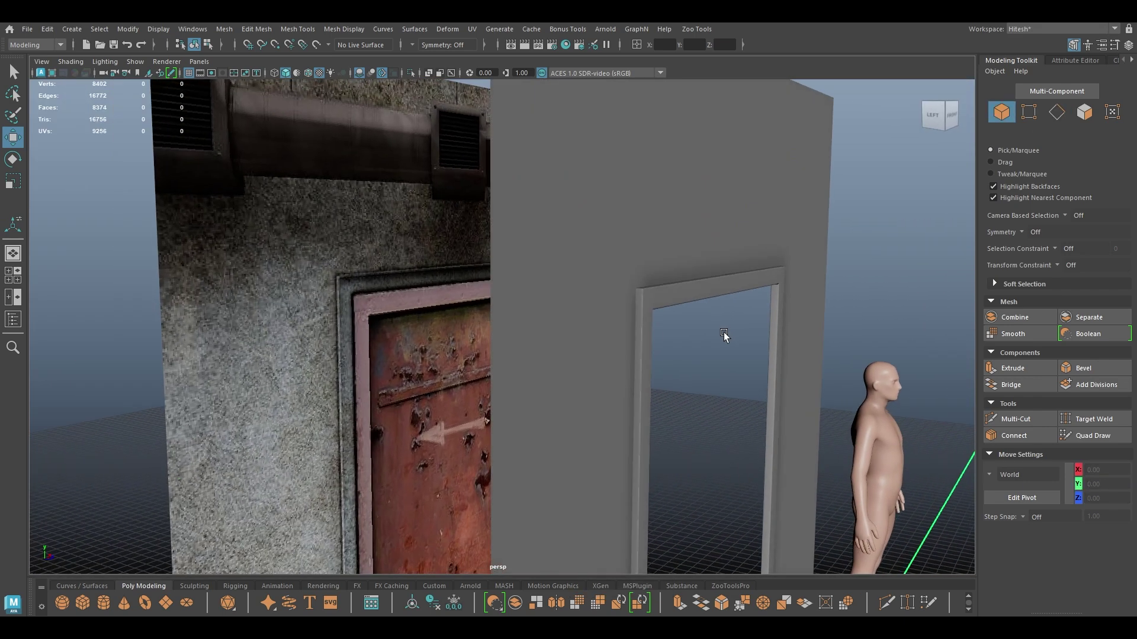
Step: Insert a horizontal edge loop across the door panel along the lower edge of the pink frame's top bar, in front wireframe view
key("space")
left_click_drag(705, 336, 698, 404)
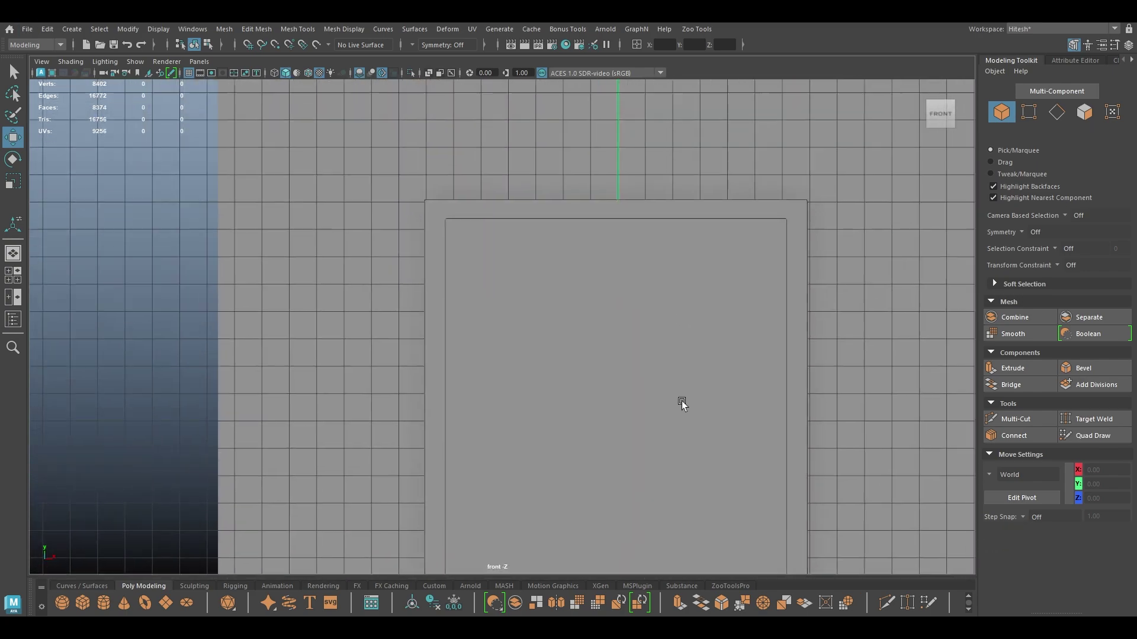
left_click(595, 328)
key("4")
right_click_drag(584, 318, 534, 389, "alt")
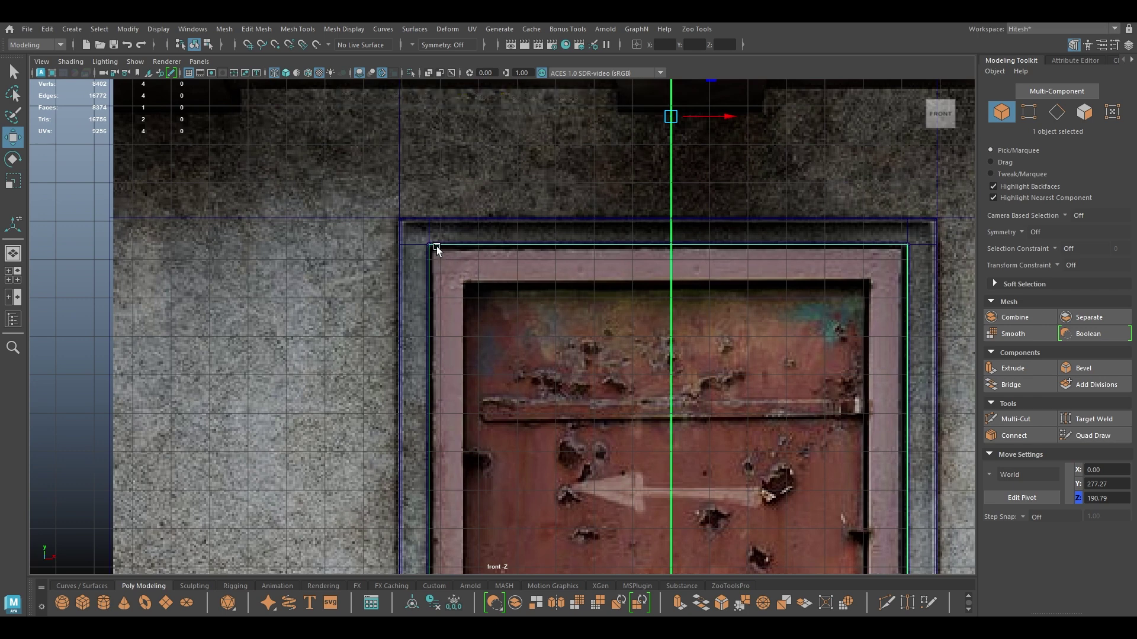
right_click_drag(501, 266, 427, 264, "shift")
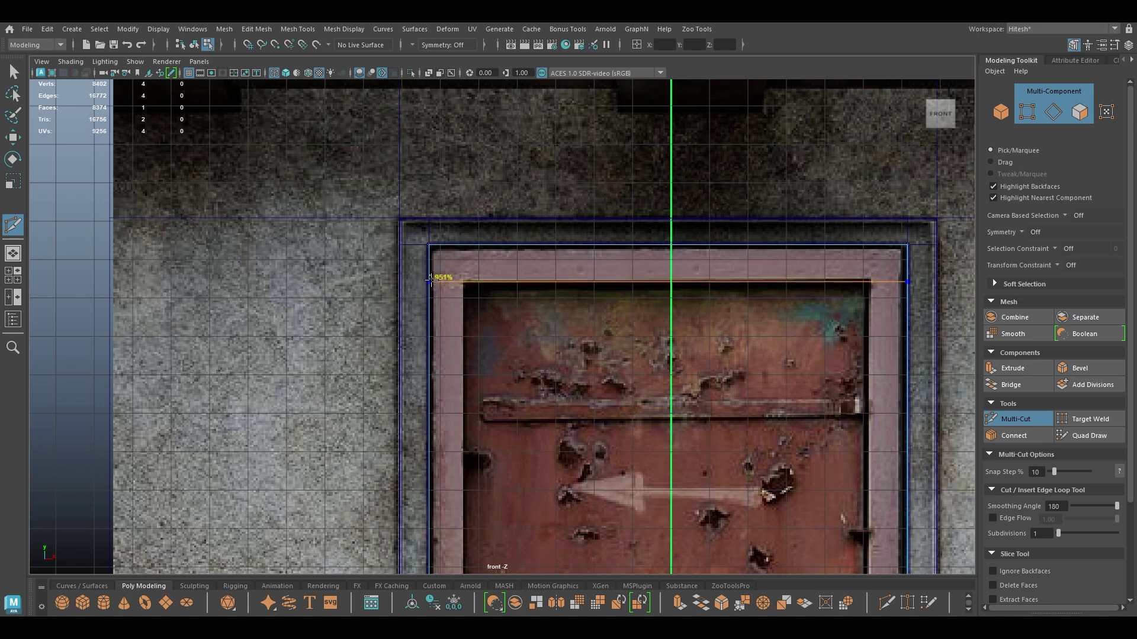
left_click(432, 279, "ctrl")
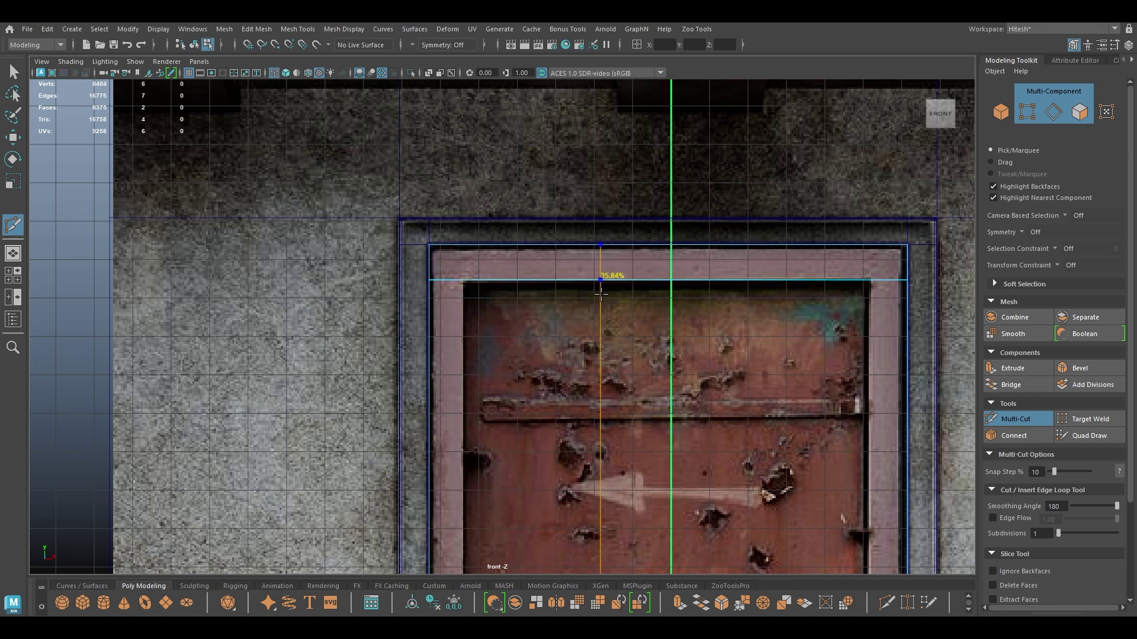
Step: Split the door panel vertically through its centre and bevel that edge out to the inner sides of the pink frame
key("w")
right_click_drag(663, 294, 643, 362)
left_click(669, 280)
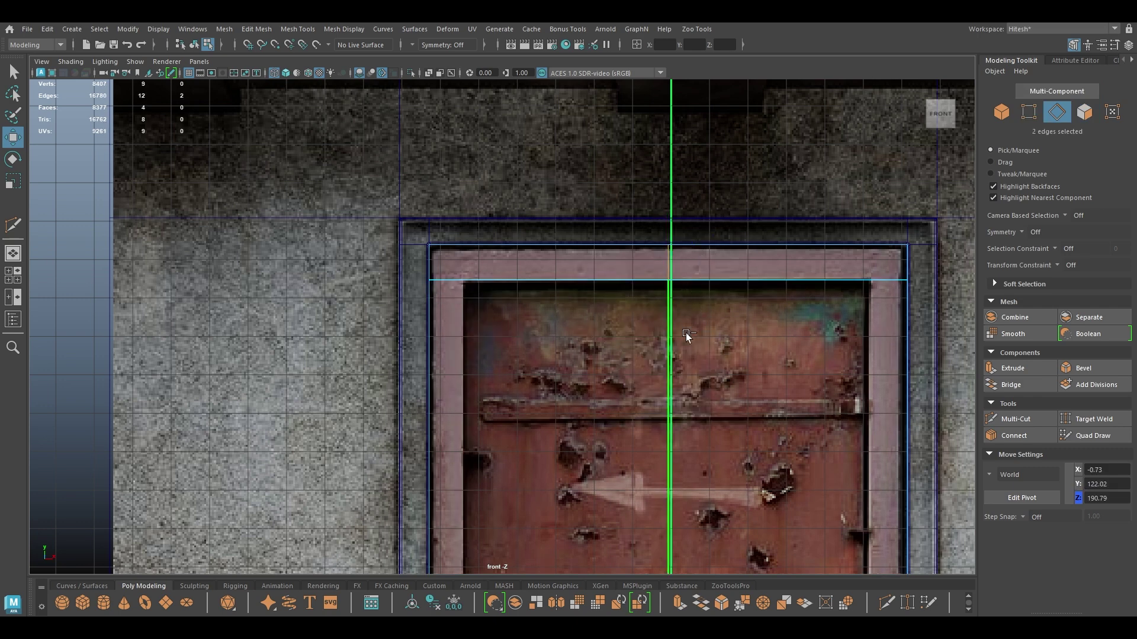
key("ctrl+b")
left_click_drag(747, 261, 768, 258)
key("w")
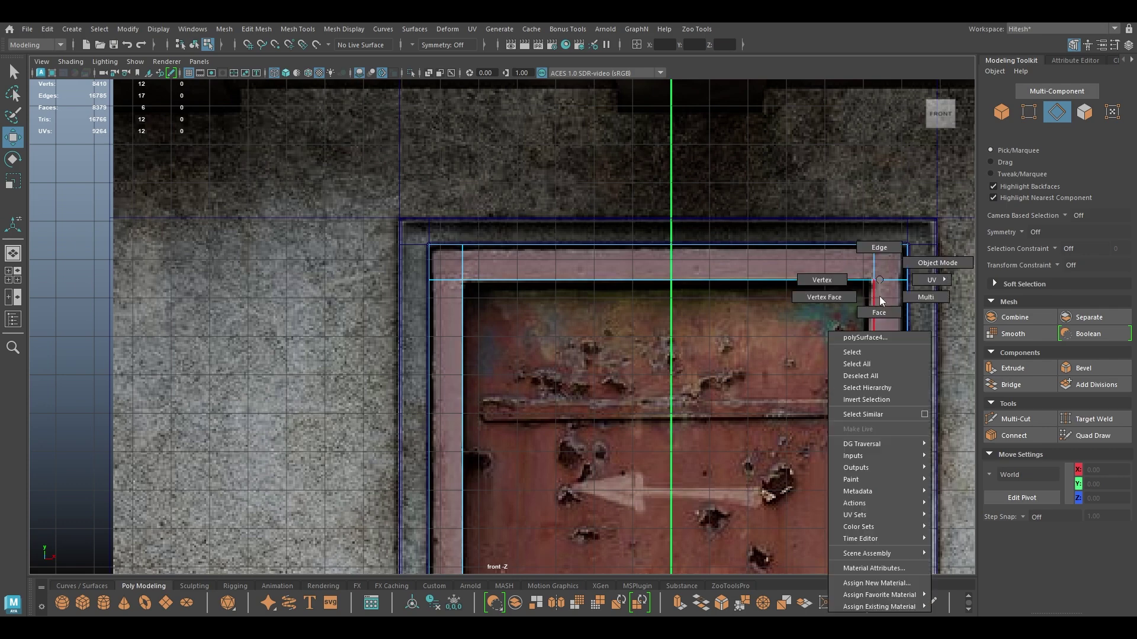
Step: Select the door panel's vertical division edge and nudge it onto the inner side of the pink frame in the reference
left_click(869, 320)
middle_click_drag(879, 382, 833, 132, "alt")
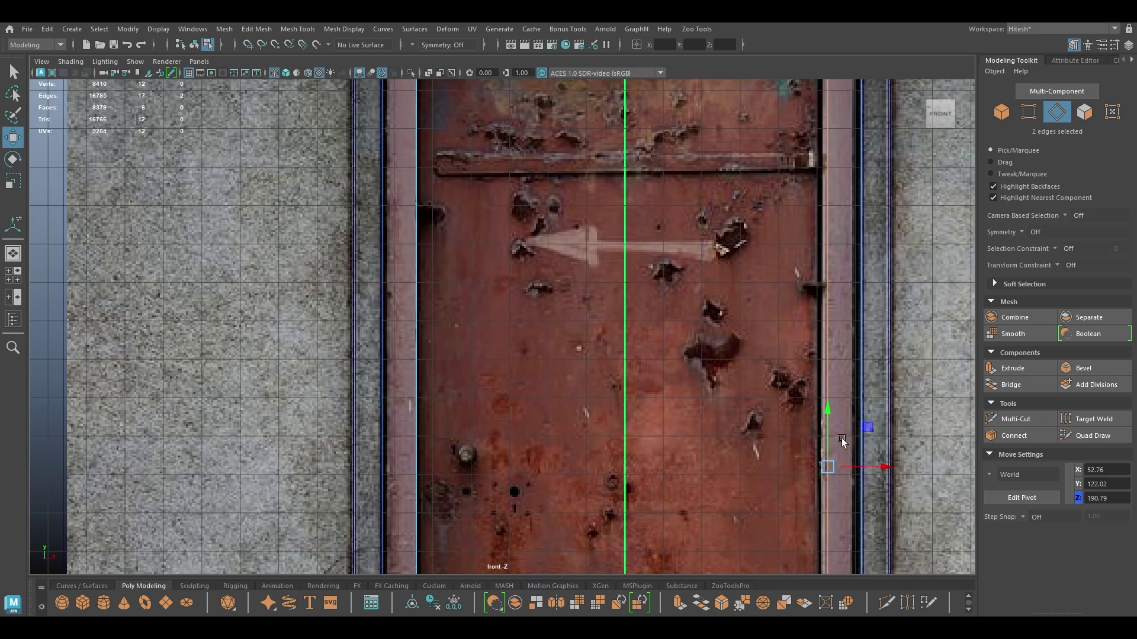
left_click(864, 465)
scroll(764, 367, "up", 1)
middle_click_drag(779, 421, 775, 423)
Step: In the shaded perspective view, extract the central door face from the surrounding frame faces as a separate piece
key("space")
left_click_drag(773, 422, 775, 310)
mouse_move(676, 356)
left_mouse_down("alt")
mouse_move(713, 368)
mouse_move(525, 337)
mouse_move(600, 292)
mouse_move(649, 347)
mouse_move(815, 302)
left_mouse_up("alt")
key("6")
middle_click_drag(815, 302, 805, 186, "alt")
right_click_drag(809, 188, 784, 440)
left_click(726, 284)
key("w")
Step: Move the separated frame piece along Z to about 114.65, away from the door panel
left_click(732, 196)
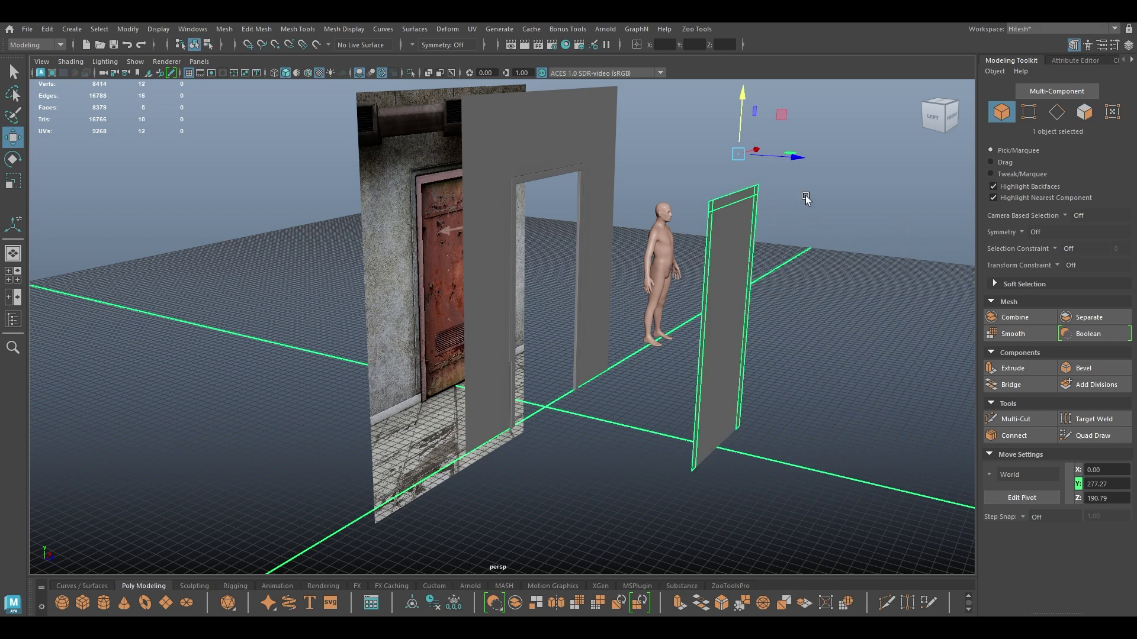
left_click(781, 194)
left_click(730, 198)
left_click_drag(797, 159, 704, 159)
middle_click_drag(693, 161, 718, 262, "alt")
left_click_drag(701, 256, 708, 261, "alt")
middle_click_drag(708, 261, 713, 235, "alt")
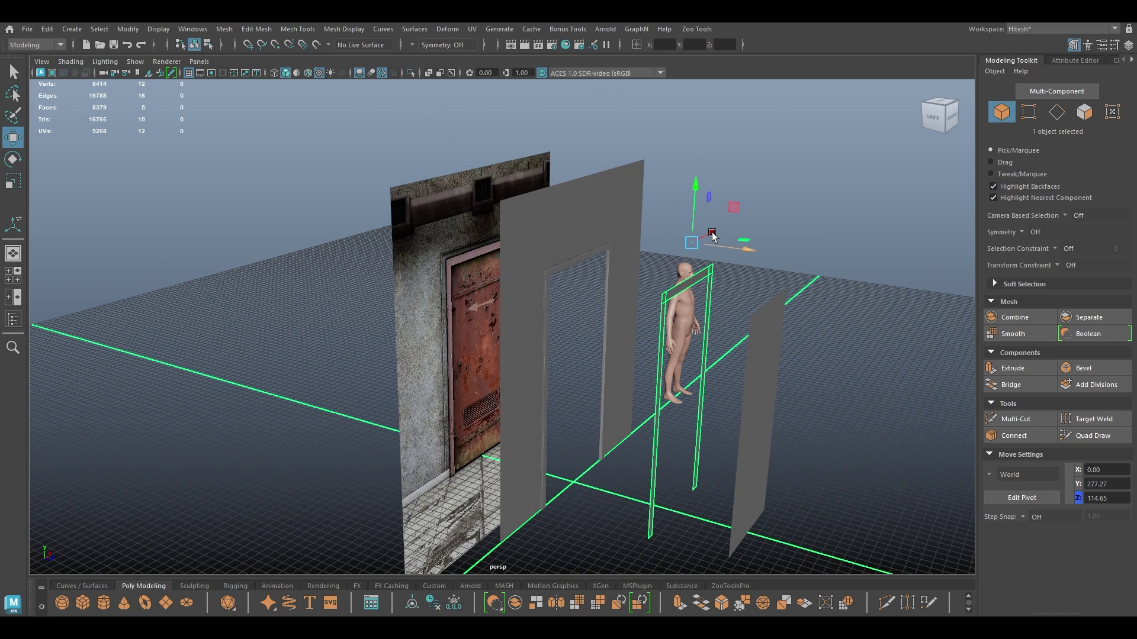
Step: Extrude the frame faces with a thickness of 10
key("ctrl+e")
left_click_drag(735, 267, 816, 262)
left_click_drag(739, 258, 1015, 288)
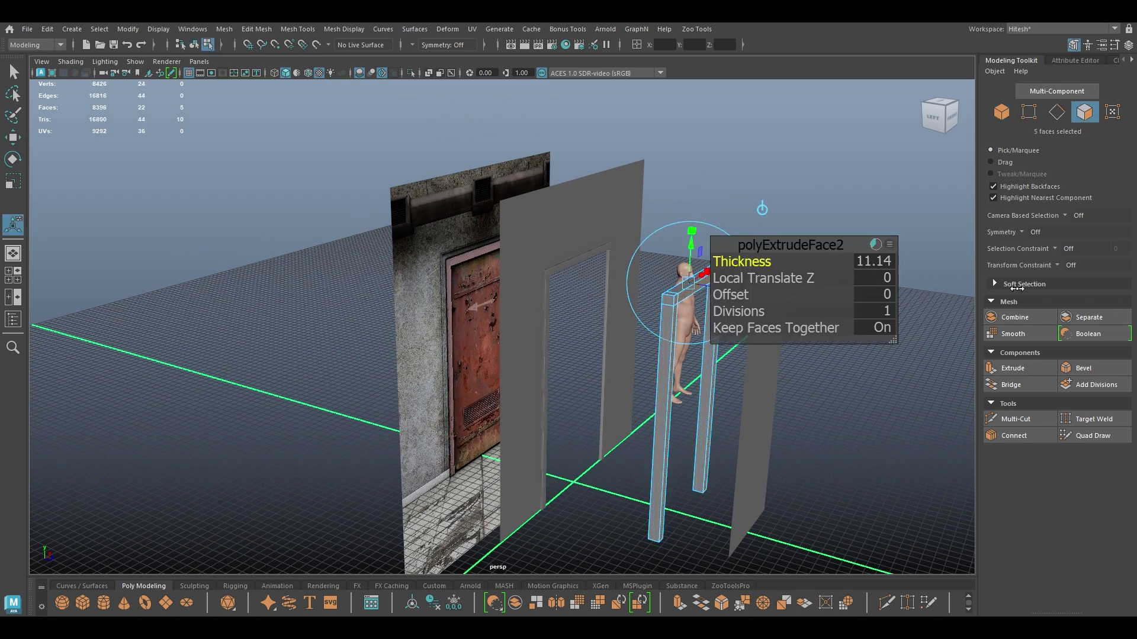
left_click(861, 266)
type("0")
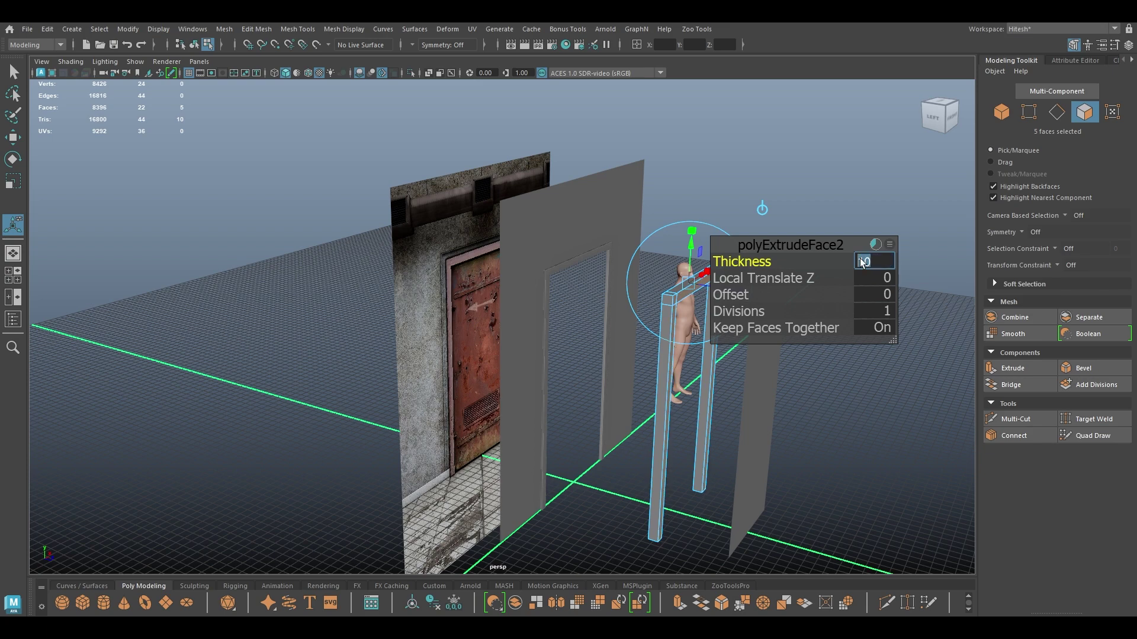
key("Return")
key("w")
Step: Delete the bottom cap faces of both frame legs and return to object mode
right_click_drag(813, 251, 868, 233)
left_click_drag(853, 267, 868, 236, "alt")
right_click_drag(868, 235, 872, 275)
key("ctrl+shift+a")
left_click_drag(887, 274, 901, 304, "alt")
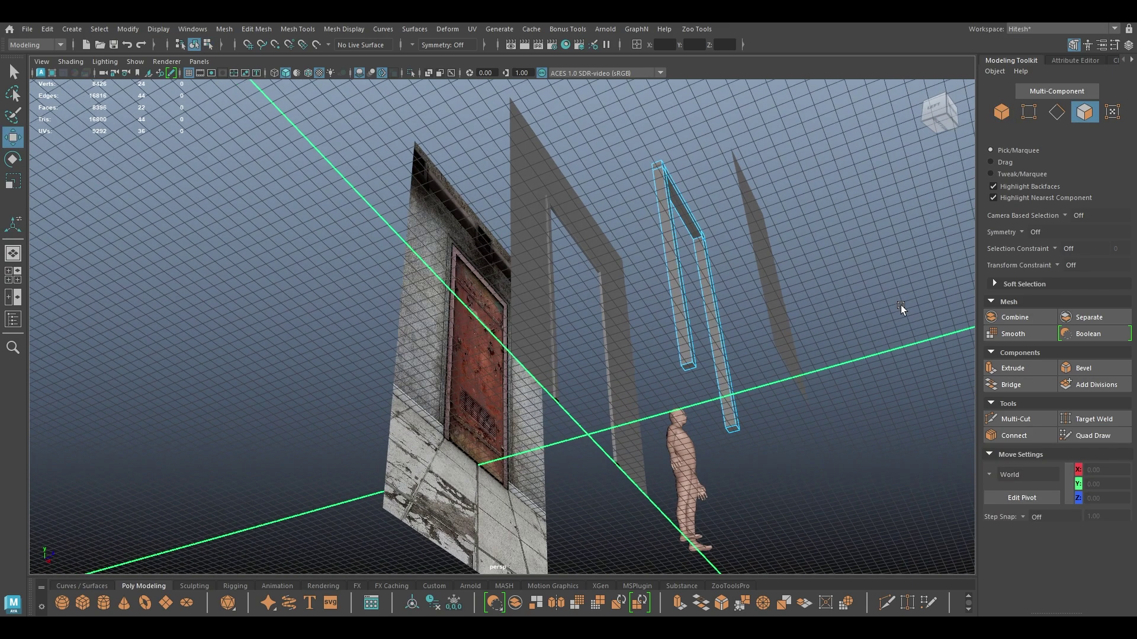
left_click(686, 367)
left_click(732, 427, "shift")
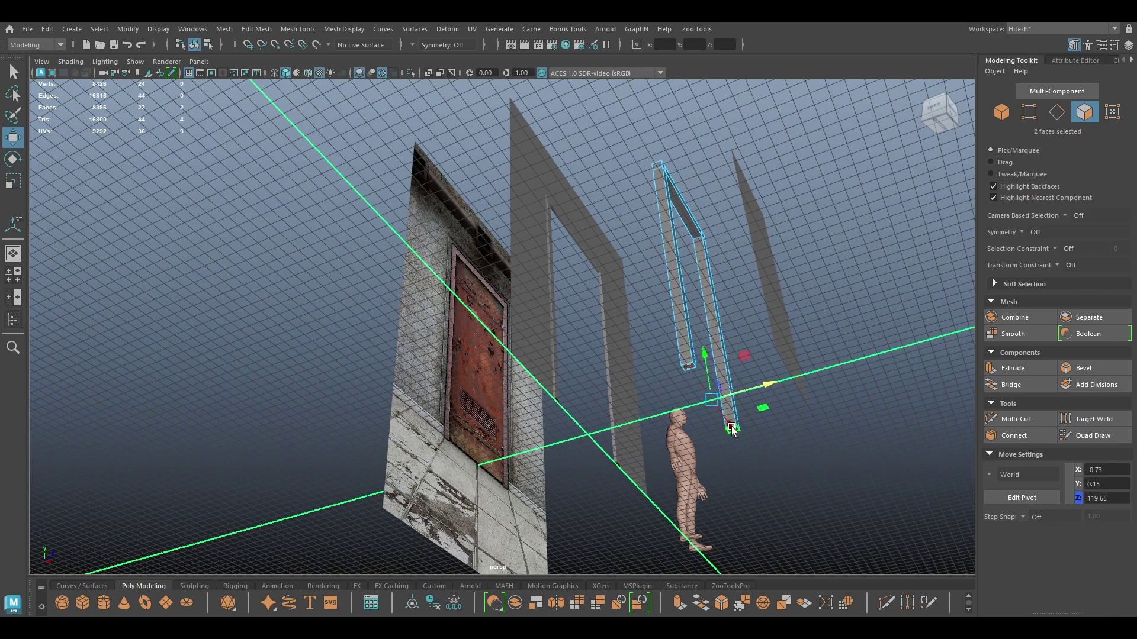
key("Delete")
left_click_drag(732, 429, 710, 280, "alt")
right_click_drag(710, 279, 768, 262)
Step: Move the frame along Z into the wall's door opening, to about -7.18, so it sits inside the bevelled surround
left_click_drag(811, 332, 788, 302, "alt")
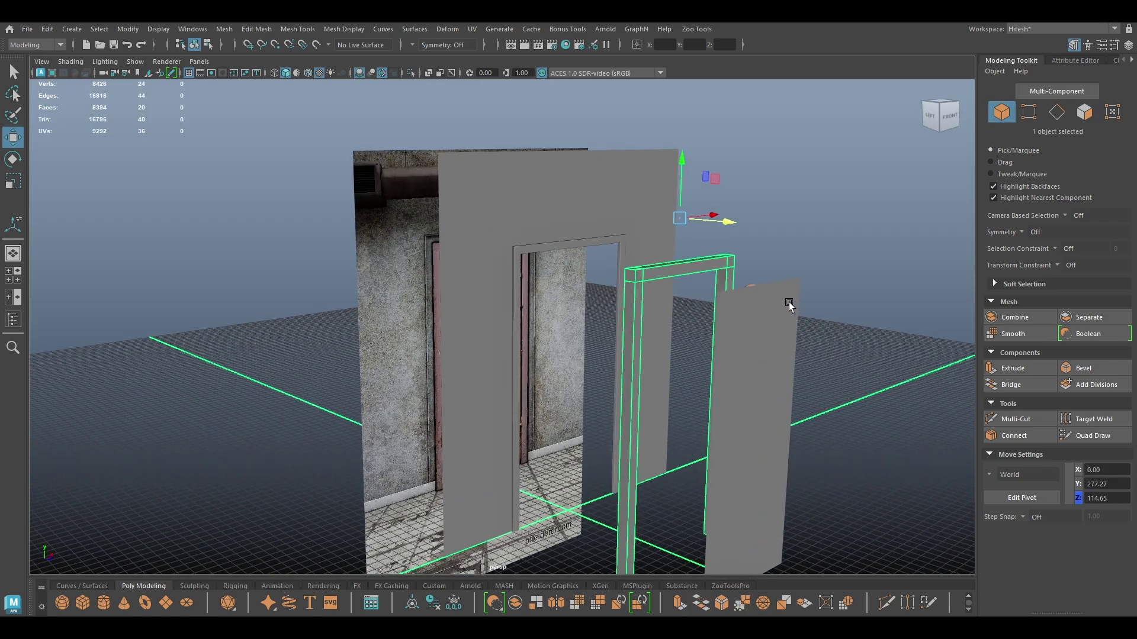
left_click_drag(669, 254, 669, 279, "alt")
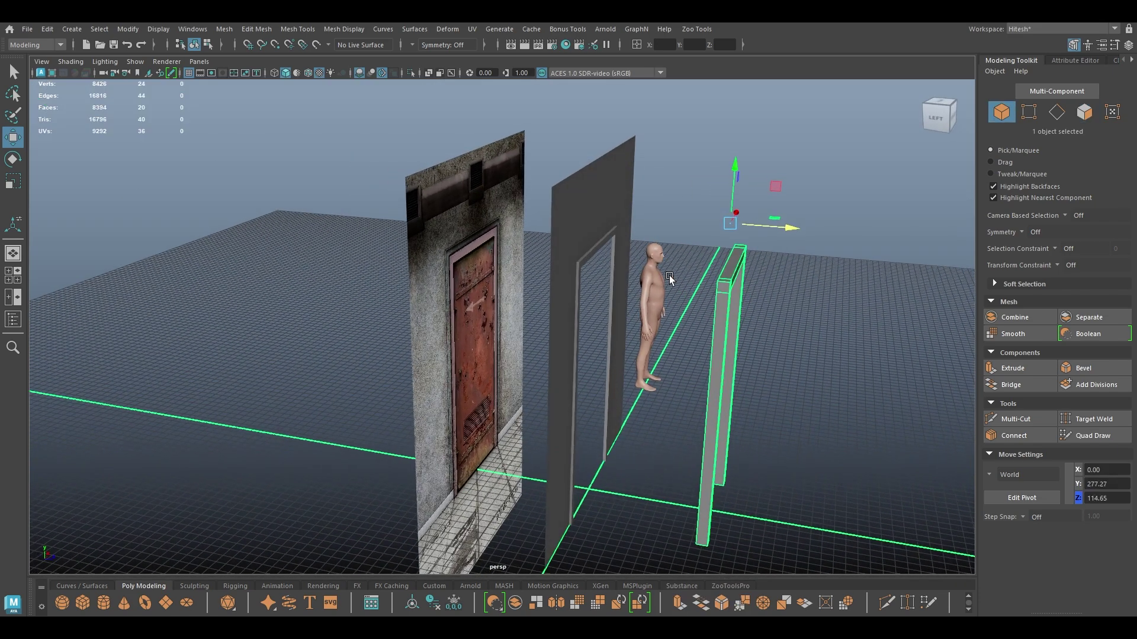
left_click_drag(765, 231, 647, 234)
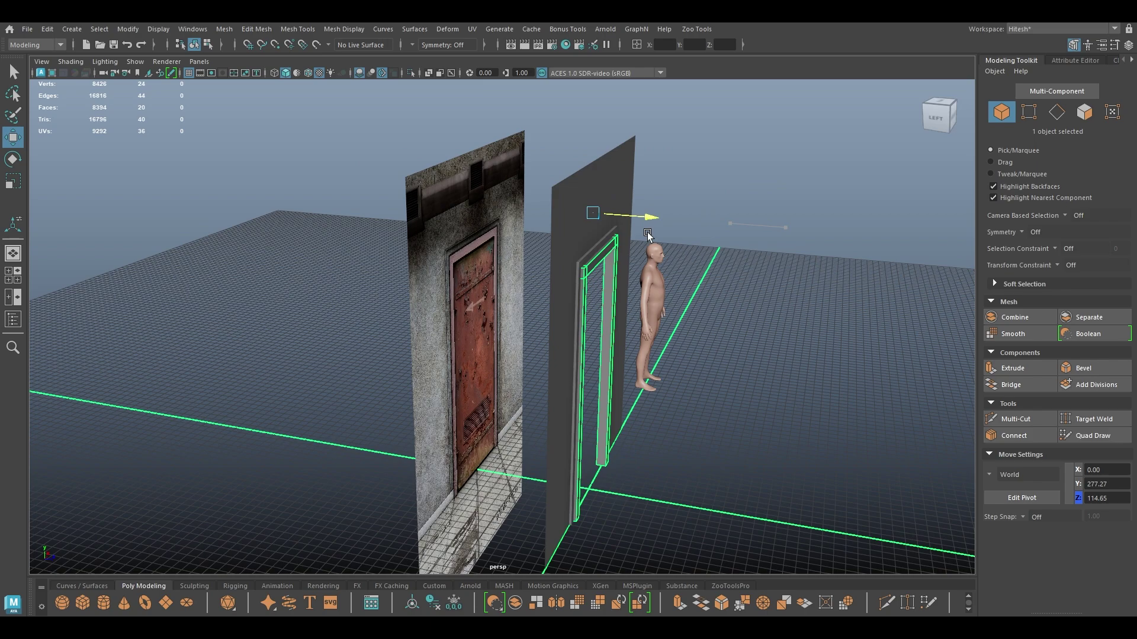
left_click_drag(648, 233, 369, 303, "alt")
scroll(368, 303, "up", 1)
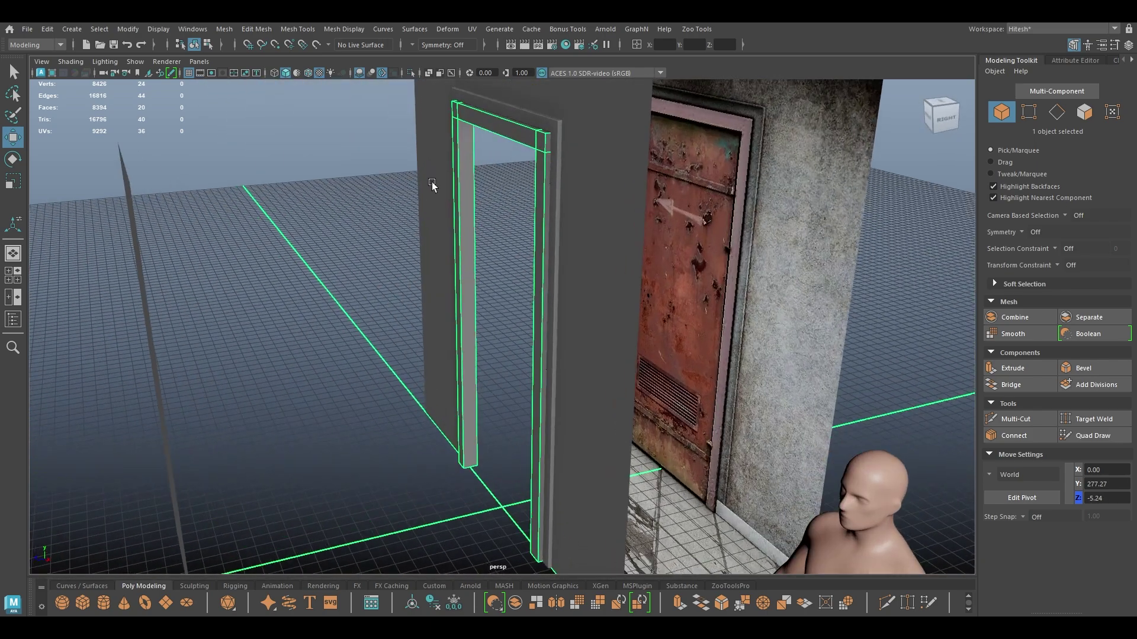
middle_click_drag(450, 125, 461, 215, "alt")
left_click_drag(469, 180, 474, 181)
left_click_drag(474, 181, 465, 228, "alt")
left_click(673, 207)
left_click(467, 227)
Step: Isolate the frame and select its outer edge loops along the legs and top bar, including the upper corner edge
left_click_drag(539, 241, 775, 295, "alt")
key("alt+h")
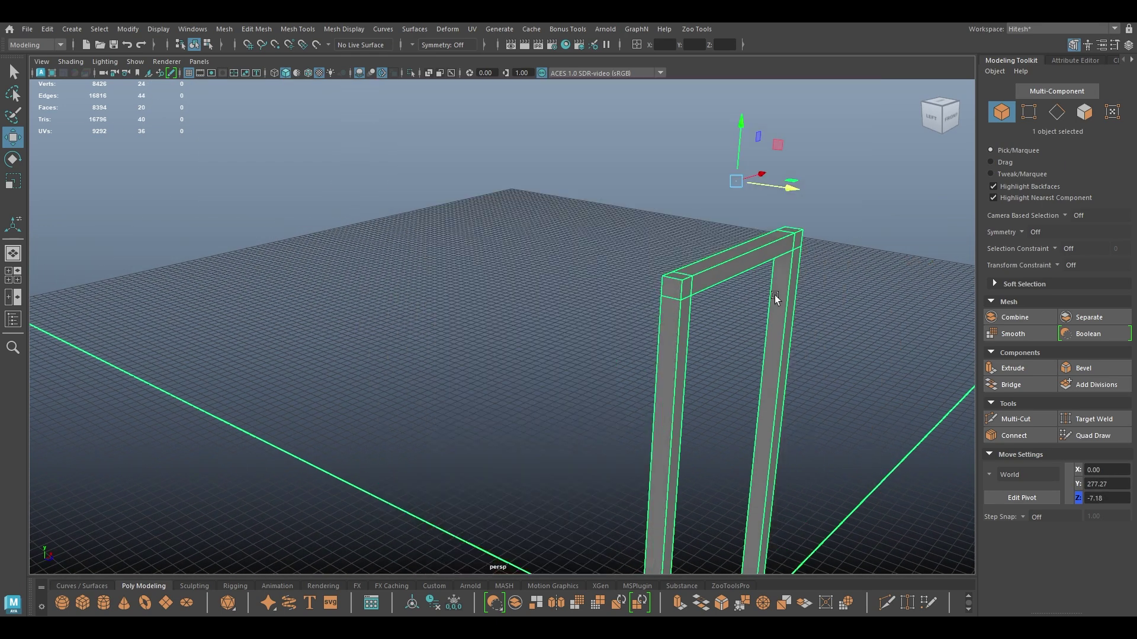
right_click_drag(702, 255, 665, 224)
left_click_drag(665, 223, 544, 238, "alt")
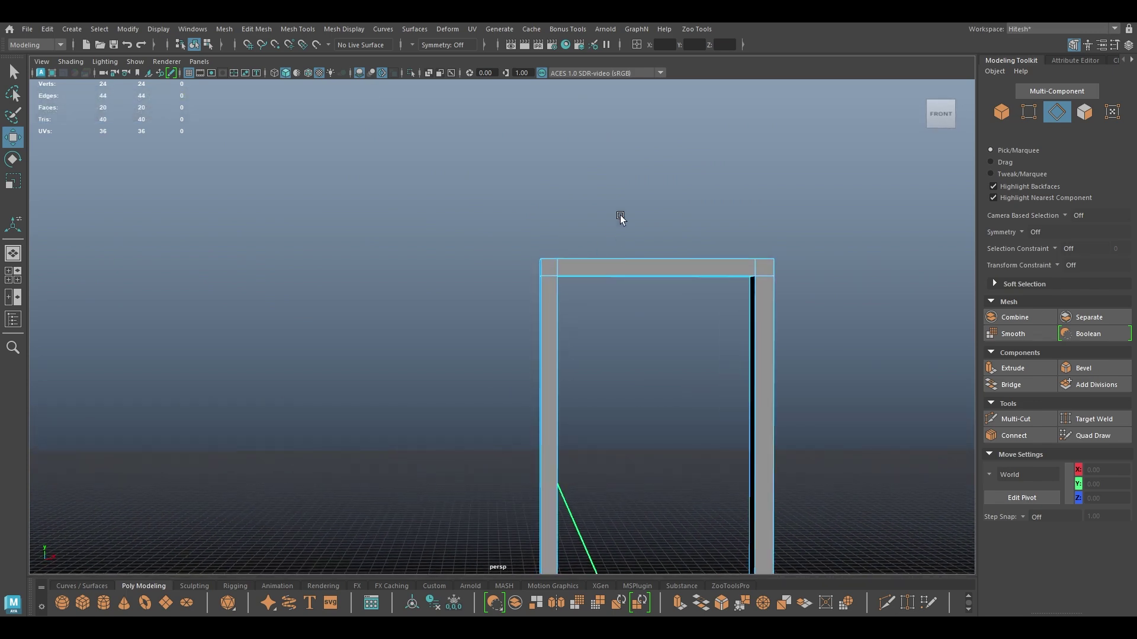
double_click(598, 258)
left_click_drag(574, 286, 574, 297, "alt")
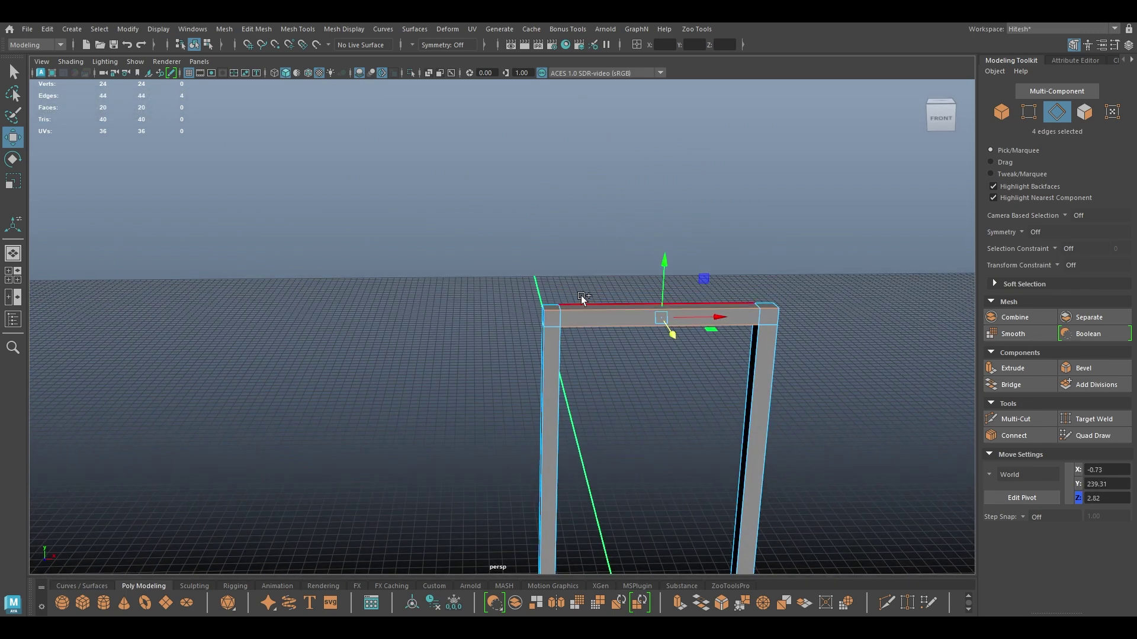
double_click(546, 338, "shift")
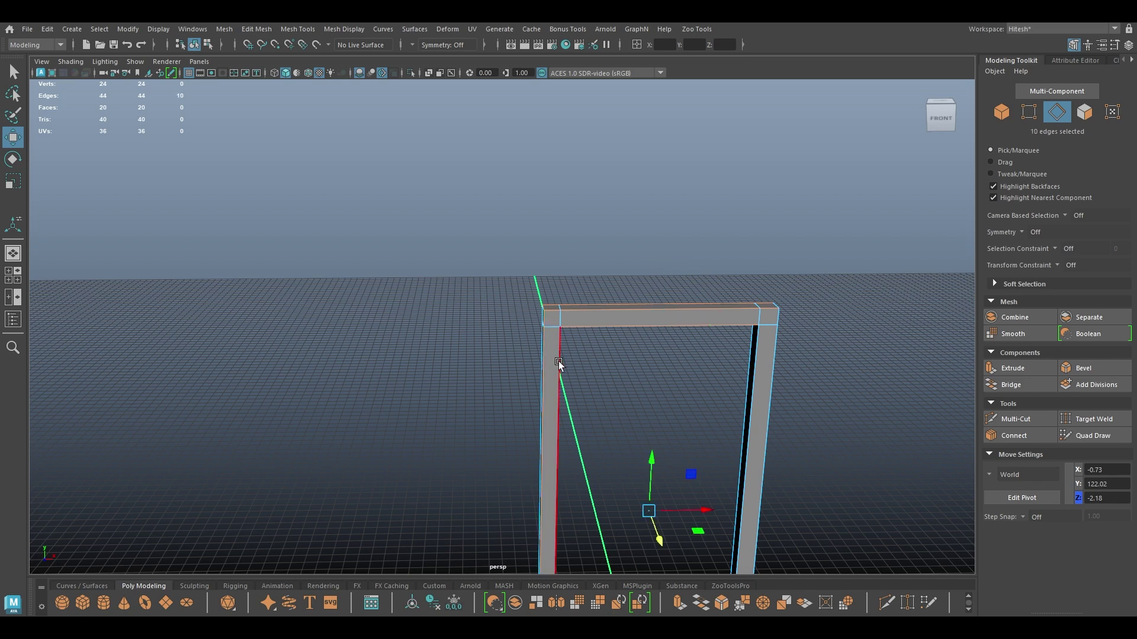
left_click_drag(554, 357, 692, 420, "alt")
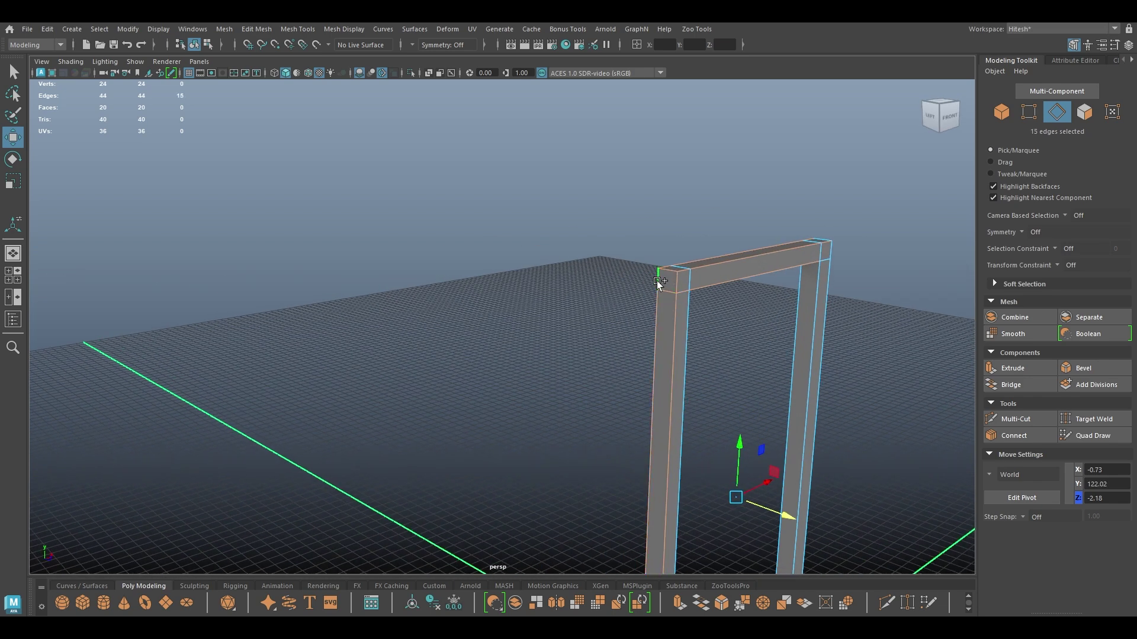
left_click(655, 314, "shift")
Step: Add the inner vertical edges of both frame legs to the edge selection
mouse_move(779, 306)
left_mouse_down("alt")
mouse_move(756, 304)
mouse_move(781, 300)
left_mouse_up("alt")
left_click_drag(865, 272, 571, 367, "alt")
double_click(510, 371, "shift")
double_click(533, 374, "shift")
left_click(526, 318, "shift")
left_click(518, 321, "shift")
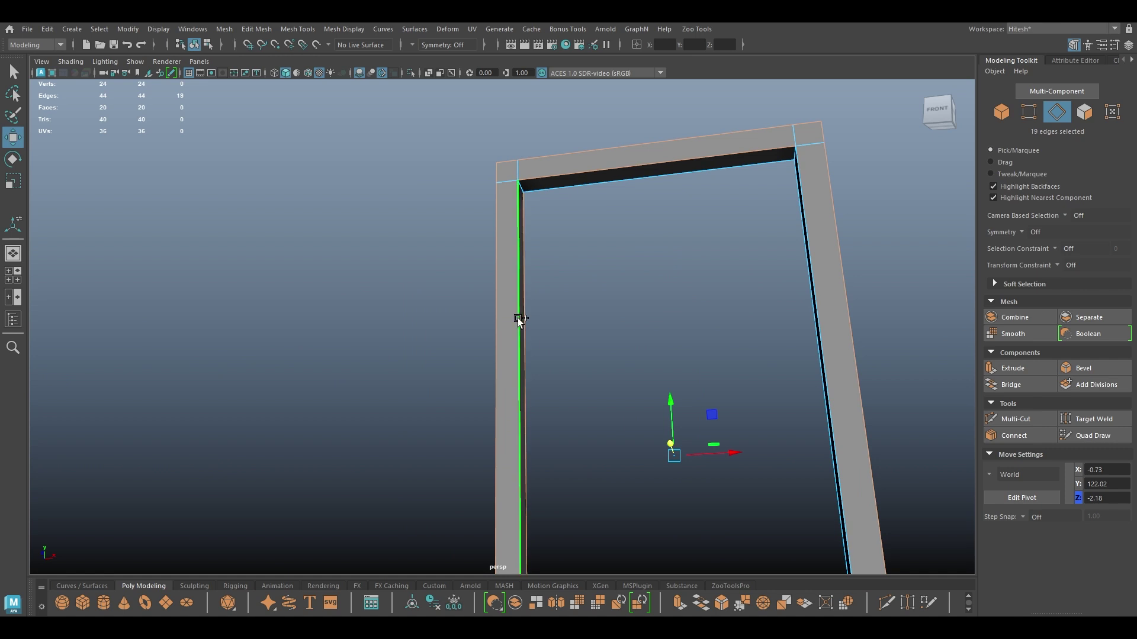
left_click(812, 322, "shift")
left_click(817, 321, "shift")
Step: Add further inner edges around the underside of the frame's top bar to the edge selection
left_click_drag(599, 220, 574, 213, "alt")
right_click_drag(574, 213, 531, 269, "alt")
middle_click_drag(530, 269, 491, 390, "alt")
left_click(464, 275, "shift")
left_click_drag(694, 297, 699, 360, "alt")
left_click(834, 300, "shift")
right_click_drag(755, 457, 674, 289, "alt")
left_click_drag(674, 290, 652, 296, "alt")
right_click_drag(651, 296, 646, 334, "alt")
Step: Try to bevel the selected frame edges with a reduced fraction
key("ctrl+b")
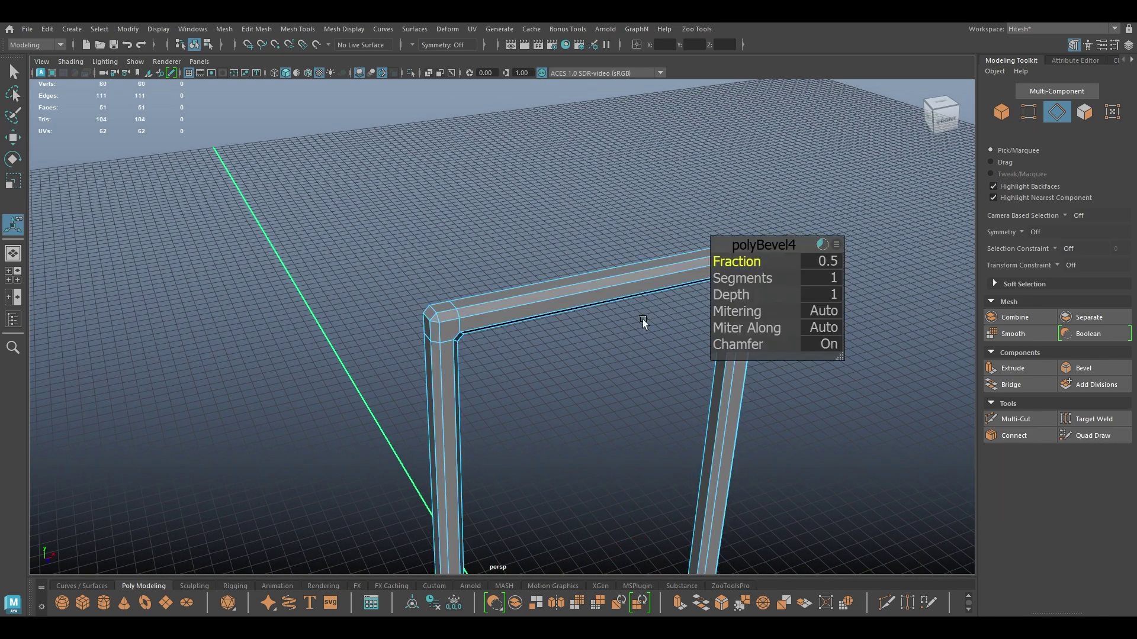
right_click_drag(563, 249, 701, 287, "alt")
left_click_drag(741, 263, 606, 314)
key("w")
right_click_drag(474, 244, 492, 265, "alt")
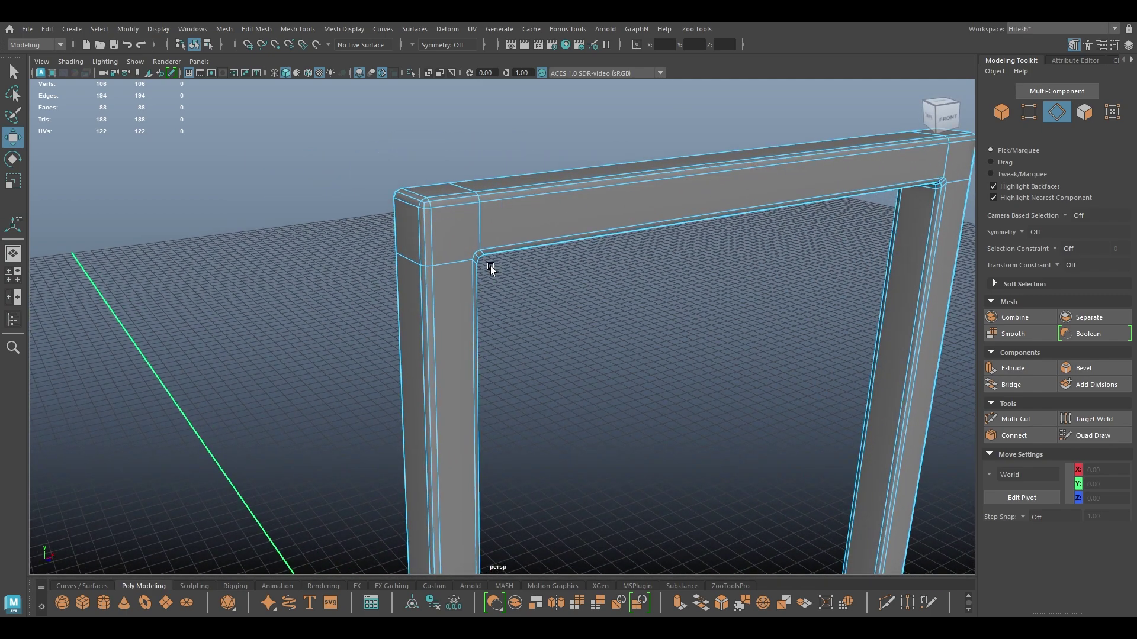
Step: Try to connect the inner and outer corner vertices diagonally on the frame's front face, and check a rear corner
left_click_drag(492, 265, 440, 219, "alt")
right_click_drag(439, 218, 392, 343)
left_click(424, 280)
left_click(389, 241, "shift")
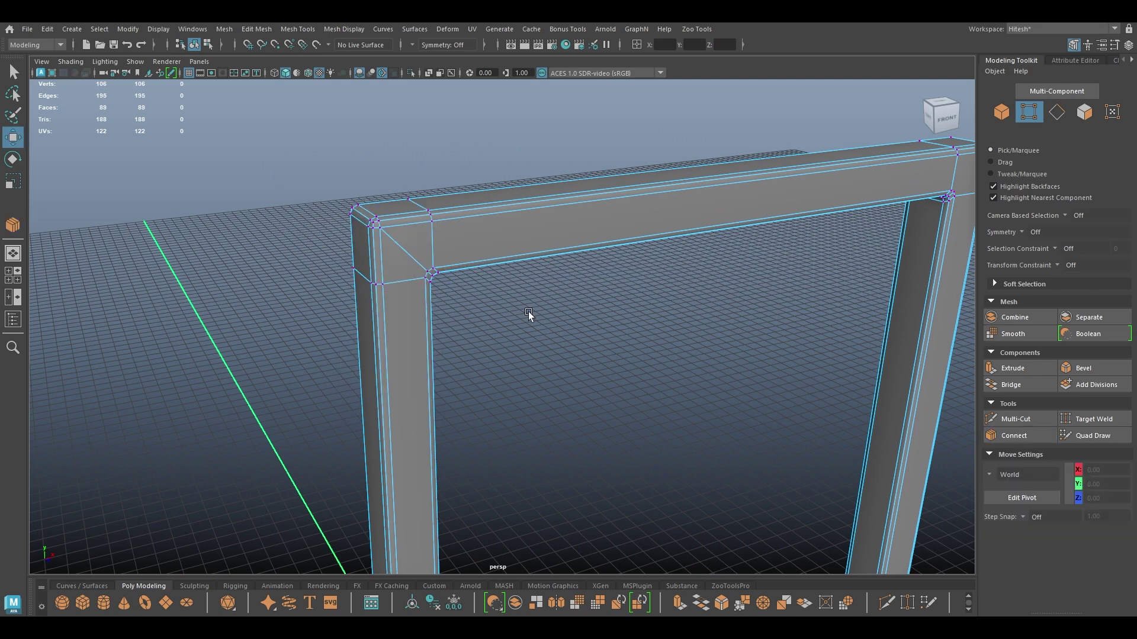
left_click_drag(679, 241, 452, 252, "alt")
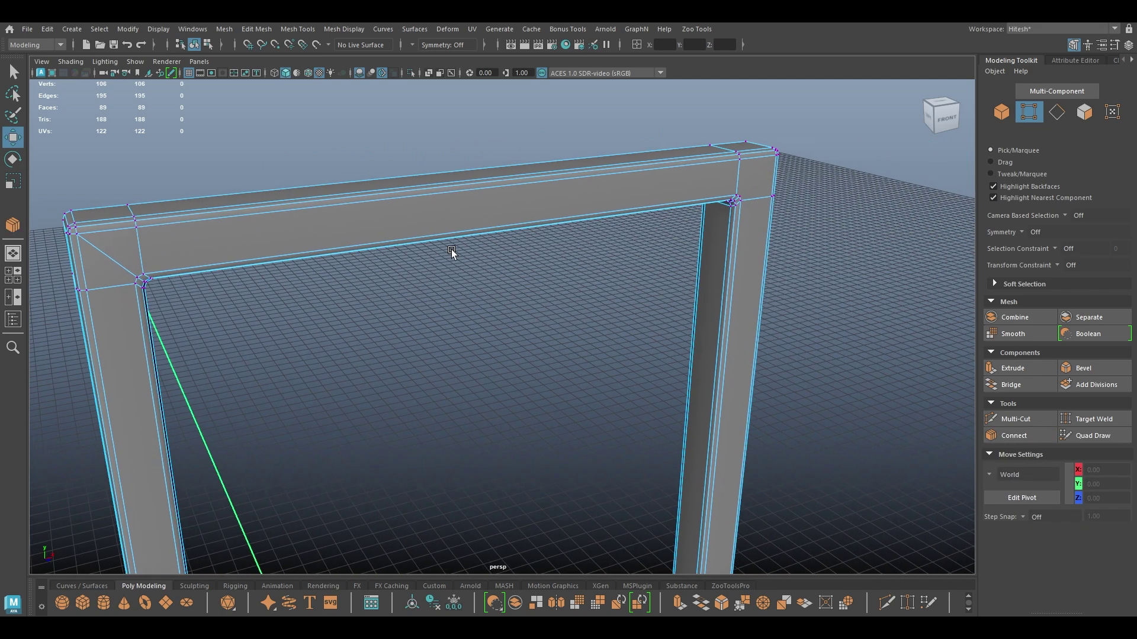
left_click(750, 196)
left_click(762, 169, "shift")
key("g")
key("w")
left_click_drag(723, 256, 321, 243, "alt")
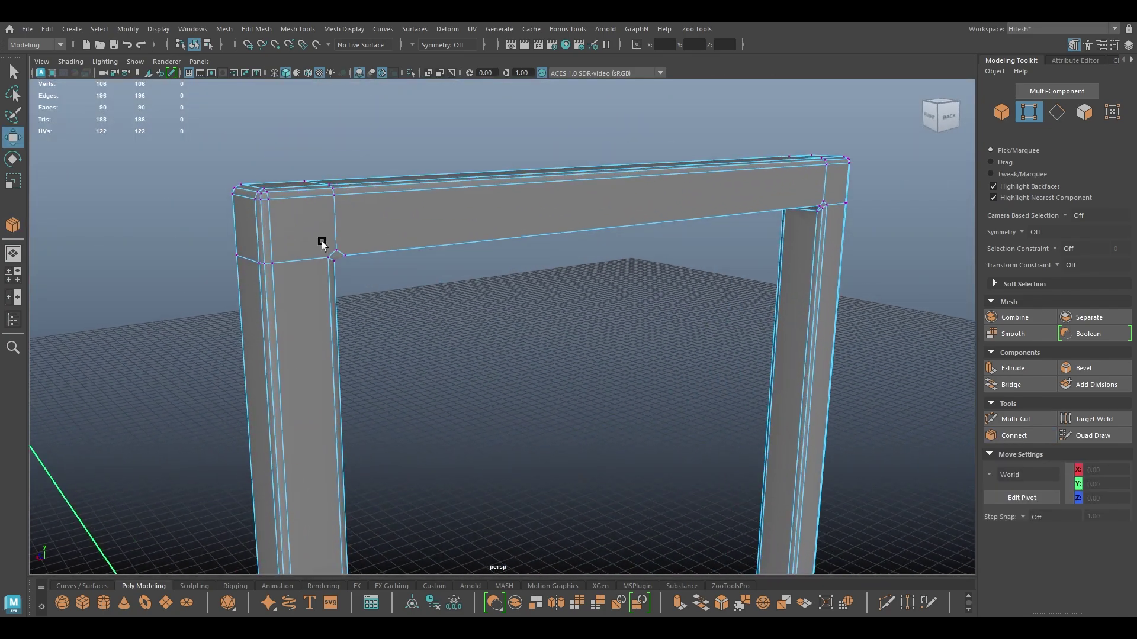
left_click(277, 207)
right_click_drag(320, 241, 458, 476, "alt")
right_click_drag(355, 295, 452, 200)
Step: Undo the corner connections and the frame bevel, back to the edge selection
key("ctrl+z")
key("ctrl+z")
key("ctrl+z")
key("ctrl+z")
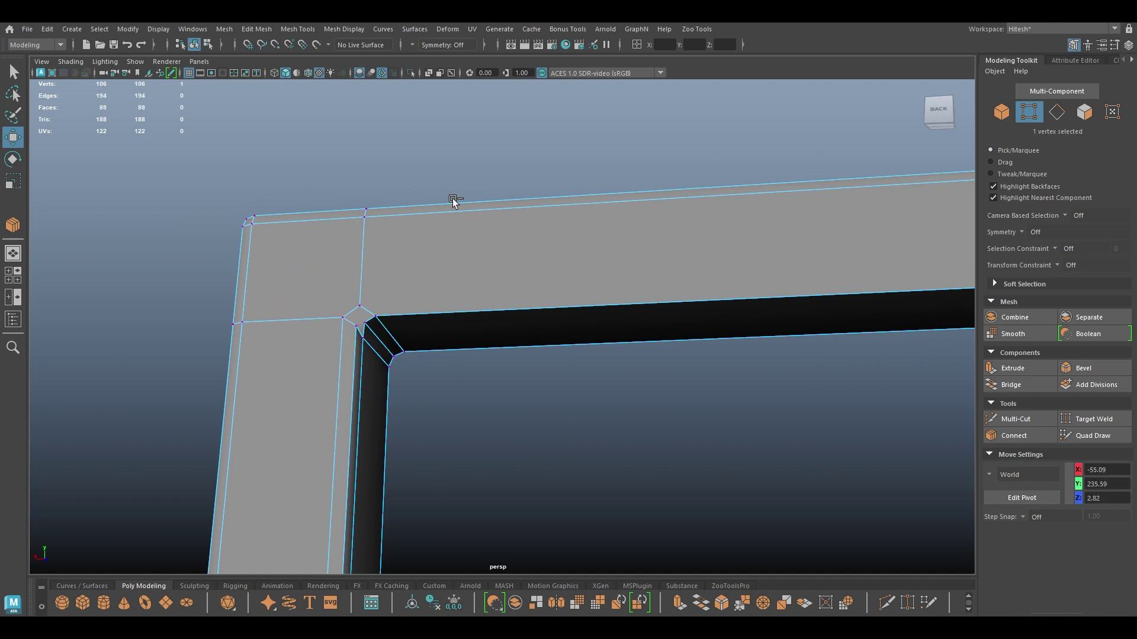
key("ctrl+z")
key("ctrl+z")
key("ctrl+z")
key("ctrl+z")
Step: Add the missed inner edge to the selection and bevel the frame edges with 2 segments and a fraction of 0.22
left_click_drag(438, 330, 480, 326, "alt")
right_click_drag(411, 364, 421, 237)
left_click(467, 337, "shift")
left_click_drag(513, 339, 516, 307, "alt")
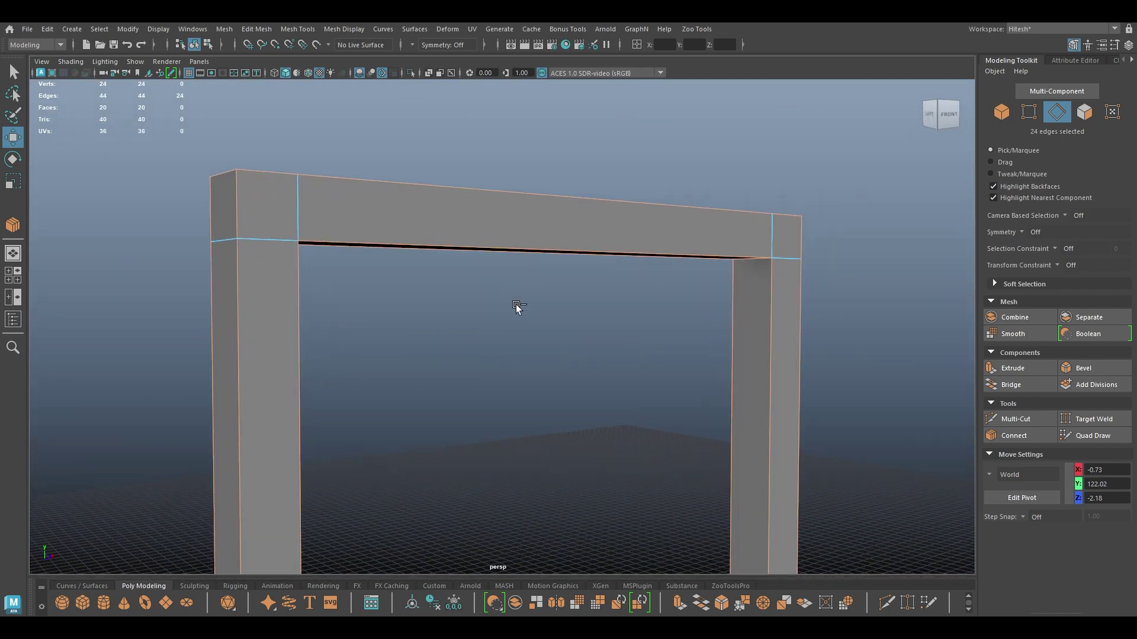
key("ctrl+b")
mouse_move(731, 280)
left_mouse_down()
mouse_move(772, 280)
mouse_move(722, 262)
left_mouse_up()
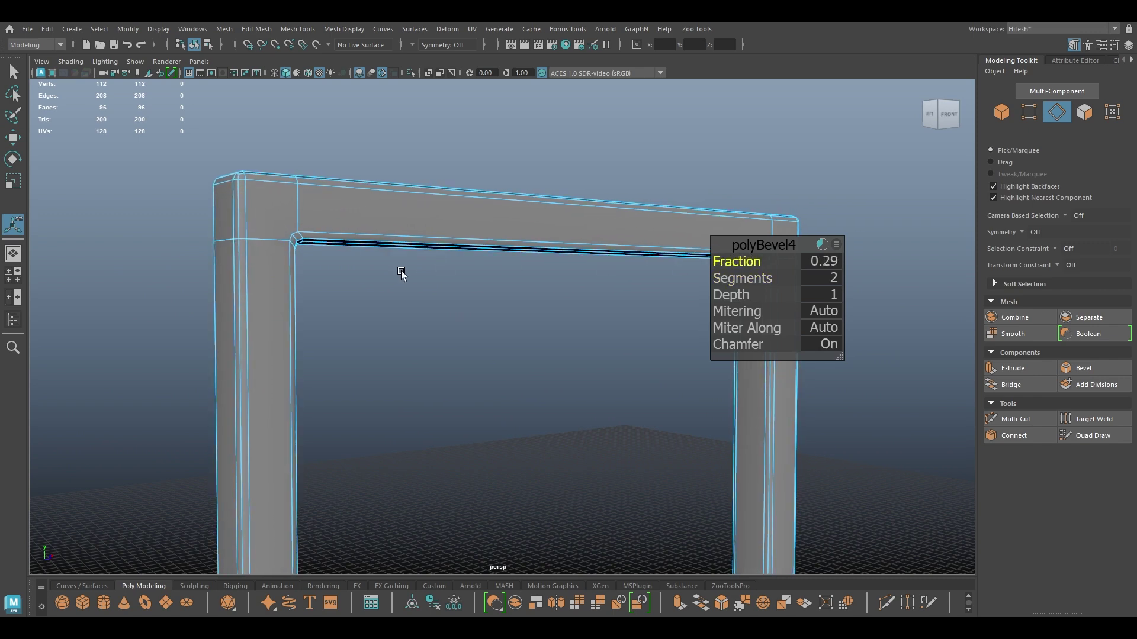
left_click_drag(411, 270, 413, 295, "alt")
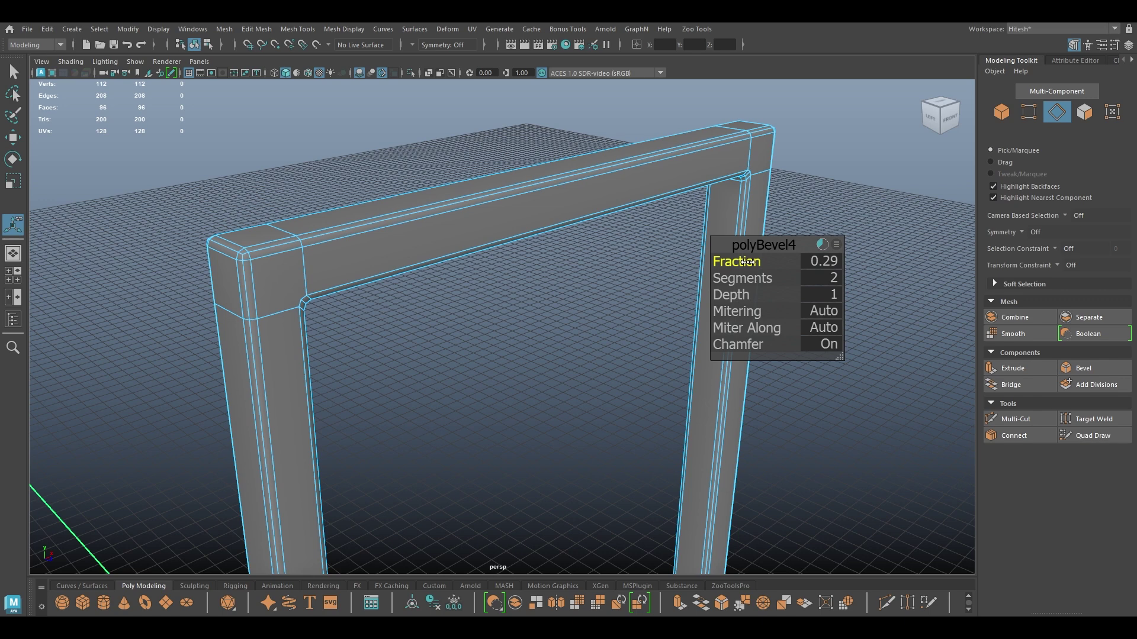
left_click_drag(747, 263, 744, 263)
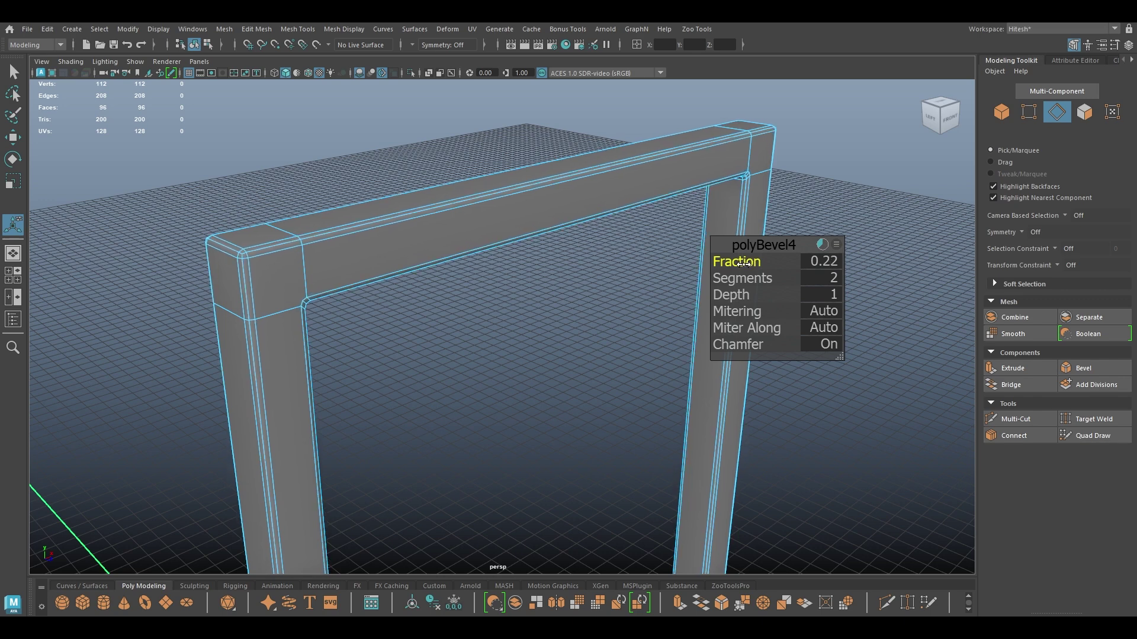
key("w")
Step: Connect the inner and outer vertices diagonally across both upper corners of the frame's front face
right_click_drag(302, 235, 232, 218)
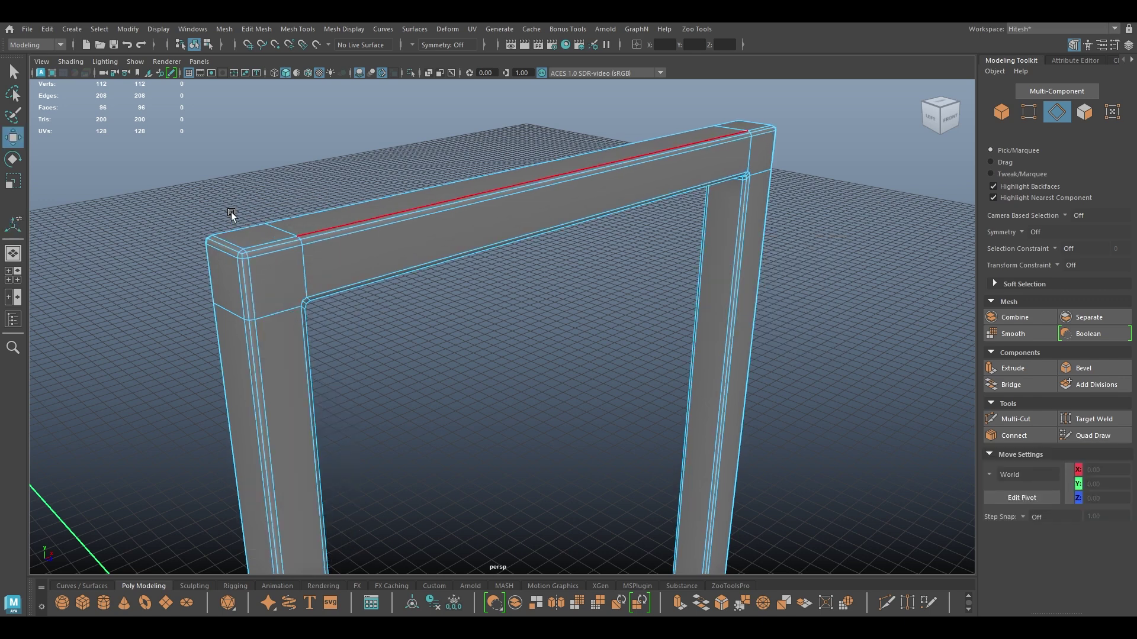
left_click(257, 270)
left_click(294, 292, "shift")
right_click(295, 293, "shift")
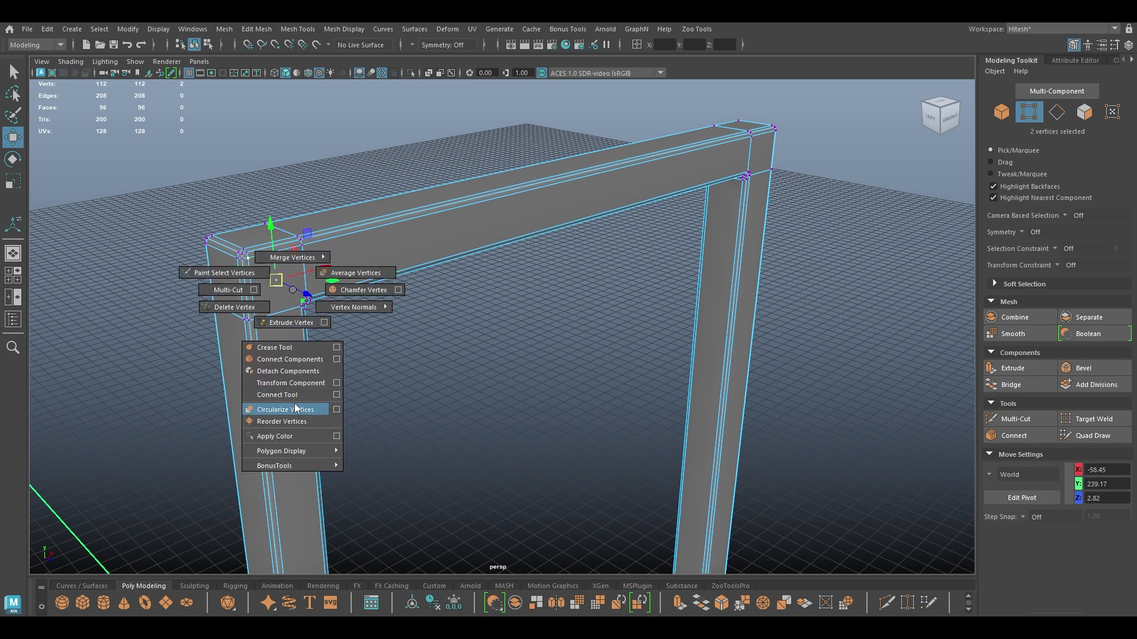
left_click(277, 395)
left_click_drag(758, 166, 691, 152, "alt")
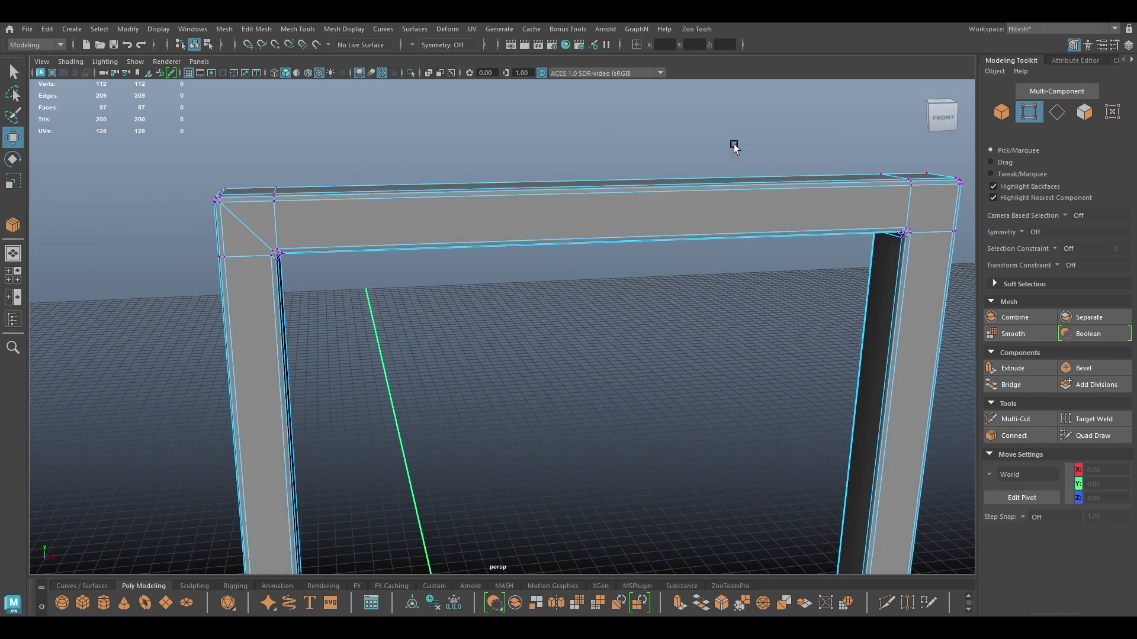
middle_click_drag(690, 152, 314, 157, "alt")
right_click_drag(314, 157, 489, 457, "alt")
middle_click_drag(752, 112, 587, 326, "alt")
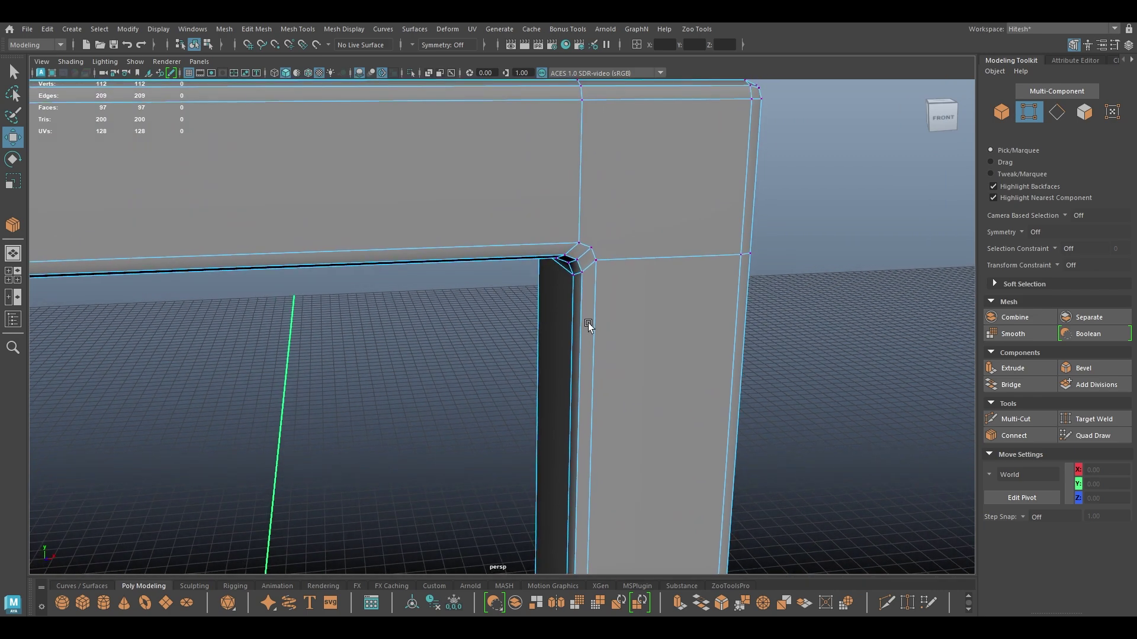
left_click(628, 215)
left_click(719, 130, "shift")
key("g")
Step: Connect the inner and outer vertices diagonally across both upper corners of the frame's back face
left_click_drag(627, 325, 268, 231, "alt")
left_click(267, 231)
left_click(384, 339, "shift")
right_click_drag(383, 339, 663, 266, "shift")
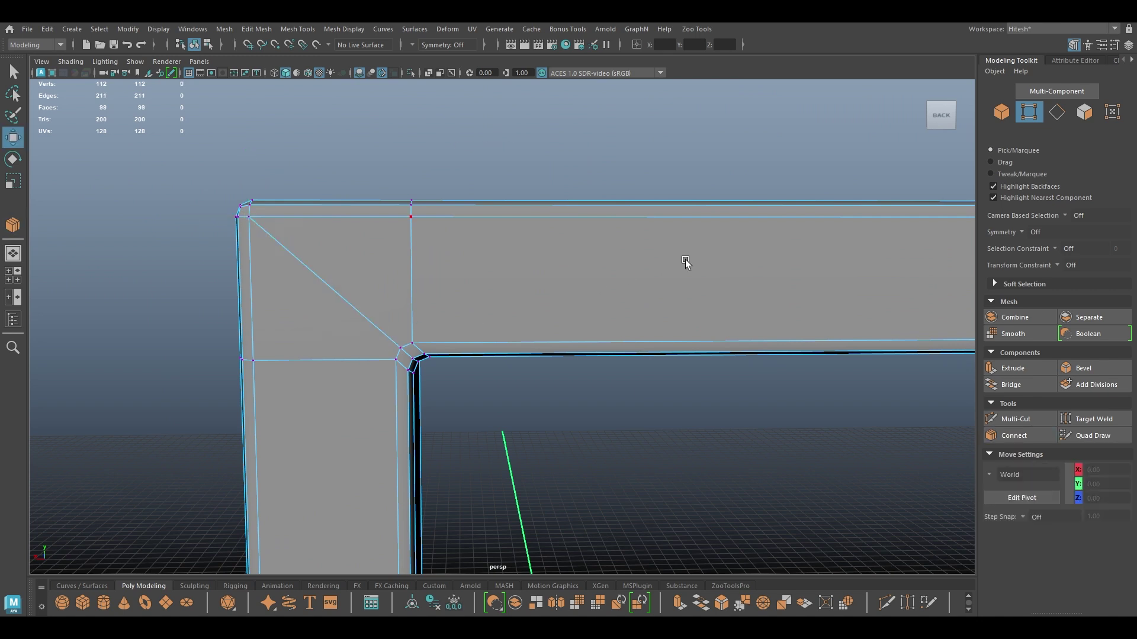
left_click_drag(663, 267, 119, 216, "alt")
middle_click_drag(942, 240, 398, 300, "alt")
left_click(461, 320)
left_click(506, 233, "shift")
key("g")
key("w")
Step: Return the frame to object mode and show the whole scene again
right_click_drag(450, 368, 310, 130, "alt")
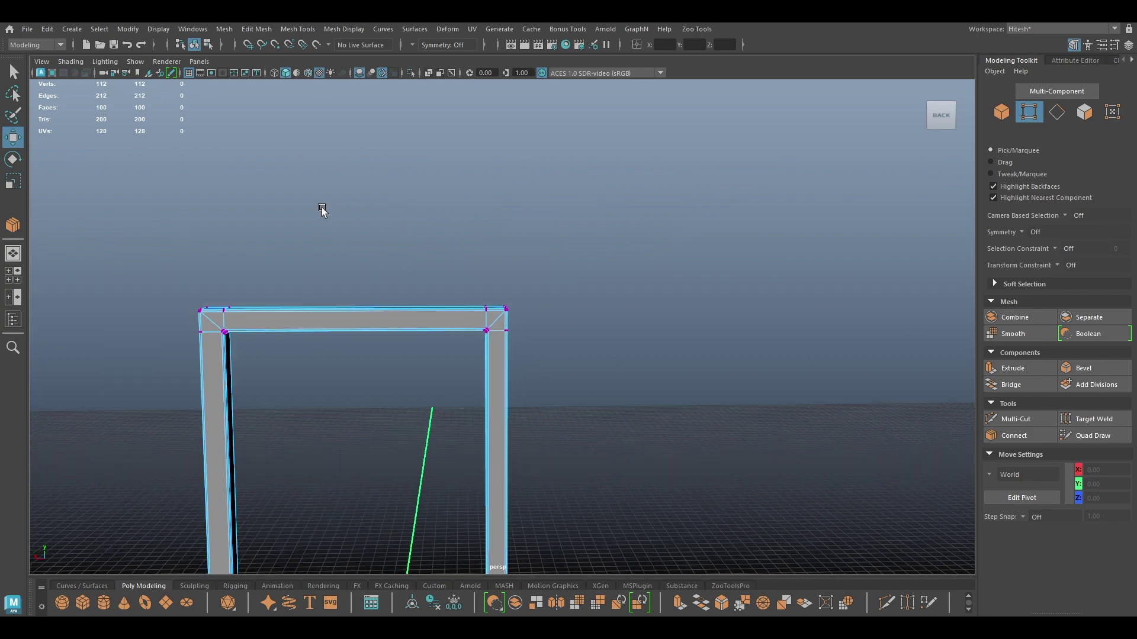
left_click_drag(310, 130, 556, 249, "alt")
right_click_drag(557, 252, 635, 203)
key("ctrl+1")
left_click_drag(634, 203, 490, 240, "alt")
Step: Connect the inner and outer vertices diagonally across the upper-left corner of the door surround's front face
left_click(621, 259)
left_click_drag(794, 255, 738, 193, "alt")
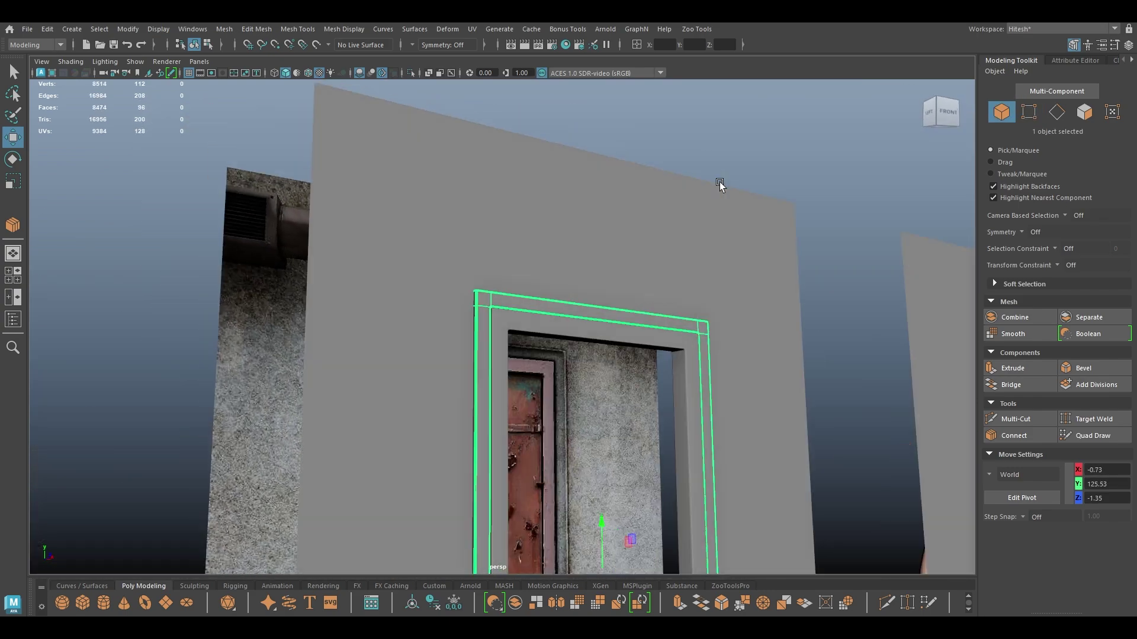
scroll(739, 193, "up", 8)
left_click_drag(399, 203, 431, 269, "alt")
middle_click_drag(398, 195, 424, 249, "alt")
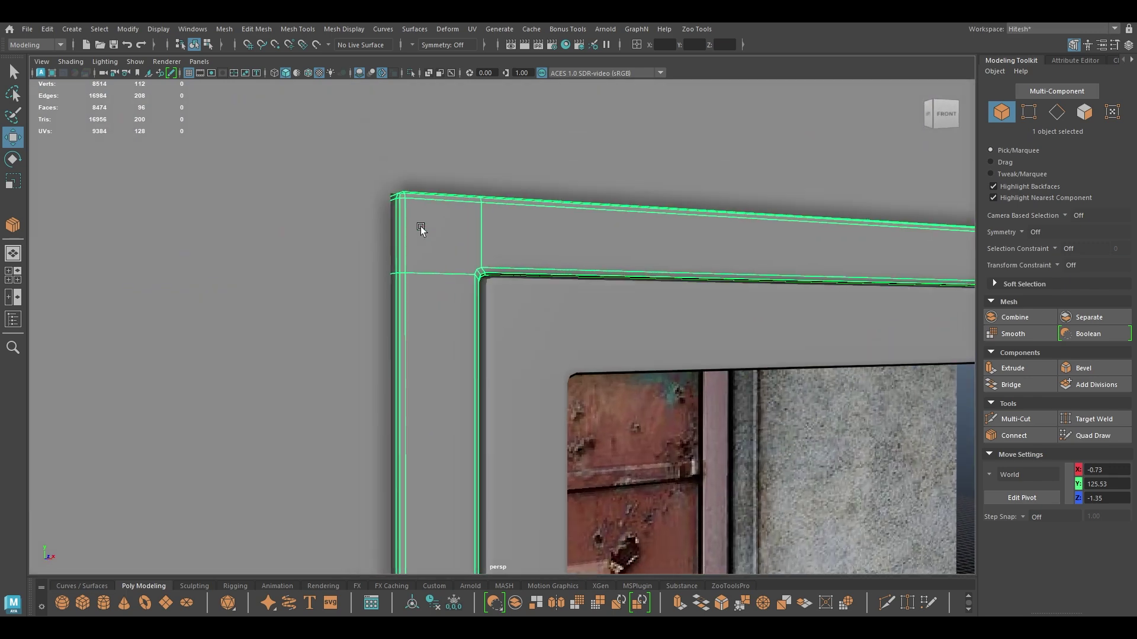
right_click_drag(425, 249, 505, 249, "alt")
middle_click_drag(506, 266, 535, 379, "alt")
right_click_drag(433, 287, 376, 278)
left_click(337, 185)
left_click(448, 287, "shift")
right_click_drag(448, 286, 416, 391, "shift")
Step: Connect the inner and outer vertices diagonally across the upper-right corner of the door surround's front face
middle_click_drag(706, 228, 284, 258, "alt")
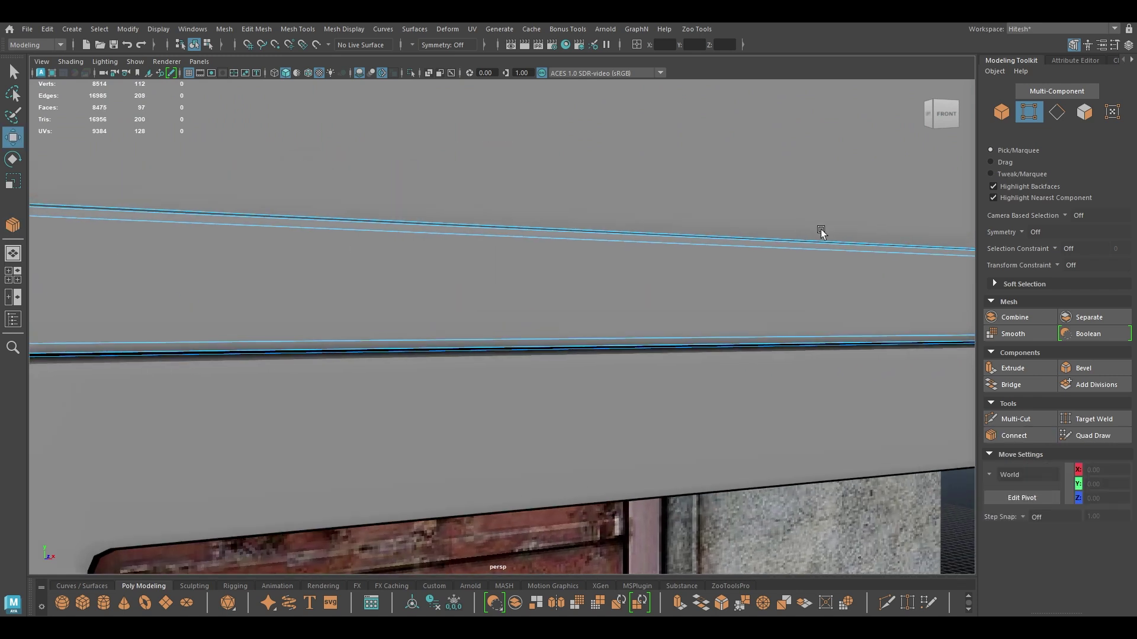
middle_click_drag(807, 231, 1, 269, "alt")
left_click_drag(331, 293, 274, 294, "alt")
middle_click_drag(274, 294, 1, 363, "alt")
middle_click_drag(302, 319, 74, 331, "alt")
scroll(677, 385, "up", 1)
left_click(672, 344)
left_click(723, 285, "shift")
key("g")
key("w")
Step: Connect the inner and outer vertices diagonally across one upper corner of the door surround's back face
scroll(645, 363, "down", 1)
scroll(644, 362, "down", 2)
middle_click_drag(644, 362, 661, 297, "alt")
left_click_drag(662, 296, 491, 377, "alt")
scroll(518, 309, "down", 3)
right_click_drag(519, 309, 630, 441, "alt")
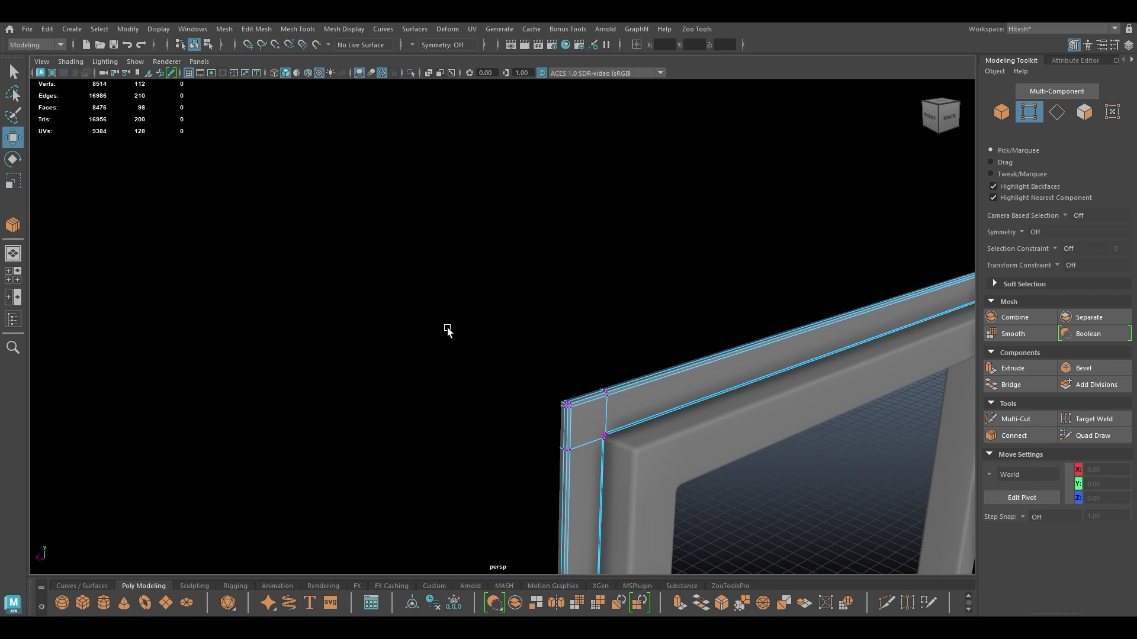
middle_click_drag(451, 332, 212, 136, "alt")
middle_click_drag(284, 183, 421, 308, "alt")
right_click_drag(421, 308, 532, 464, "alt")
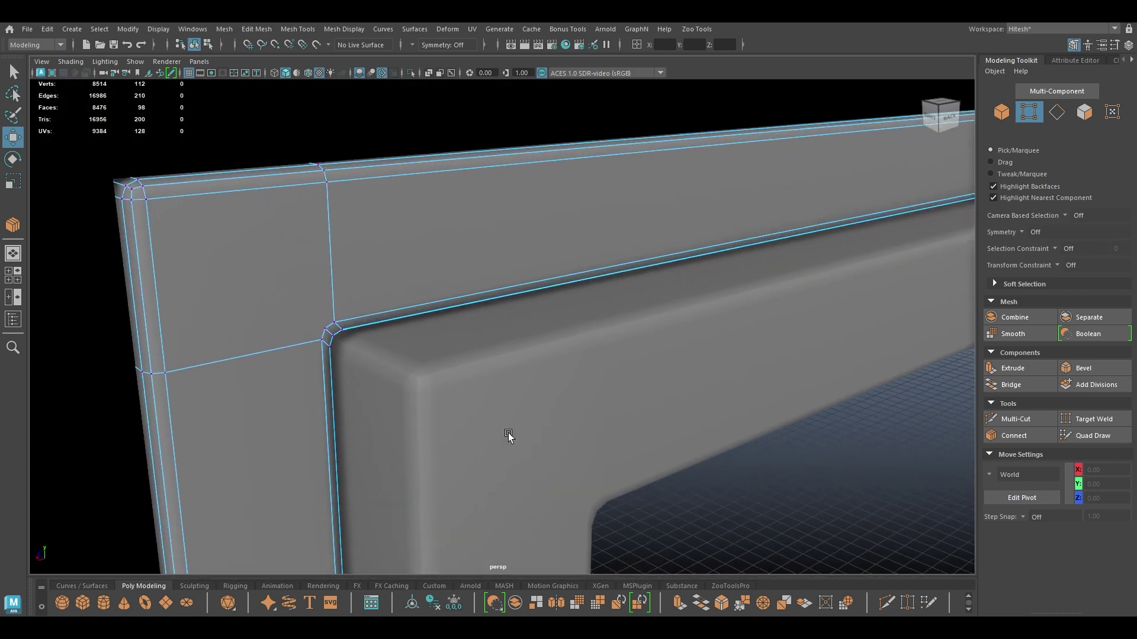
middle_click_drag(260, 279, 378, 315, "alt")
left_click(299, 245)
left_click(405, 337, "shift")
key("g")
key("w")
Step: Connect the vertices diagonally across the opposite upper corner of the surround's back face and return to object mode
middle_click_drag(818, 207, 13, 296, "alt")
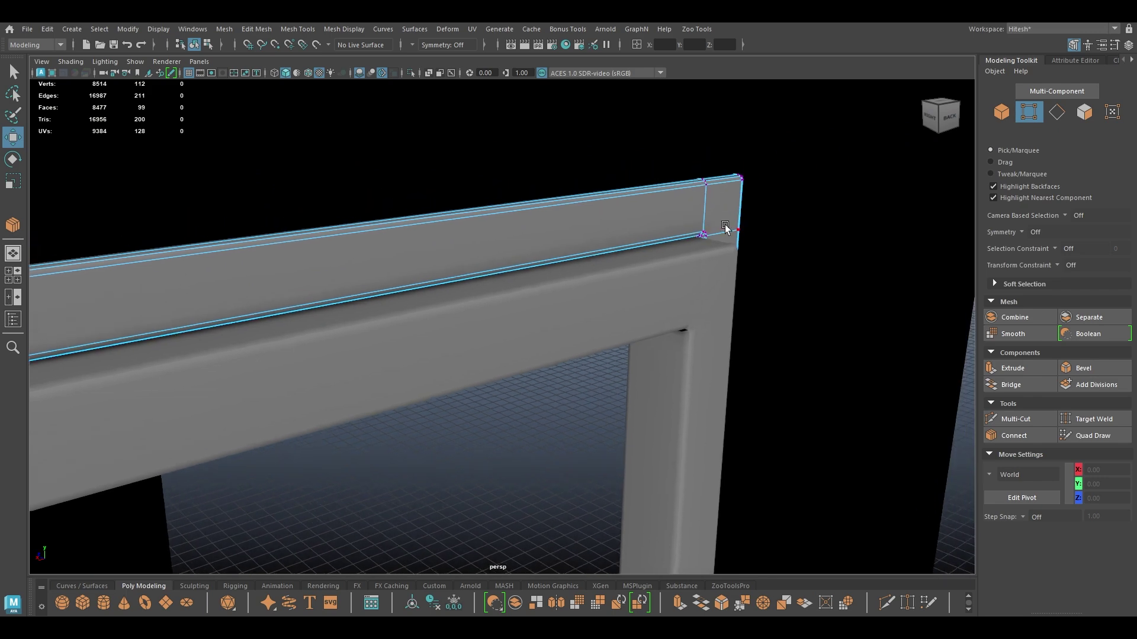
left_click(705, 234)
left_click(741, 178, "shift")
key("g")
key("w")
right_click_drag(698, 286, 562, 301, "alt")
left_click_drag(563, 301, 477, 325, "alt")
right_click_drag(477, 279, 572, 243)
right_click_drag(572, 244, 427, 279, "alt")
left_click(829, 233)
left_click_drag(830, 233, 592, 242, "alt")
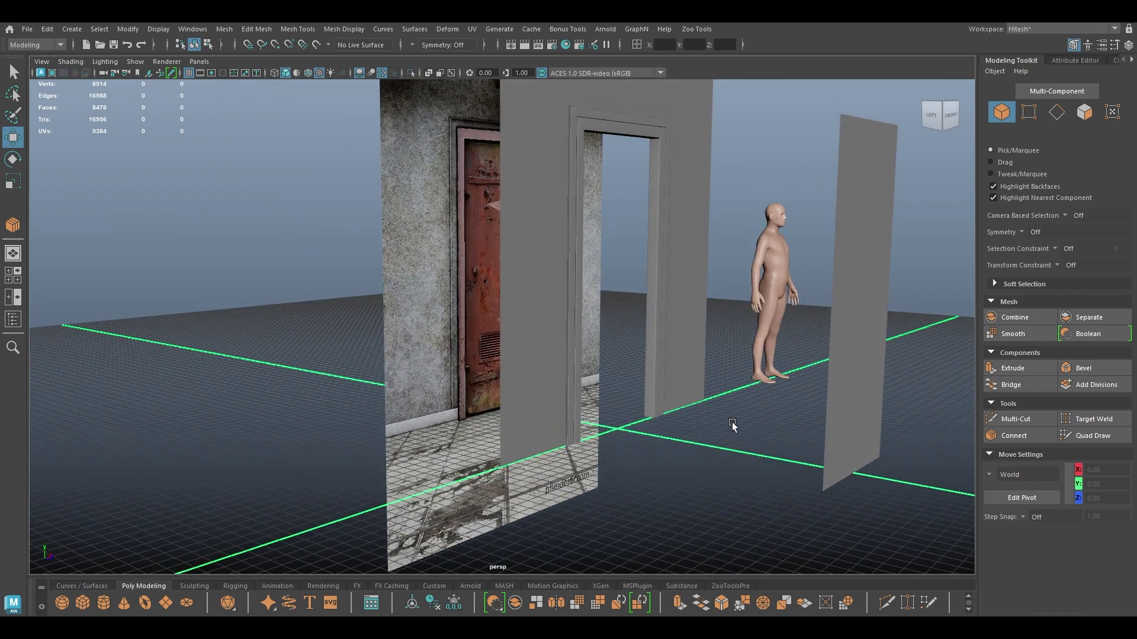
Step: Center the pivot of the detached door panel and move it back behind the wall opening to about Z -23.79
left_click(547, 408)
left_click(870, 359)
scroll(731, 158, "down", 5)
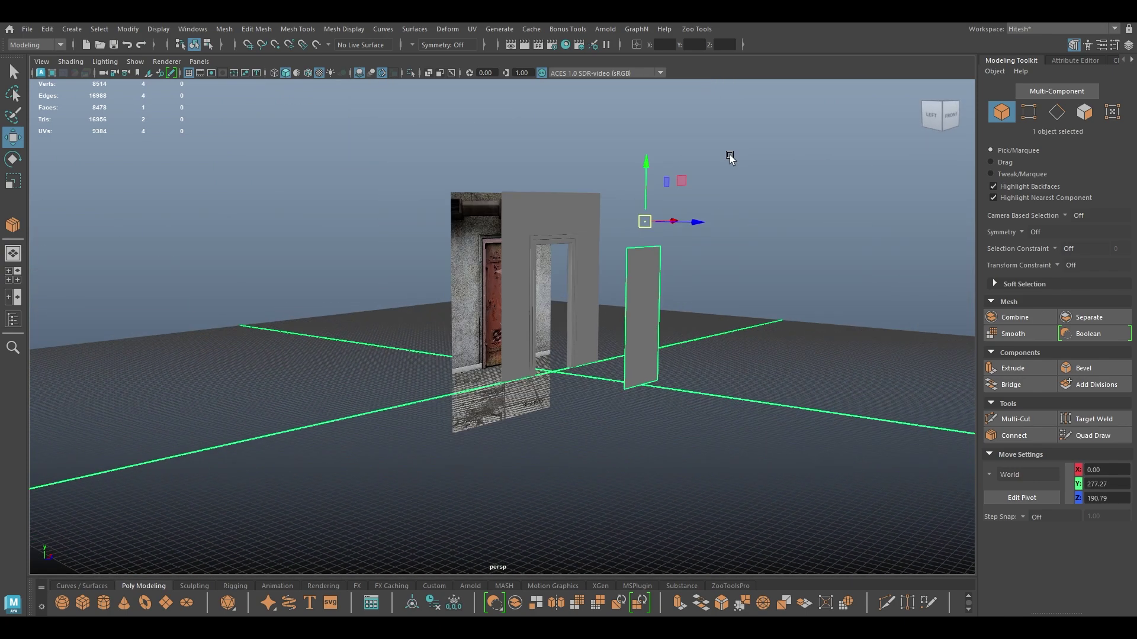
key("space")
left_click(629, 170)
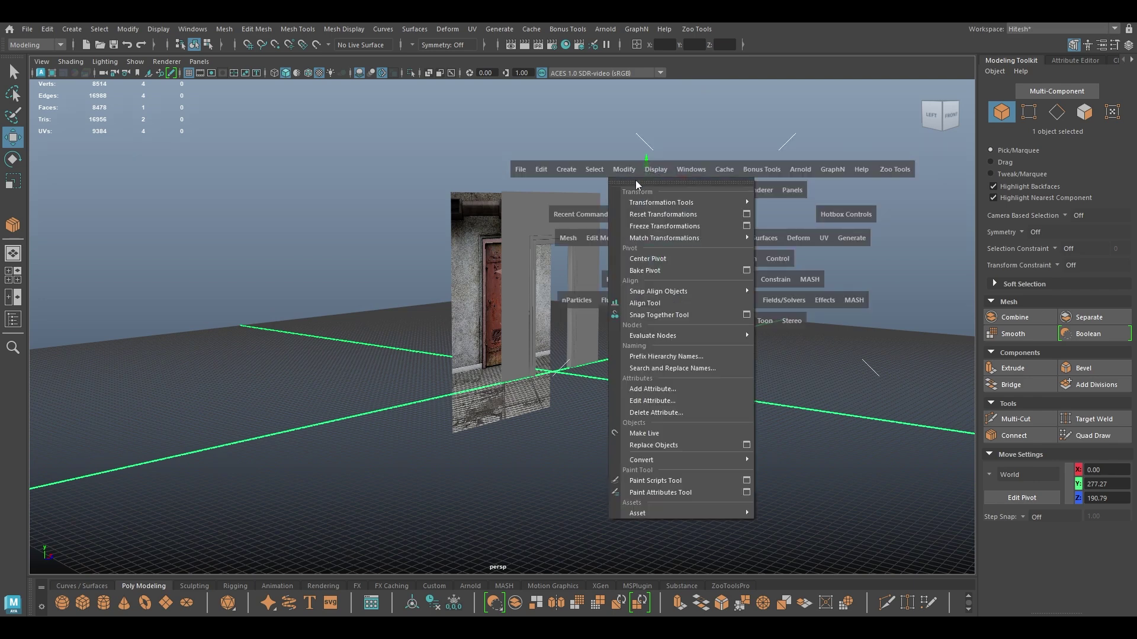
left_click(654, 258)
left_click_drag(678, 318, 535, 321)
Step: Cut a horizontal edge across the left wall section at the reference baseboard's top edge, working in the wireframe front view
key("space")
middle_click_drag(553, 287, 564, 281, "alt")
key("4")
right_click_drag(564, 281, 379, 142, "alt")
middle_click_drag(481, 410, 562, 259, "alt")
scroll(592, 314, "up", 4)
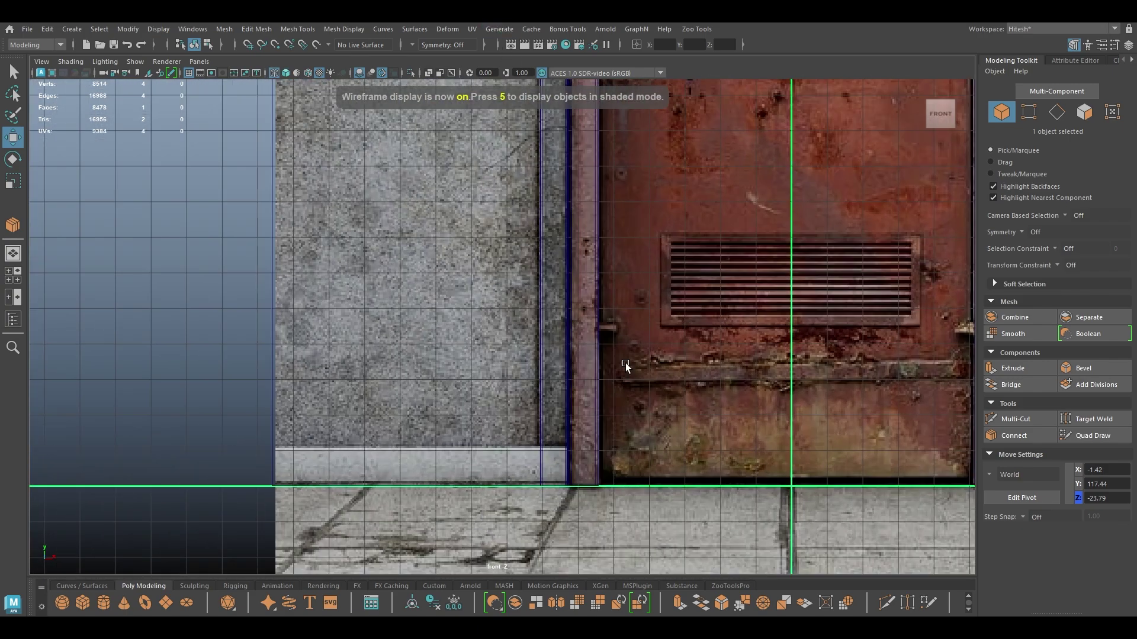
scroll(474, 326, "up", 2)
right_click_drag(434, 277, 434, 292, "shift")
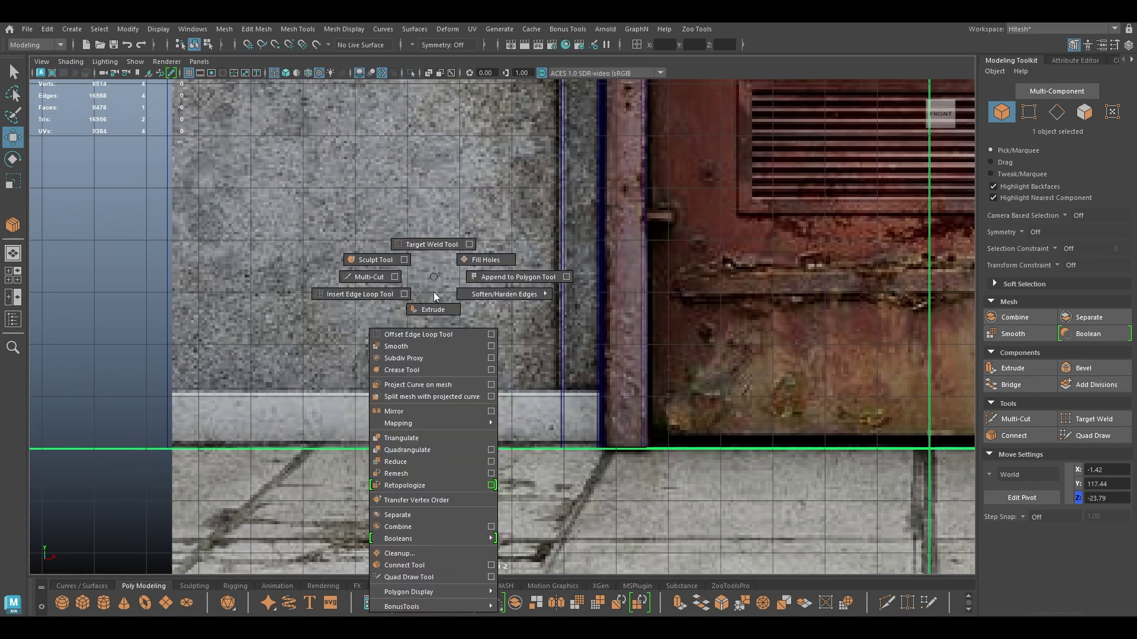
right_click_drag(365, 282, 364, 279, "shift")
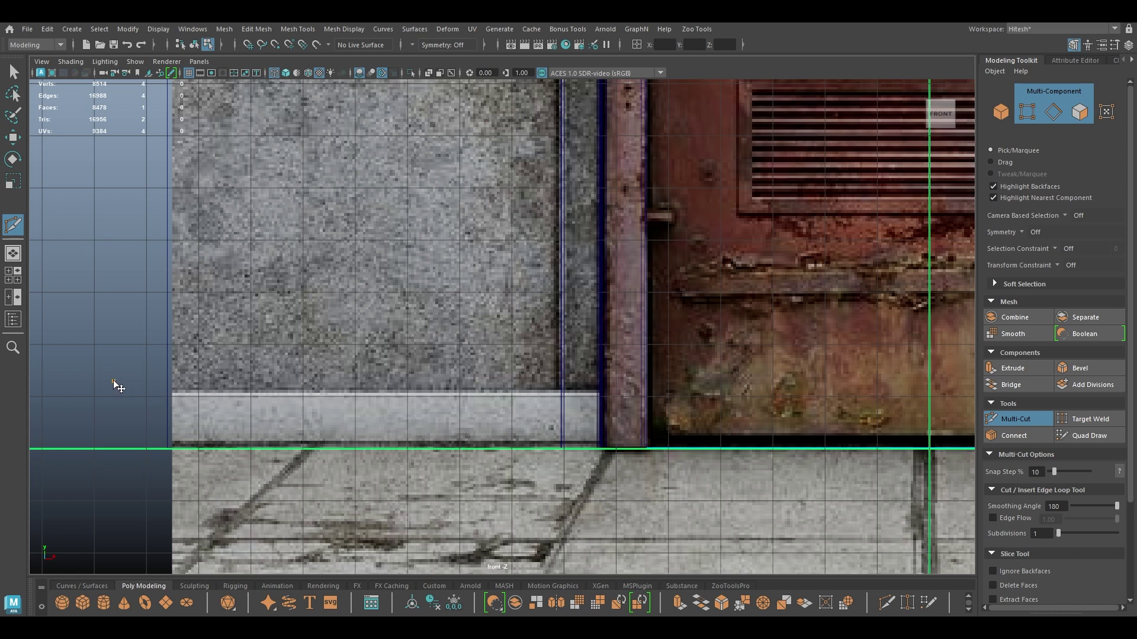
key("w")
right_click_drag(194, 279, 310, 229)
left_click(311, 278)
right_click_drag(287, 319, 206, 275, "shift")
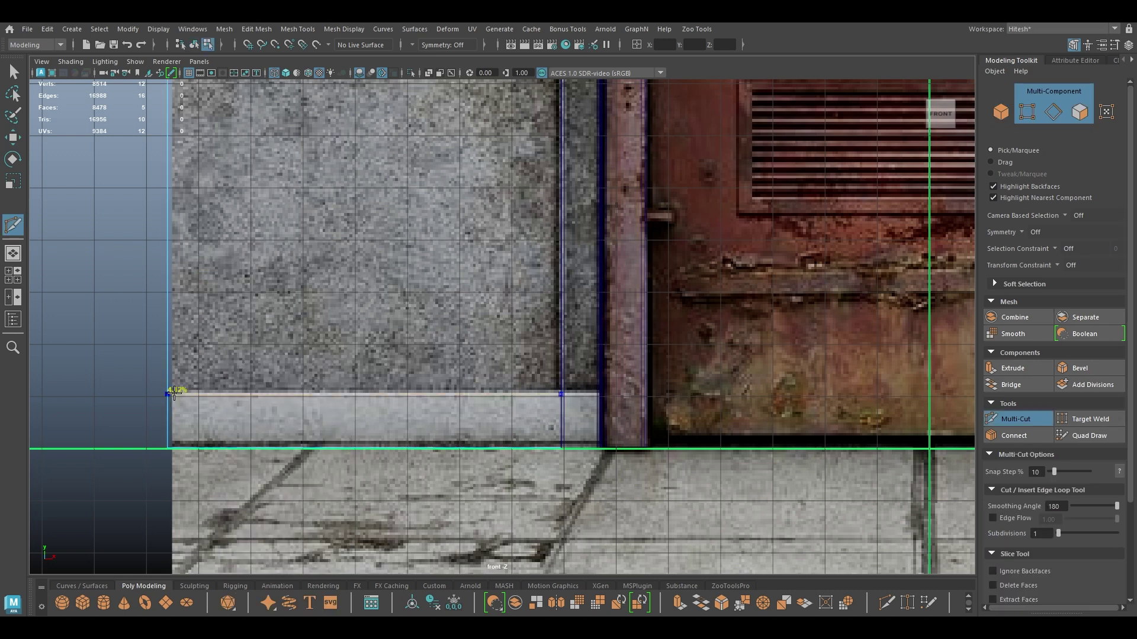
left_click(174, 393, "ctrl")
Step: Cut a matching horizontal edge across the right wall section at the reference baseboard's top edge
middle_click_drag(888, 349, 62, 334, "alt")
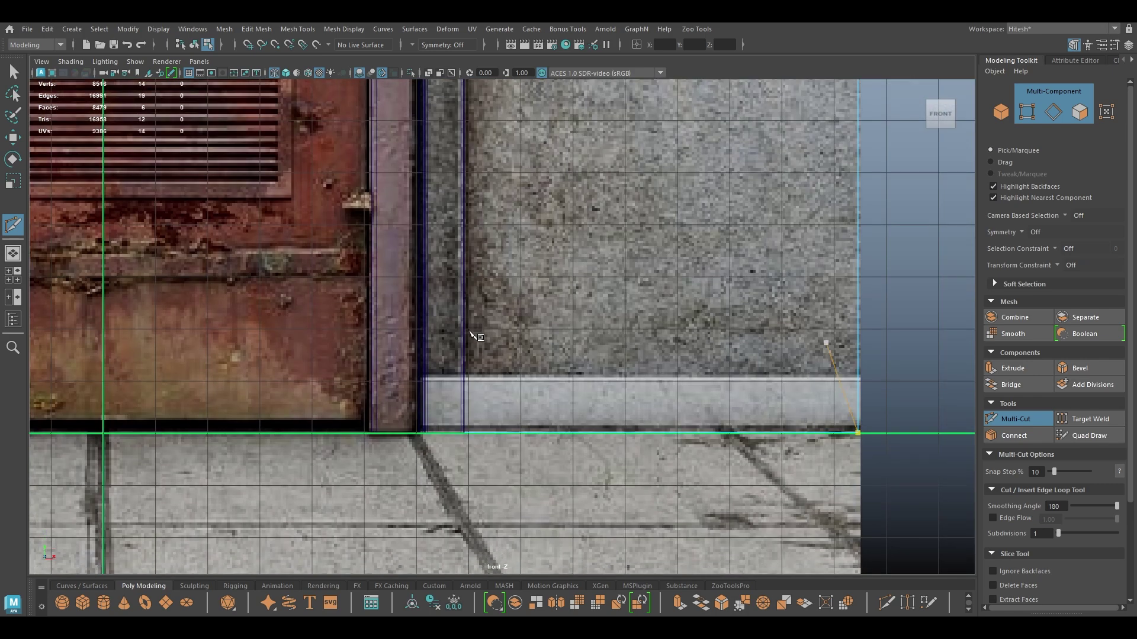
left_click(466, 375, "ctrl")
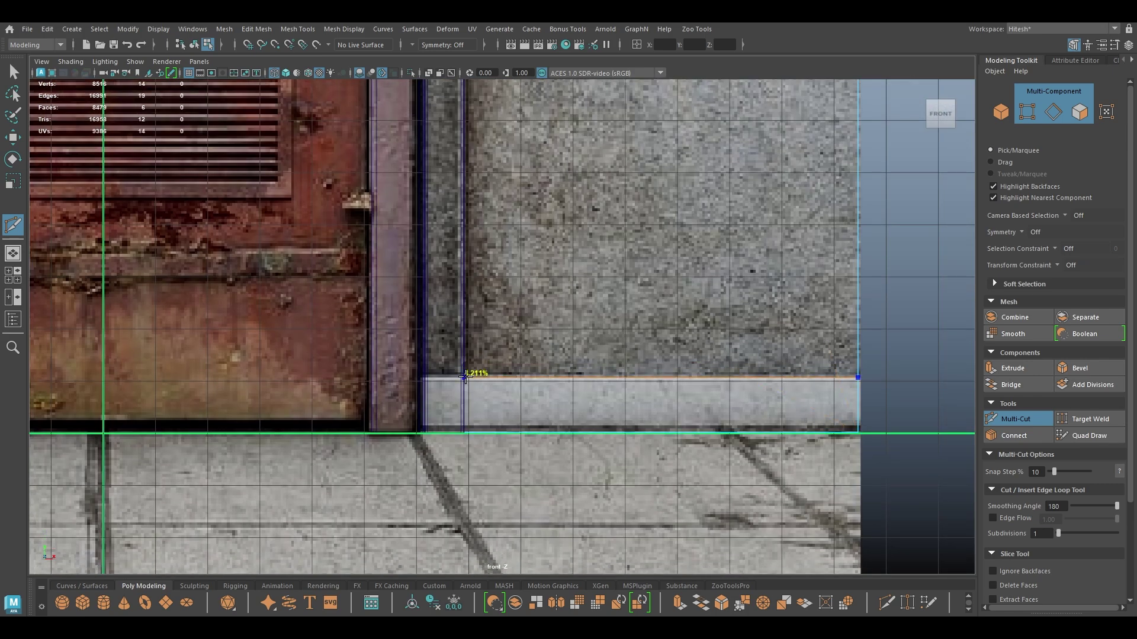
key("w")
Step: Extract the two baseboard faces at the foot of the wall into a separate object
key("6")
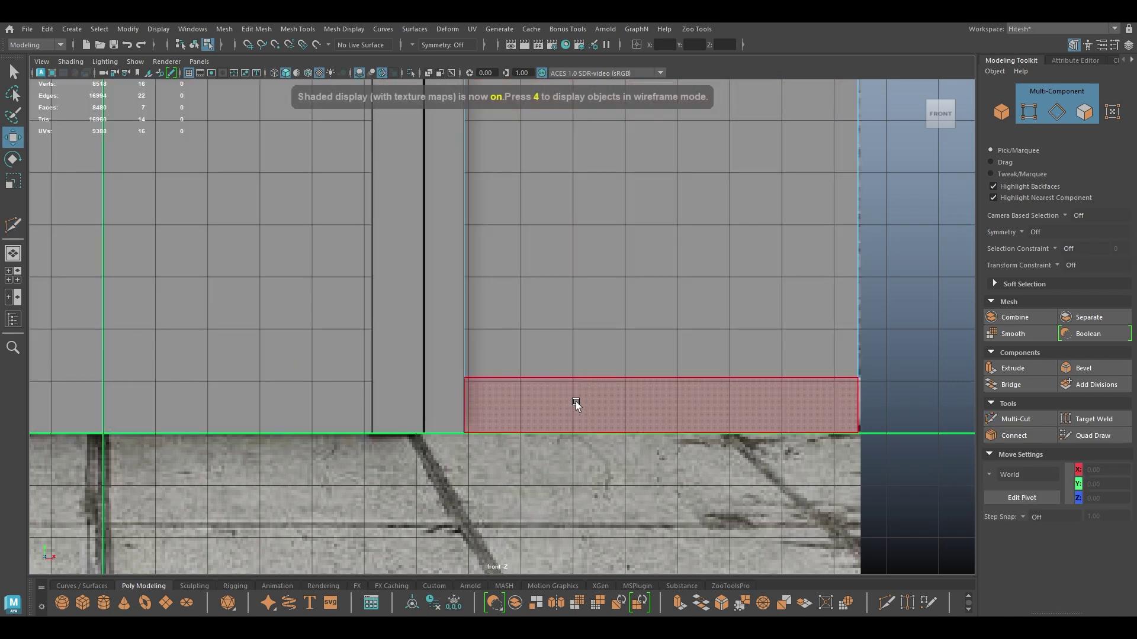
middle_click_drag(578, 404, 715, 389, "alt")
scroll(692, 304, "down", 1)
right_click_drag(706, 280, 705, 312)
left_click(727, 386)
middle_click_drag(634, 359, 1028, 376, "alt")
left_click(299, 384, "shift")
key("space")
left_click_drag(601, 396, 645, 299)
right_click_drag(645, 299, 703, 388, "alt")
middle_click_drag(703, 389, 632, 359, "alt")
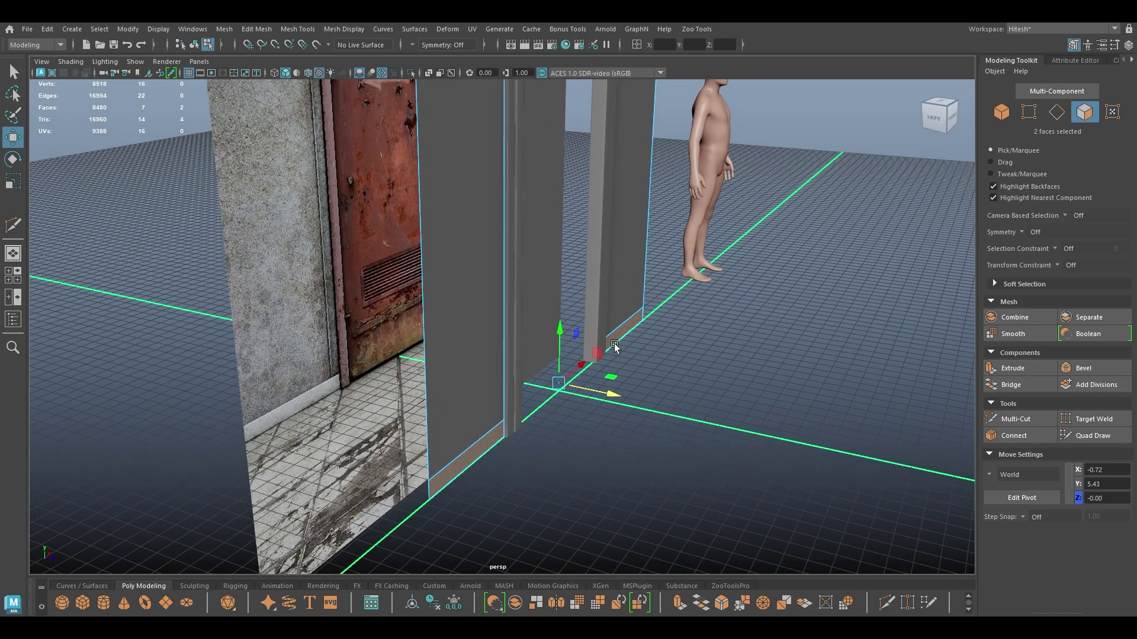
right_click_drag(697, 297, 715, 347, "alt")
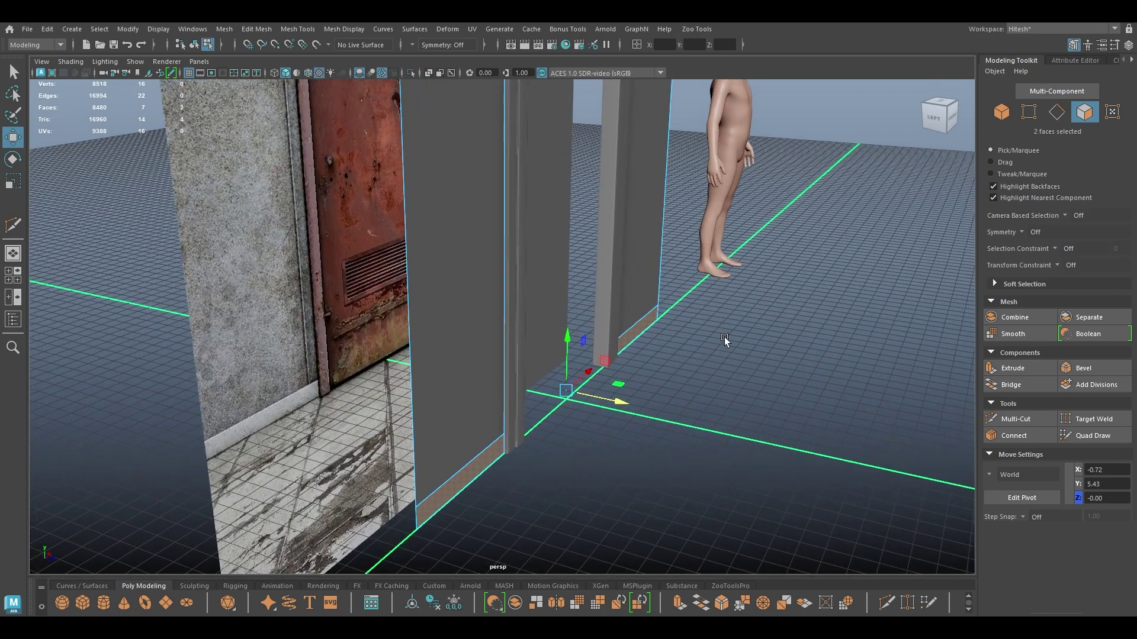
middle_click_drag(745, 293, 760, 256, "alt")
right_click_drag(760, 254, 779, 325, "alt")
left_click_drag(728, 314, 709, 322, "alt")
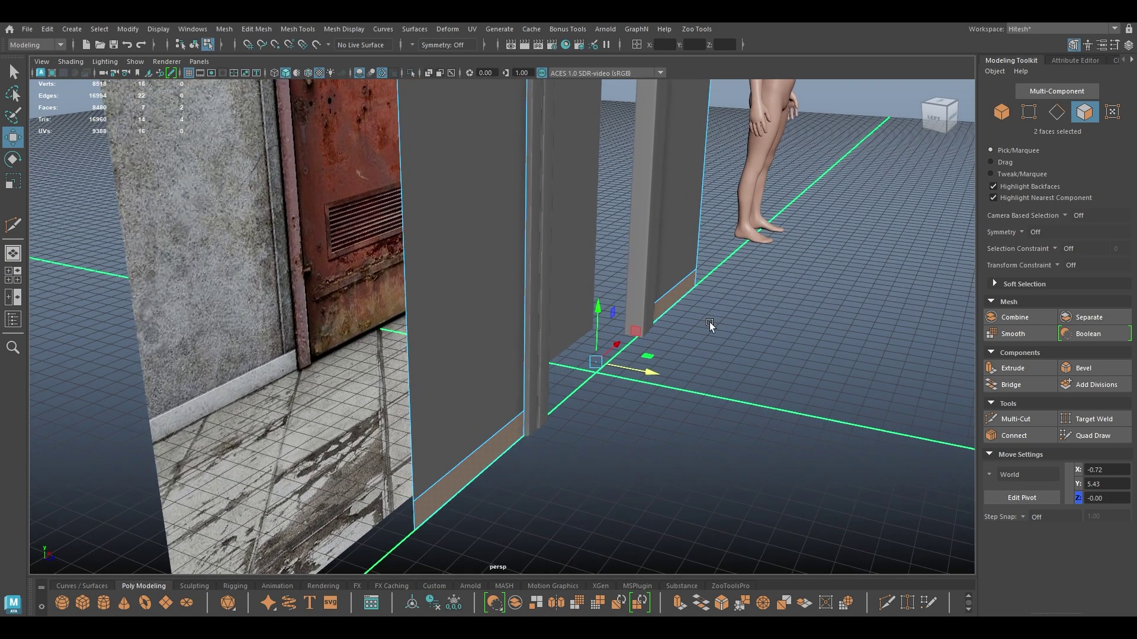
middle_click_drag(709, 322, 765, 284, "alt")
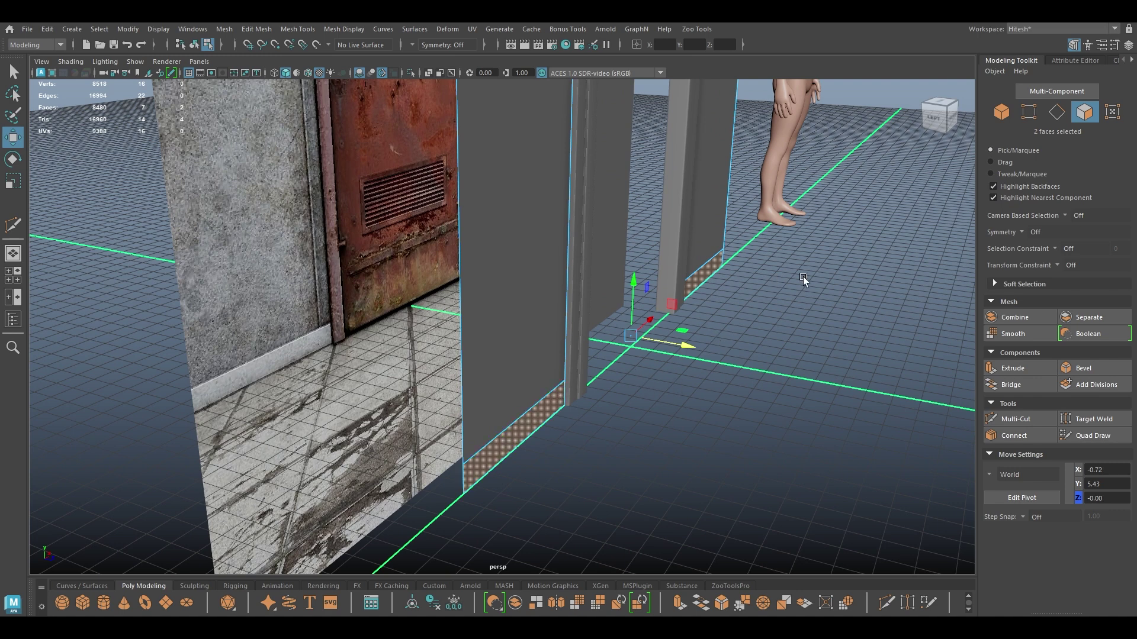
scroll(734, 288, "up", 1)
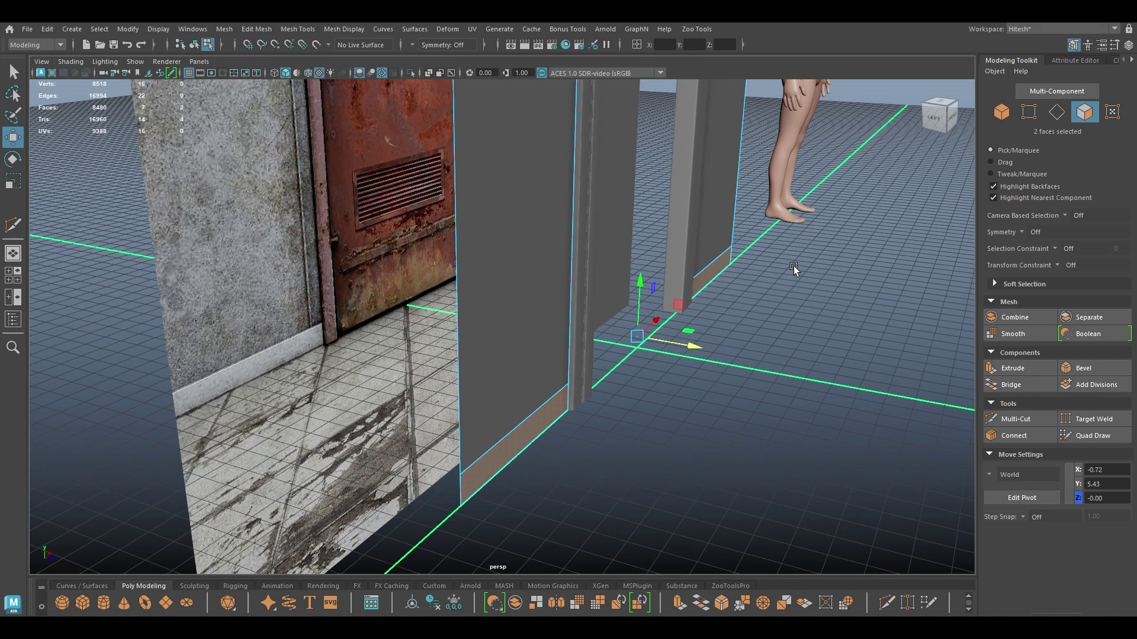
right_click_drag(794, 264, 770, 472, "shift")
right_click_drag(755, 339, 750, 526)
key("w")
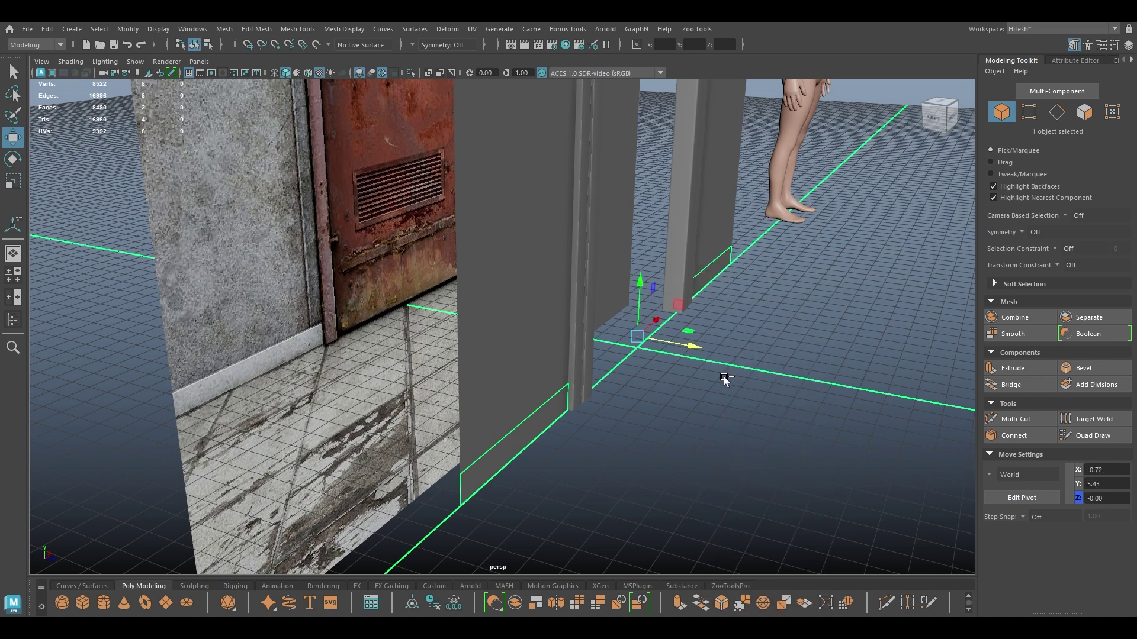
Step: Extrude the two baseboard faces outward from the wall with a thickness of 1.72
key("ctrl+e")
left_click_drag(778, 261, 849, 268)
left_click_drag(504, 408, 481, 440, "alt")
right_click_drag(481, 440, 539, 601, "alt")
left_click_drag(536, 557, 673, 431, "alt")
mouse_move(740, 269)
left_mouse_down()
mouse_move(765, 269)
mouse_move(749, 270)
left_mouse_up()
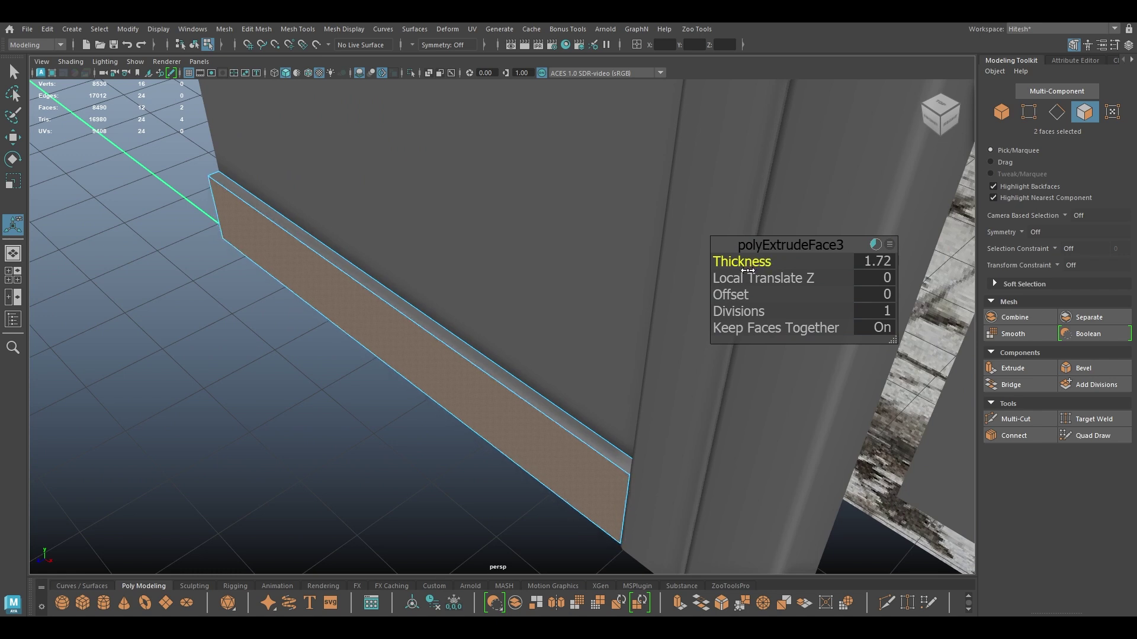
left_click_drag(598, 479, 669, 330, "alt")
key("w")
right_click_drag(758, 280, 758, 249)
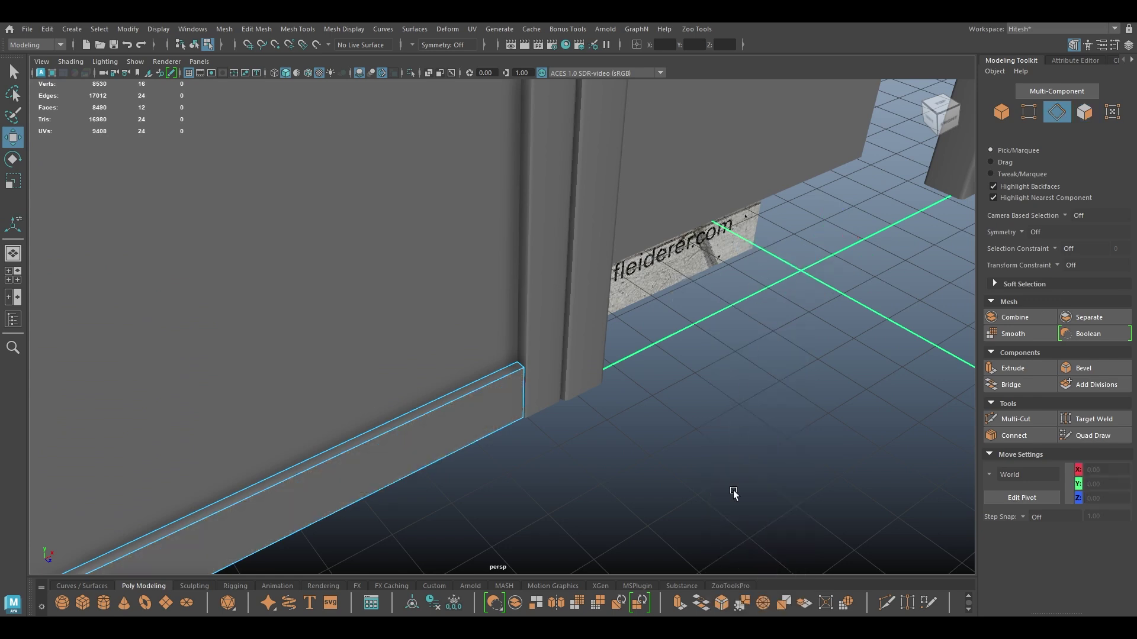
left_click_drag(736, 457, 620, 325, "alt")
left_click_drag(826, 176, 287, 541)
left_click_drag(361, 495, 528, 405, "alt")
Step: Select only the four end faces of the two baseboards and delete them
right_click_drag(544, 279, 550, 374)
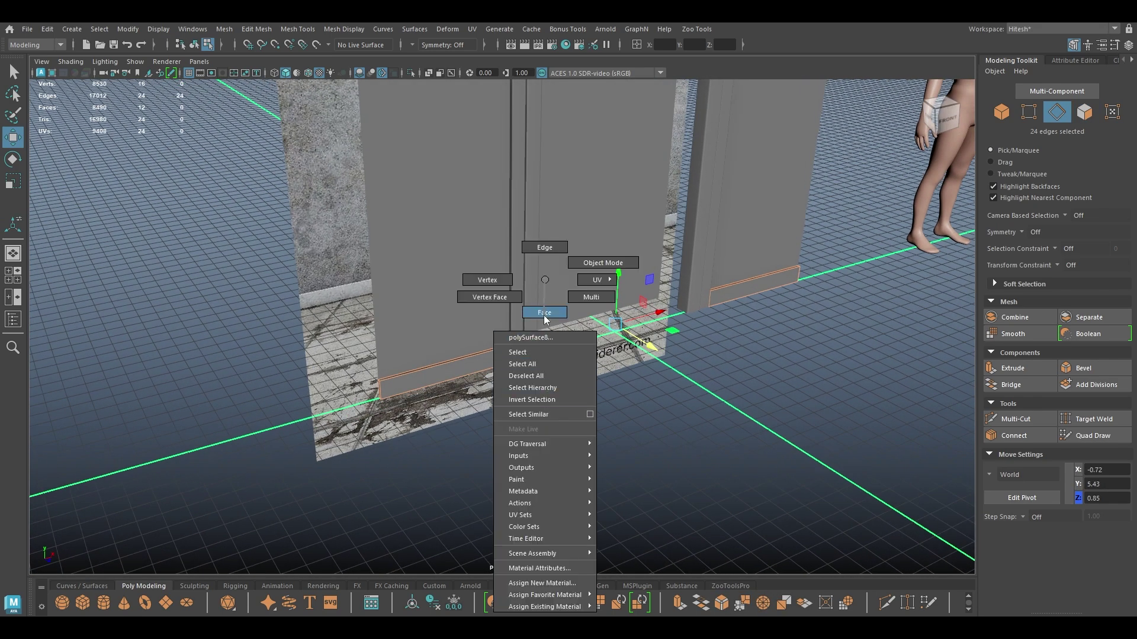
right_click_drag(545, 320, 545, 313)
left_click_drag(852, 208, 236, 508)
left_click_drag(483, 394, 517, 336, "ctrl")
left_click_drag(777, 320, 747, 254, "ctrl")
left_click_drag(557, 368, 593, 352, "alt")
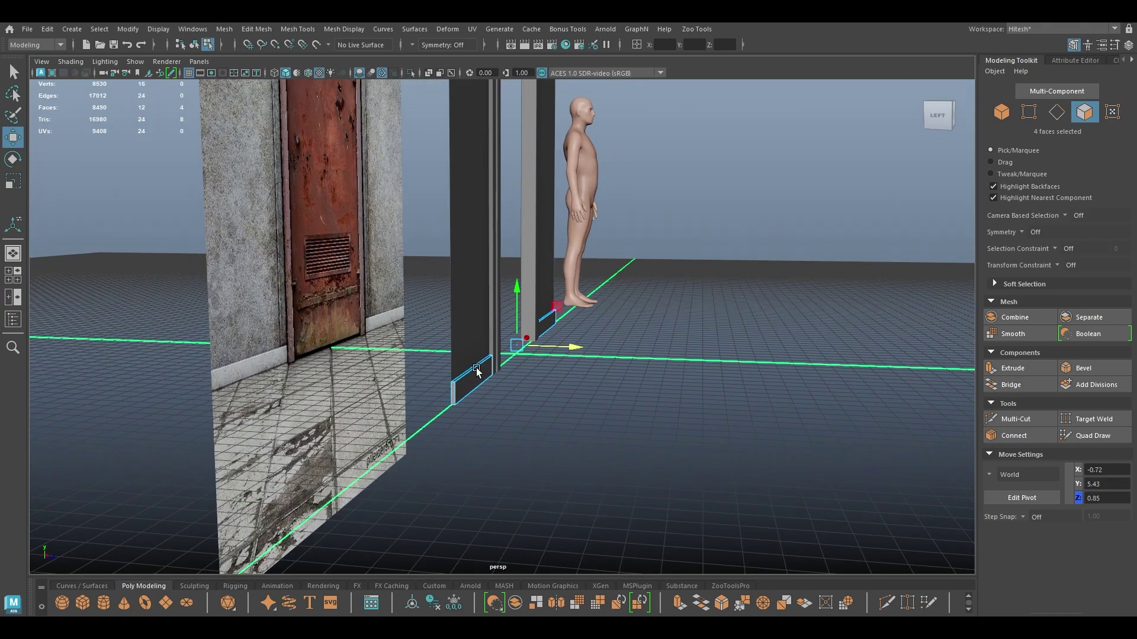
right_click_drag(593, 352, 477, 516, "alt")
left_click_drag(696, 356, 508, 384, "alt")
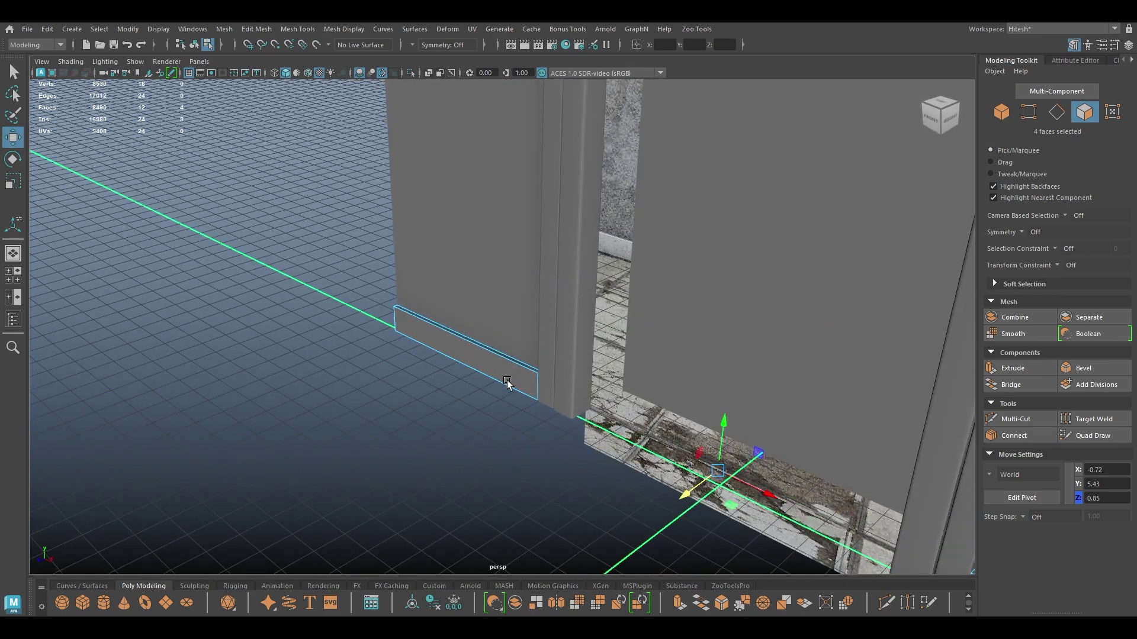
key("Delete")
Step: Bevel the lengthwise edges of both baseboards with 2 segments and a fraction of 0.28
left_click_drag(368, 393, 653, 417, "alt")
right_click_drag(652, 278, 648, 231)
left_click_drag(632, 252, 557, 251, "alt")
left_click_drag(432, 294, 435, 428)
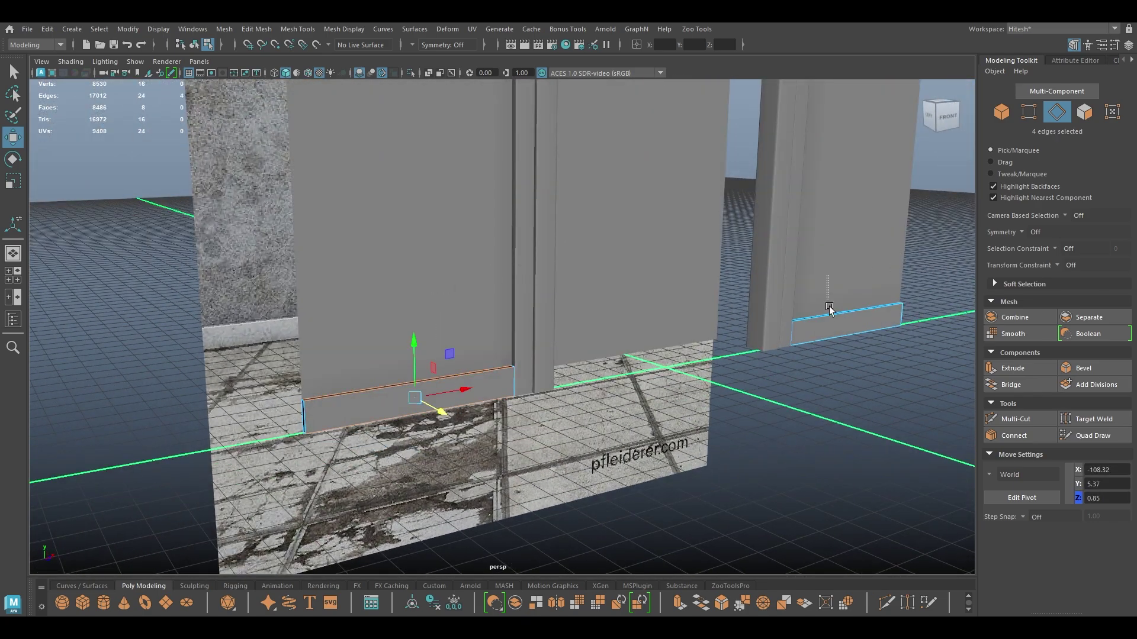
left_click_drag(827, 282, 637, 538, "alt")
key("ctrl+b")
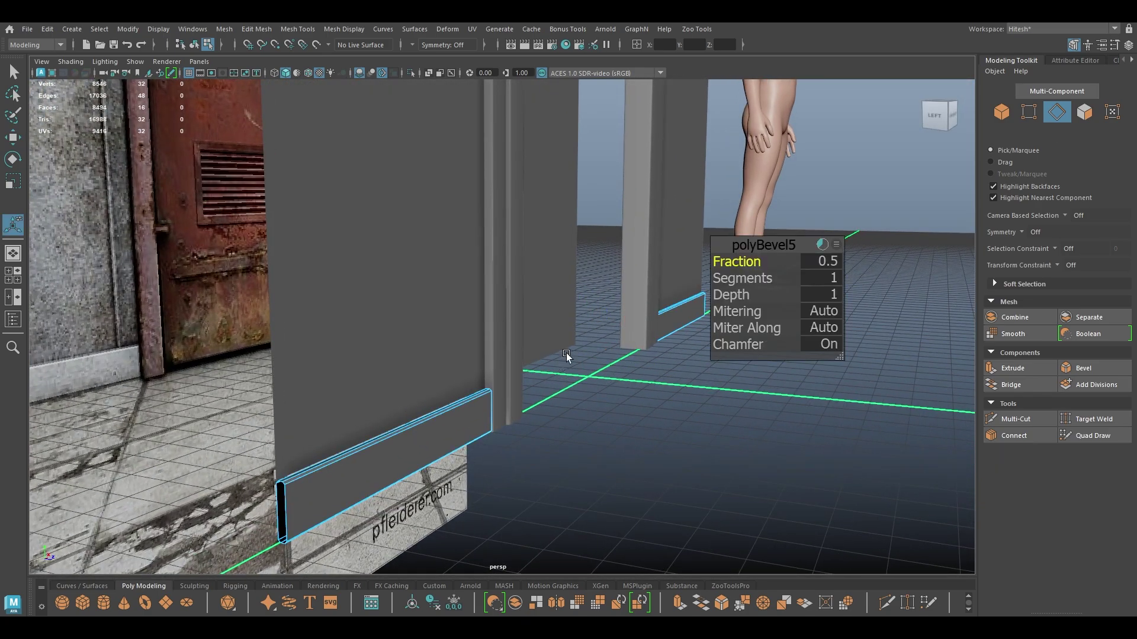
left_click_drag(736, 260, 714, 261)
right_click_drag(367, 379, 557, 355, "alt")
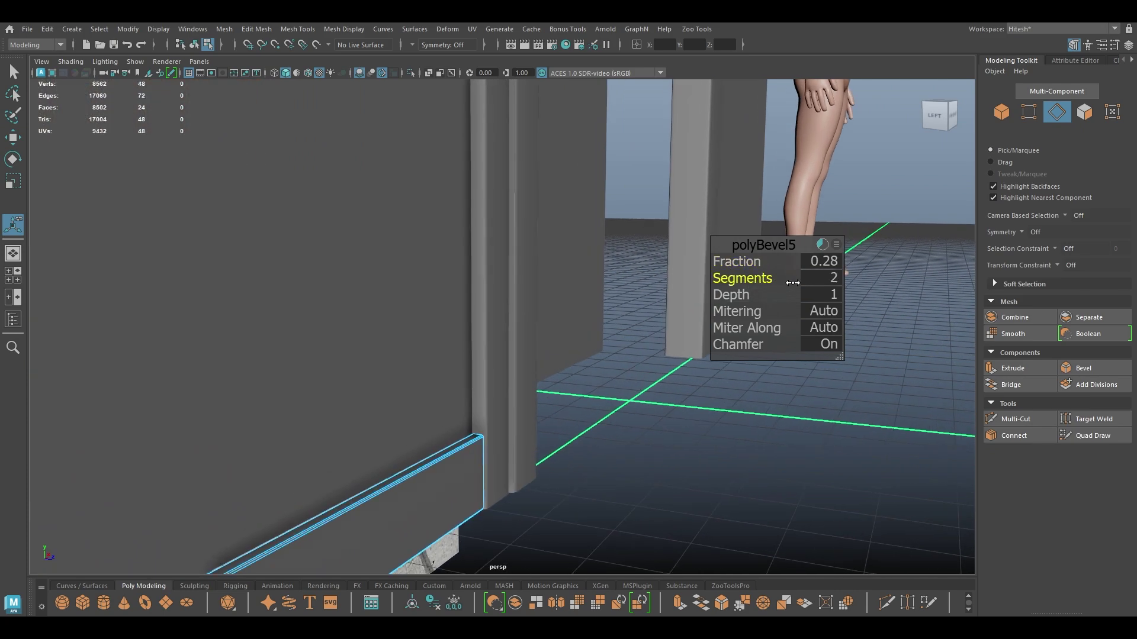
key("w")
Step: Return the baseboards to object mode and clear the selection
right_click_drag(783, 314, 865, 245)
left_click_drag(813, 450, 679, 355, "alt")
left_click(559, 491)
left_click_drag(667, 464, 639, 463, "alt")
left_click_drag(507, 332, 462, 393)
key("ctrl+a")
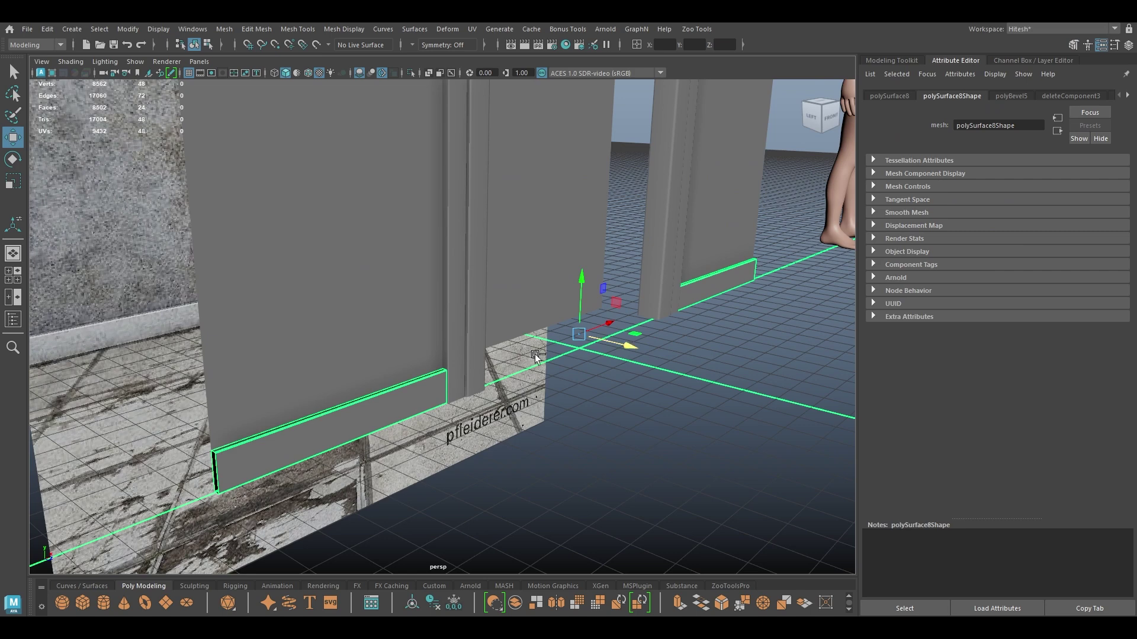
left_click(887, 61)
left_click_drag(666, 438, 634, 444, "alt")
left_click(634, 449)
Step: In wireframe front view, lower the wall's four bottom vertices to the baseboards' lower edge at about Y 0.39, and return to object mode
left_click(396, 282)
key("space")
left_click_drag(396, 282, 397, 315)
right_click_drag(499, 382, 435, 230, "alt")
middle_click_drag(411, 255, 299, 253, "alt")
right_click_drag(300, 253, 297, 229, "alt")
key("4")
middle_click_drag(257, 285, 317, 267, "alt")
right_click_drag(90, 237, 53, 236)
scroll(198, 247, "down", 1)
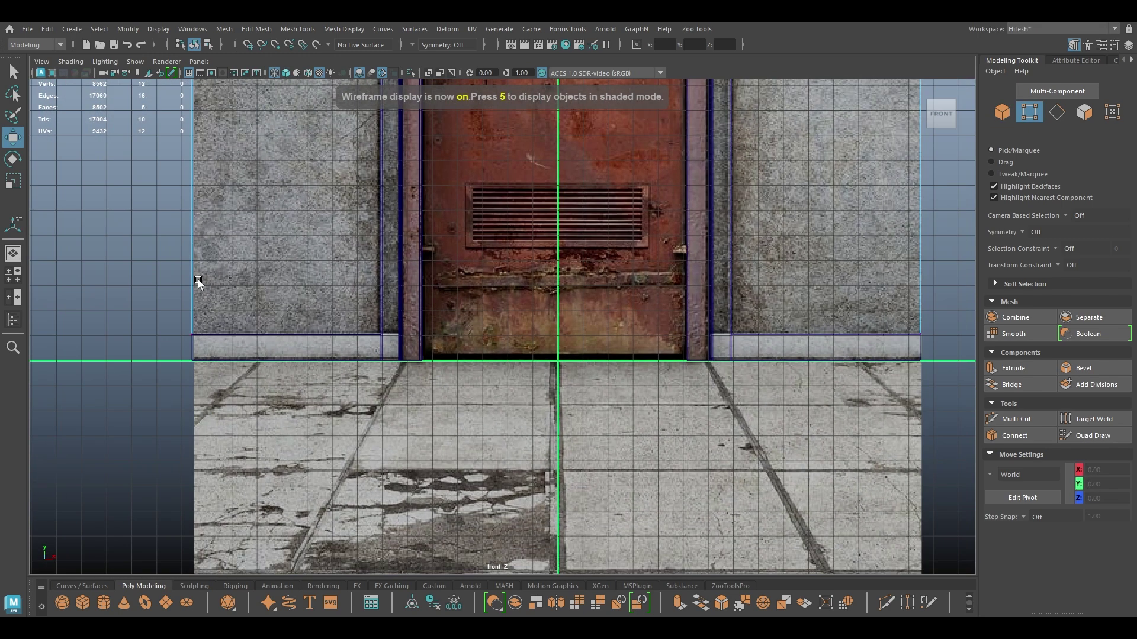
left_click_drag(264, 331, 422, 366)
left_click_drag(147, 262, 950, 379)
scroll(451, 255, "up", 8)
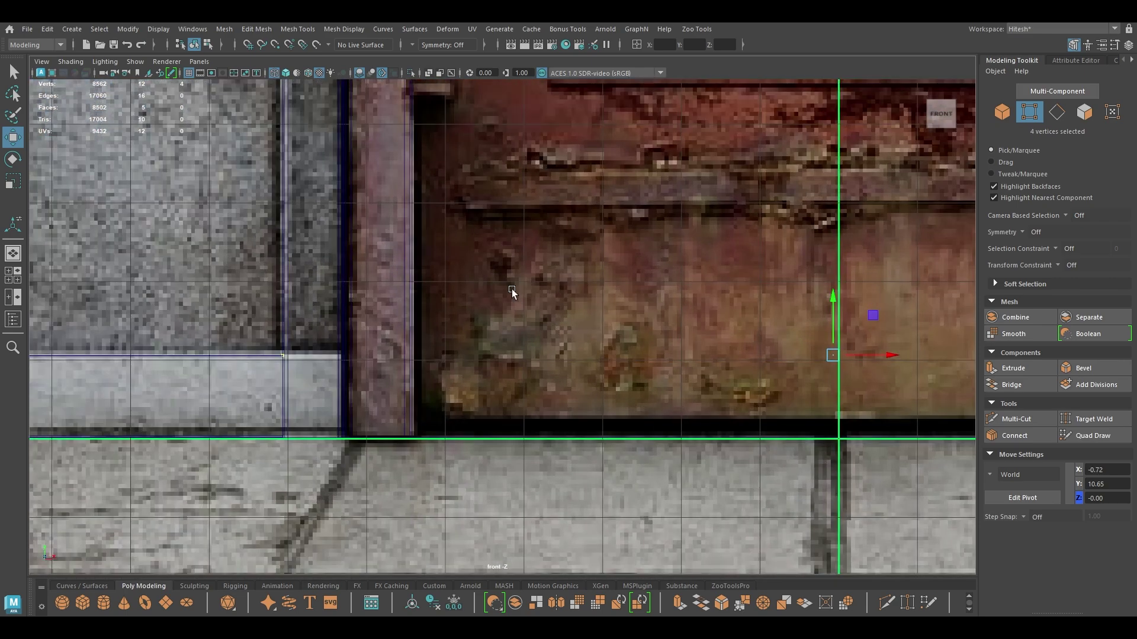
middle_click_drag(511, 289, 599, 307, "alt")
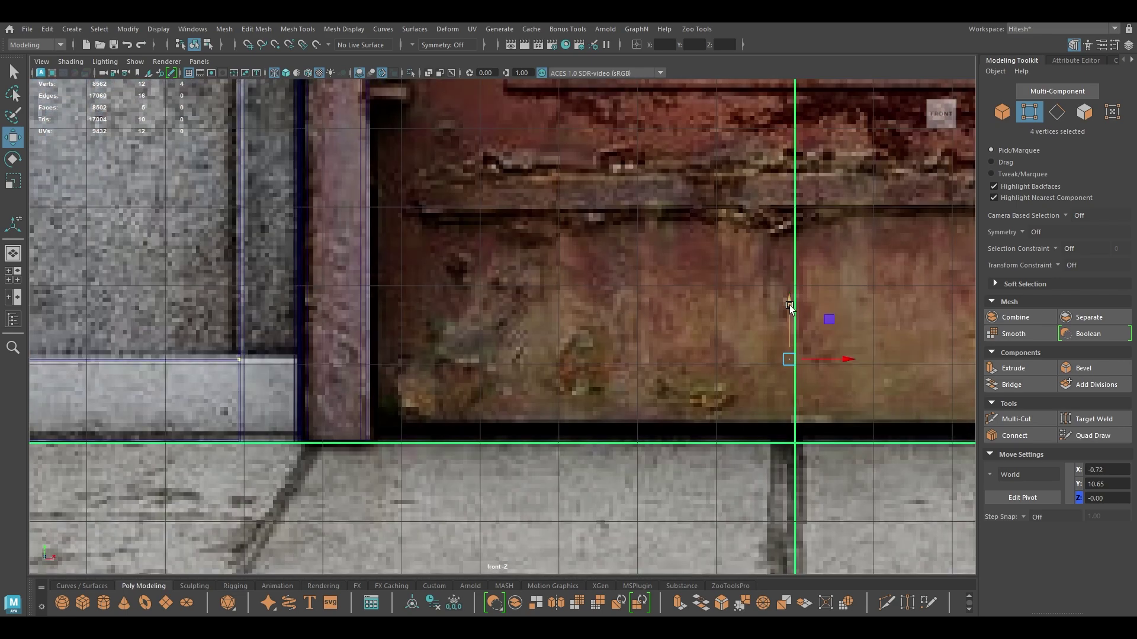
scroll(471, 304, "down", 1)
middle_click_drag(470, 304, 882, 219, "alt")
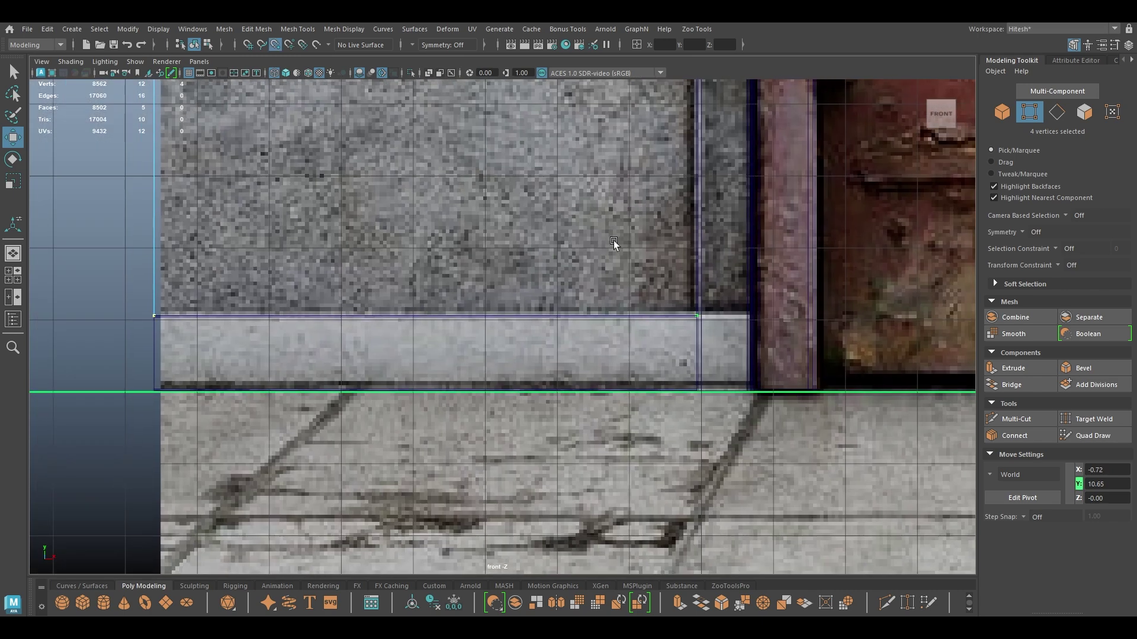
middle_click_drag(614, 258, 609, 399)
key("space")
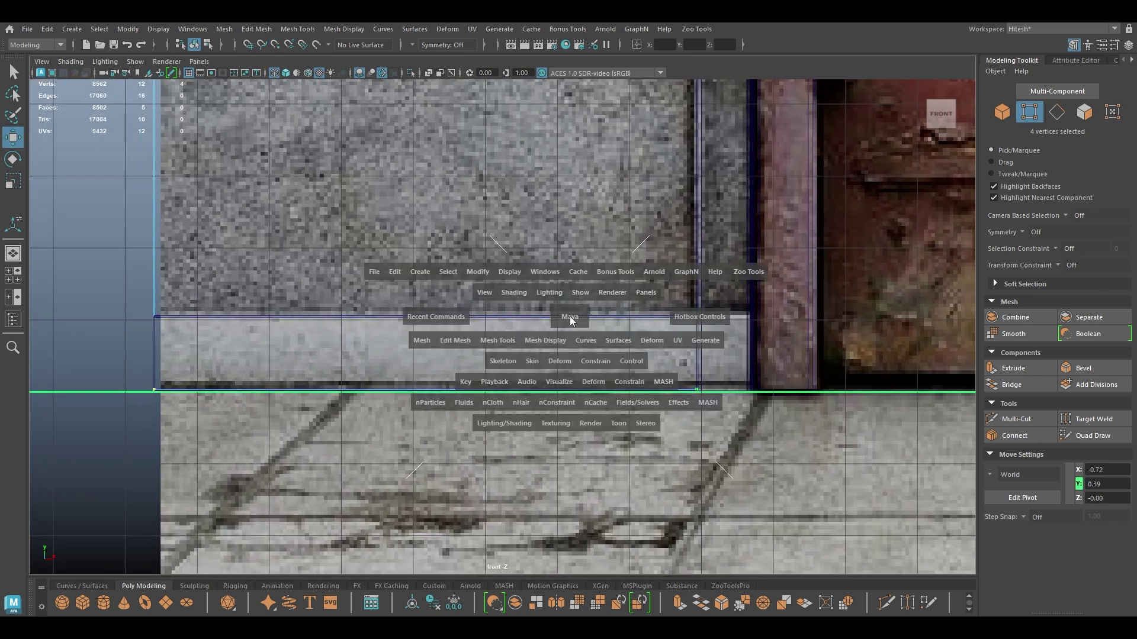
left_click_drag(570, 317, 569, 222)
key("6")
right_click_drag(797, 375, 854, 297)
left_click(802, 443)
Step: Move the door panel back along Z into the doorway, to about Z -8.32
left_click_drag(802, 443, 475, 224, "alt")
scroll(475, 224, "down", 4)
left_click_drag(514, 184, 580, 290, "alt")
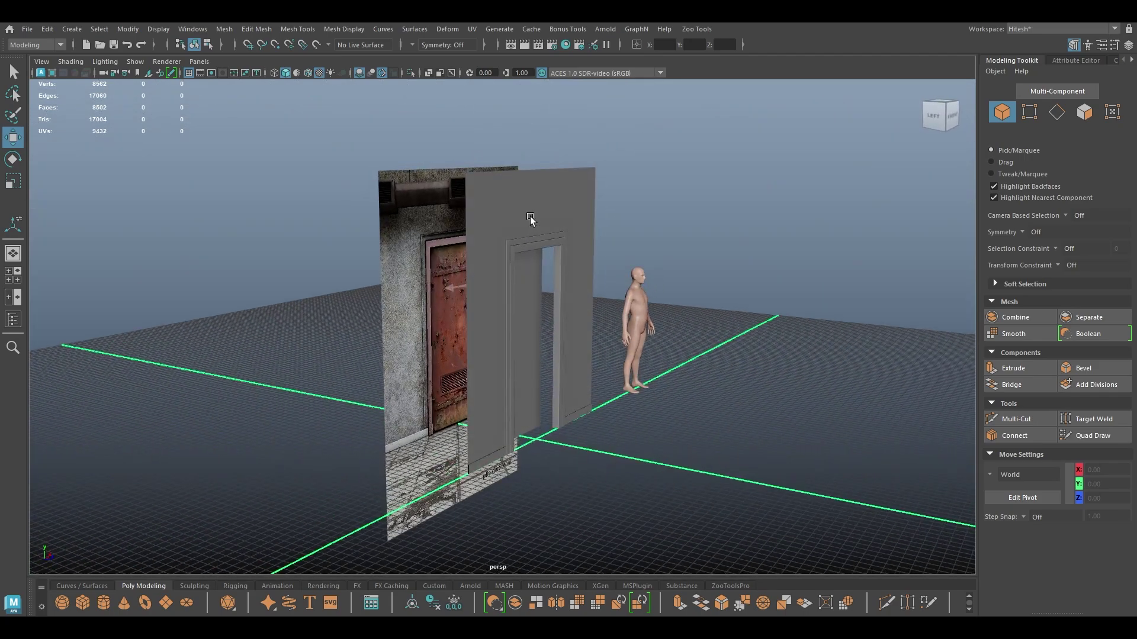
left_click_drag(537, 225, 488, 204, "alt")
left_click(527, 309)
left_click_drag(527, 309, 435, 286, "alt")
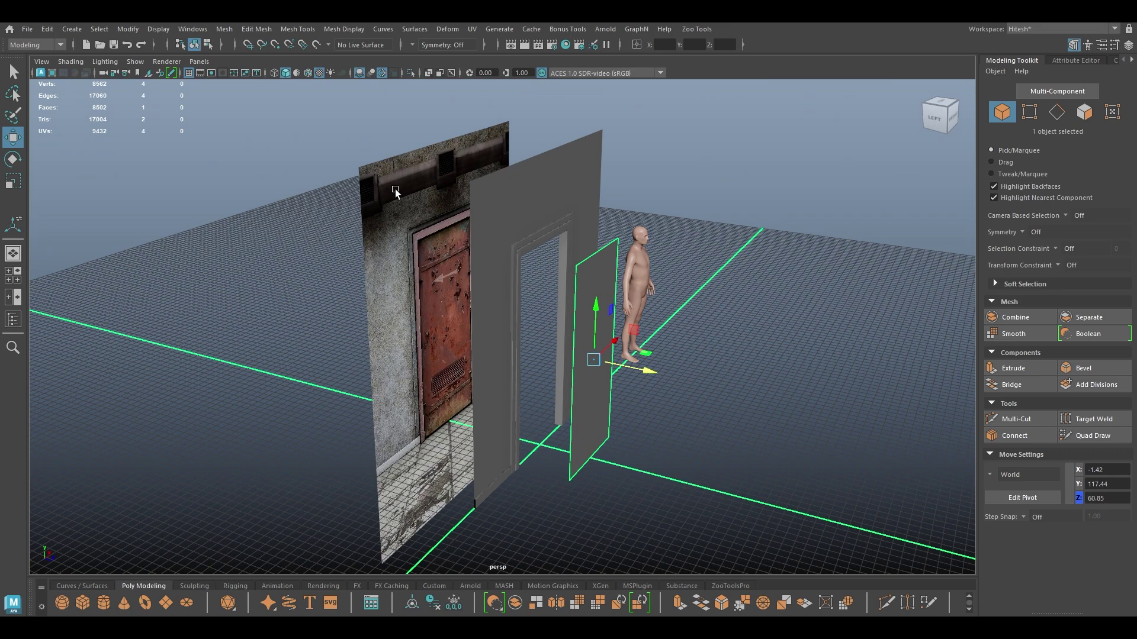
left_click_drag(488, 160, 421, 186, "alt")
left_click_drag(588, 381, 782, 360)
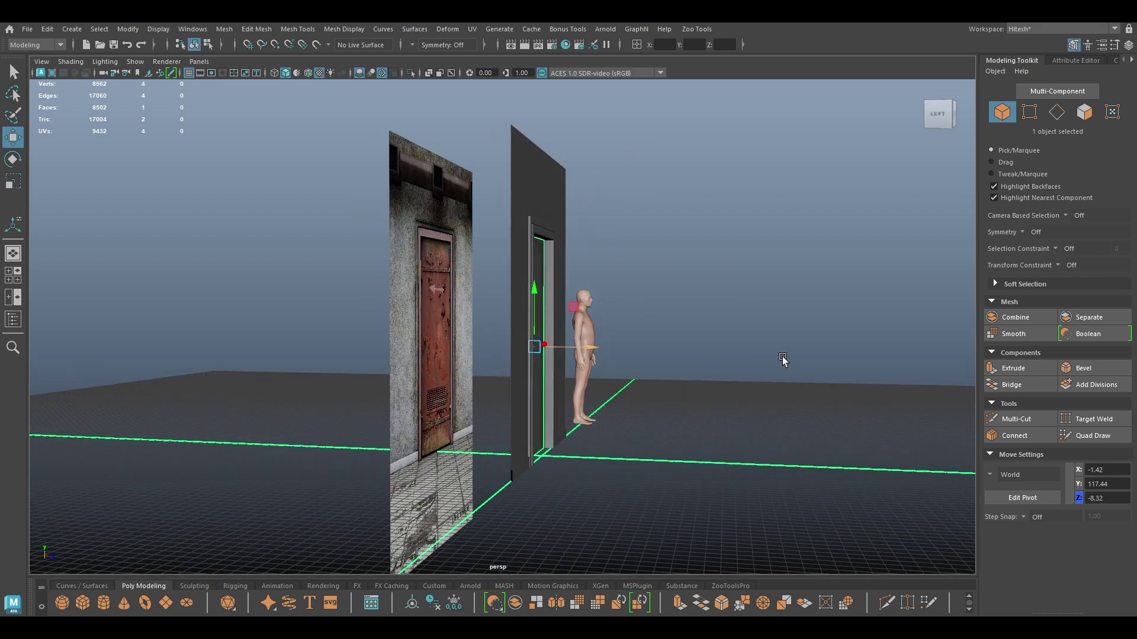
left_click_drag(750, 288, 695, 258, "alt")
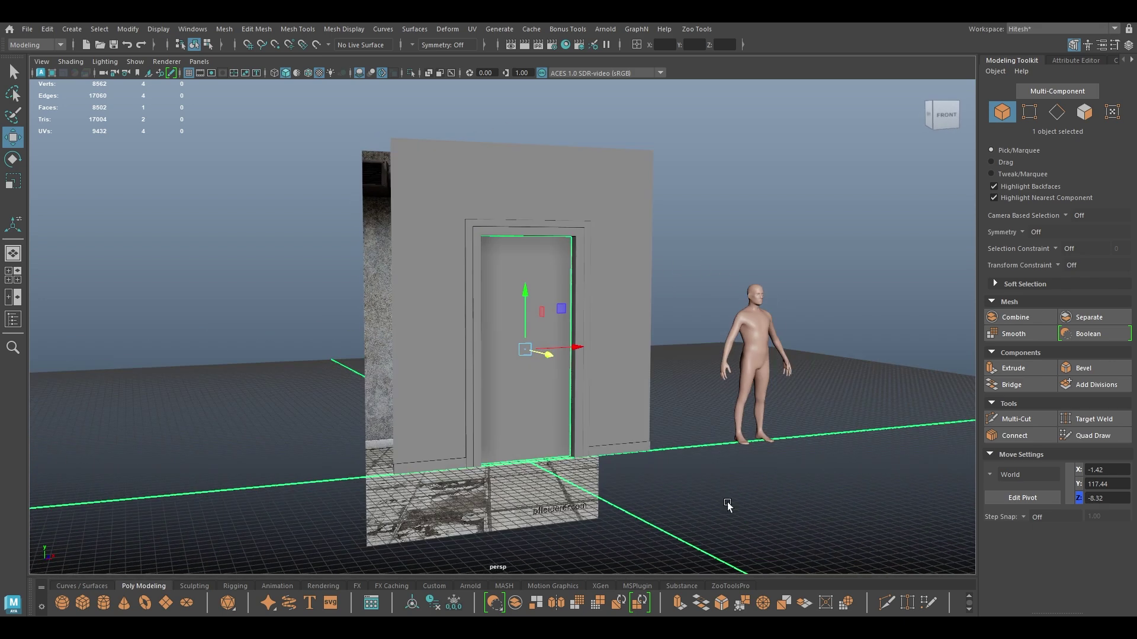
Step: In wireframe front view, cut two horizontal and two vertical edge loops through the door along the outer border of the reference vent
key("space")
left_click_drag(799, 248, 799, 278)
right_click_drag(595, 252, 342, 357, "alt")
middle_click_drag(343, 358, 336, 474, "alt")
scroll(348, 181, "down", 4)
middle_click_drag(379, 143, 284, 456, "alt")
scroll(417, 218, "down", 3)
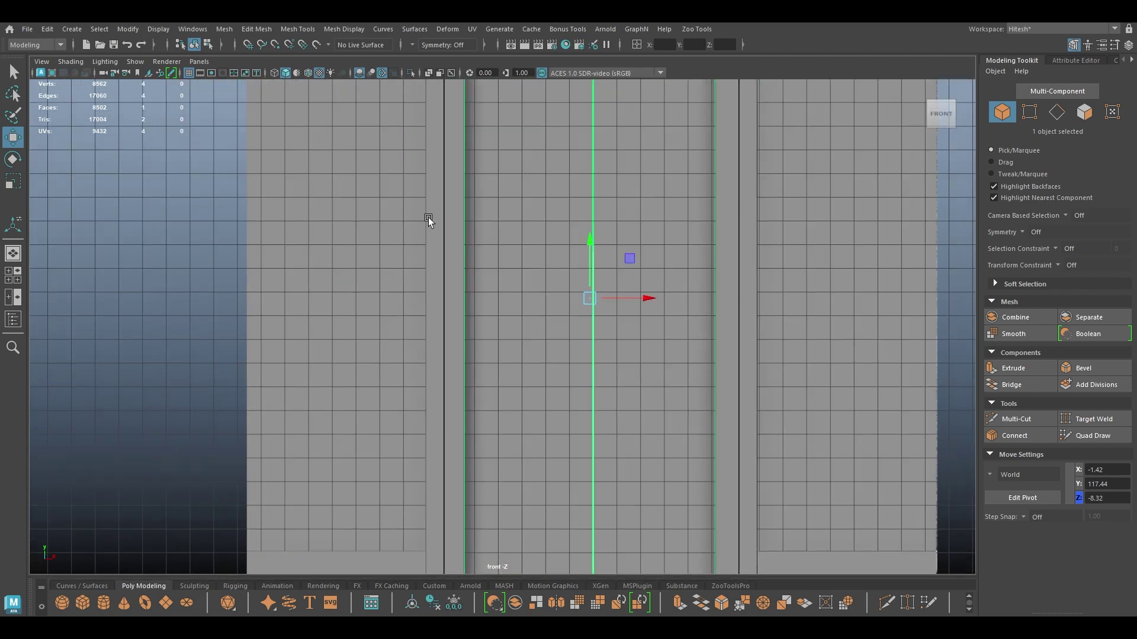
key("4")
left_click(571, 243)
middle_click_drag(591, 153, 586, 296, "alt")
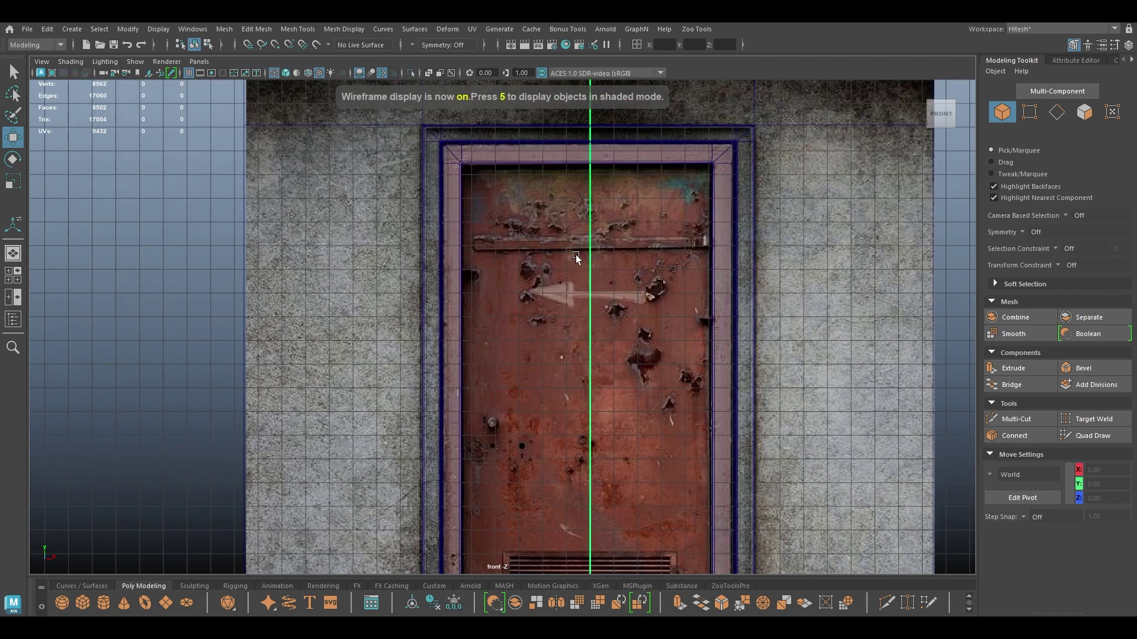
middle_click_drag(575, 255, 551, 215, "alt")
middle_click_drag(624, 236, 645, 129, "alt")
scroll(631, 254, "down", 1)
left_click(619, 165, "alt")
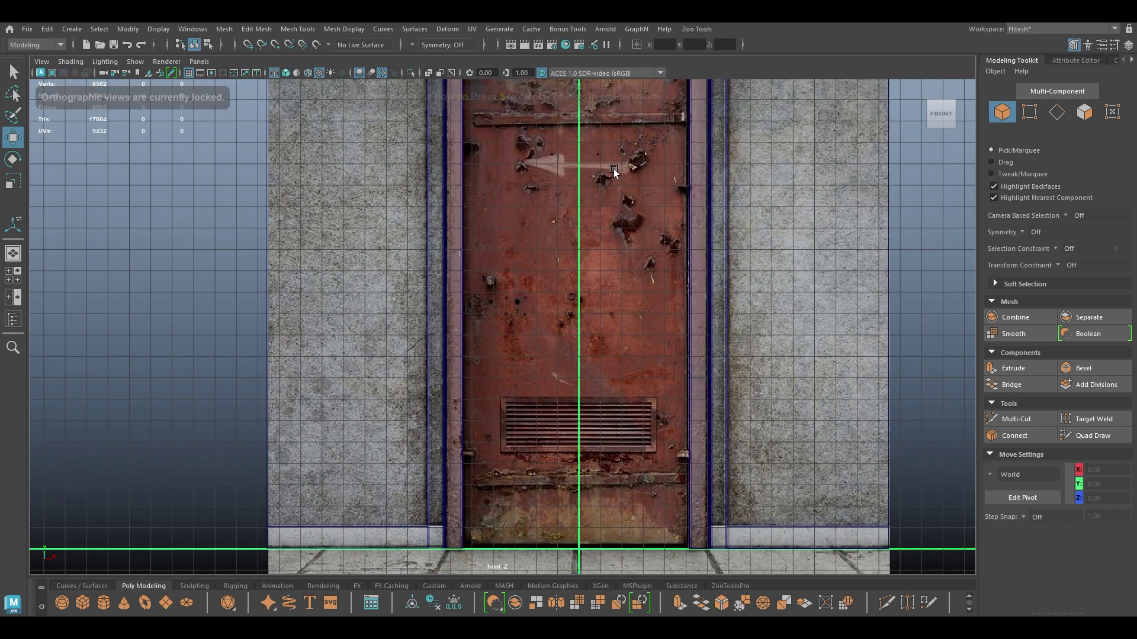
scroll(619, 165, "up", 2)
right_click_drag(613, 229, 571, 233, "shift")
right_click_drag(587, 277, 529, 276, "shift")
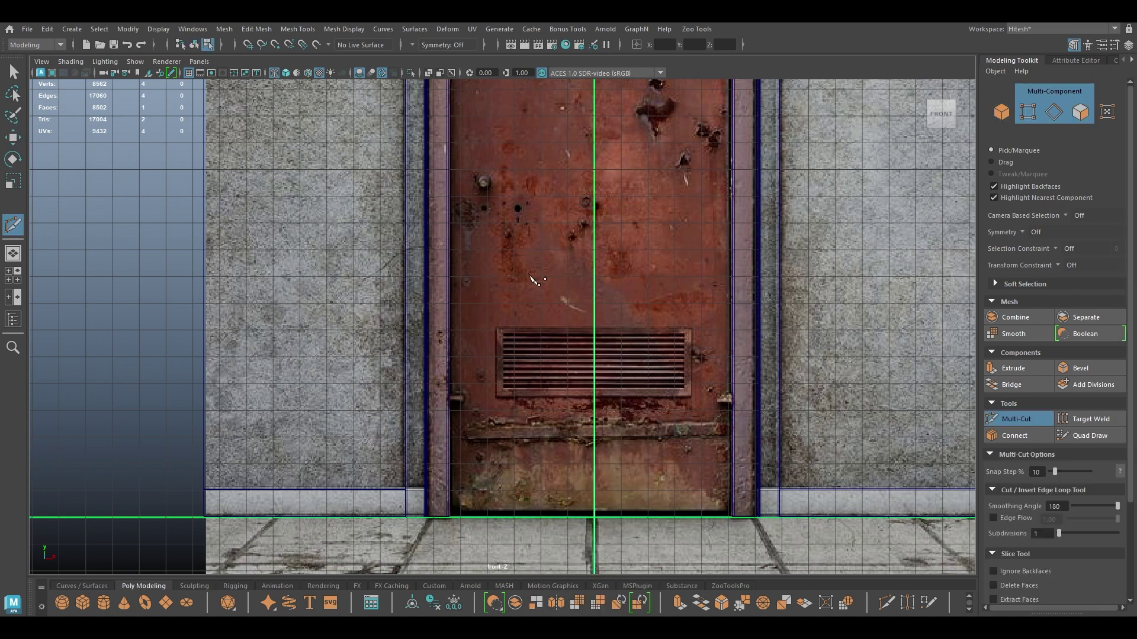
left_click(526, 326, "ctrl")
left_click(497, 398, "ctrl")
left_click(495, 353, "ctrl")
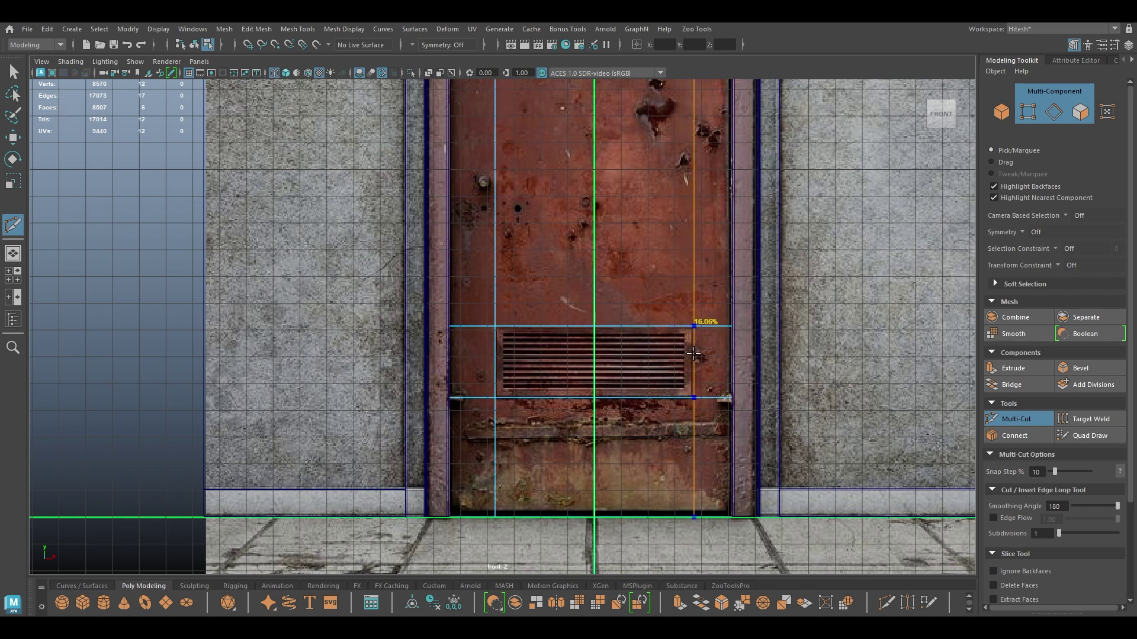
left_click(693, 353, "ctrl")
left_click(692, 326)
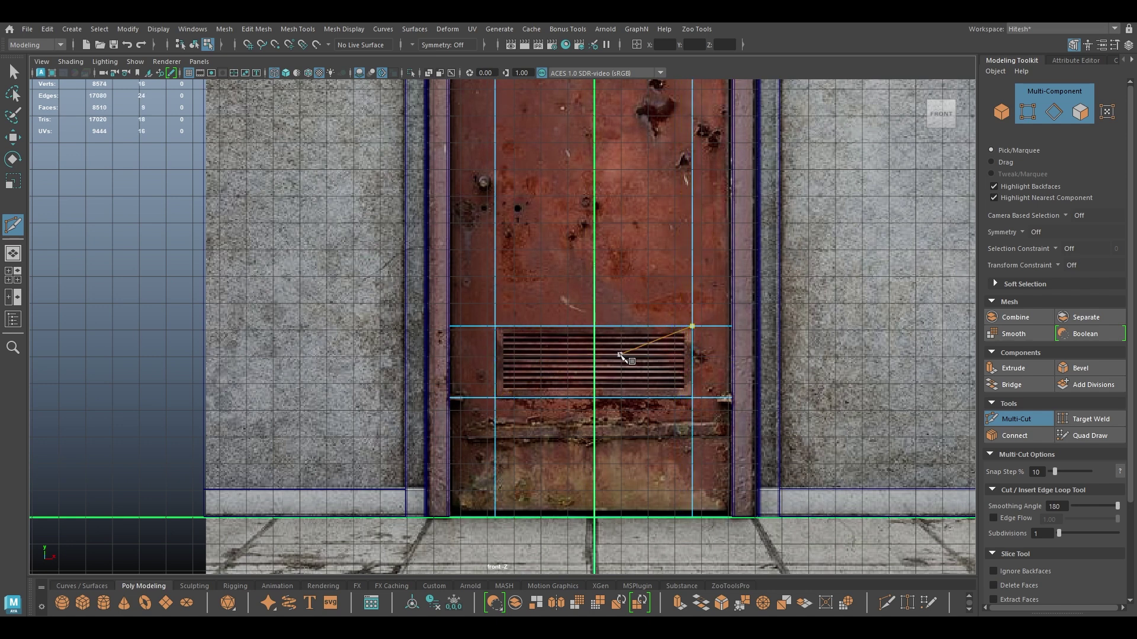
key("BackSpace")
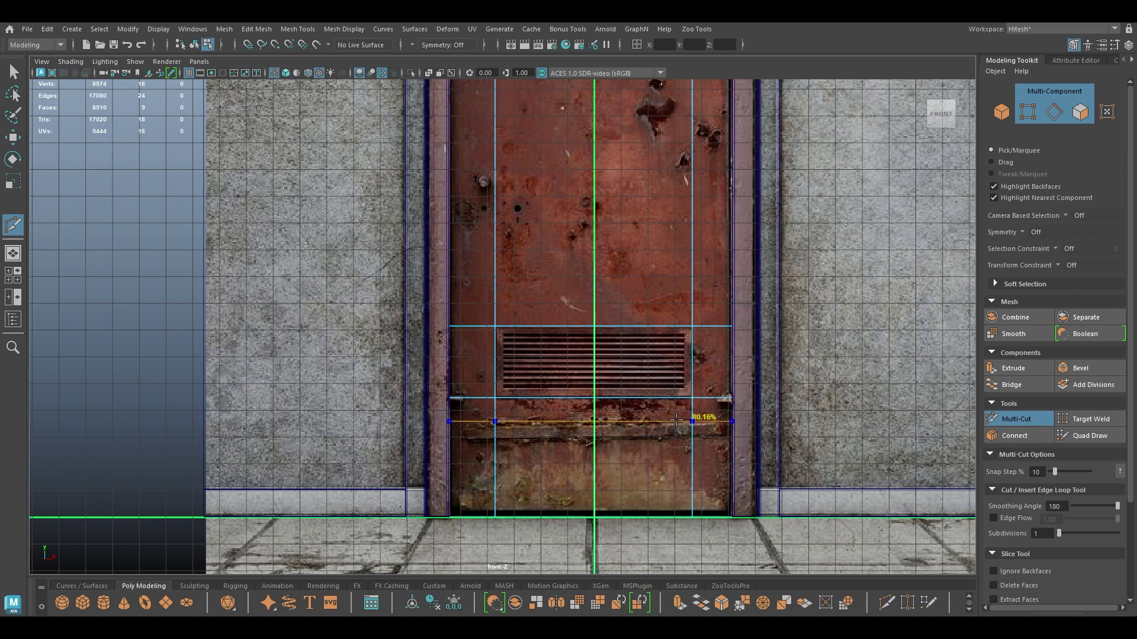
left_click(495, 398)
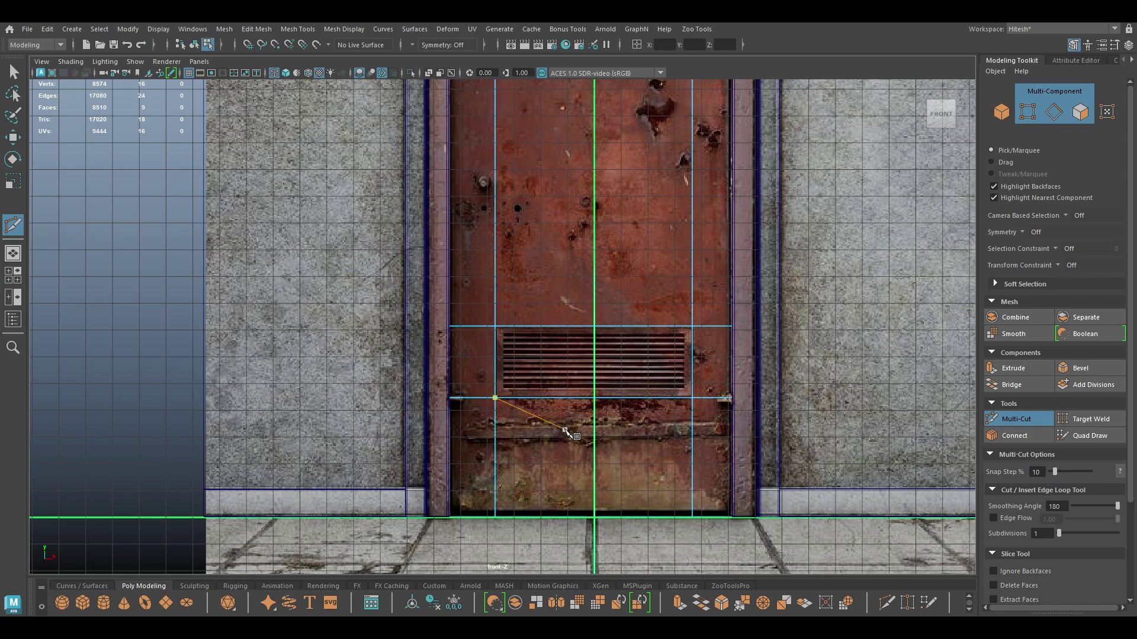
scroll(564, 336, "down", 2)
middle_click_drag(600, 223, 577, 493, "alt")
scroll(579, 468, "down", 1)
scroll(580, 361, "down", 1)
middle_click_drag(576, 434, 588, 335, "alt")
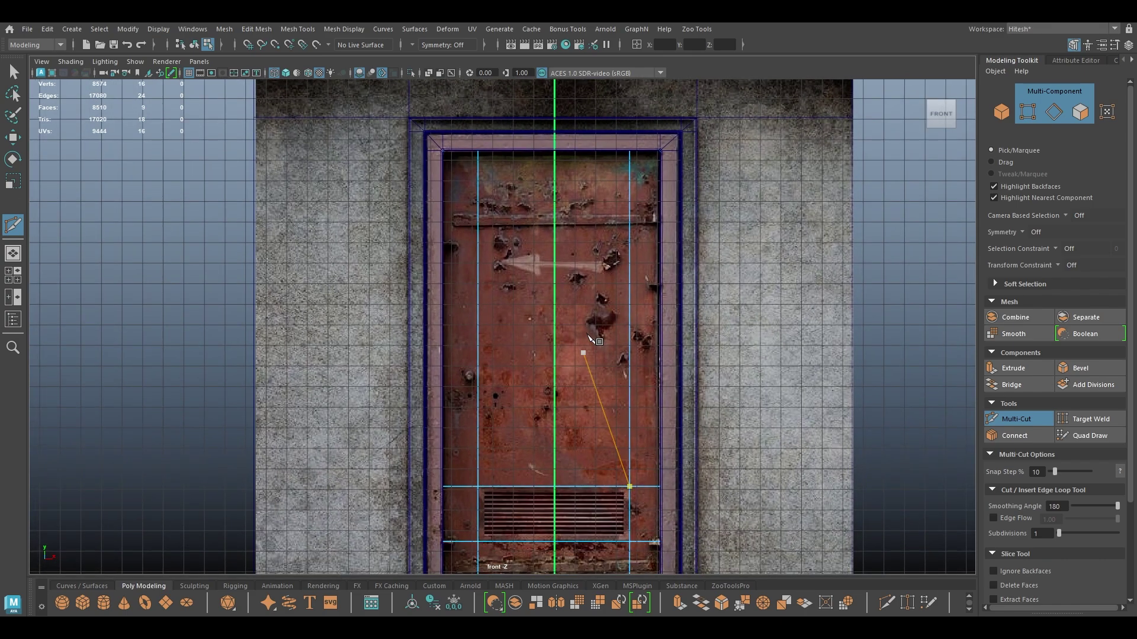
Step: In the textured perspective view, extract the vent face from the door as a separate panel and return to object mode
key("w")
key("space")
left_click_drag(587, 335, 591, 293)
key("bracketleft")
key("6")
left_click_drag(564, 421, 598, 455, "alt")
left_click(482, 351)
middle_click_drag(716, 438, 747, 355, "alt")
right_click_drag(784, 347, 740, 515)
left_click(583, 459)
right_click_drag(715, 299, 751, 273)
Step: Centre the pivot of the extracted vent panel and move it out in front of the door to about Z 66.54
left_click(590, 443)
key("space")
left_click(504, 402)
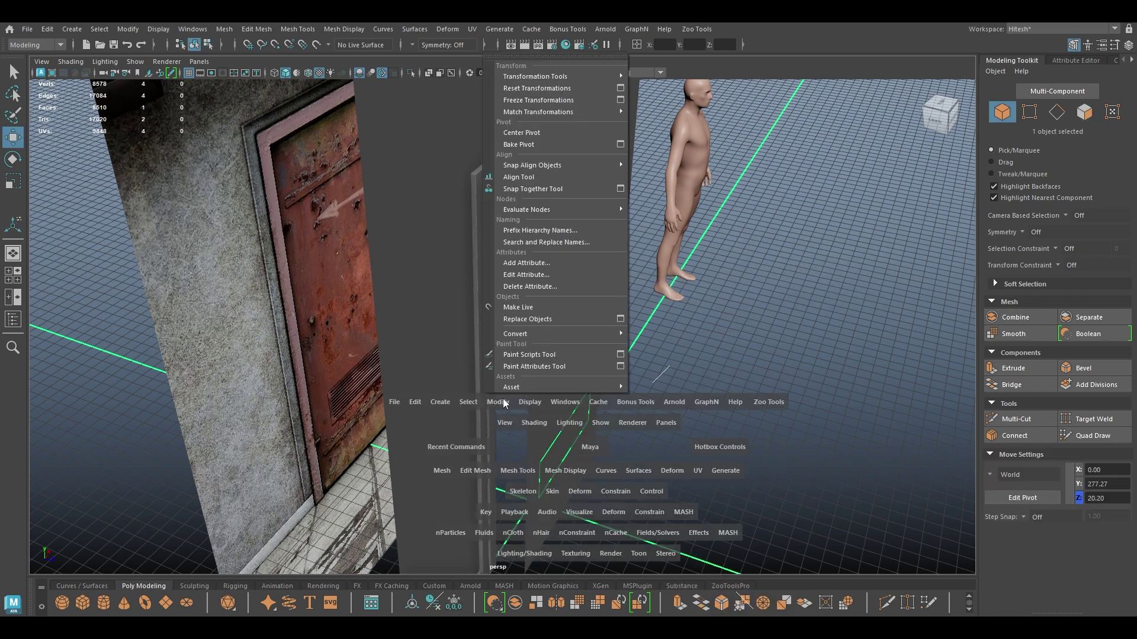
left_click(529, 144)
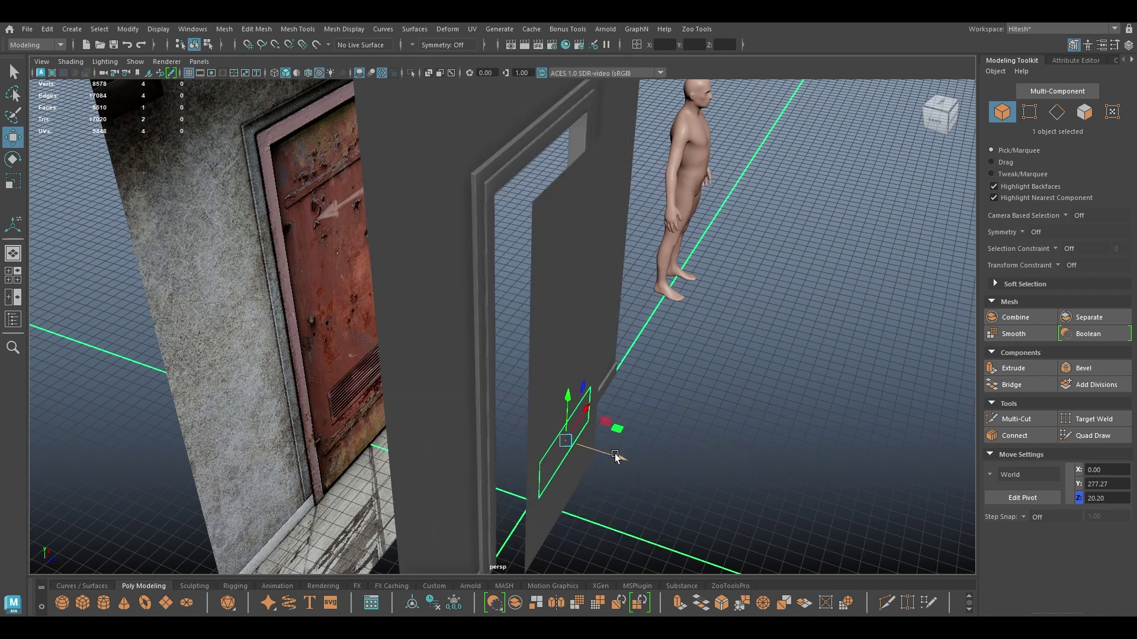
left_click_drag(613, 455, 687, 476)
Step: Show wireframe over the shaded view and extrude the whole door with a thickness of 4
left_click(540, 312)
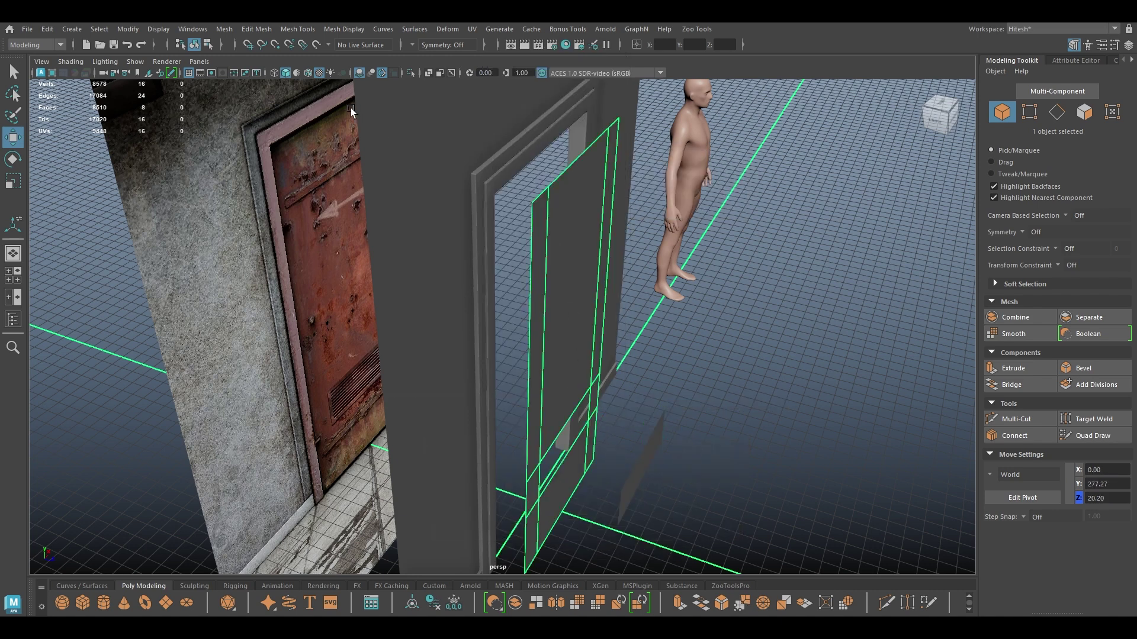
left_click(308, 73)
key("ctrl+e")
left_click_drag(749, 261, 1030, 317)
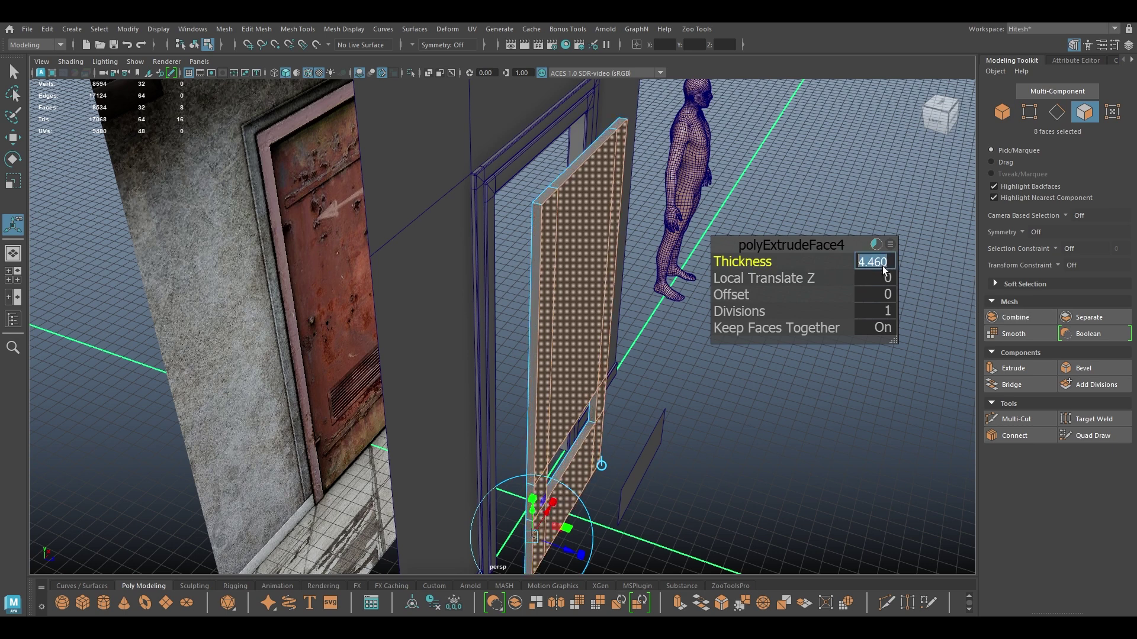
type("54")
key("Return")
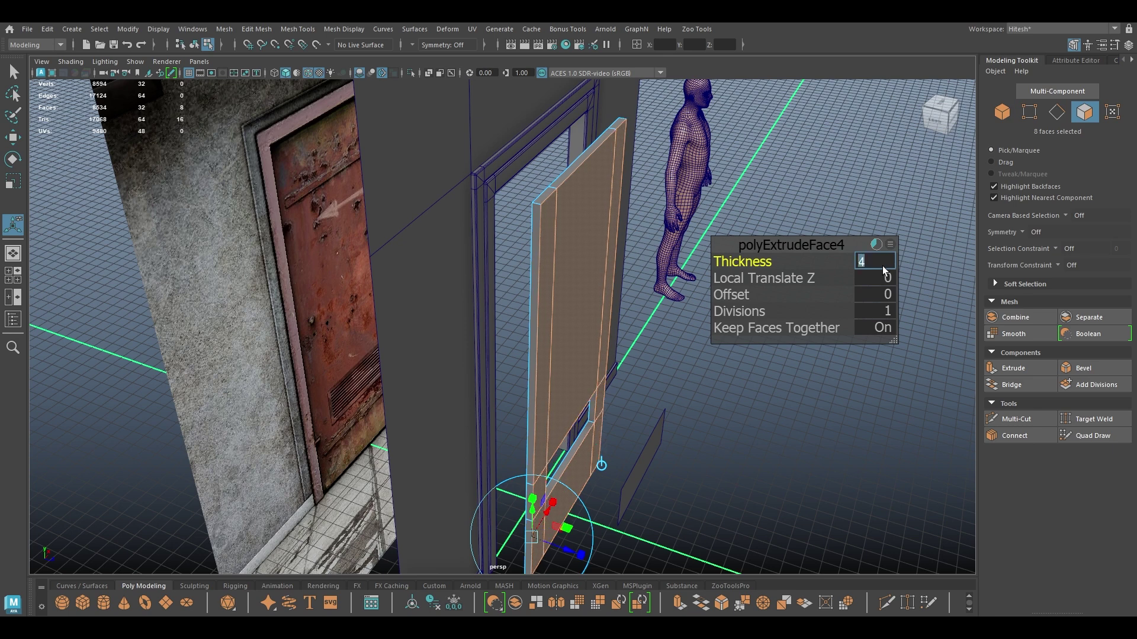
Step: Centre the thickened door's pivot in object mode and move the door back into the doorway
key("w")
right_click_drag(592, 279, 662, 242)
left_click(531, 314)
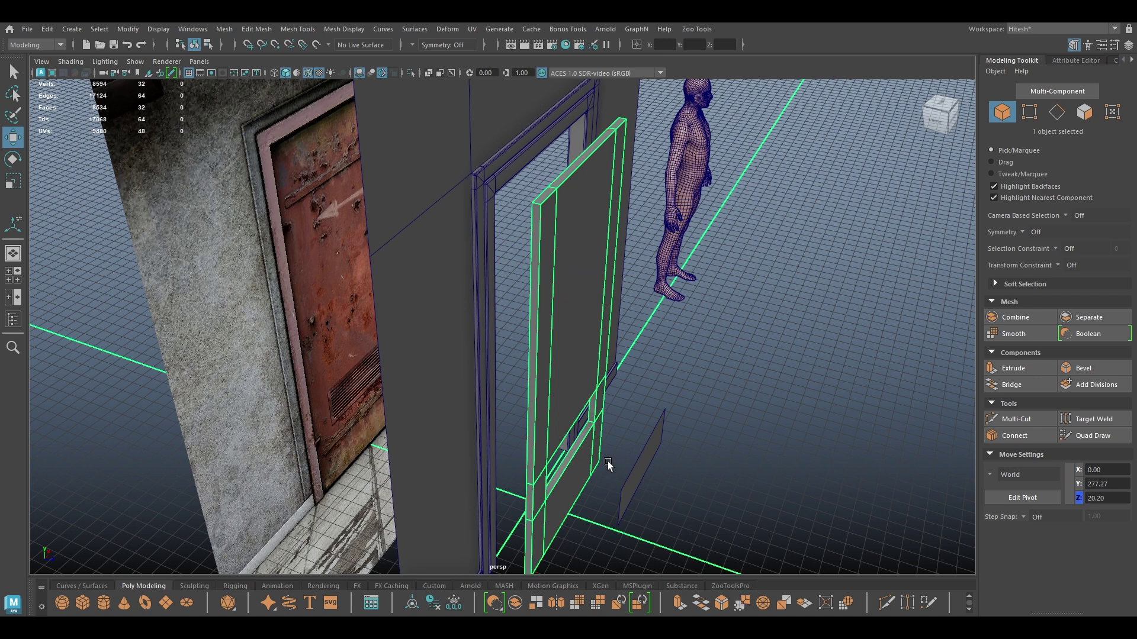
key("space")
left_click(421, 224)
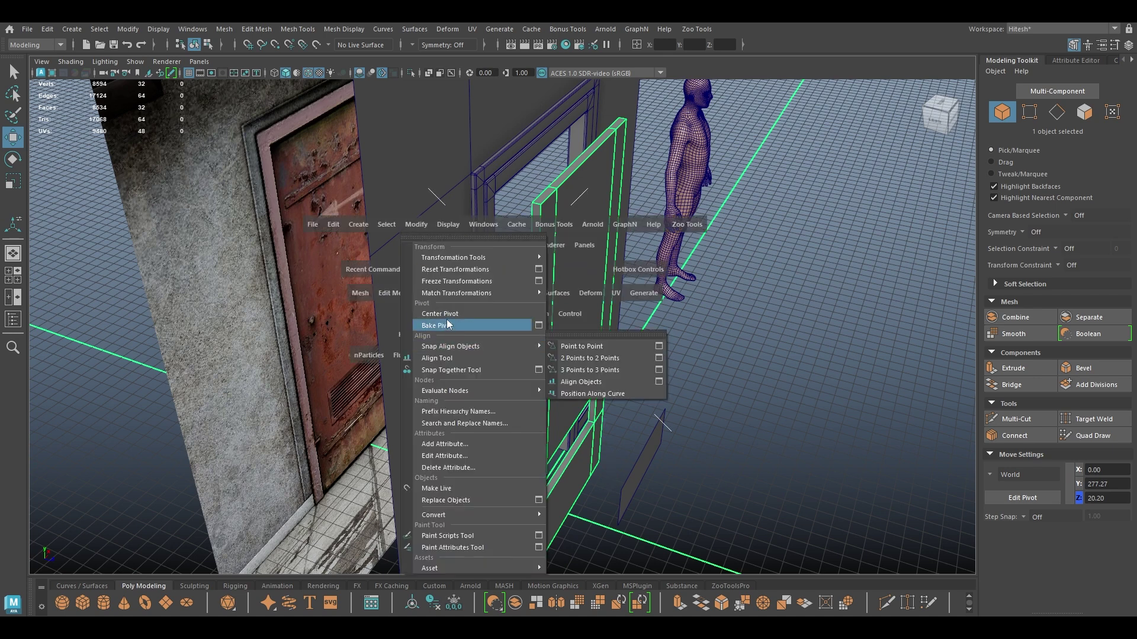
left_click(445, 314)
mouse_move(634, 373)
left_mouse_down()
mouse_move(591, 364)
mouse_move(631, 389)
left_mouse_up()
middle_click_drag(657, 254, 577, 348, "alt")
left_click(727, 300)
left_click_drag(727, 299, 597, 322, "alt")
right_click_drag(596, 323, 602, 279, "alt")
middle_click_drag(602, 279, 722, 217, "alt")
scroll(721, 218, "up", 6)
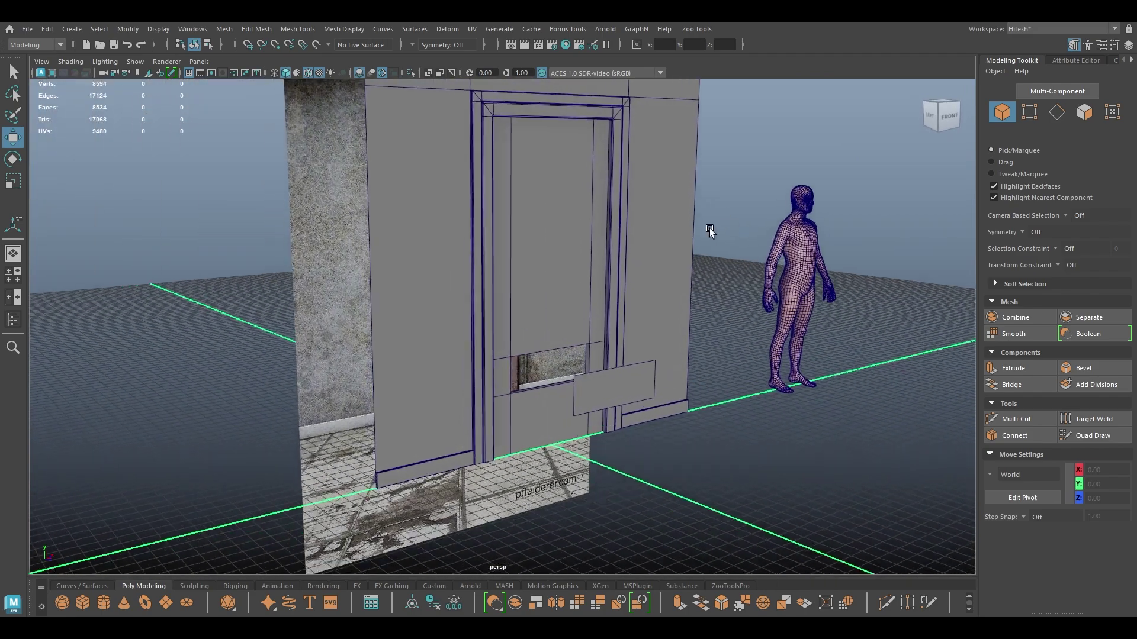
Step: In wireframe front view, cut four edge loops through the vent panel along the inner border around the reference slats
left_click(667, 427)
mouse_move(666, 427)
left_mouse_down("alt")
mouse_move(703, 421)
mouse_move(670, 416)
left_mouse_up("alt")
key("space")
left_click_drag(669, 417, 663, 435)
key("4")
scroll(663, 434, "up", 8)
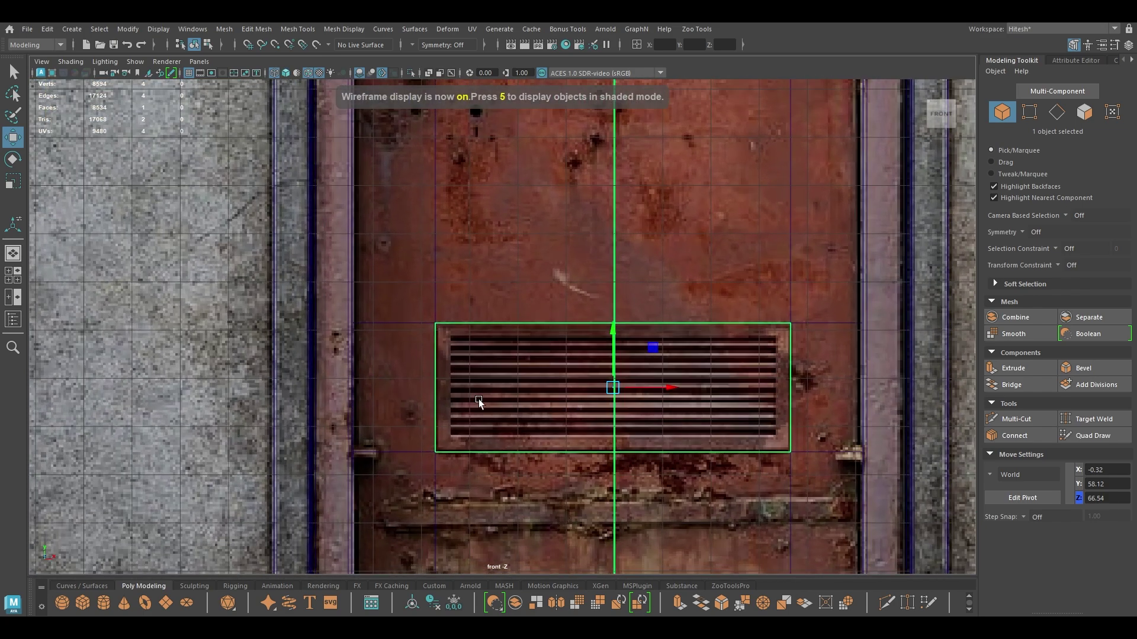
right_click_drag(478, 399, 407, 276, "shift")
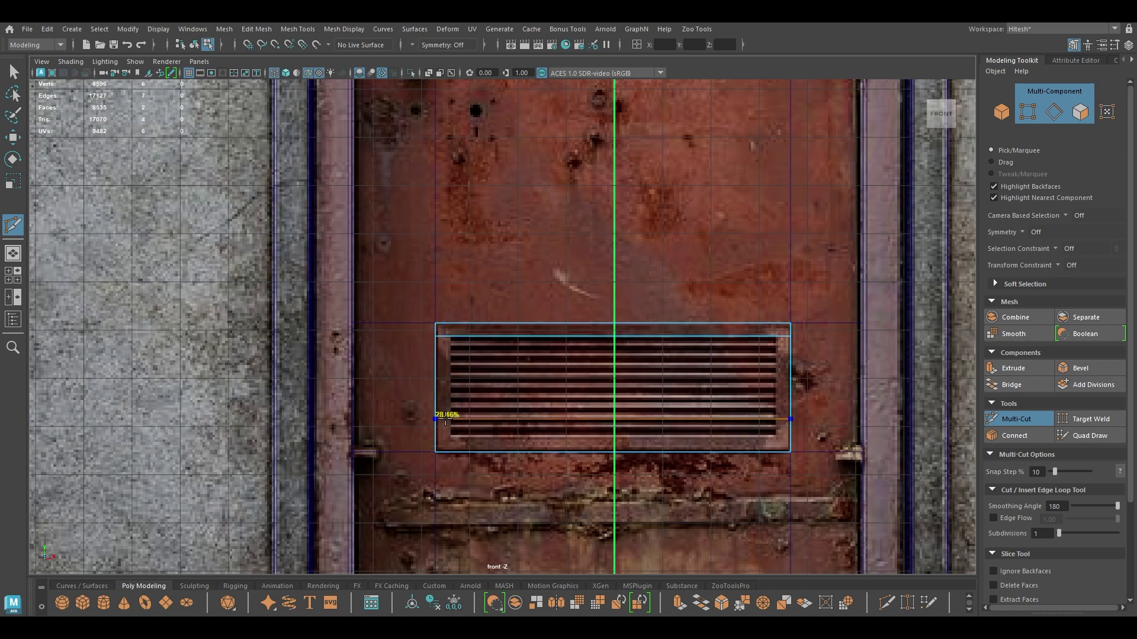
left_click(776, 435, "ctrl")
left_click(776, 433, "ctrl")
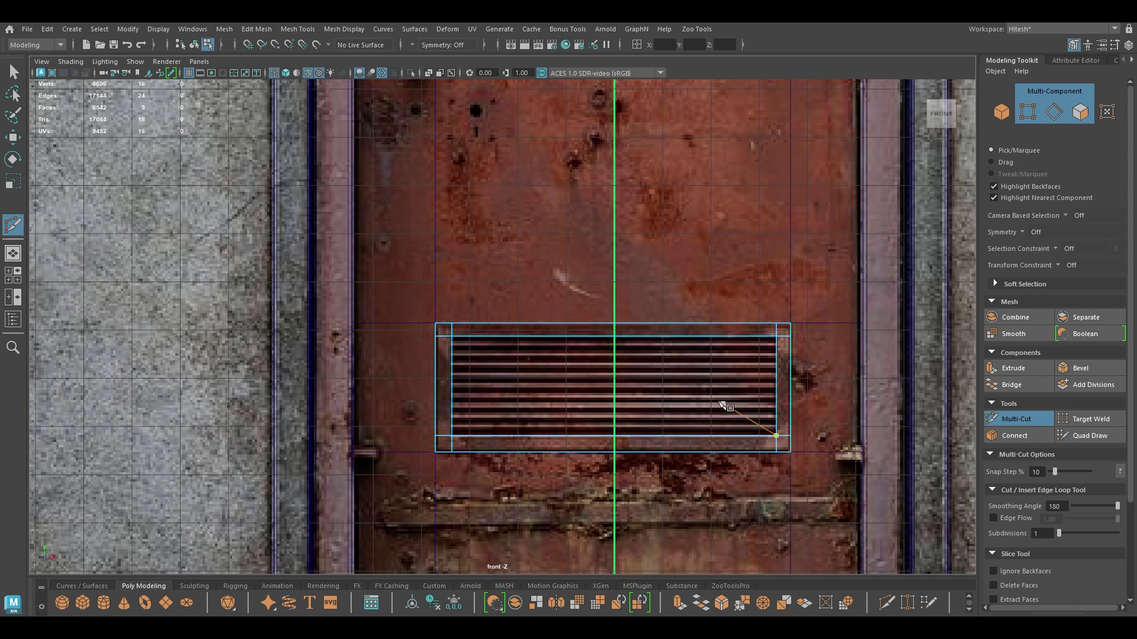
key("w")
Step: In perspective view, extract the central face of the vent panel from its surrounding frame and return to object mode
key("space")
left_click_drag(699, 391, 708, 300)
left_click_drag(669, 402, 491, 339, "alt")
right_click_drag(517, 326, 575, 263)
key("6")
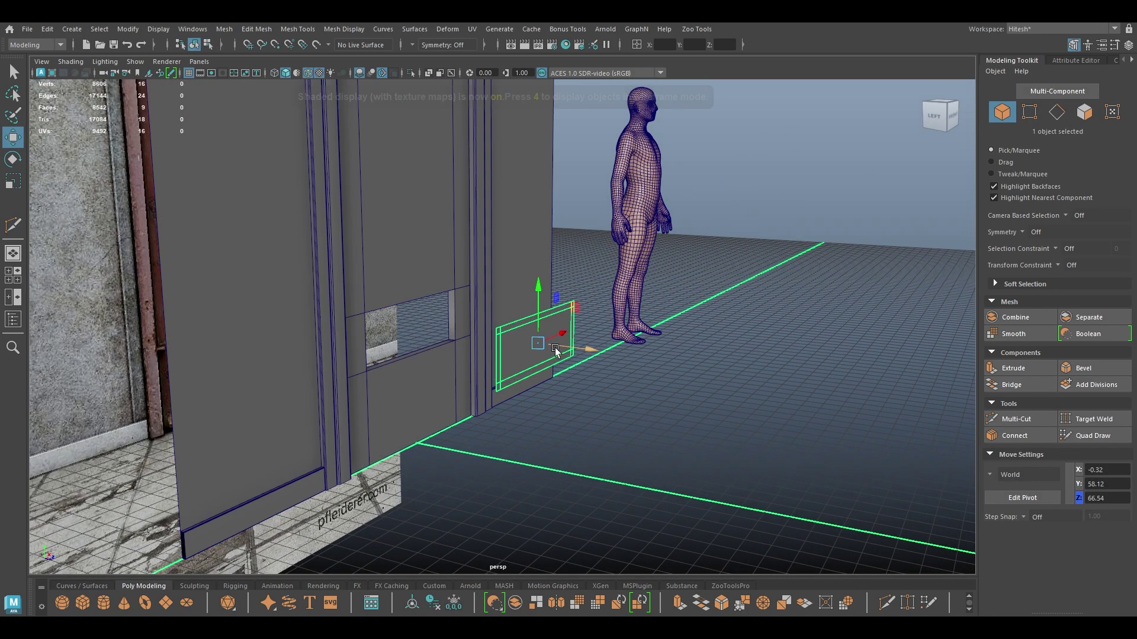
key("f")
right_click_drag(548, 375, 538, 518)
left_click(548, 350)
right_click_drag(592, 279, 603, 265)
Step: Centre the vent frame's pivot and move the frame away from the inner panel to about Z 51.30
key("space")
left_click_drag(486, 290, 521, 376)
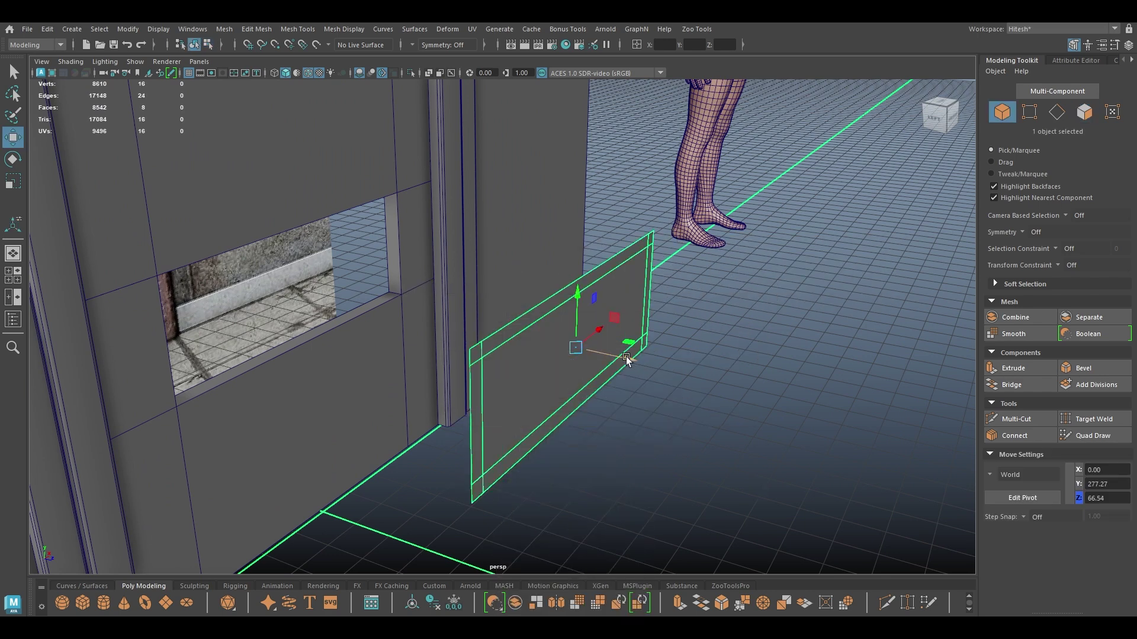
left_click_drag(627, 359, 546, 349)
Step: Extrude the vent frame's faces with a thickness of 0.98
key("ctrl+e")
left_click_drag(726, 260, 781, 268)
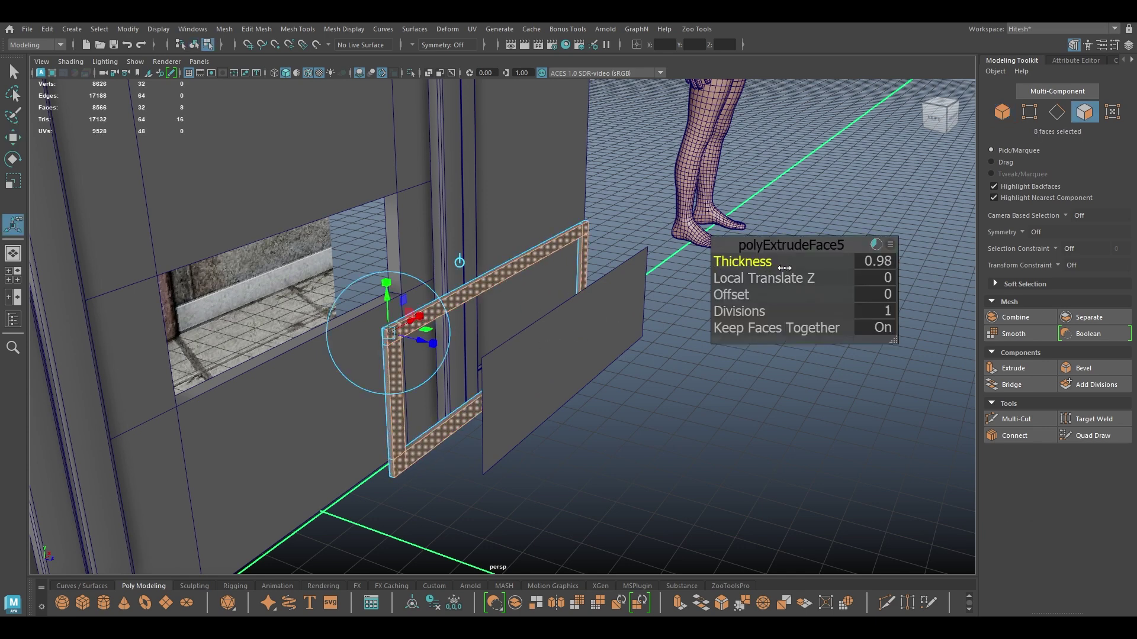
key("w")
Step: Scale the vent frame along Z in object mode to make it several times deeper
left_click_drag(786, 270, 618, 317, "alt")
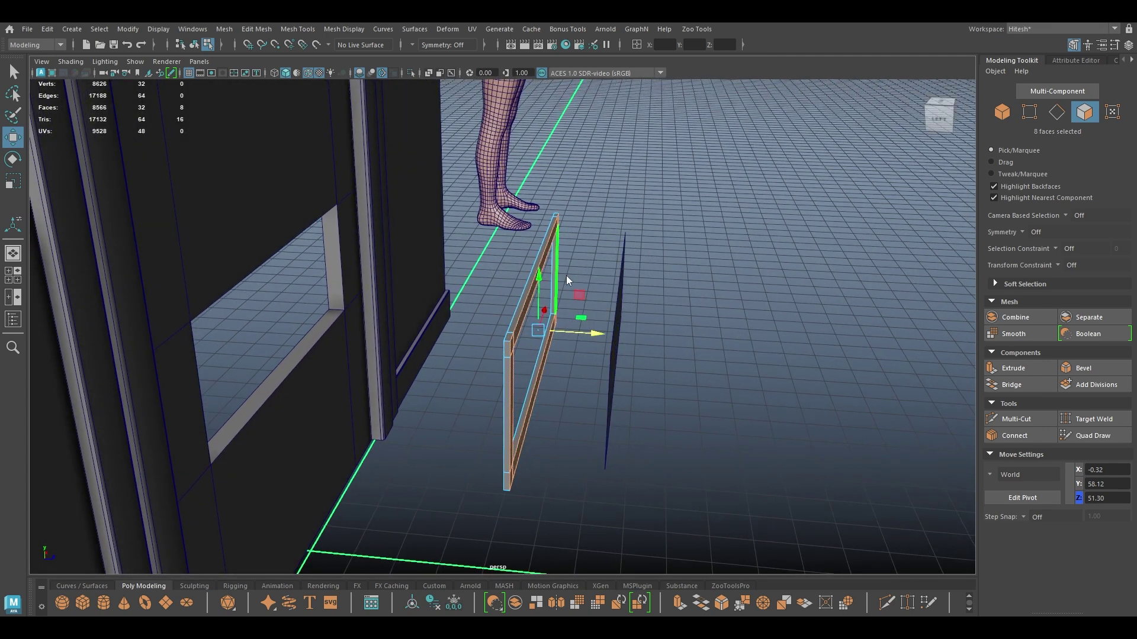
right_click_drag(566, 293, 639, 272)
key("r")
left_click_drag(585, 333, 719, 345)
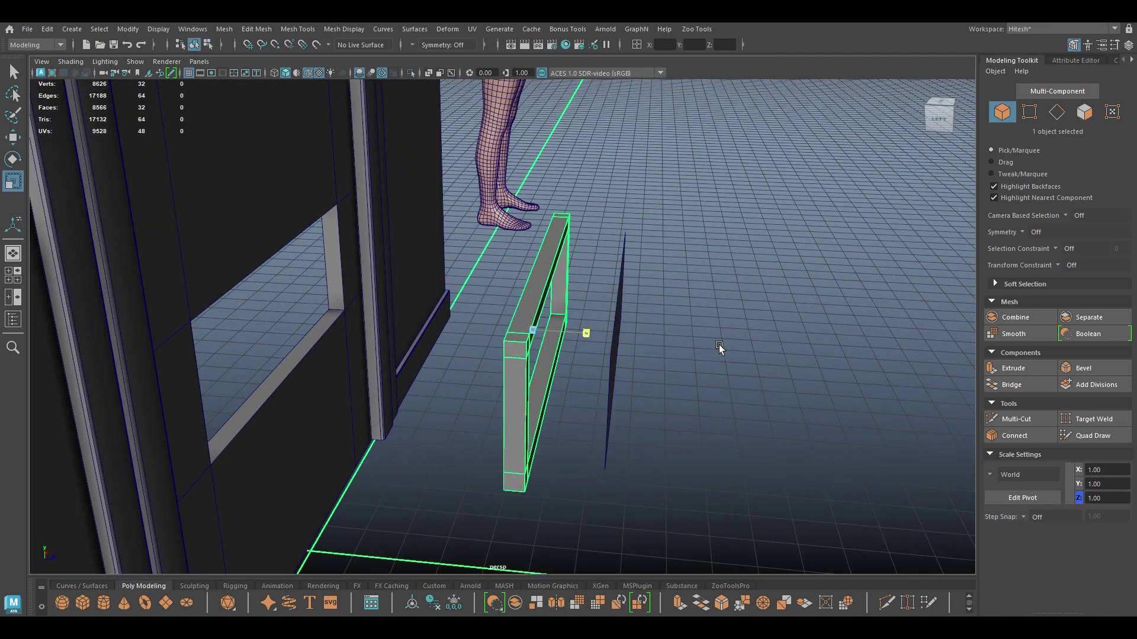
Step: Move the vent frame into the door's opening at about Z -5.65 and hide all unselected objects
key("w")
left_click_drag(583, 331, 281, 342)
key("r")
key("w")
key("alt+h")
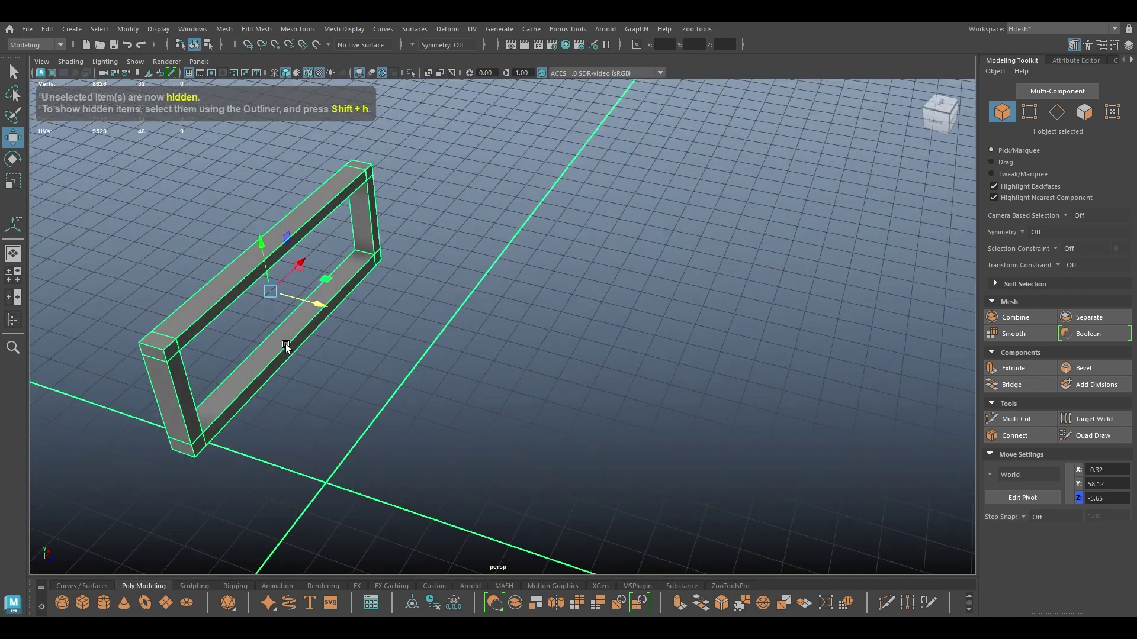
Step: Select the vent frame's front edge loops, both around the outer border and around the opening
middle_click_drag(281, 342, 536, 373, "alt")
left_click_drag(535, 373, 366, 283, "alt")
right_click_drag(365, 281, 367, 214)
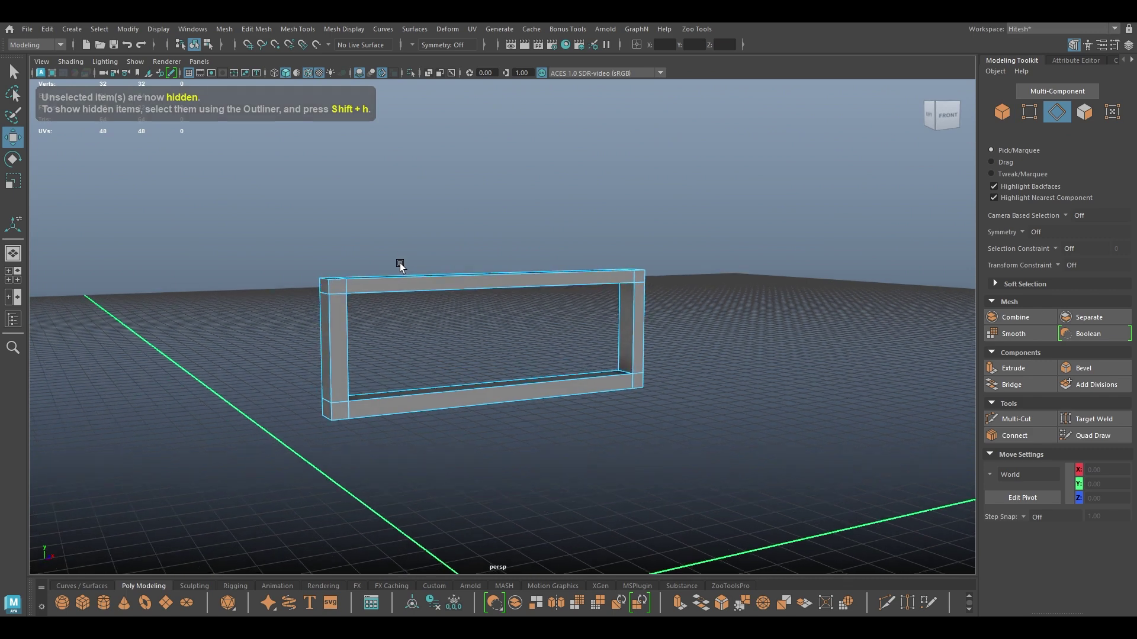
left_click_drag(402, 257, 406, 282, "alt")
scroll(407, 282, "up", 5)
double_click(274, 347)
double_click(261, 337, "shift")
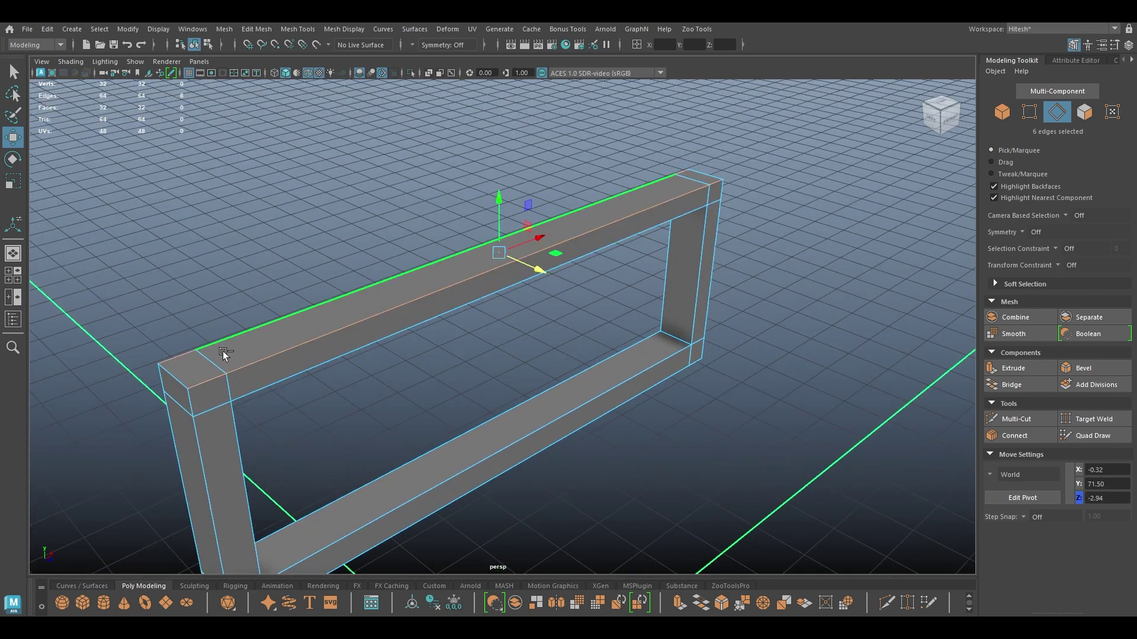
double_click(175, 396)
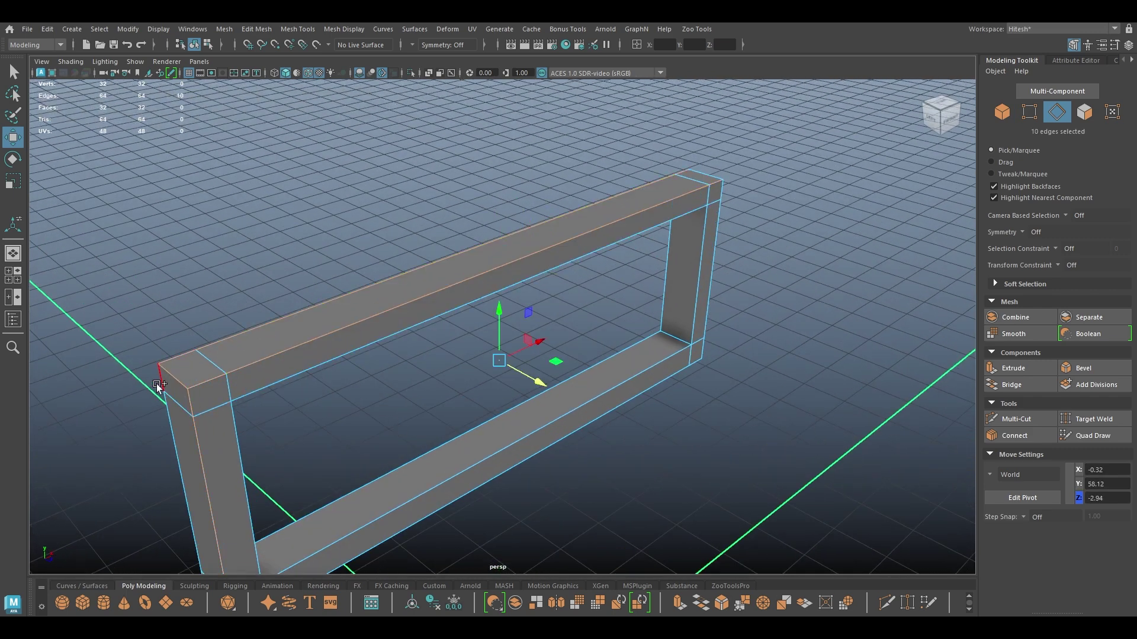
double_click(269, 383, "shift")
double_click(373, 519, "shift")
double_click(372, 491, "shift")
double_click(418, 526, "shift")
Step: Add the vent frame's underside, outer corner and back edges to the edge selection
left_click_drag(631, 522, 607, 392, "alt")
double_click(456, 424, "shift")
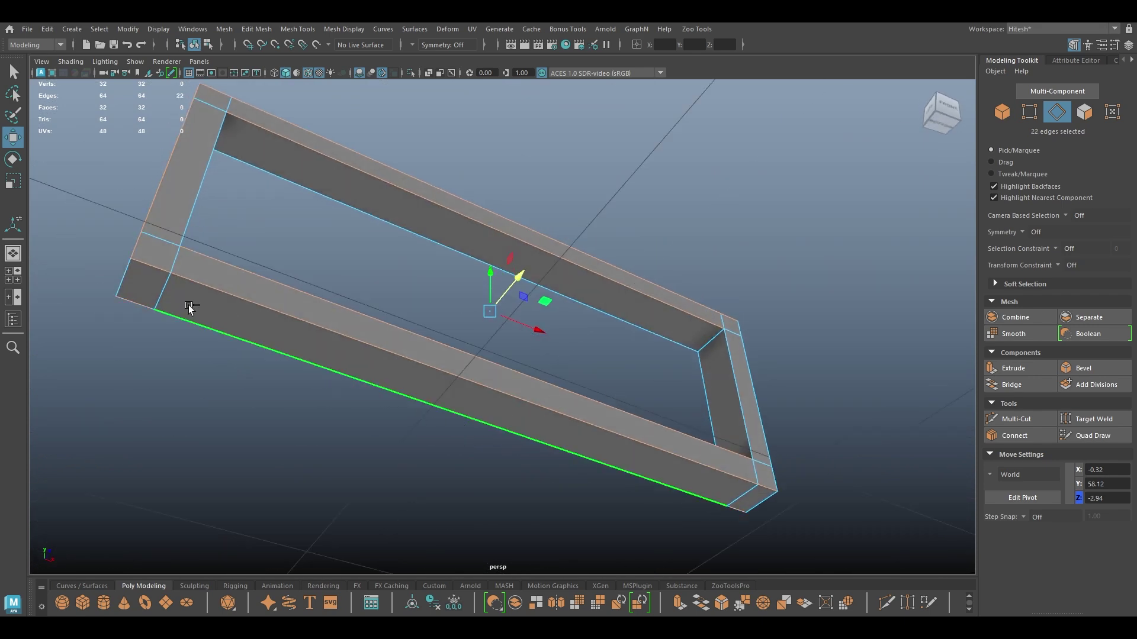
left_click_drag(153, 323, 109, 363, "alt")
double_click(622, 292, "shift")
double_click(642, 292, "shift")
double_click(668, 293, "shift")
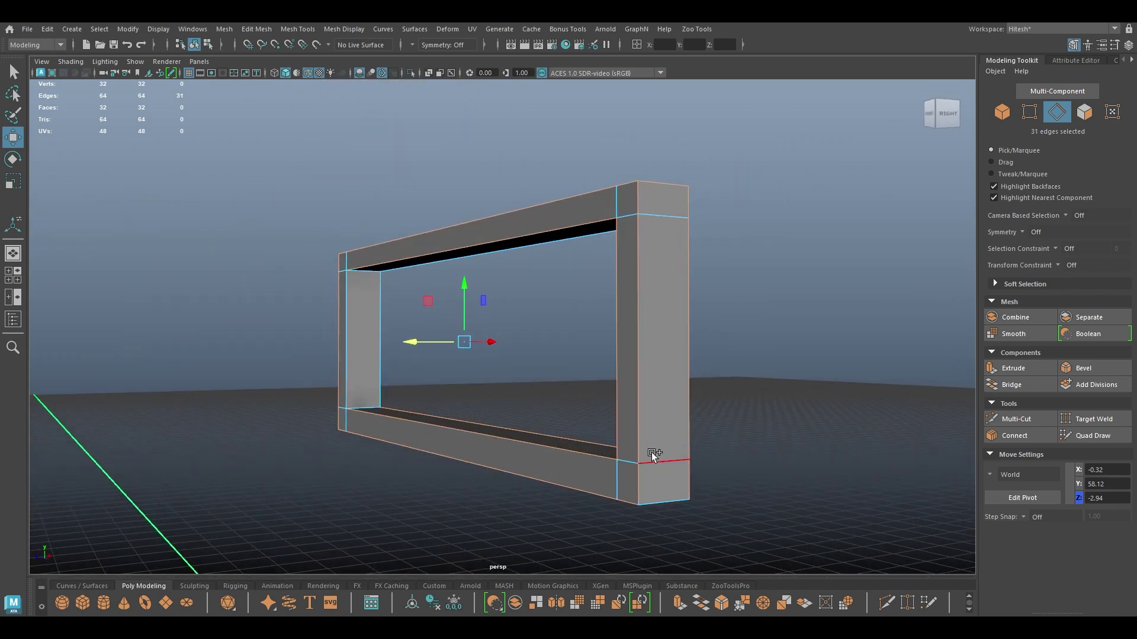
left_click_drag(657, 505, 351, 343, "alt")
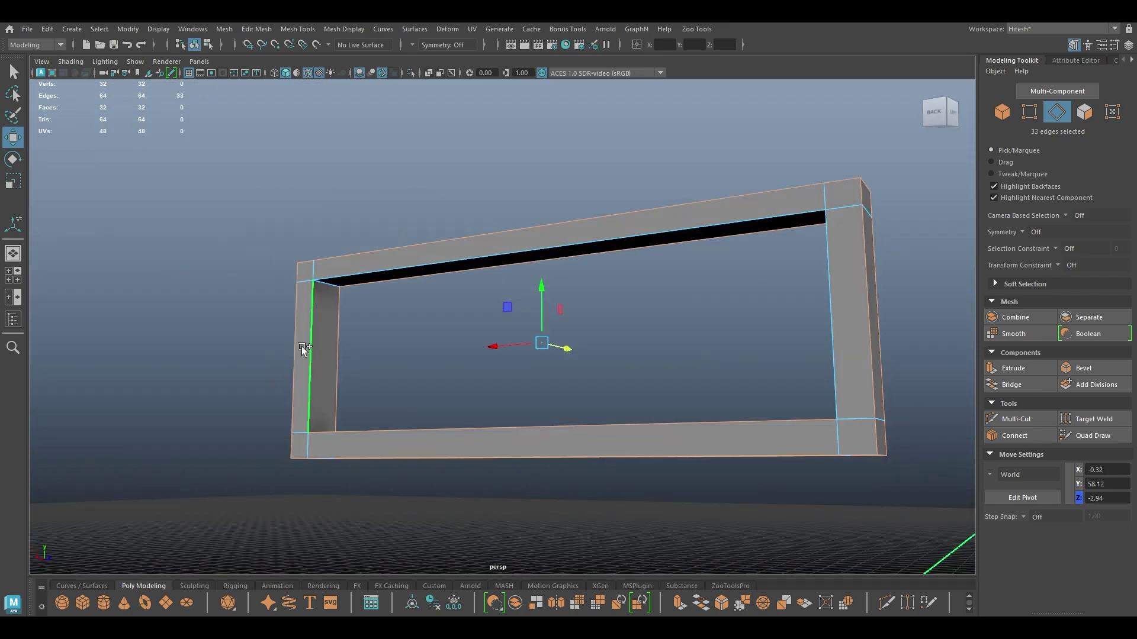
left_click(837, 317, "shift")
left_click_drag(837, 317, 254, 237, "alt")
key("ctrl+b")
key("ctrl+z")
key("ctrl+z")
right_click_drag(255, 237, 277, 345, "alt")
left_click_drag(238, 373, 485, 405, "alt")
key("ctrl+b")
key("w")
key("ctrl+z")
Step: Add the remaining missed edges at the vent frame's corners to the edge selection
left_click(203, 263, "shift")
left_click(263, 404, "shift")
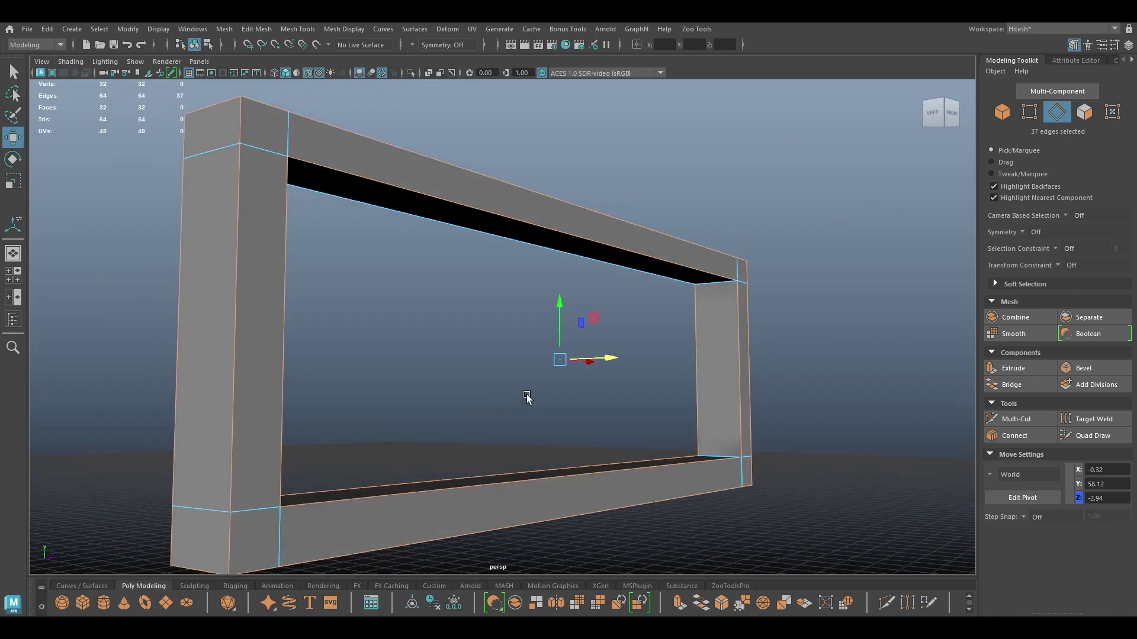
left_click(726, 414, "shift")
Step: Bevel the vent frame's selected edges with a fraction of 0.3 and 2 segments
key("ctrl+b")
left_click_drag(467, 377, 446, 353, "alt")
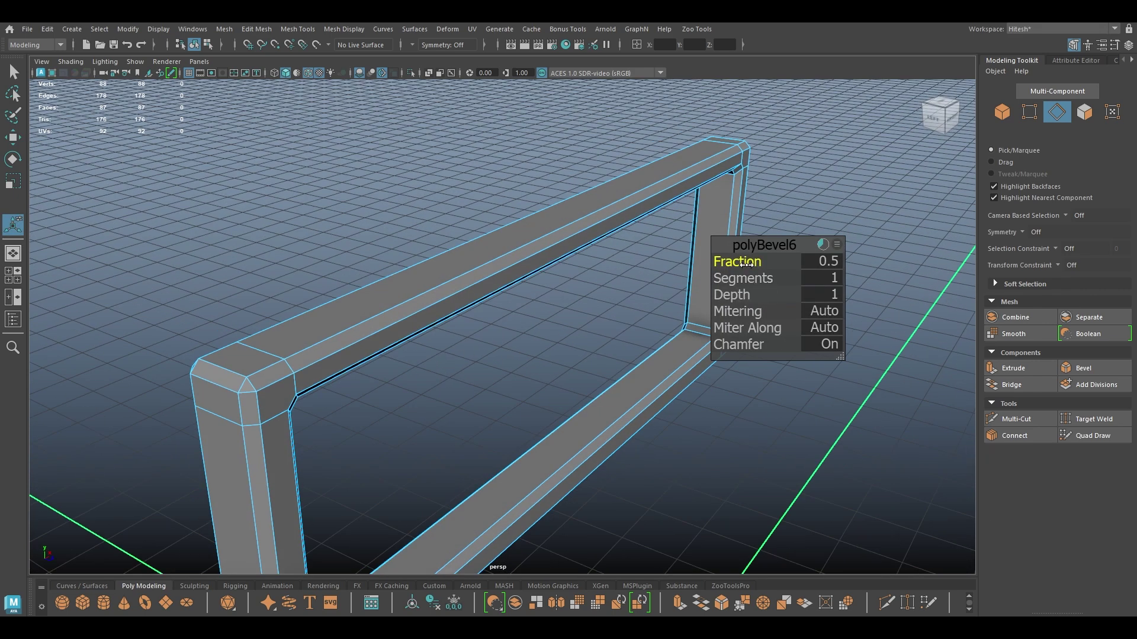
mouse_move(741, 262)
left_mouse_down()
mouse_move(784, 283)
mouse_move(732, 264)
left_mouse_up()
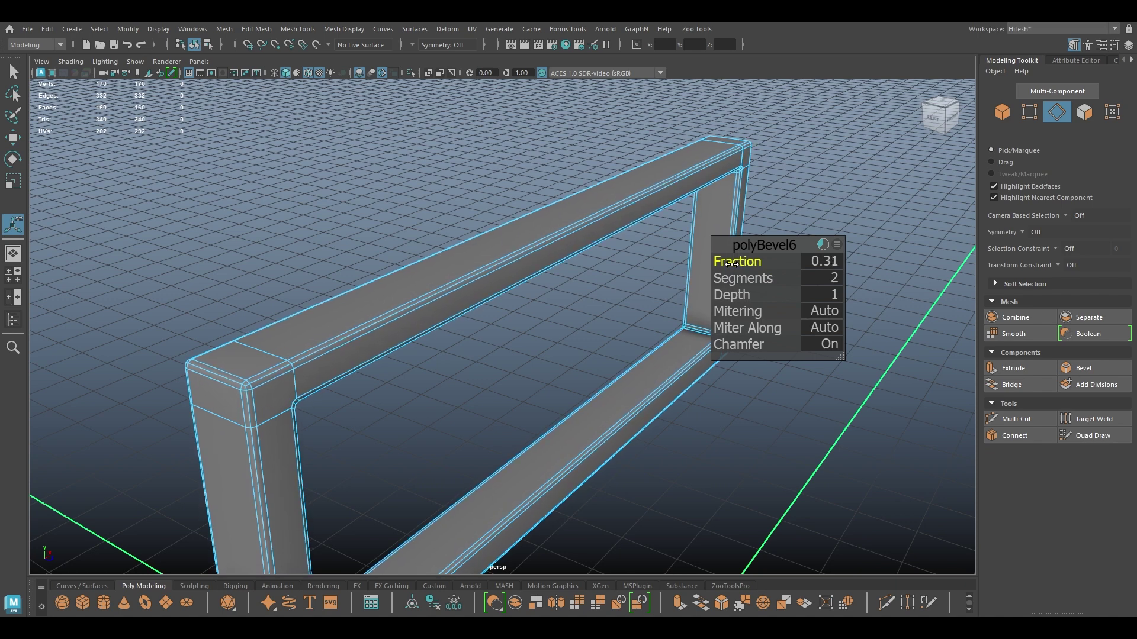
left_click_drag(558, 339, 405, 322, "alt")
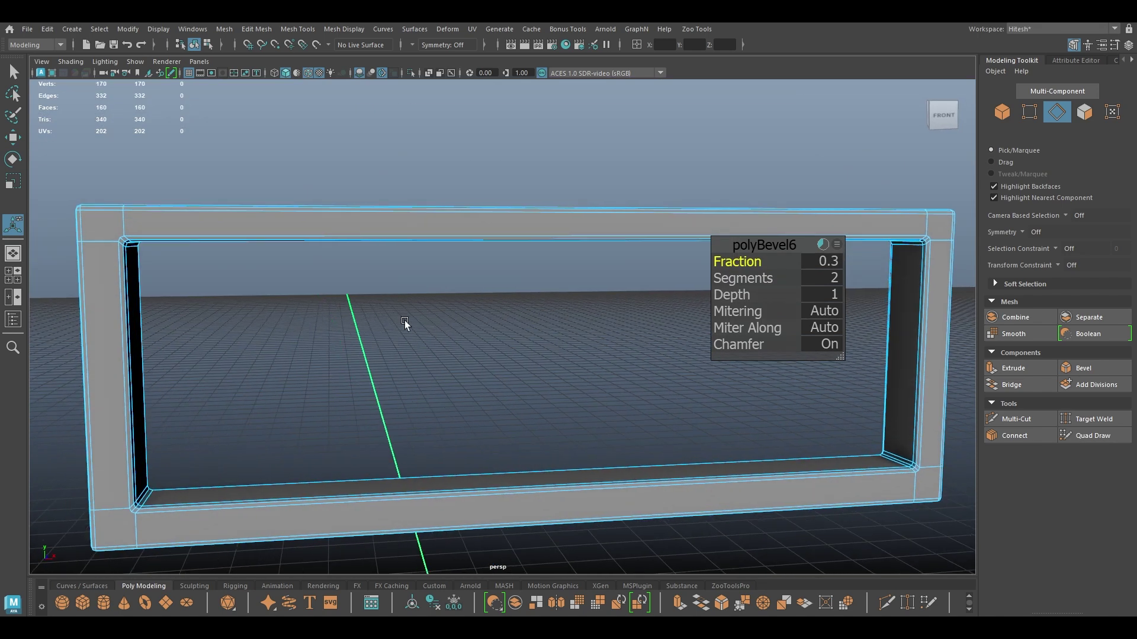
key("w")
Step: Connect the inner and outer corner vertices diagonally at the vent frame's two upper front corners and lower-right front corner
middle_click_drag(274, 305, 409, 408, "alt")
left_click_drag(408, 409, 331, 462, "alt")
middle_click_drag(331, 462, 642, 466, "alt")
scroll(540, 505, "up", 3)
middle_click_drag(602, 502, 566, 447, "alt")
left_click_drag(566, 446, 528, 471, "alt")
right_click_drag(403, 367, 347, 287)
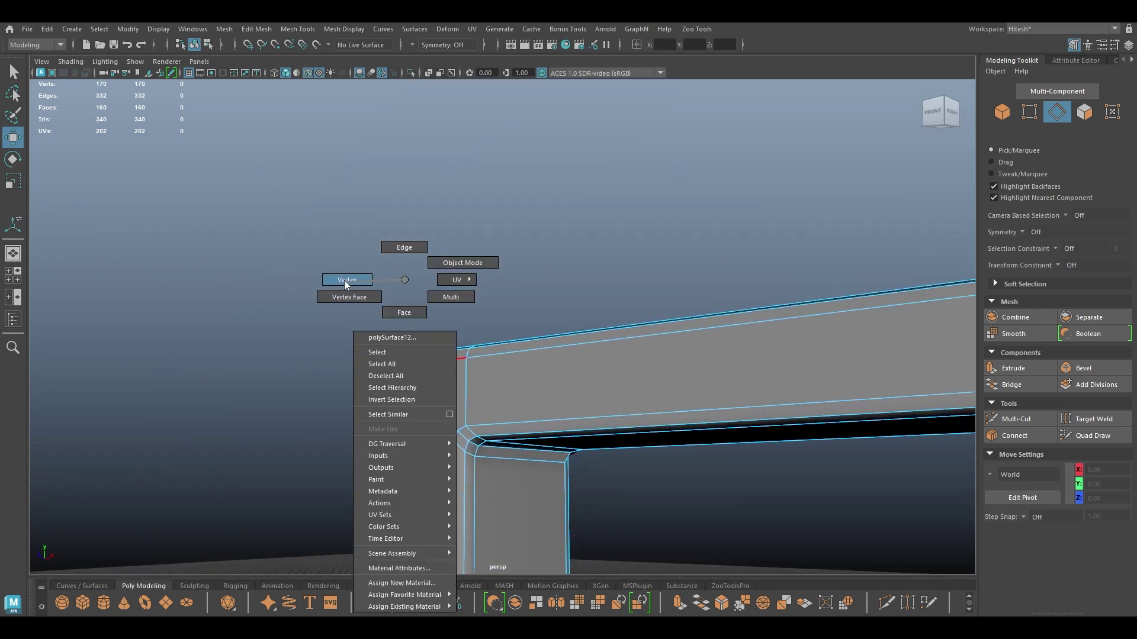
left_click(422, 396)
right_click_drag(406, 378, 396, 485, "shift")
left_click_drag(519, 436, 462, 348, "alt")
left_click(461, 346)
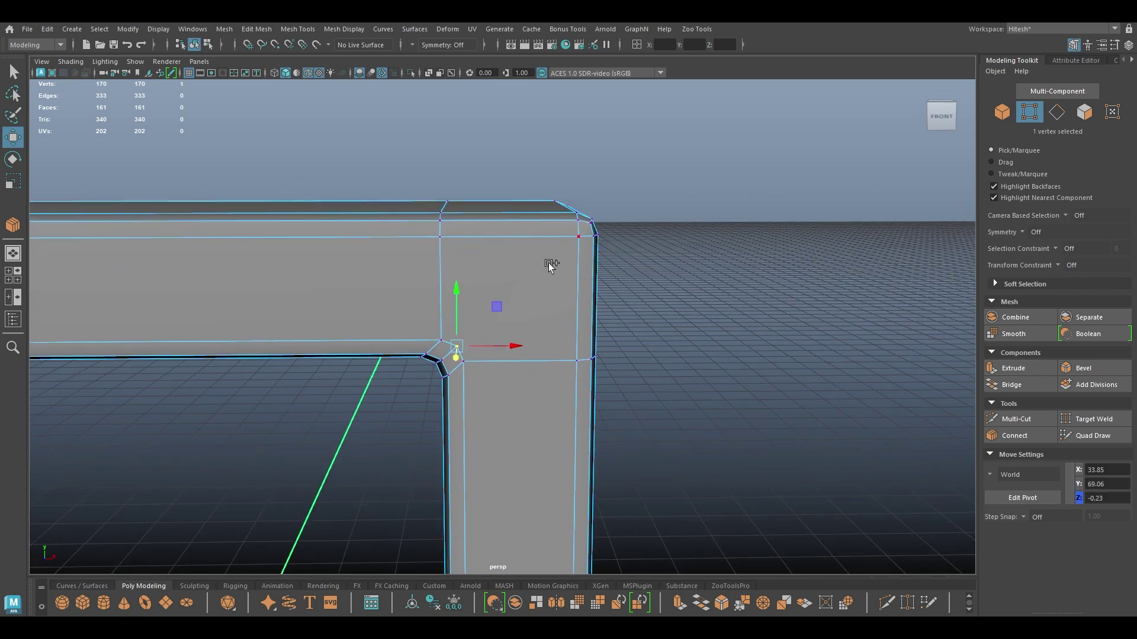
right_click_drag(554, 261, 521, 266, "shift")
left_click_drag(470, 340, 449, 436, "alt")
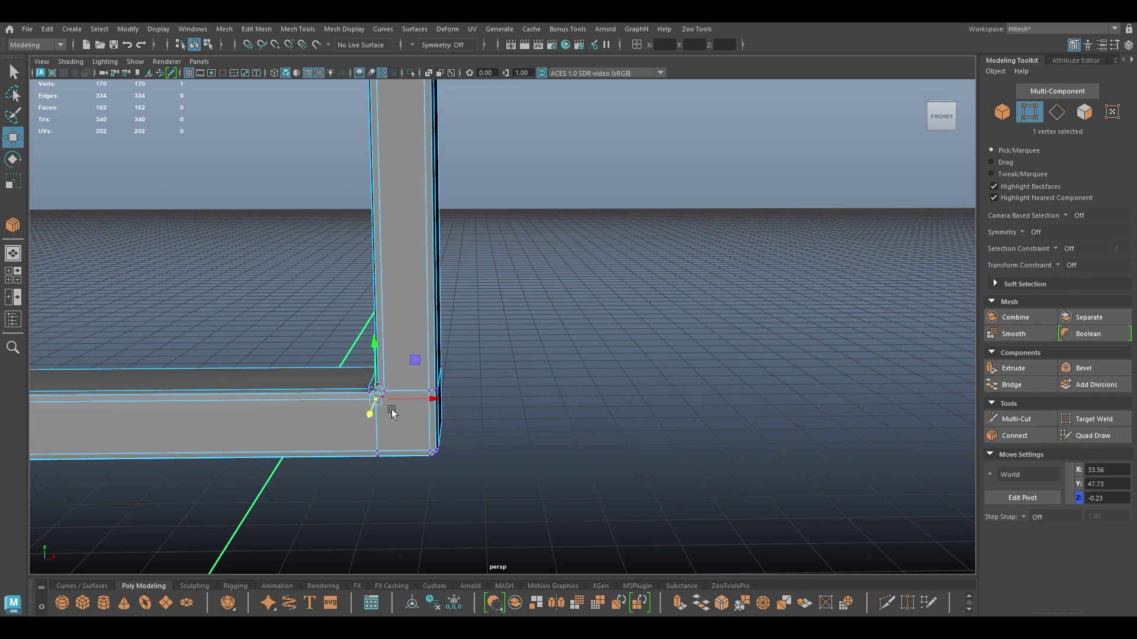
left_click(410, 431, "shift")
key("g")
Step: Connect the inner and outer vertices at the vent frame's lower-left front corner and the adjoining back corner
middle_click_drag(411, 432, 943, 403, "alt")
left_click_drag(943, 404, 842, 411, "alt")
left_click(763, 431)
left_click(718, 462, "shift")
right_click_drag(718, 462, 725, 461, "shift")
left_click_drag(726, 460, 521, 414, "alt")
left_click(307, 378)
left_click(329, 396, "shift")
right_click_drag(329, 396, 363, 246, "shift")
middle_click_drag(364, 245, 588, 459, "alt")
left_click_drag(503, 365, 511, 498, "alt")
Step: Undo the diagonal corner connections and the vent frame's bevel
key("ctrl+z")
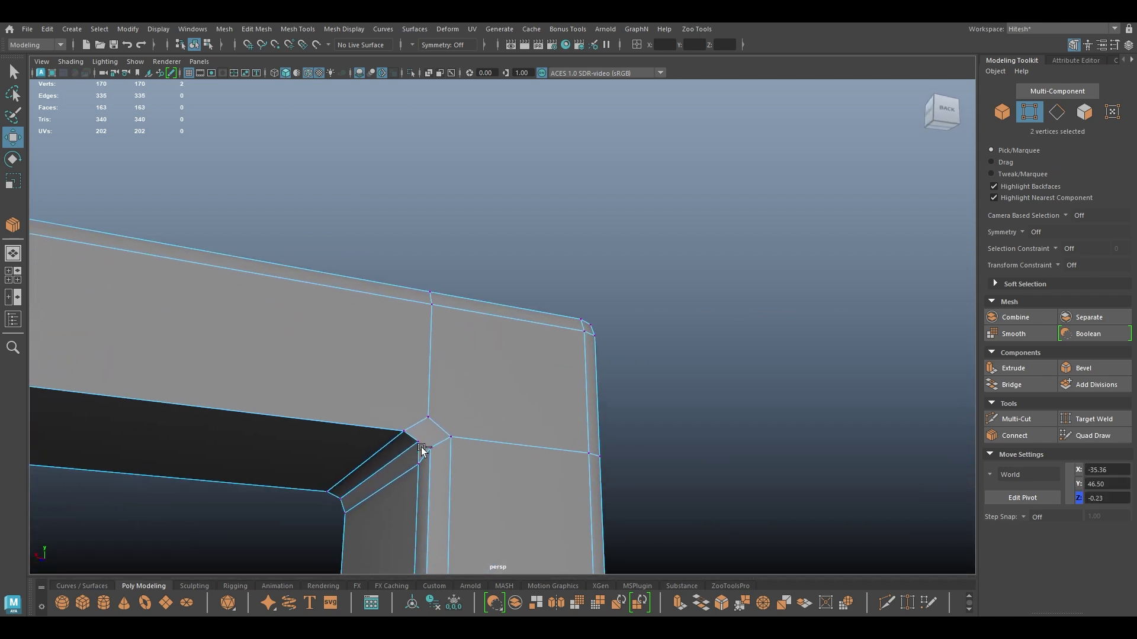
key("ctrl+z")
key("ctrl+z")
key("ctrl+z")
key("ctrl+z")
key("ctrl+z")
key("ctrl+z")
key("ctrl+z")
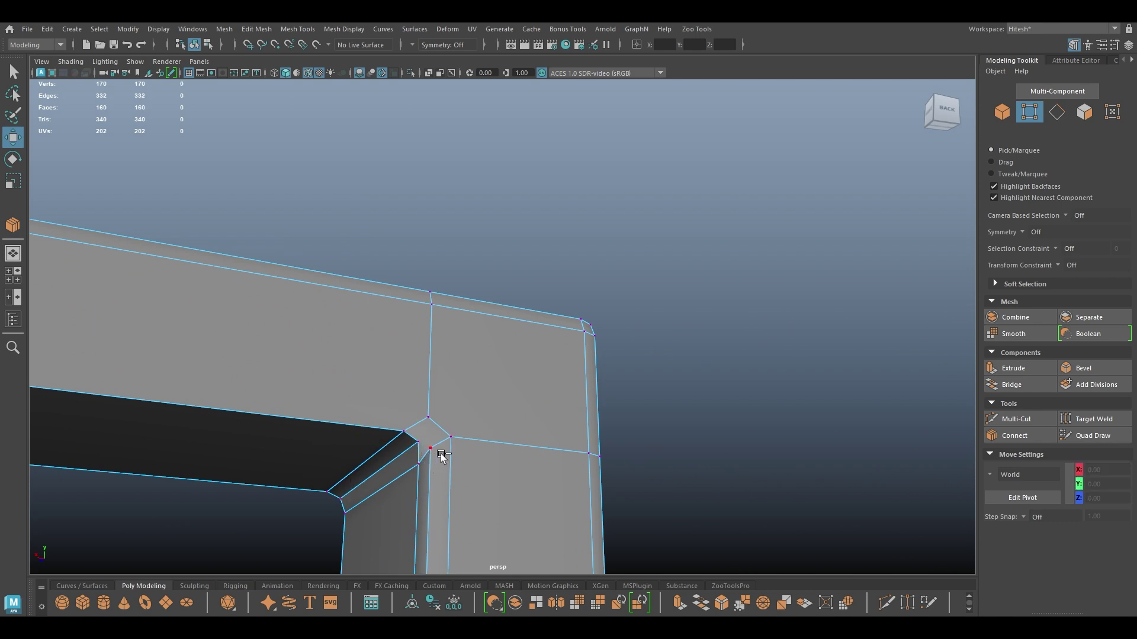
key("ctrl+z")
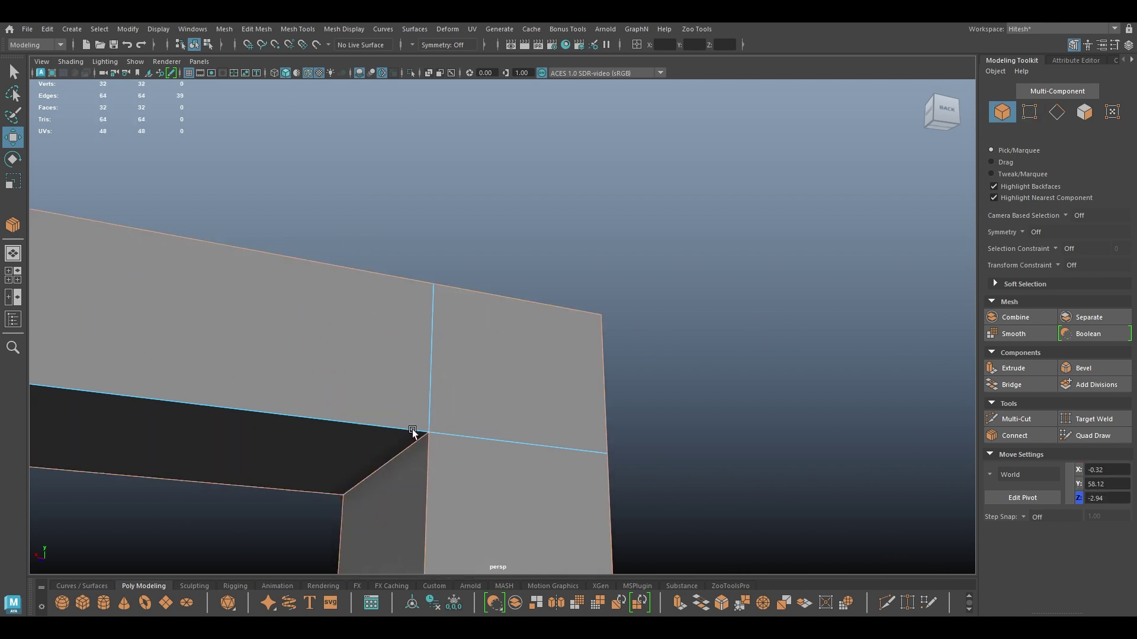
Step: Add the missed inner edge along the back of the vent frame's opening to the edge selection
left_click_drag(416, 452, 328, 361, "alt")
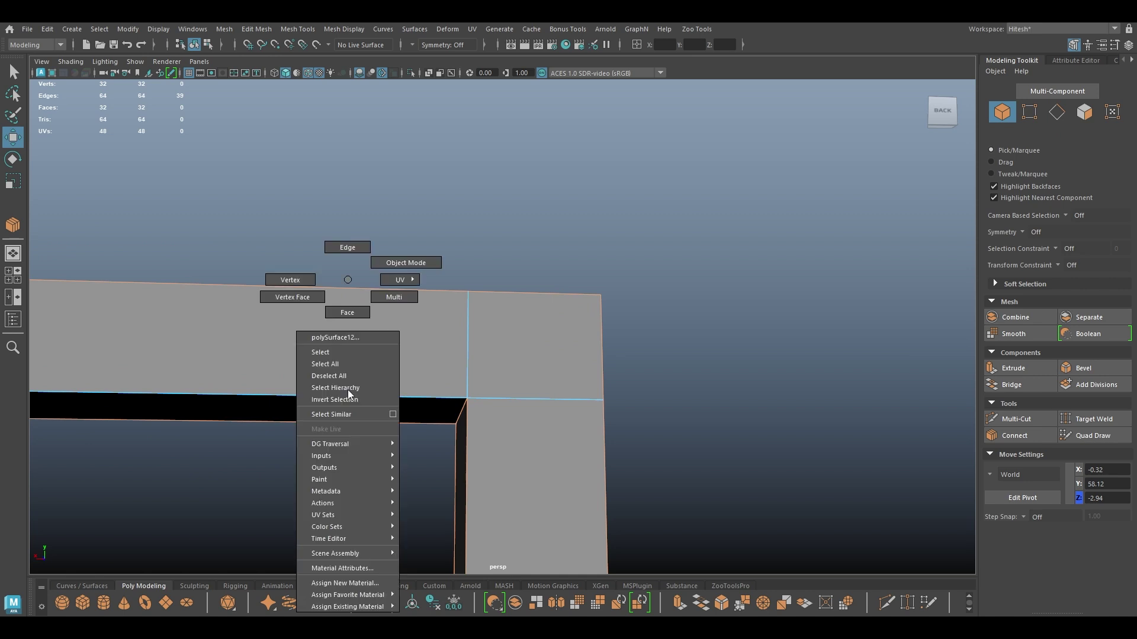
right_click_drag(348, 390, 349, 350)
left_click(389, 393, "shift")
scroll(468, 367, "down", 3)
left_click_drag(468, 331, 460, 289, "alt")
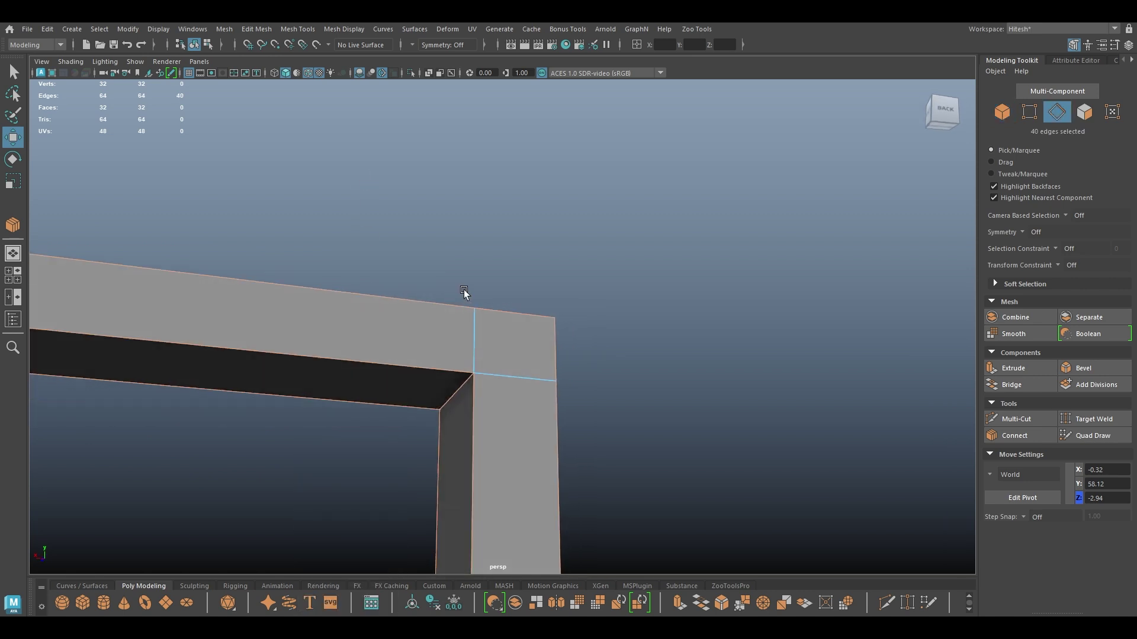
scroll(462, 314, "down", 3)
middle_click_drag(462, 319, 800, 307, "alt")
right_click_drag(799, 308, 488, 215, "alt")
left_click_drag(488, 215, 691, 278, "alt")
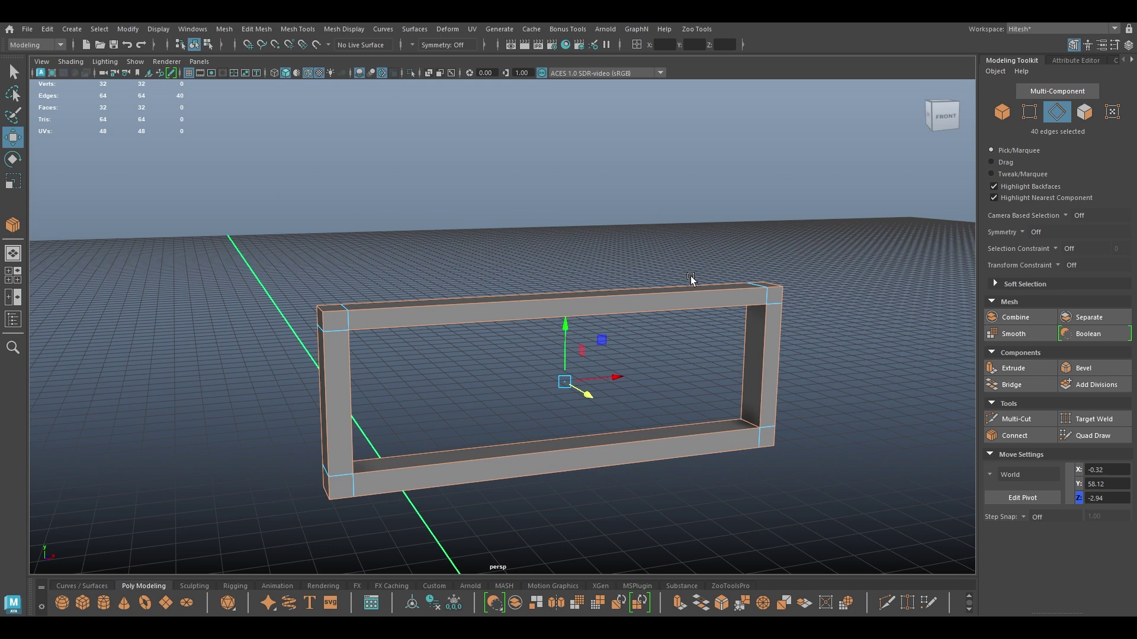
Step: Bevel the vent frame's complete edge selection with a small fraction and an added segment
key("ctrl+b")
left_click_drag(621, 245, 801, 237, "alt")
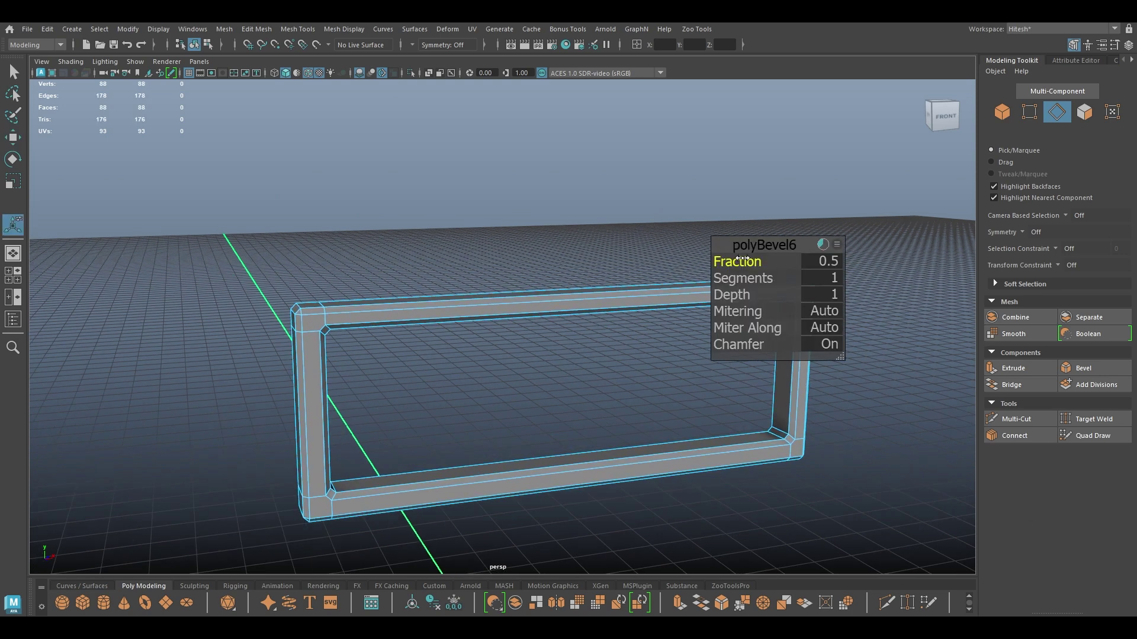
right_click_drag(742, 258, 727, 413, "alt")
left_click_drag(746, 262, 797, 279)
left_click_drag(616, 249, 722, 259, "alt")
key("w")
Step: Connect the inner and outer corner vertices diagonally at the vent frame's upper-left front corner
left_click_drag(411, 309, 173, 297, "alt")
scroll(172, 297, "up", 4)
middle_click_drag(173, 297, 551, 333, "alt")
right_click(436, 252)
right_click_drag(436, 252, 379, 248)
left_click_drag(355, 307, 269, 315, "alt")
scroll(269, 315, "up", 3)
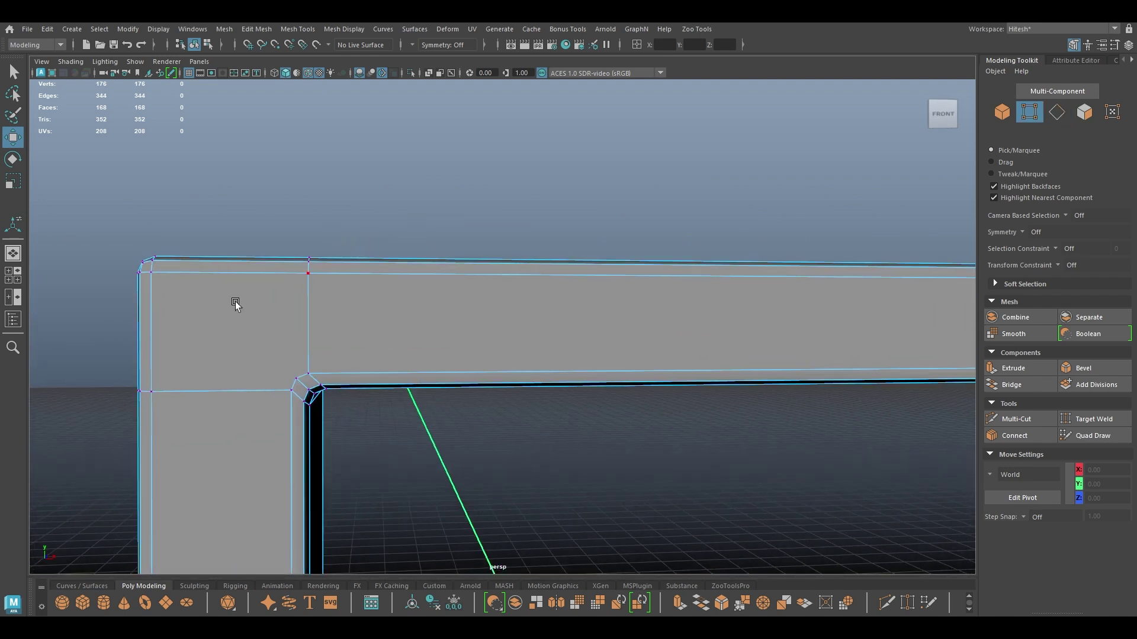
left_click(155, 275)
right_click_drag(276, 367, 270, 478, "shift")
scroll(383, 325, "down", 3)
left_click_drag(383, 325, 437, 345, "alt")
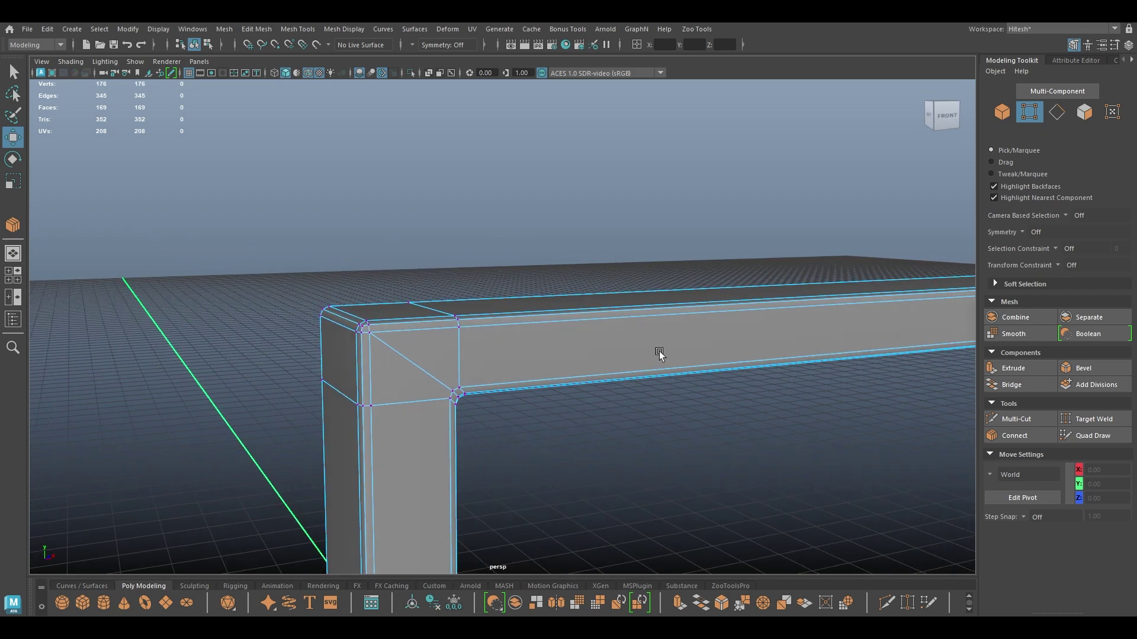
Step: Connect the inner and outer vertices diagonally at the vent frame's upper-right and lower-right front corners
middle_click_drag(926, 329, 485, 318, "alt")
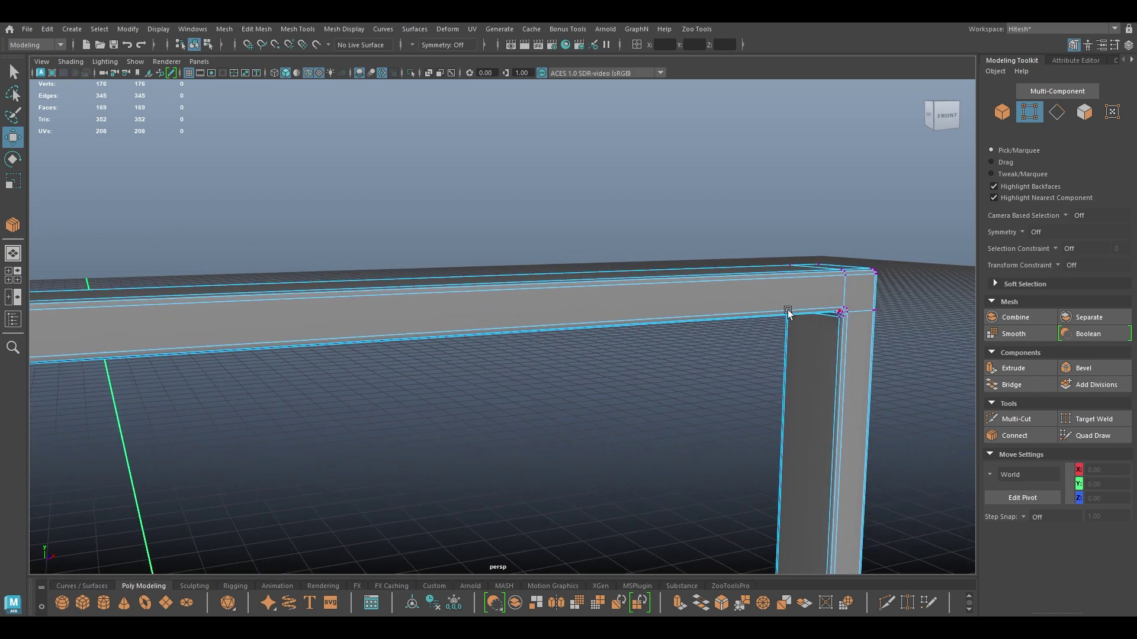
left_click(682, 320)
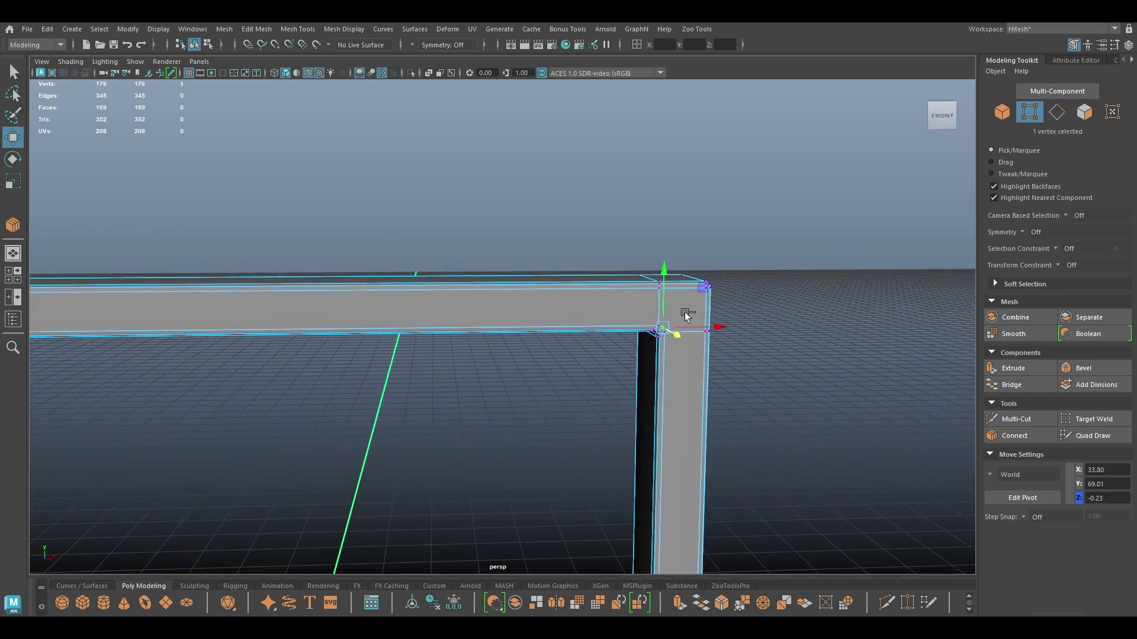
left_click(696, 297, "shift")
right_click_drag(695, 297, 719, 495, "shift")
middle_click_drag(719, 496, 654, 396, "alt")
left_click(647, 392)
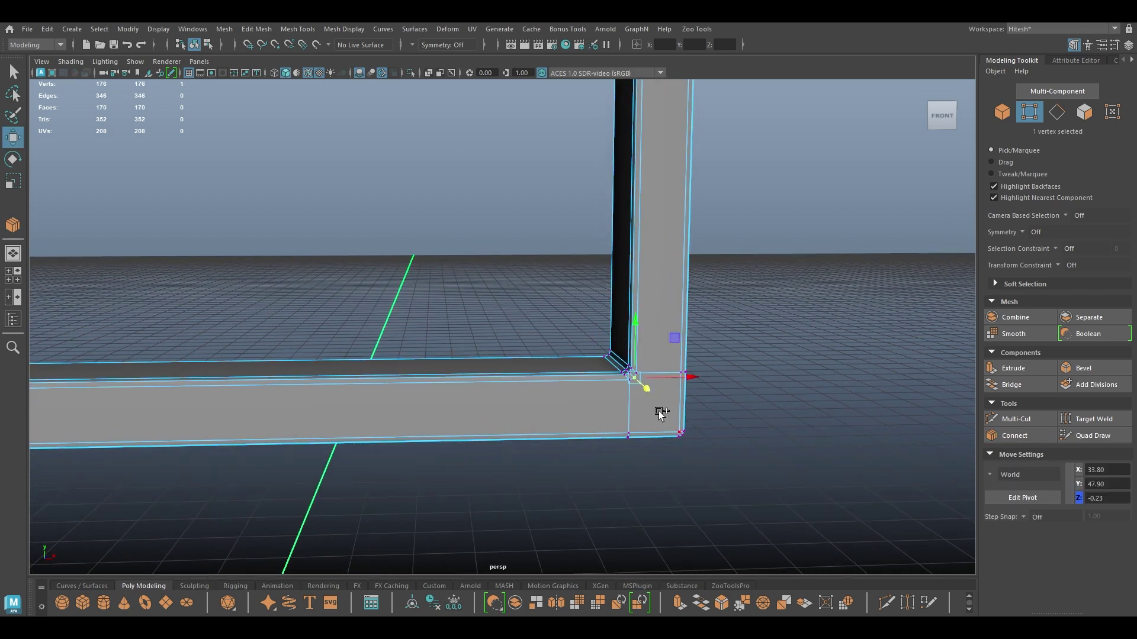
left_click(658, 411, "shift")
key("g")
key("w")
Step: Connect the inner and outer vertices diagonally at the vent frame's lower-left front corner
middle_click_drag(409, 395, 582, 340, "alt")
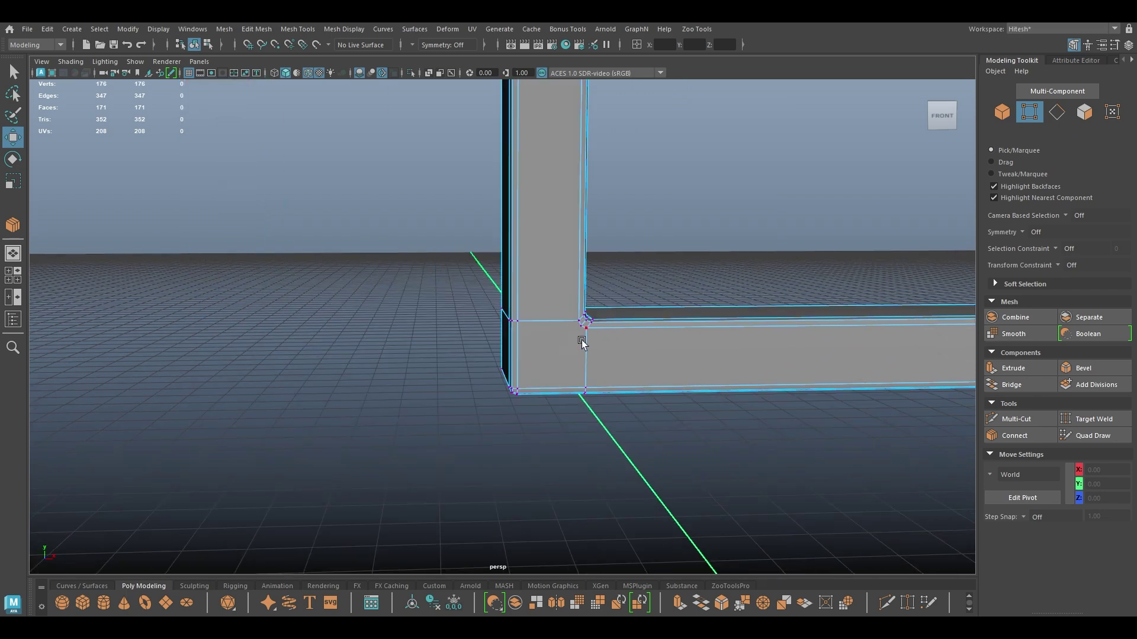
left_click(578, 342)
key("g")
key("w")
Step: Connect the inner and outer vertices diagonally at the lower and upper back corners on one side of the vent frame
left_click_drag(486, 374, 744, 371, "alt")
left_click_drag(403, 414, 436, 400, "alt")
left_click(477, 393)
left_click(605, 521, "shift")
right_click_drag(605, 521, 479, 121, "shift")
middle_click_drag(493, 189, 505, 349, "alt")
right_click_drag(504, 349, 617, 327, "alt")
middle_click_drag(526, 148, 531, 229, "alt")
left_click(495, 229)
left_click(559, 178, "shift")
key("g")
key("w")
Step: Connect the inner and outer vertices diagonally at the two back corners on the vent frame's opposite side
middle_click_drag(421, 246, 752, 236, "alt")
scroll(678, 228, "down", 3)
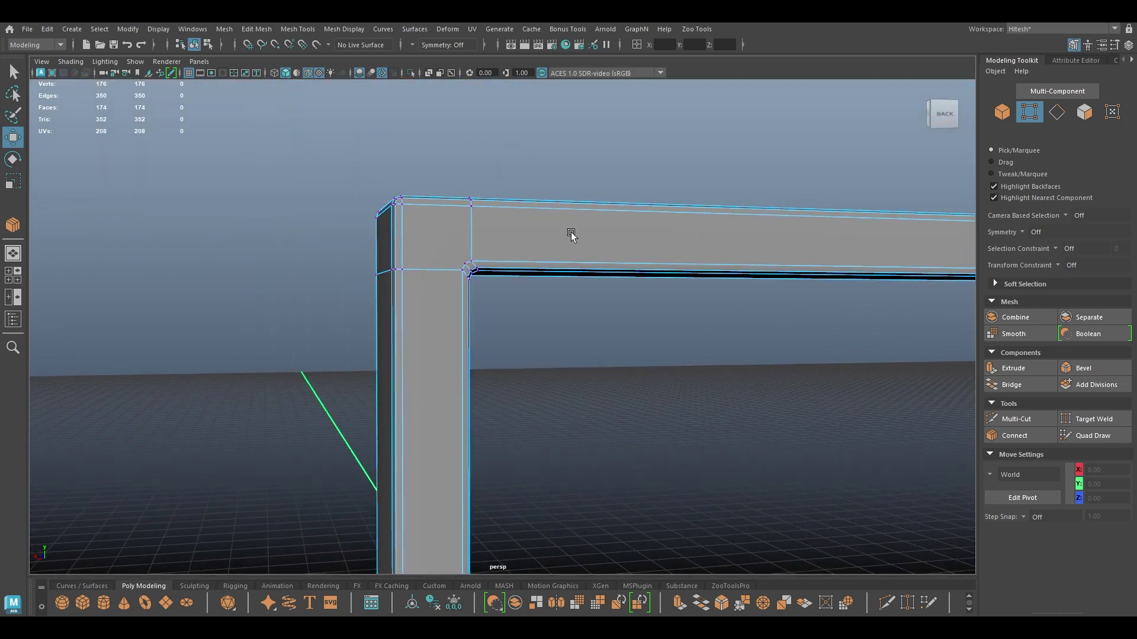
left_click(422, 211)
key("g")
key("w")
middle_click_drag(602, 405, 585, 193, "alt")
left_click_drag(438, 165, 414, 221, "alt")
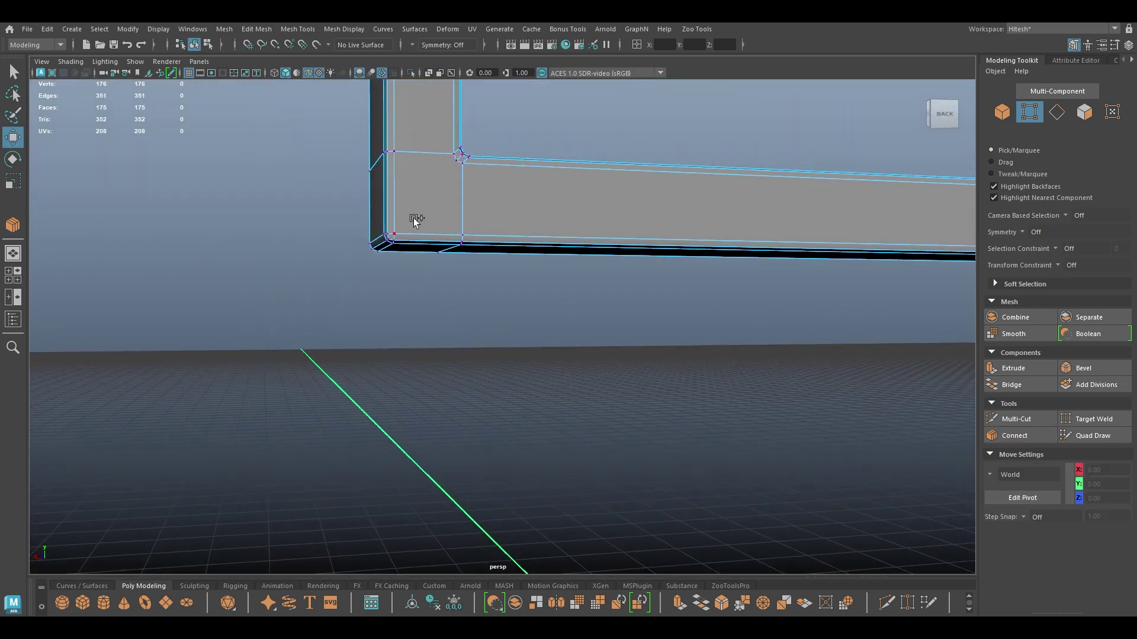
left_click(415, 216)
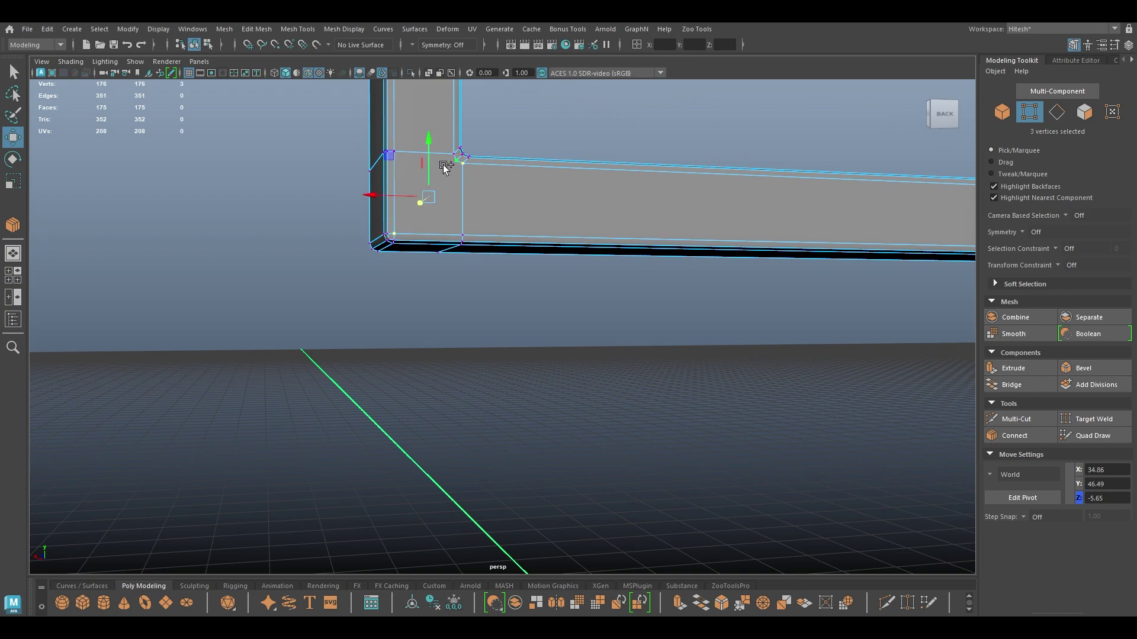
key("g")
Step: Return the vent frame to object mode and bring the rest of the scene back into view
left_click_drag(451, 283, 695, 332, "alt")
right_click_drag(695, 333, 669, 273, "alt")
middle_click_drag(669, 272, 735, 434, "alt")
right_click_drag(694, 340, 752, 263)
key("ctrl+1")
left_click_drag(691, 265, 665, 339, "alt")
key("ctrl+1")
Step: Turn off the wireframe overlay on the shaded models
left_click(786, 310)
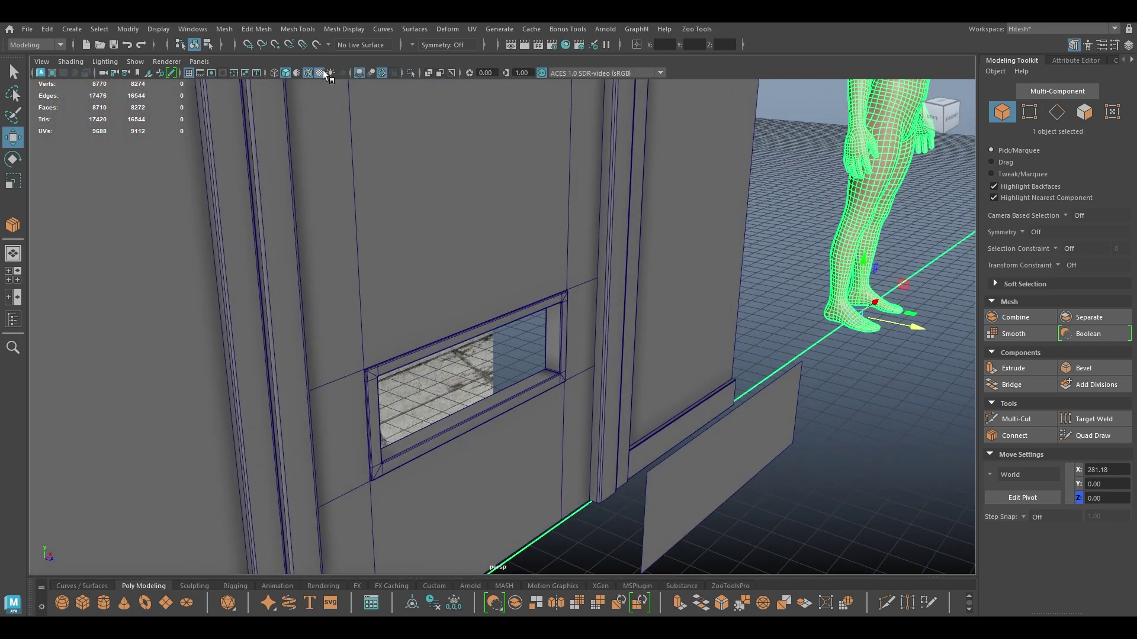
left_click(308, 73)
scroll(443, 148, "down", 5)
mouse_move(443, 147)
left_mouse_down("alt")
mouse_move(485, 183)
mouse_move(563, 188)
left_mouse_up("alt")
left_click_drag(604, 291, 626, 281, "alt")
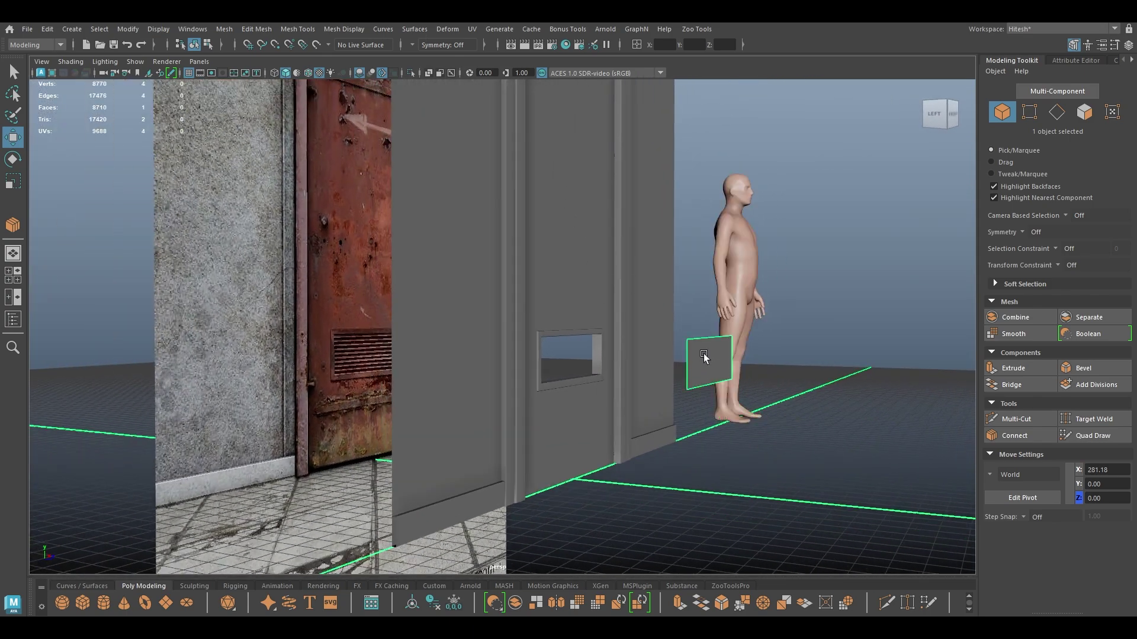
Step: Centre the pivot of the loose vent panel and move the panel into the vent frame's opening at about Z -2.18
left_click(704, 356)
left_click_drag(704, 356, 711, 342, "alt")
key("space")
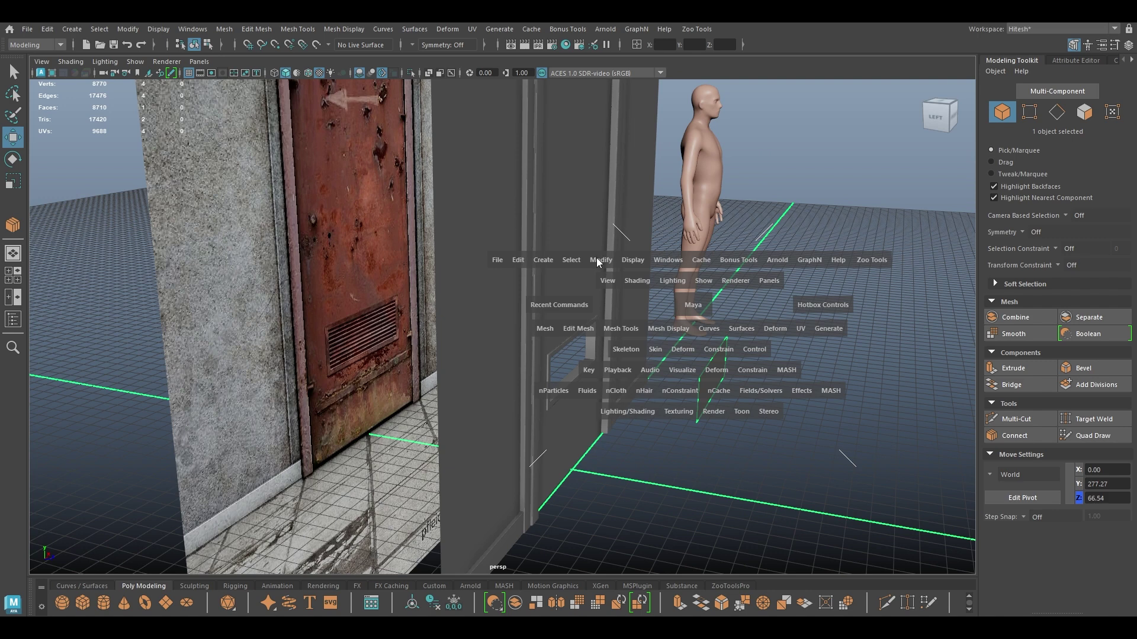
left_click(599, 259)
left_click(621, 349)
left_click_drag(768, 386, 617, 364)
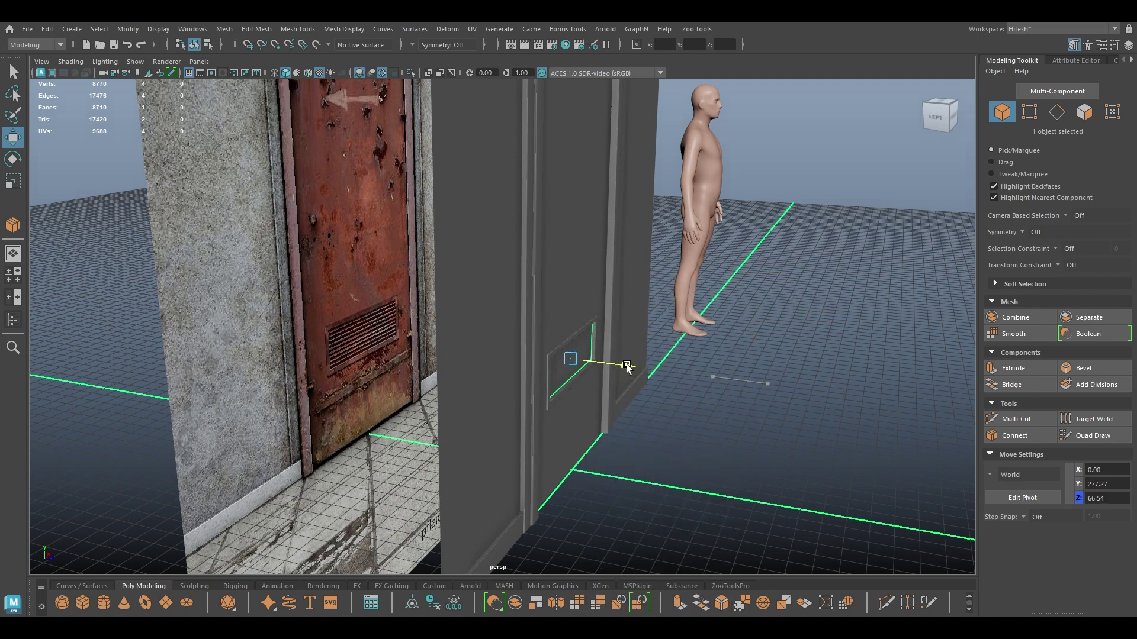
Step: Frame the vent panel in the front view and scale it along Y into a thin horizontal slat
key("f")
key("space")
left_click_drag(551, 348, 552, 374)
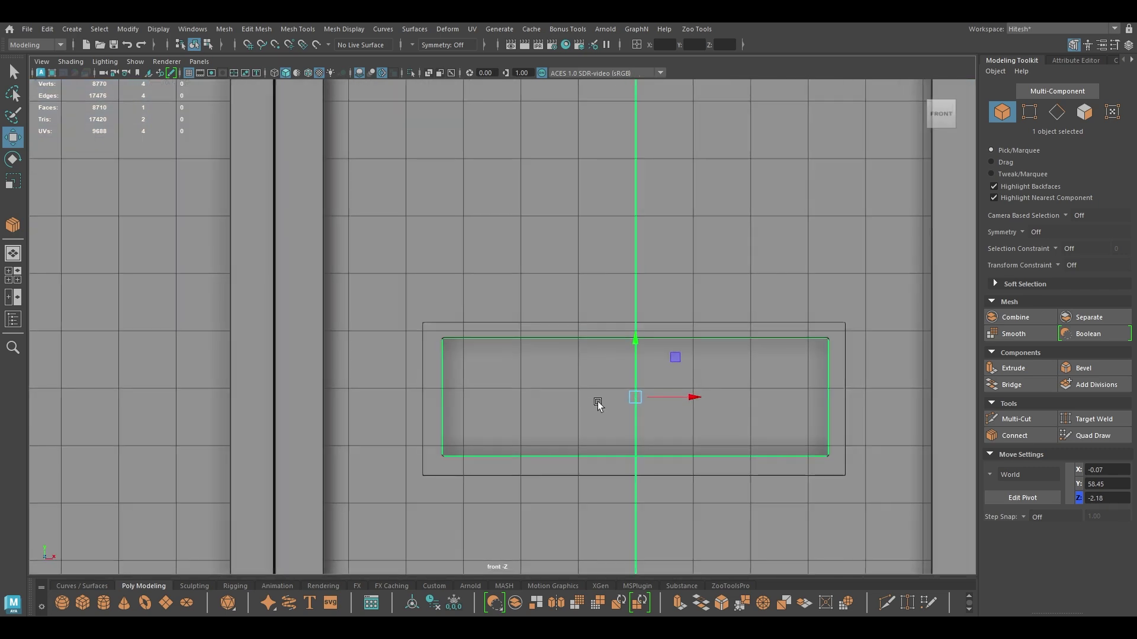
key("r")
mouse_move(584, 265)
left_mouse_down()
mouse_move(585, 318)
mouse_move(592, 255)
left_mouse_up()
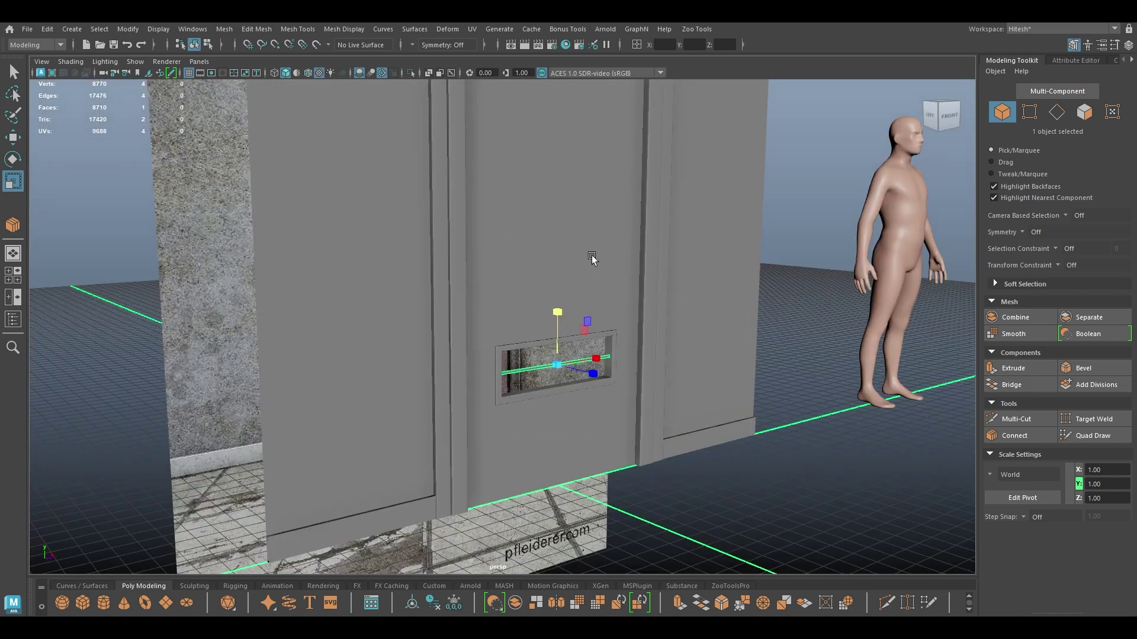
Step: Extrude the thin vent panel's face to give the slat thickness and return it to object mode
key("f")
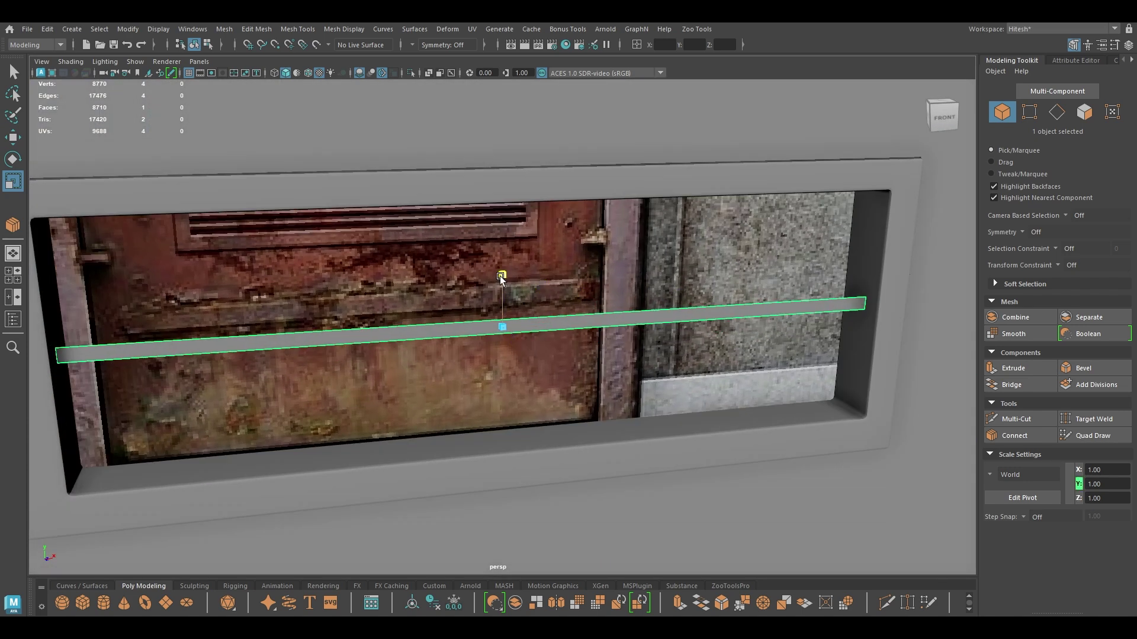
left_click_drag(499, 289, 431, 309, "alt")
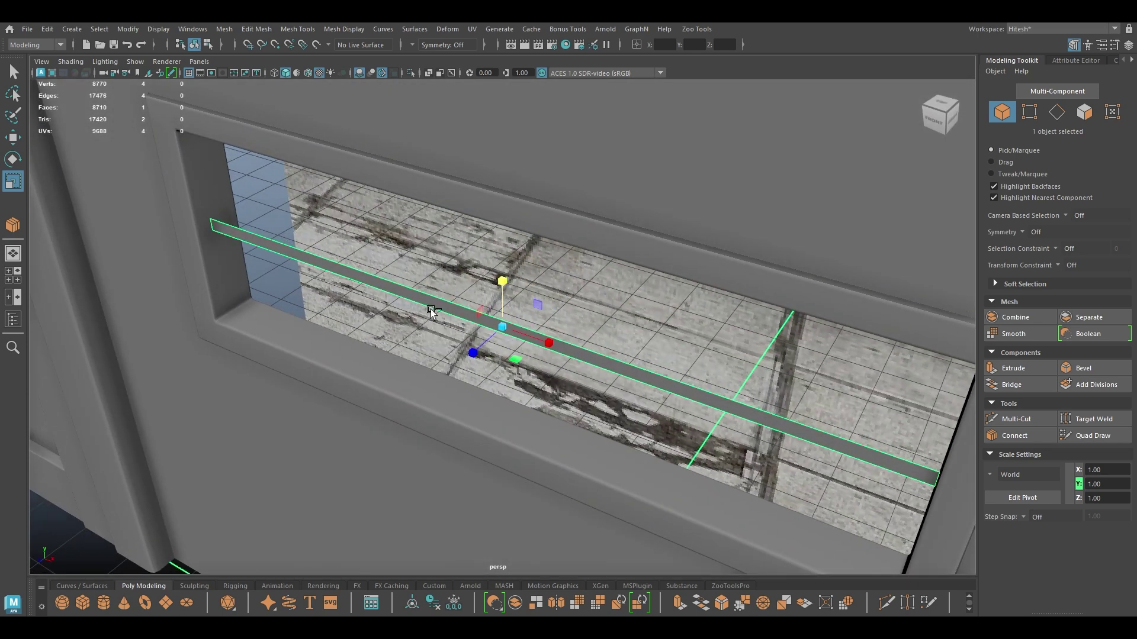
key("ctrl+e")
left_click_drag(709, 261, 782, 260)
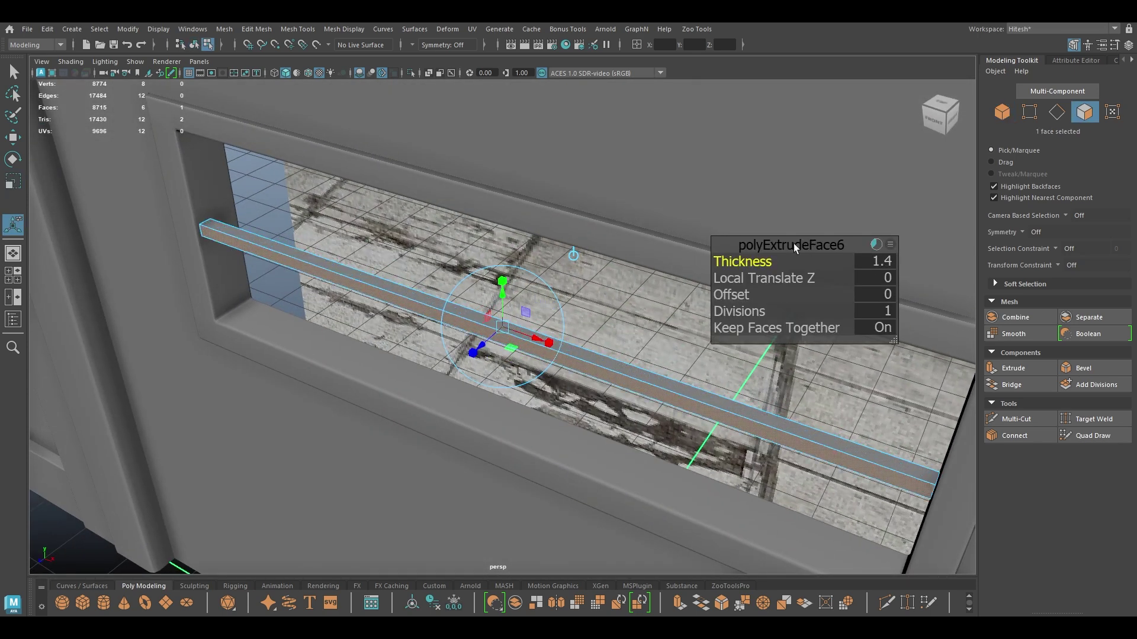
key("w")
right_click_drag(304, 279, 372, 234)
Step: Tilt the slat and place it at the top of the vent opening at about Y 66.13, Z -3.99
left_click_drag(470, 355, 488, 344)
key("r")
key("w")
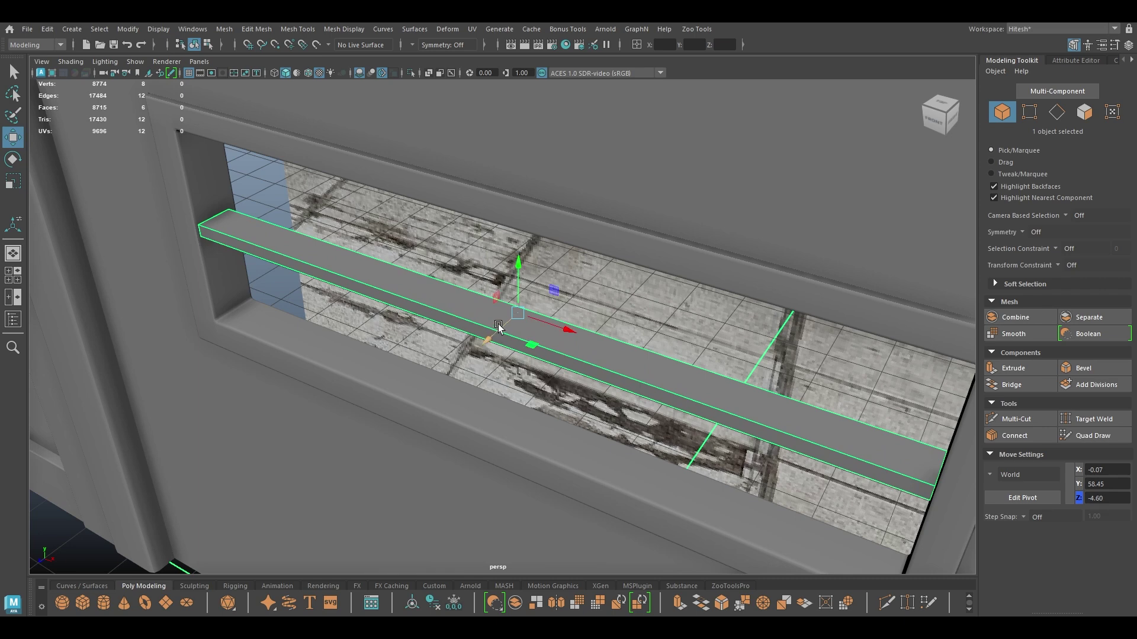
key("e")
left_click_drag(502, 287, 507, 181)
key("w")
left_click_drag(458, 243, 424, 235, "alt")
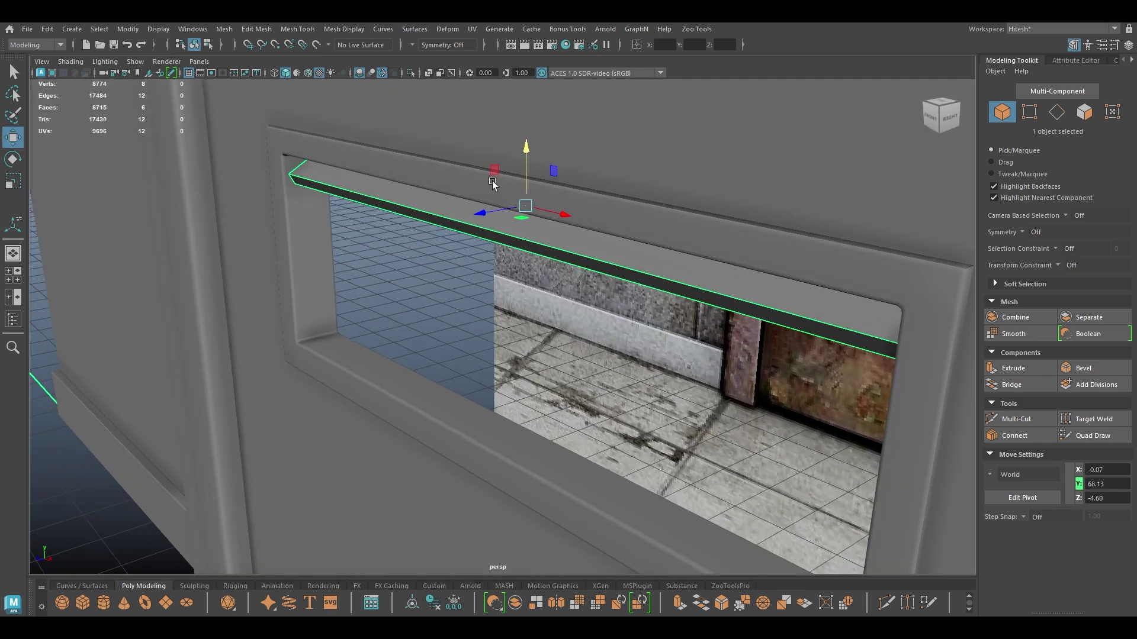
key("e")
key("w")
left_click_drag(497, 203, 503, 308, "alt")
Step: Duplicate the slat downwards in the front view and repeat at equal spacing until five copies fill the vent opening
key("space")
scroll(487, 292, "up", 3)
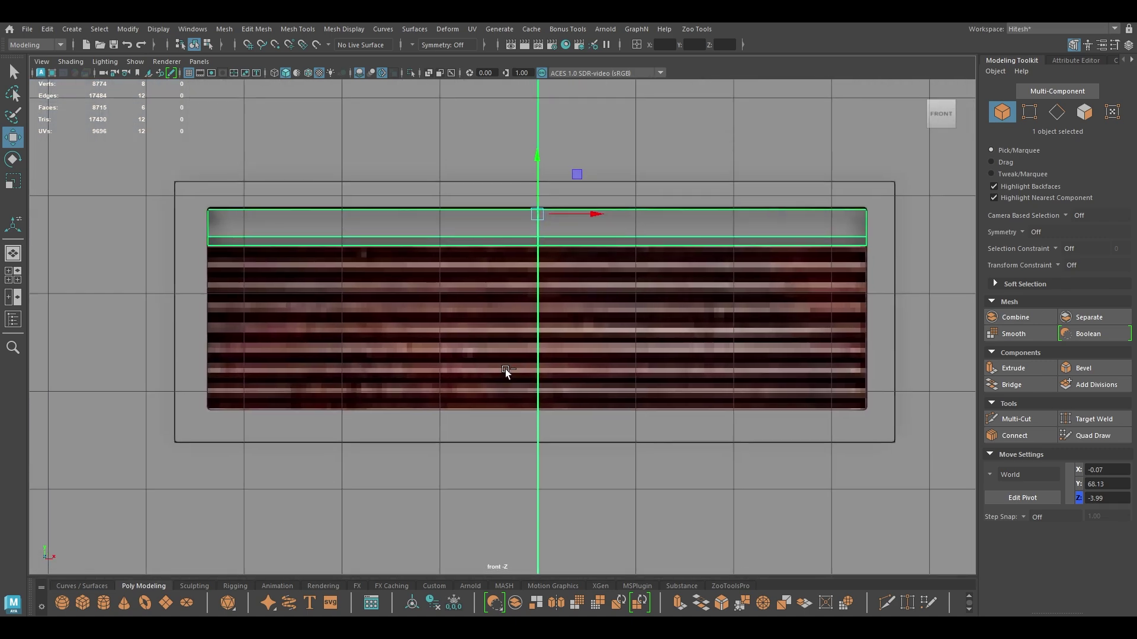
left_click_drag(538, 155, 276, 407)
key("shift+d")
key("shift+d")
key("shift+d")
key("shift+d")
key("space")
right_click_drag(277, 406, 197, 244, "alt")
left_click_drag(197, 244, 620, 324, "alt")
left_click(197, 322)
right_click_drag(620, 325, 482, 337, "alt")
left_click_drag(482, 337, 421, 267, "alt")
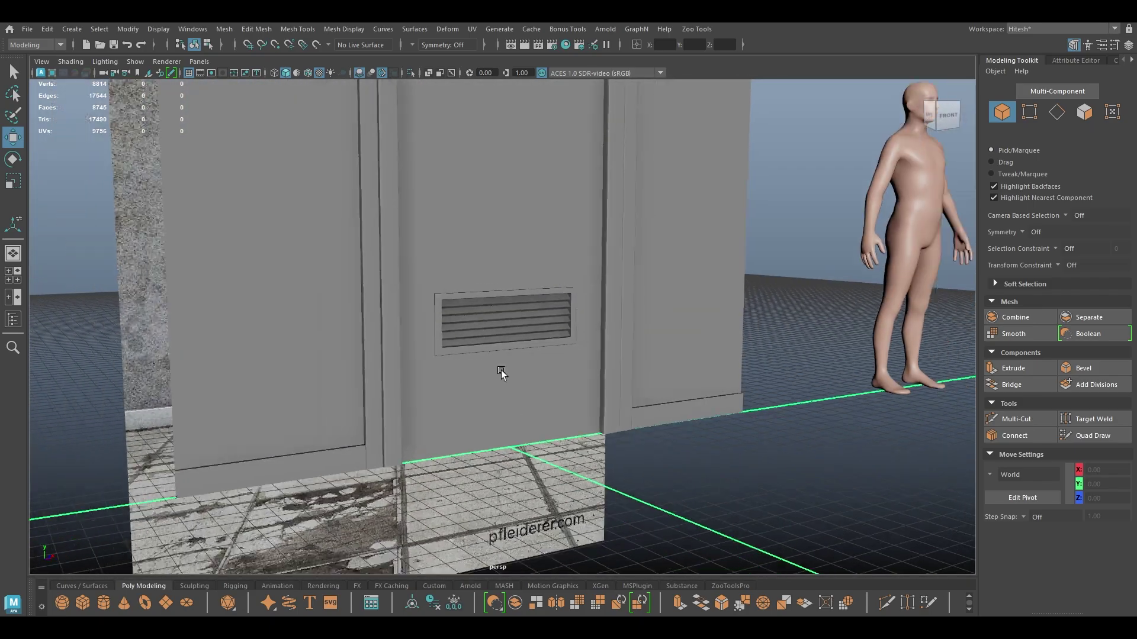
Step: Show the front view in wireframe so the door reference is visible behind the model
right_click_drag(421, 266, 515, 438, "alt")
left_click_drag(515, 438, 523, 297, "alt")
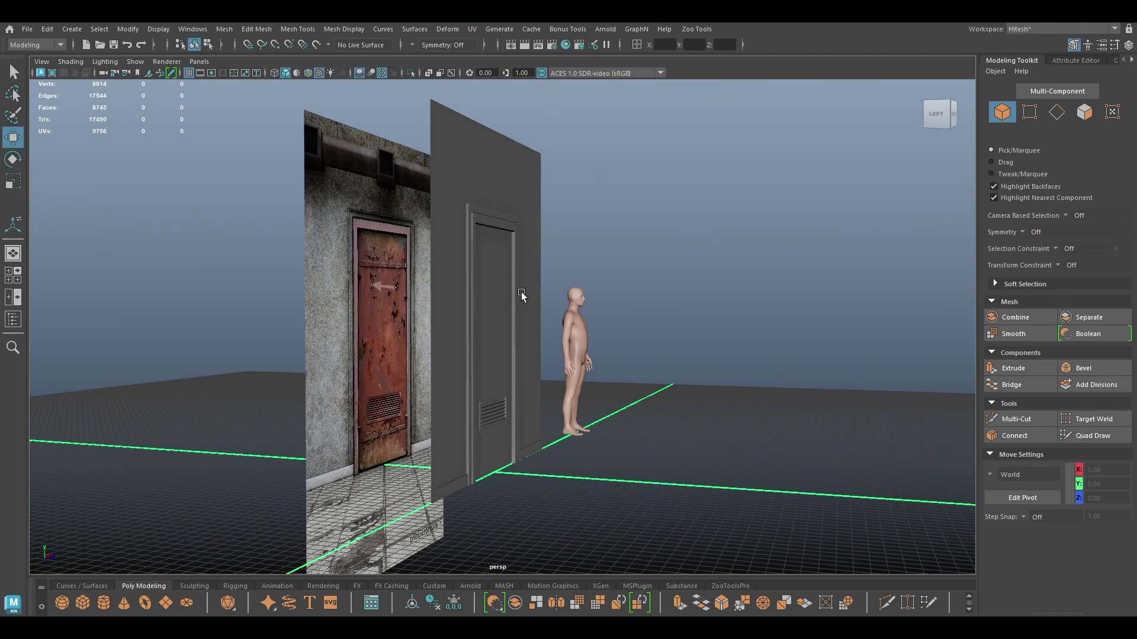
scroll(486, 301, "up", 3)
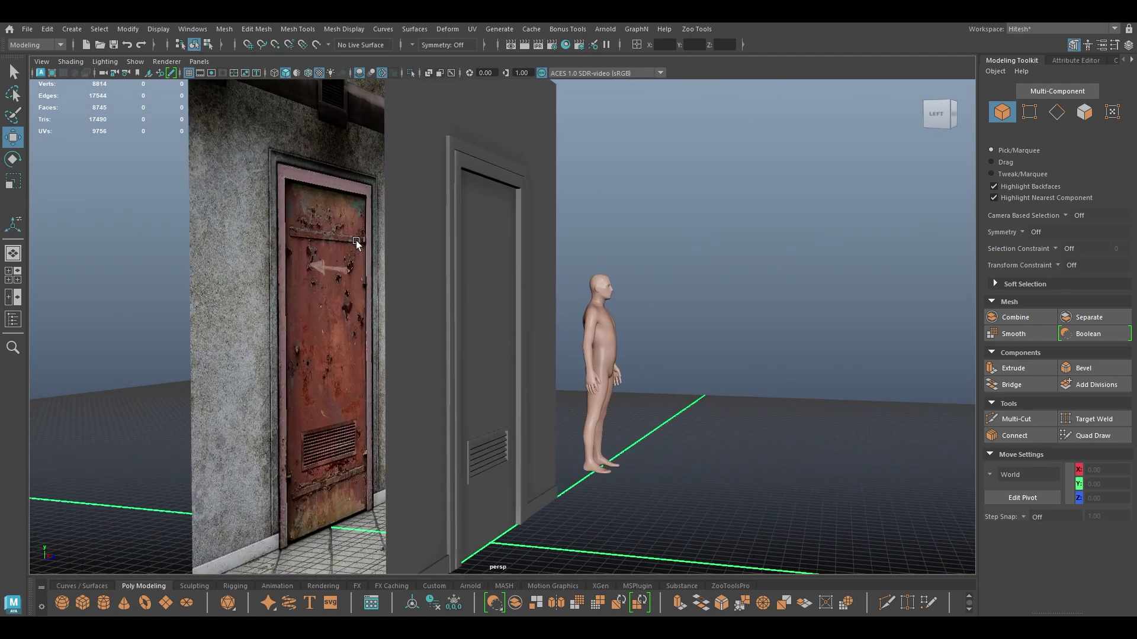
key("space")
key("space")
left_click_drag(386, 279, 388, 288)
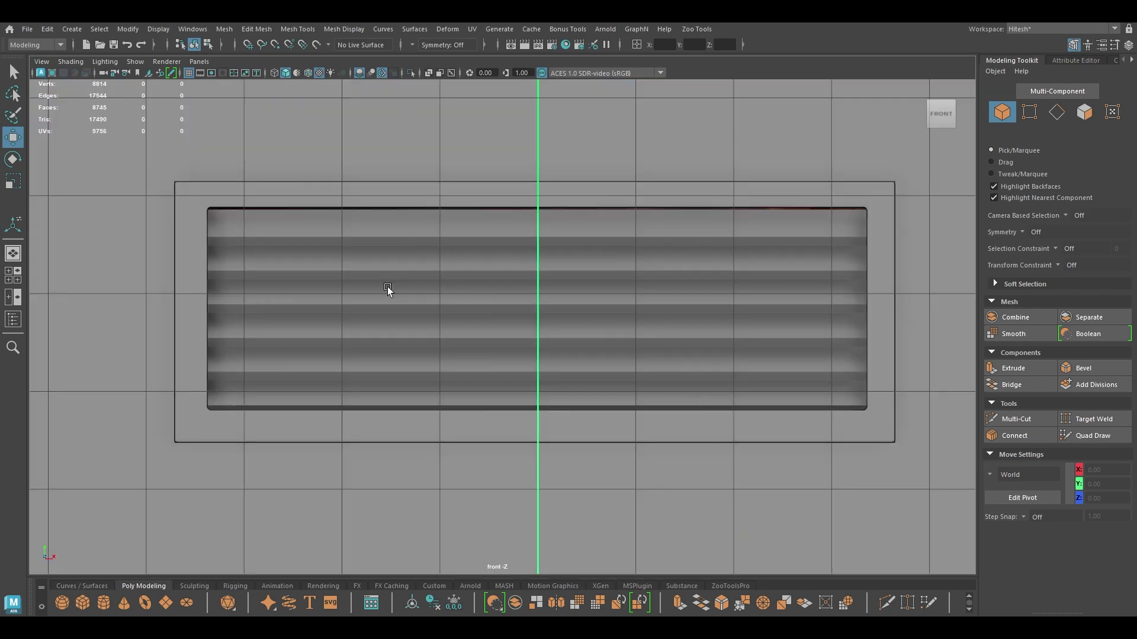
key("4")
Step: Create a polygon cylinder and raise it to the height of the reference's upper hinge strap
scroll(450, 241, "down", 2)
middle_click_drag(587, 116, 388, 471, "alt")
scroll(459, 195, "down", 2)
middle_click_drag(462, 184, 436, 406, "alt")
scroll(507, 345, "up", 2)
middle_click_drag(509, 345, 509, 565, "alt")
right_click_drag(621, 428, 434, 232, "alt")
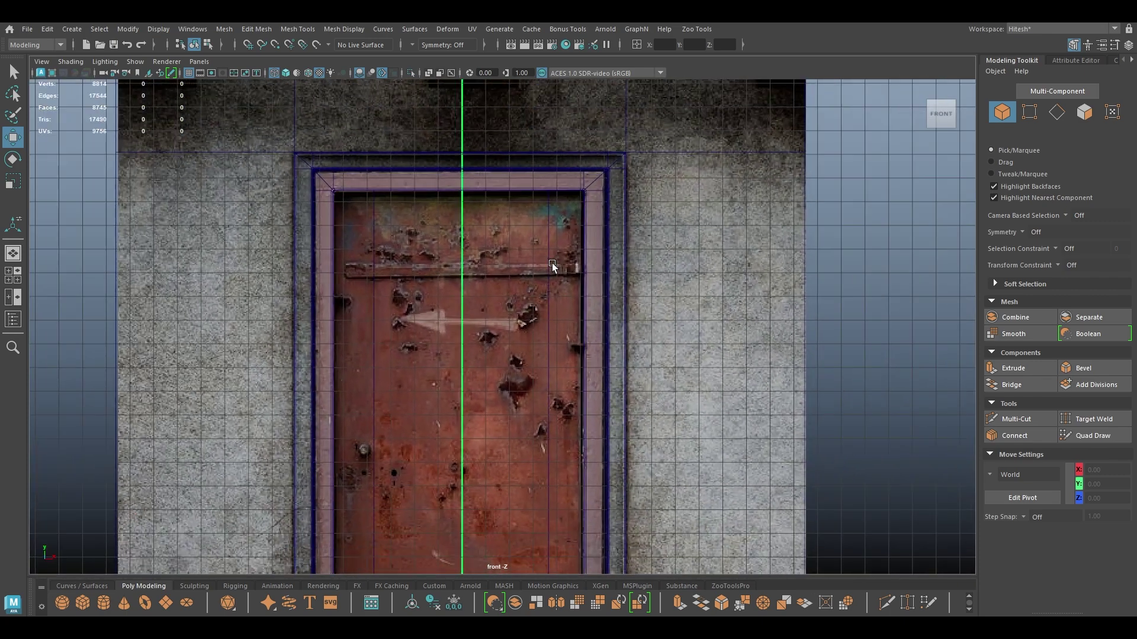
right_click_drag(854, 236, 770, 236, "shift")
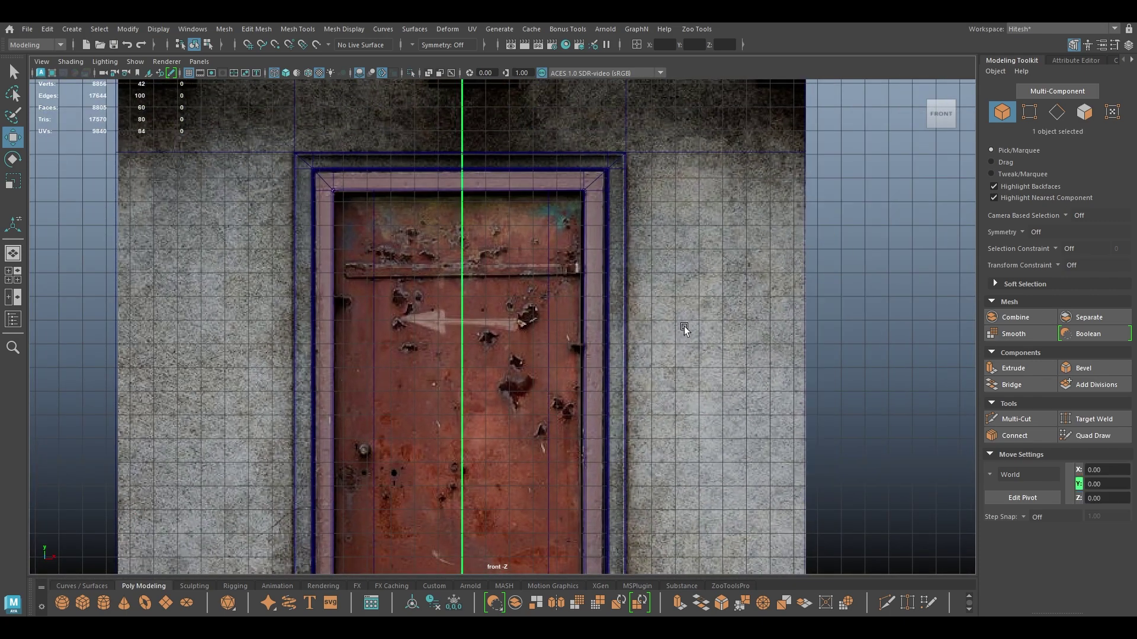
scroll(475, 363, "down", 3)
right_click_drag(475, 366, 503, 457, "alt")
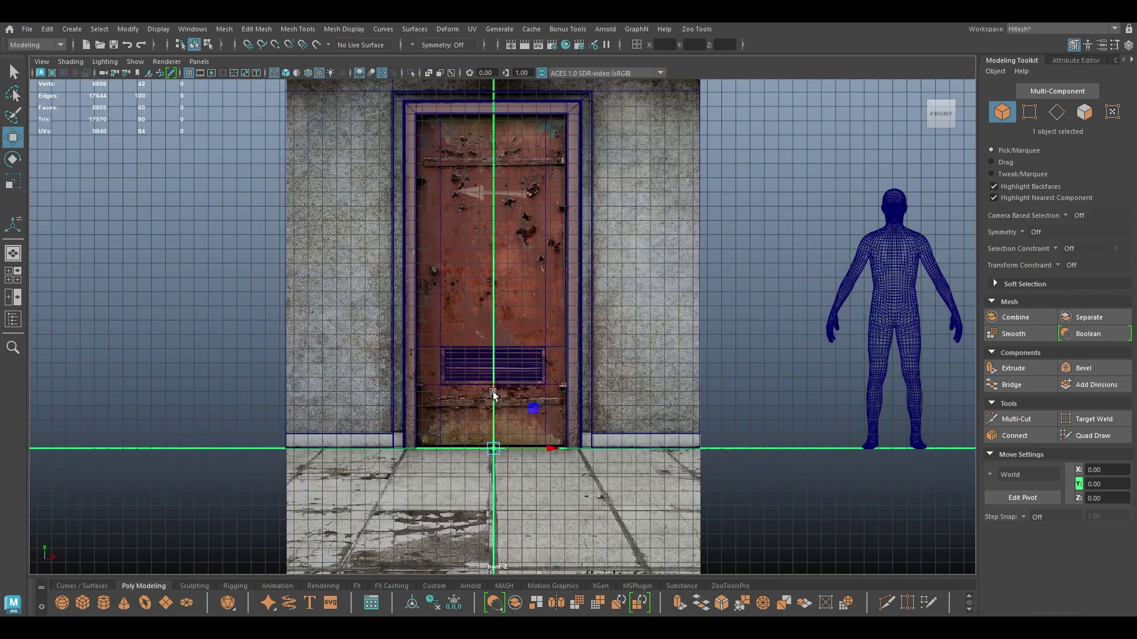
left_click_drag(485, 115, 485, 111)
right_click_drag(521, 249, 711, 500, "alt")
middle_click_drag(573, 99, 513, 507, "alt")
right_click_drag(332, 237, 432, 397, "alt")
Step: Enlarge the cylinder to a radius of 2.13, match its height to the reference, and place it on the hinge pin at about X 47.84, Y 201.68
key("t")
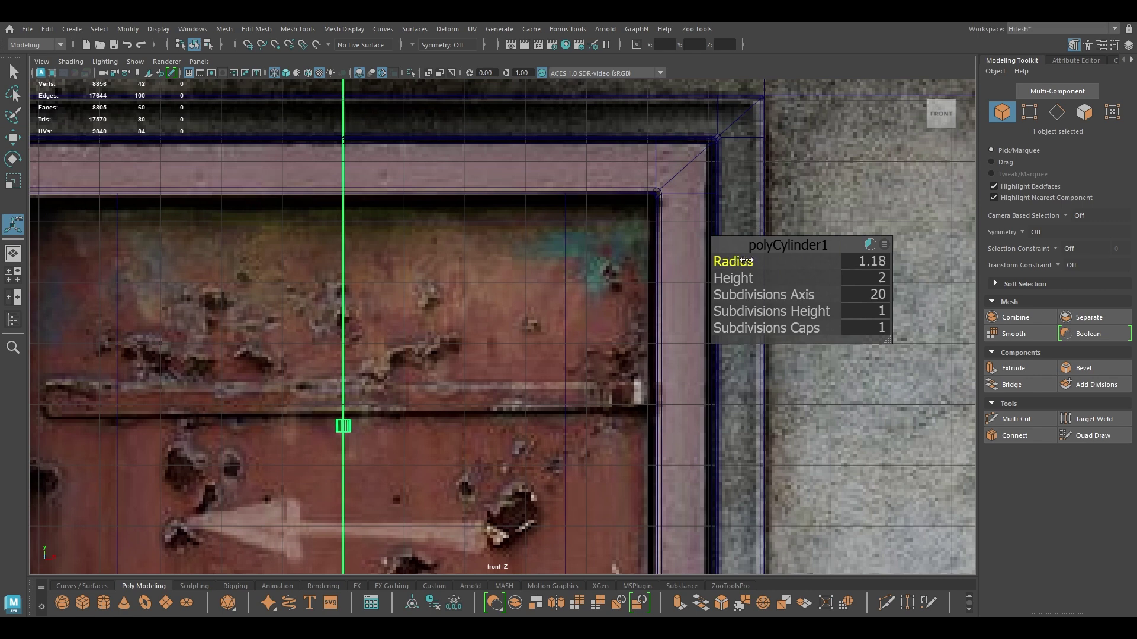
left_click_drag(776, 277, 837, 277)
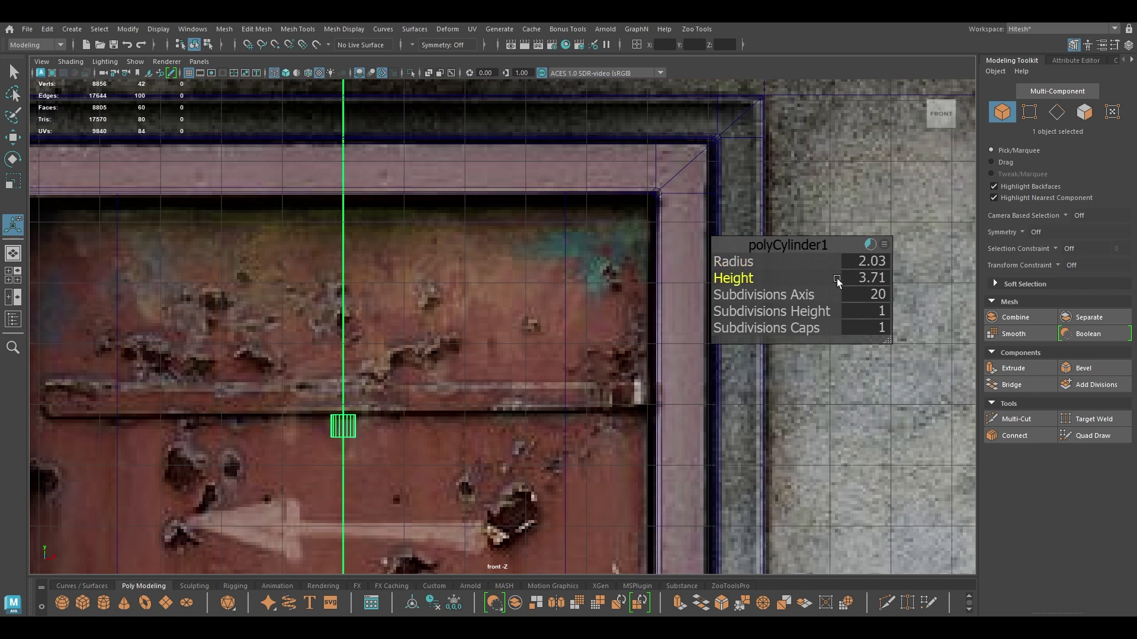
key("w")
right_click_drag(546, 536, 533, 526, "alt")
scroll(382, 371, "up", 3)
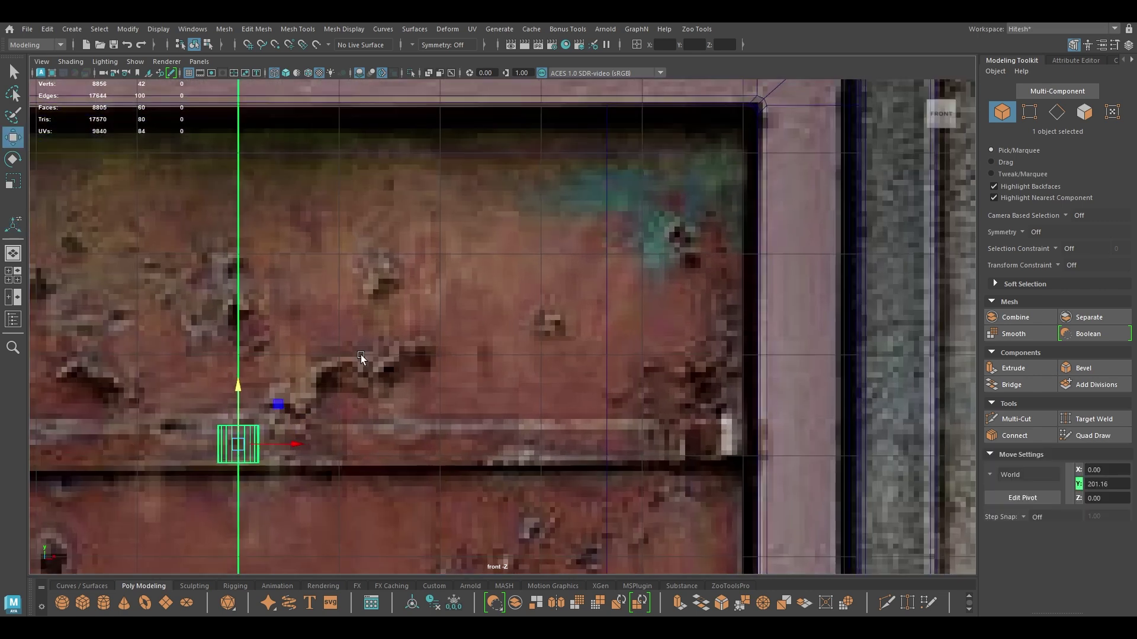
left_click_drag(289, 436, 748, 426)
key("t")
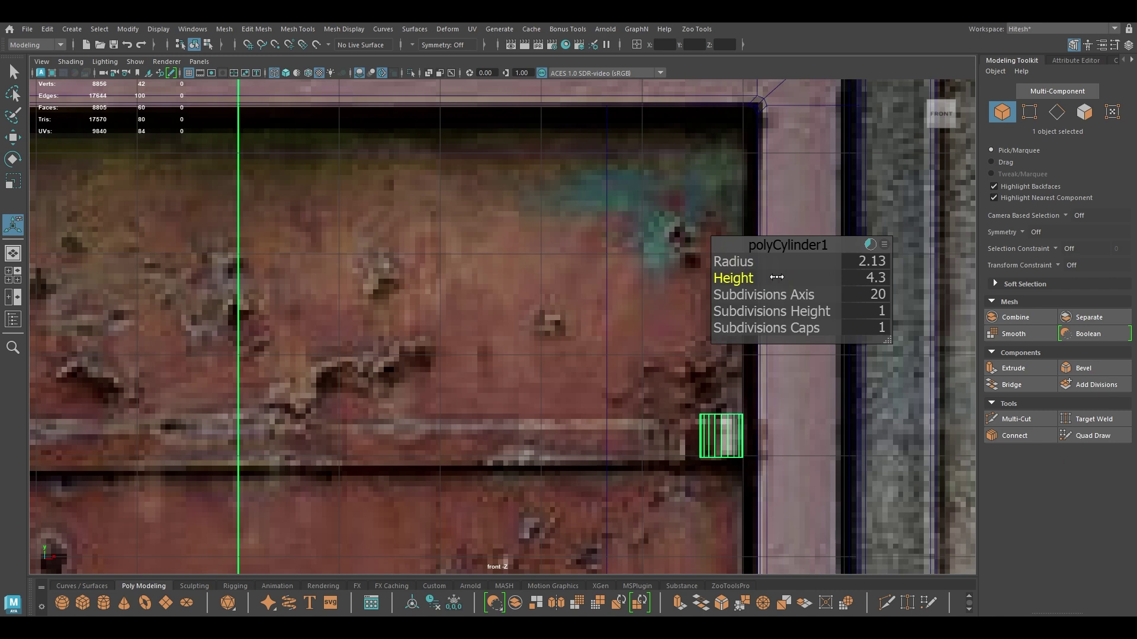
key("w")
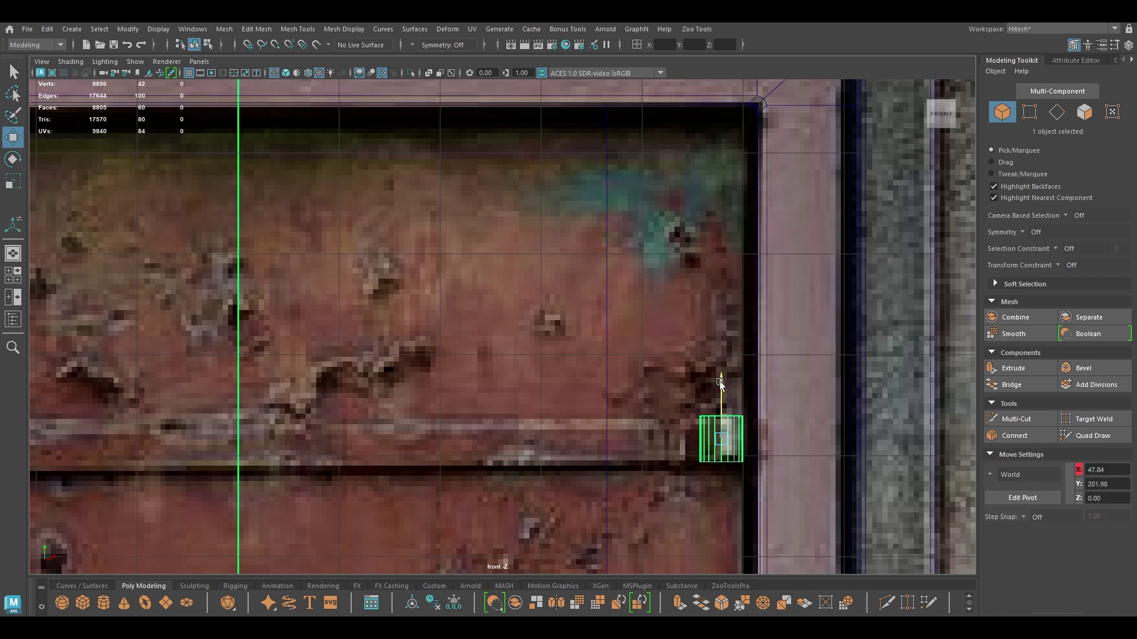
Step: Move the hinge cylinder forward along Z to about 4.25 in the top view
key("space")
left_click_drag(720, 381, 670, 379)
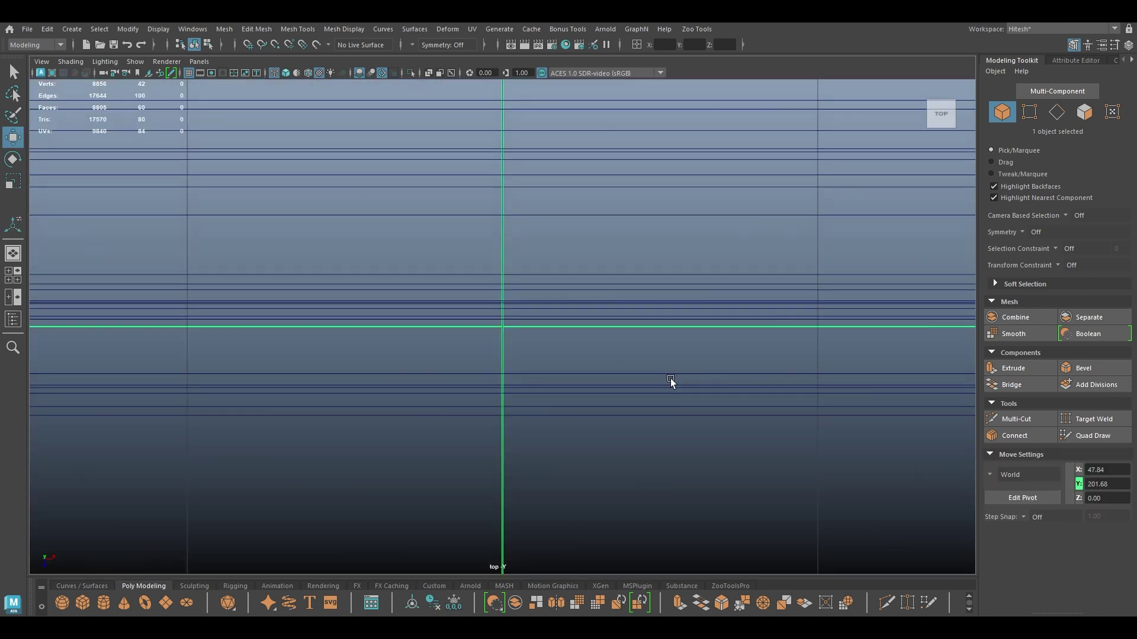
key("f")
key("6")
scroll(657, 415, "down", 8)
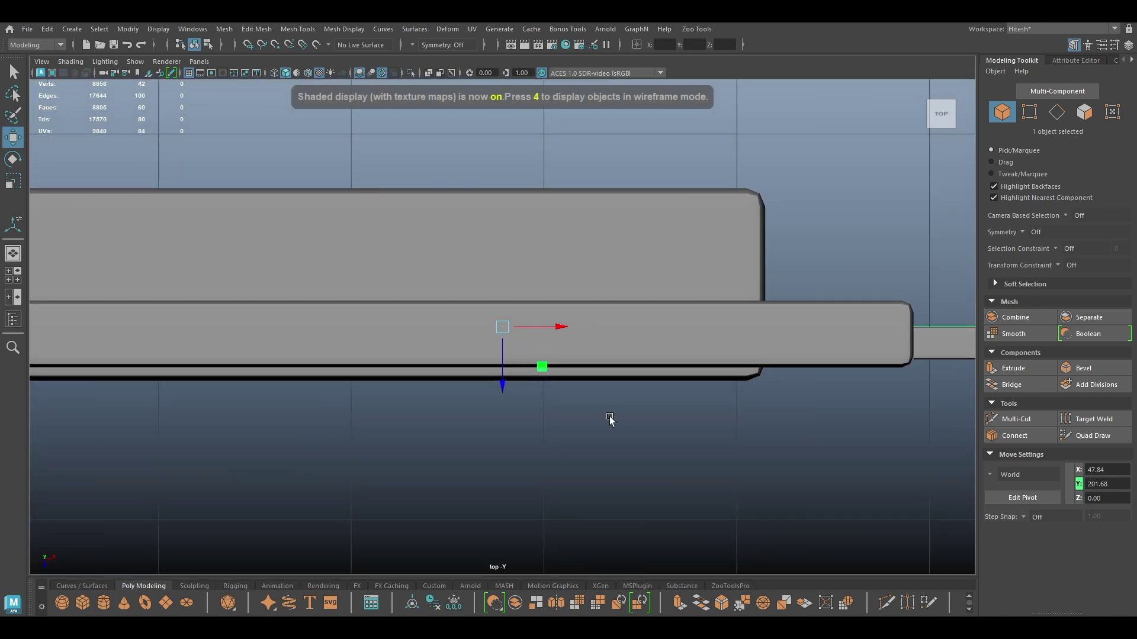
left_click_drag(497, 446, 497, 447)
key("ctrl+z")
mouse_move(502, 388)
left_mouse_down()
mouse_move(503, 491)
mouse_move(503, 398)
left_mouse_up()
key("4")
scroll(507, 436, "up", 1)
Step: In the textured perspective view, move the hinge cylinder back along Z to about 1.38, against the door frame
key("space")
key("6")
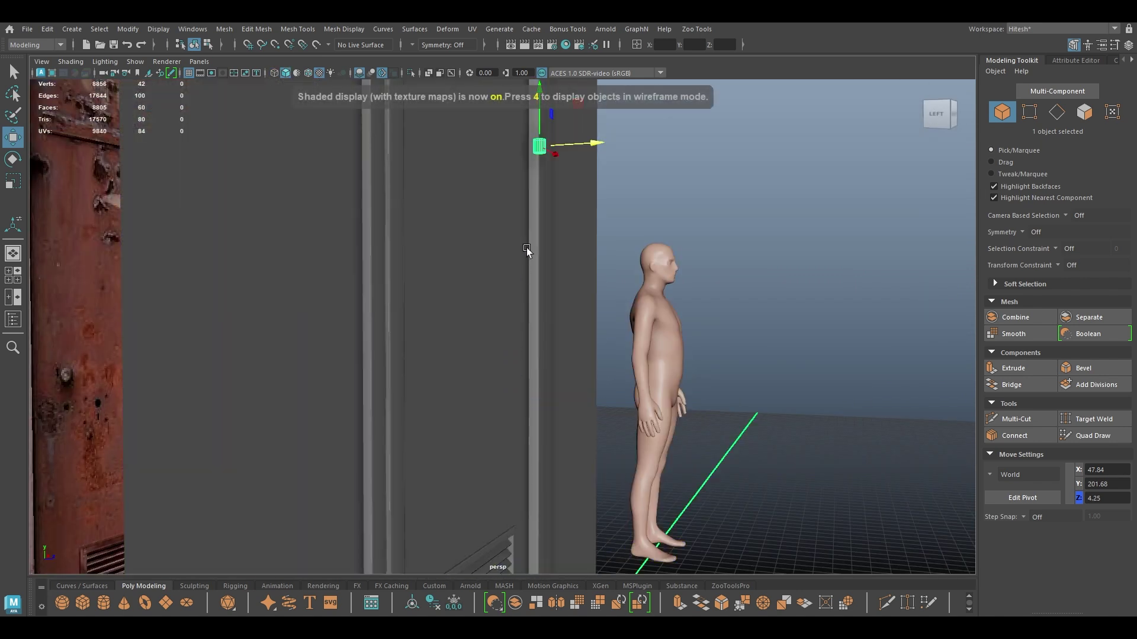
middle_click_drag(527, 248, 514, 398, "alt")
right_click_drag(514, 398, 604, 421, "alt")
left_click_drag(604, 422, 656, 308, "alt")
left_click_drag(638, 256, 620, 254)
Step: Select all the top and bottom cap faces of the hinge cylinder and delete them
middle_click_drag(819, 215, 765, 385, "alt")
right_click_drag(675, 350, 987, 337, "alt")
right_click_drag(909, 280, 908, 322)
left_click_drag(637, 434, 598, 426, "alt")
middle_click_drag(599, 425, 611, 383, "alt")
left_click_drag(611, 383, 602, 415, "alt")
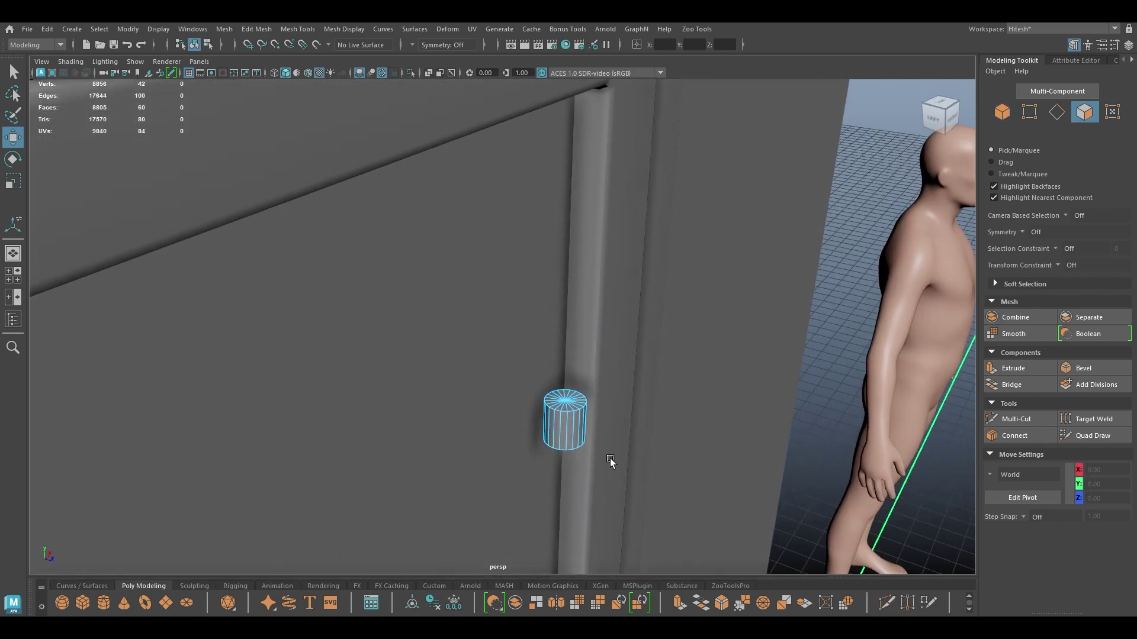
right_click_drag(603, 415, 604, 446, "alt")
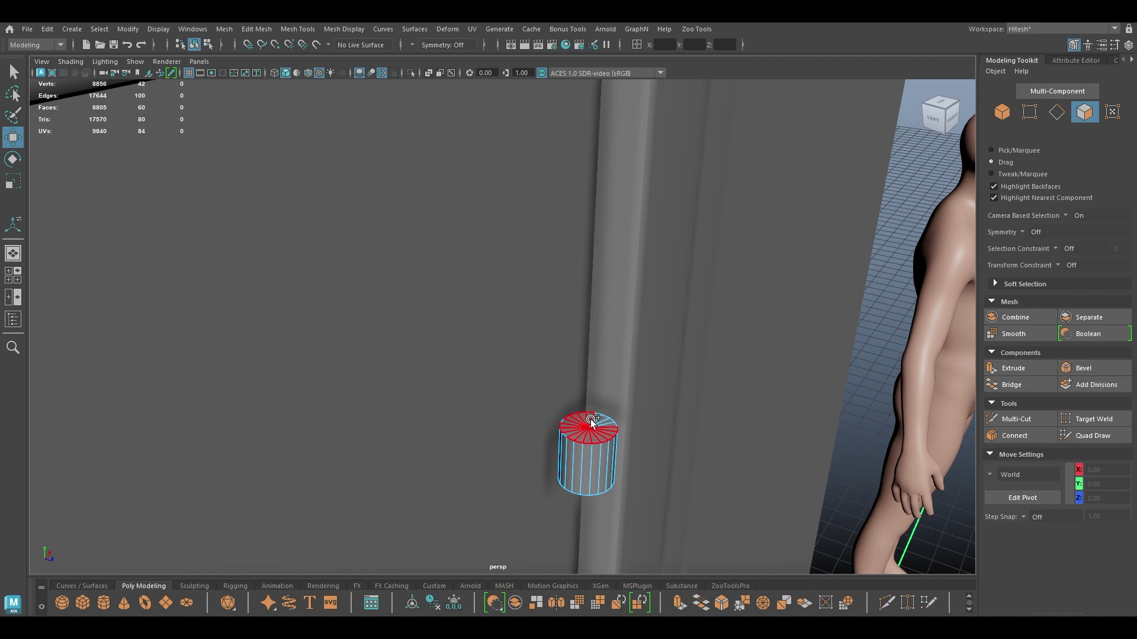
left_click(604, 427)
right_click_drag(604, 427, 582, 418)
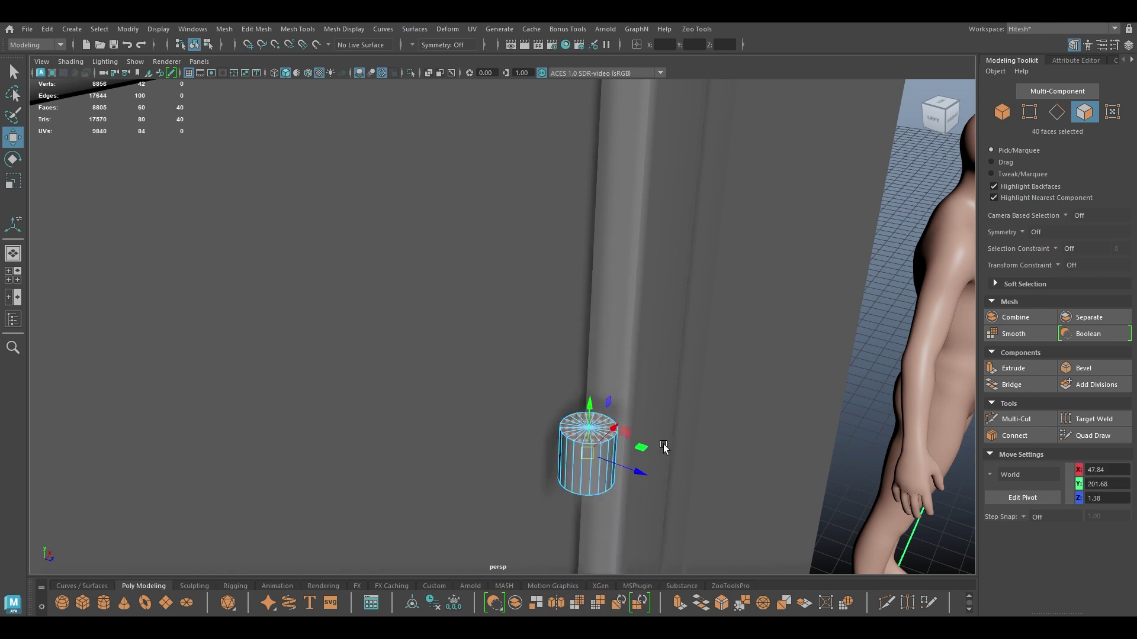
key("Delete")
Step: Delete two adjacent side faces on the door side of the hinge cylinder to open a vertical gap
left_click_drag(558, 477, 509, 491, "alt")
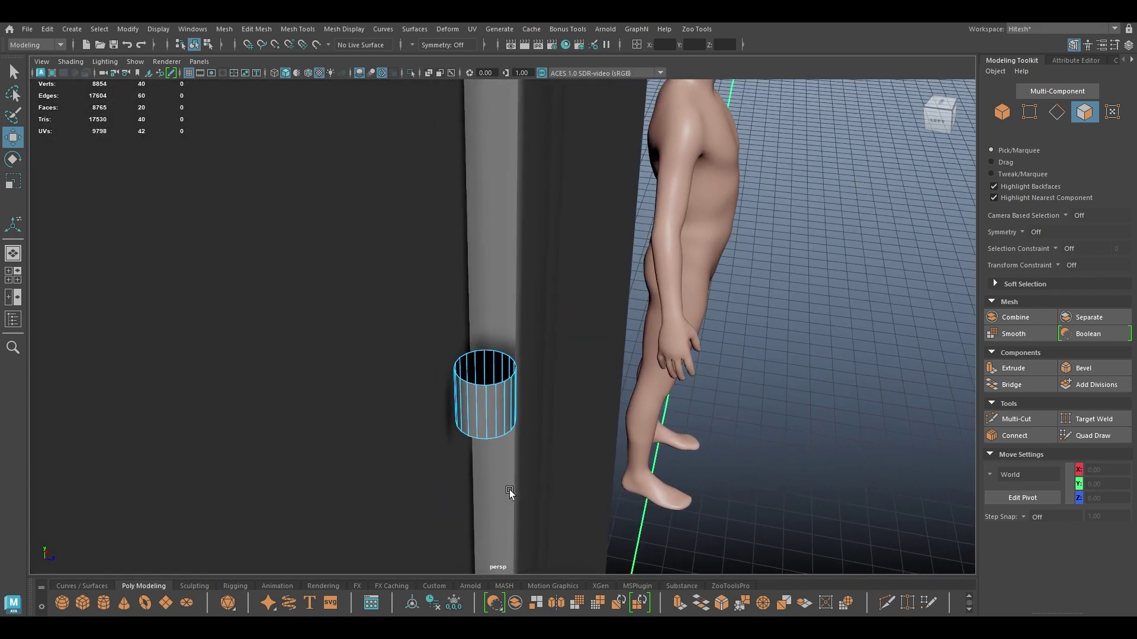
left_click(455, 398)
key("ctrl+e")
left_click_drag(453, 415, 394, 409, "alt")
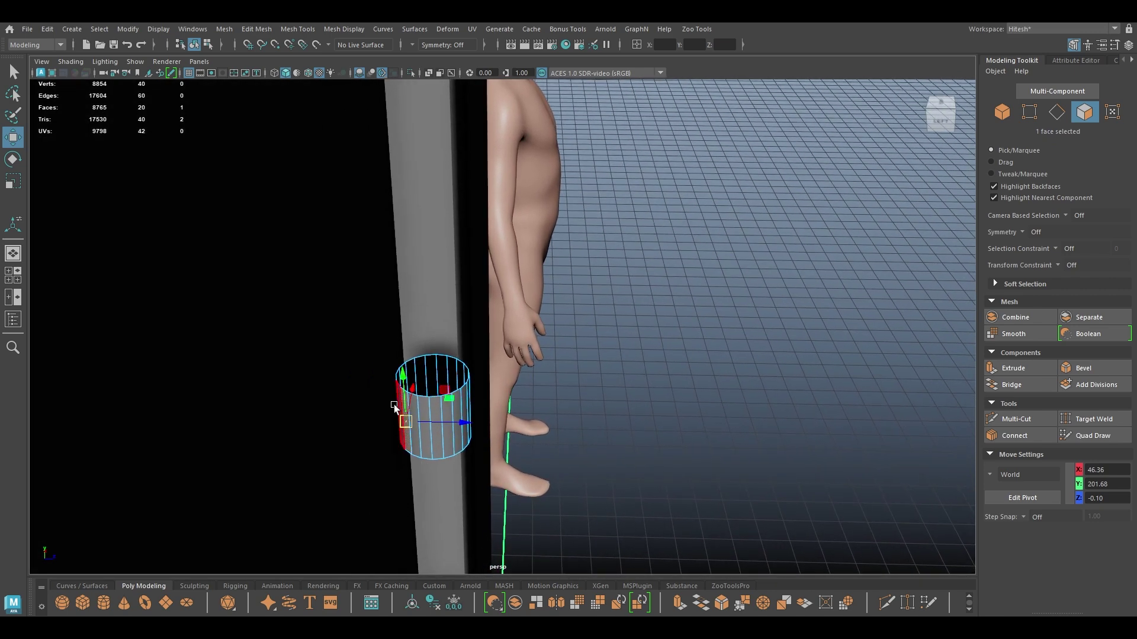
left_click(399, 404, "shift")
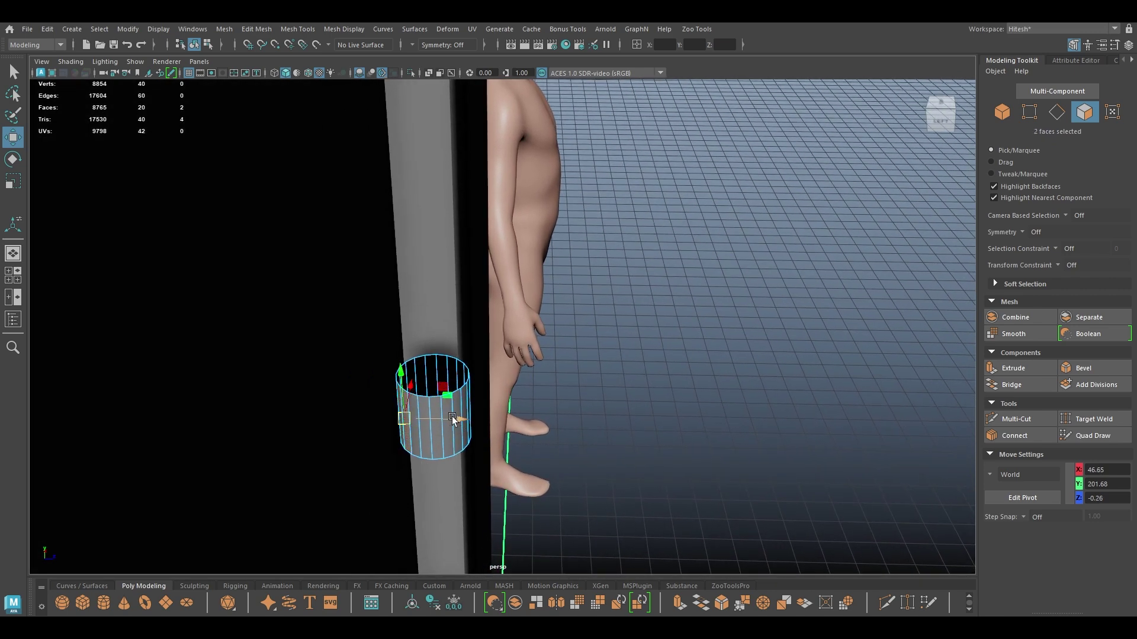
key("Delete")
Step: Extrude the gap's two vertical edges along X across the door to about X -41.39 and scale them flat along X
right_click_drag(699, 288, 695, 219)
left_click(409, 437, "shift")
left_click_drag(421, 480, 220, 188, "alt")
scroll(257, 367, "down", 2)
left_click_drag(257, 319, 241, 326, "alt")
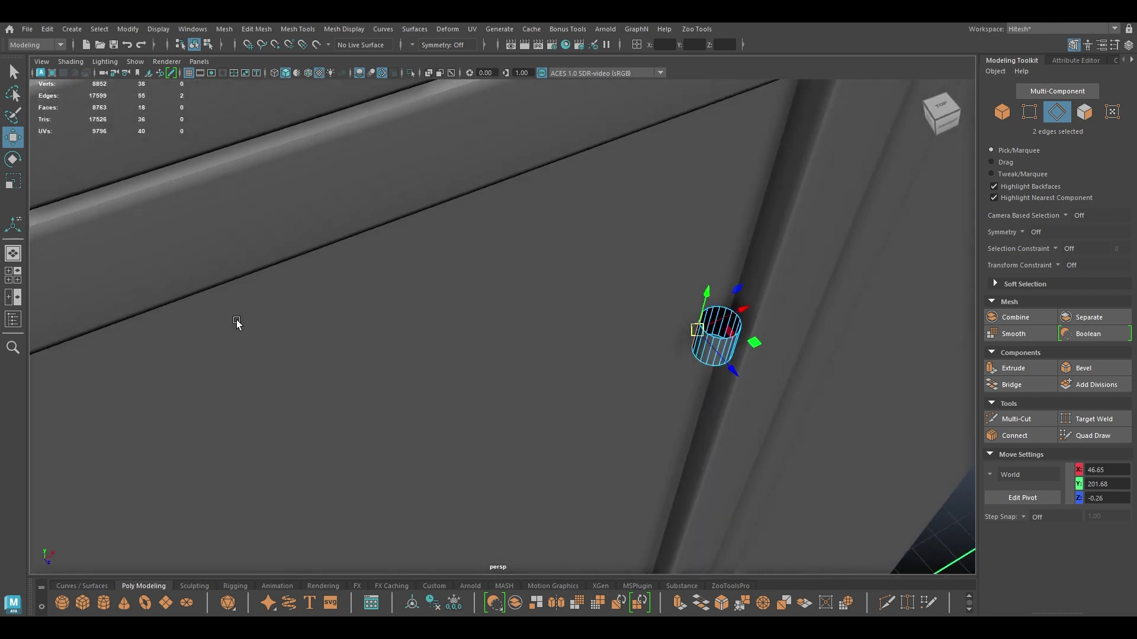
scroll(293, 330, "down", 4)
left_click_drag(678, 322, 421, 385)
key("r")
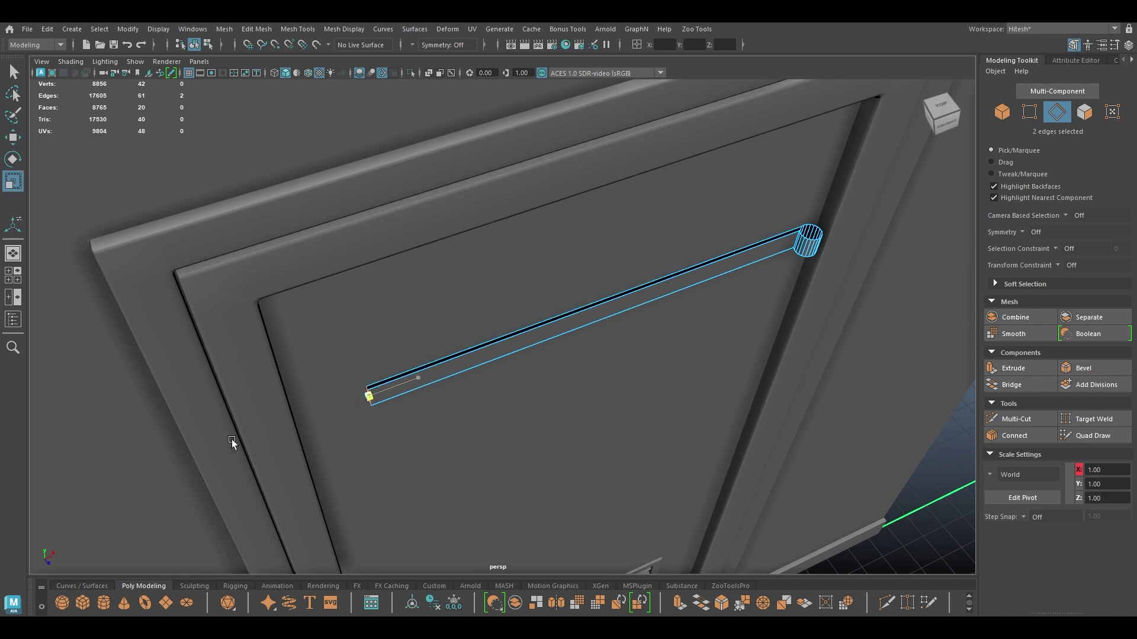
key("w")
Step: Match the strap's far end to the reference in the wireframe front view, moving it to about X -48.25, Y 200.86 and adjusting its scale
key("space")
left_click_drag(322, 401, 318, 421)
key("4")
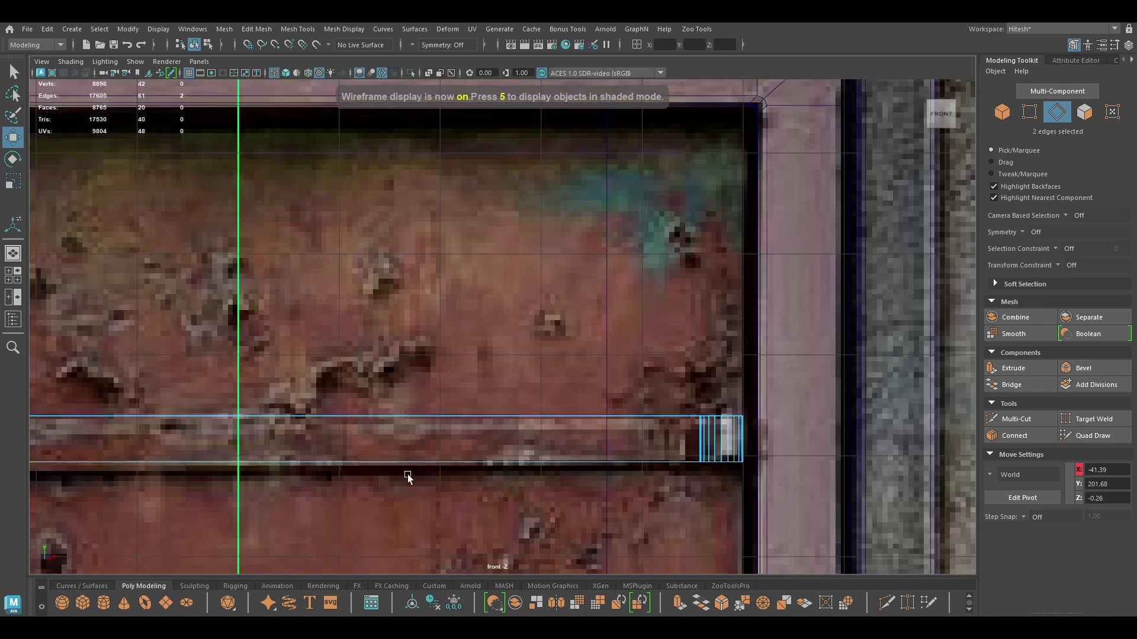
middle_click_drag(42, 493, 459, 415, "alt")
left_click_drag(292, 363, 219, 366)
left_click_drag(168, 309, 168, 321)
left_click_drag(231, 368, 228, 368)
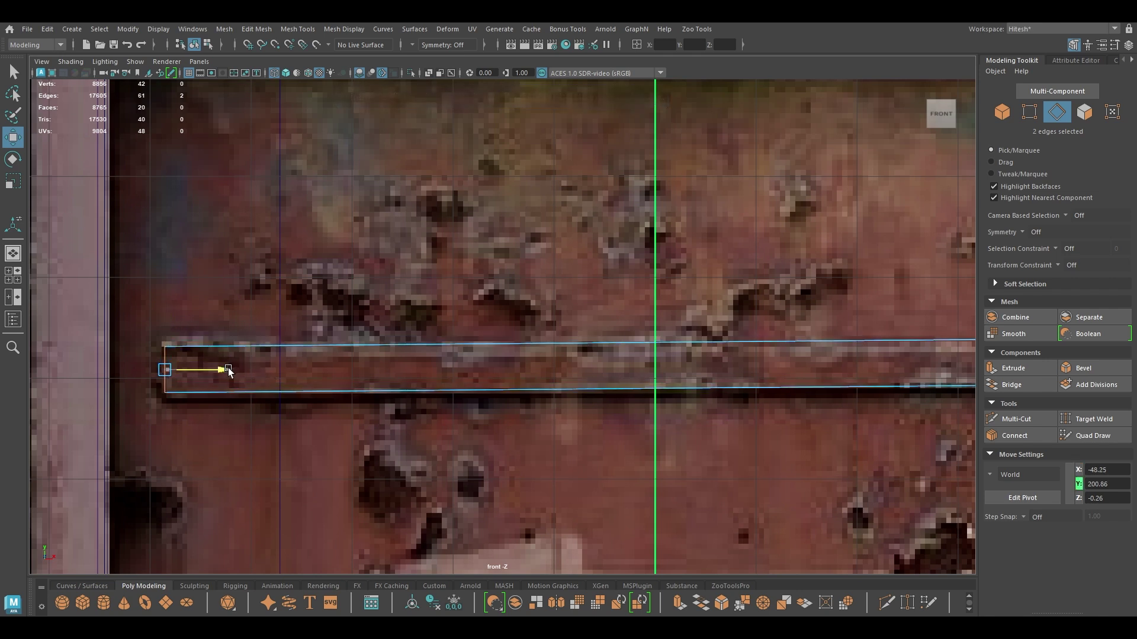
key("r")
left_click_drag(165, 317, 164, 313)
key("w")
Step: Bridge the two edges at the strap's far end in the textured perspective view and return to object mode
key("space")
left_click_drag(601, 416, 599, 373)
key("6")
left_click_drag(523, 385, 408, 376, "alt")
middle_click_drag(409, 376, 497, 283, "alt")
mouse_move(497, 283)
right_mouse_down("alt")
mouse_move(515, 424)
mouse_move(533, 432)
right_mouse_up("alt")
right_click_drag(454, 346, 444, 489, "shift")
middle_click_drag(663, 276, 350, 412, "alt")
right_click_drag(350, 411, 591, 330, "alt")
middle_click_drag(587, 303, 564, 465, "alt")
right_click_drag(563, 465, 616, 462, "alt")
right_click_drag(568, 297, 594, 283)
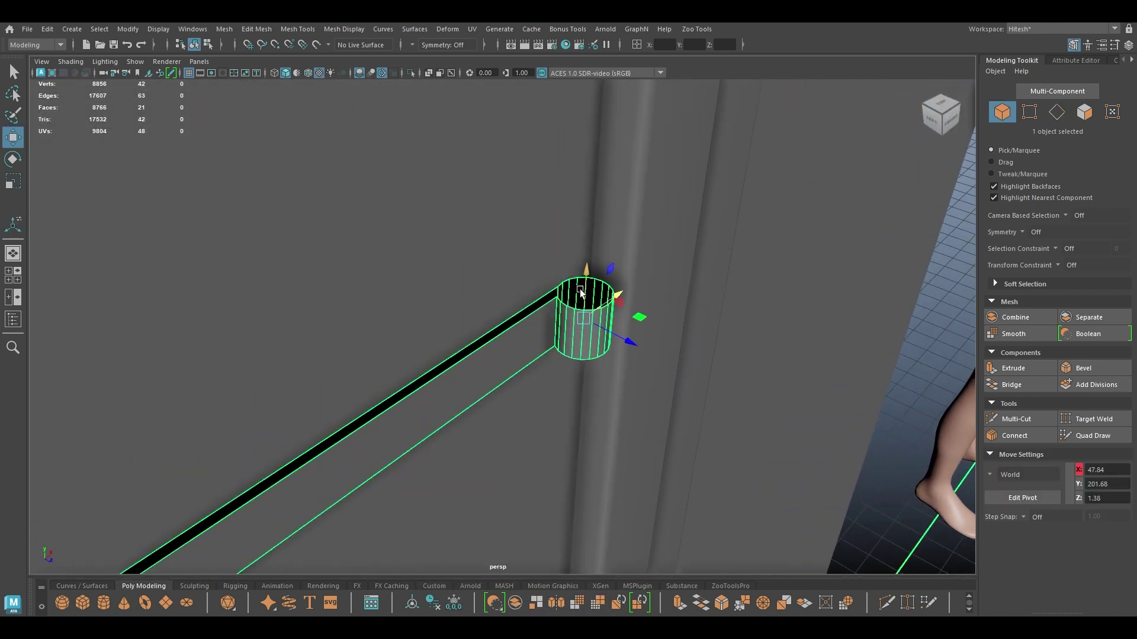
Step: Extrude all faces of the hinge strap with a thickness of -0.32 and return it to object mode
middle_click_drag(704, 386, 753, 464, "alt")
key("F11")
key("ctrl+e")
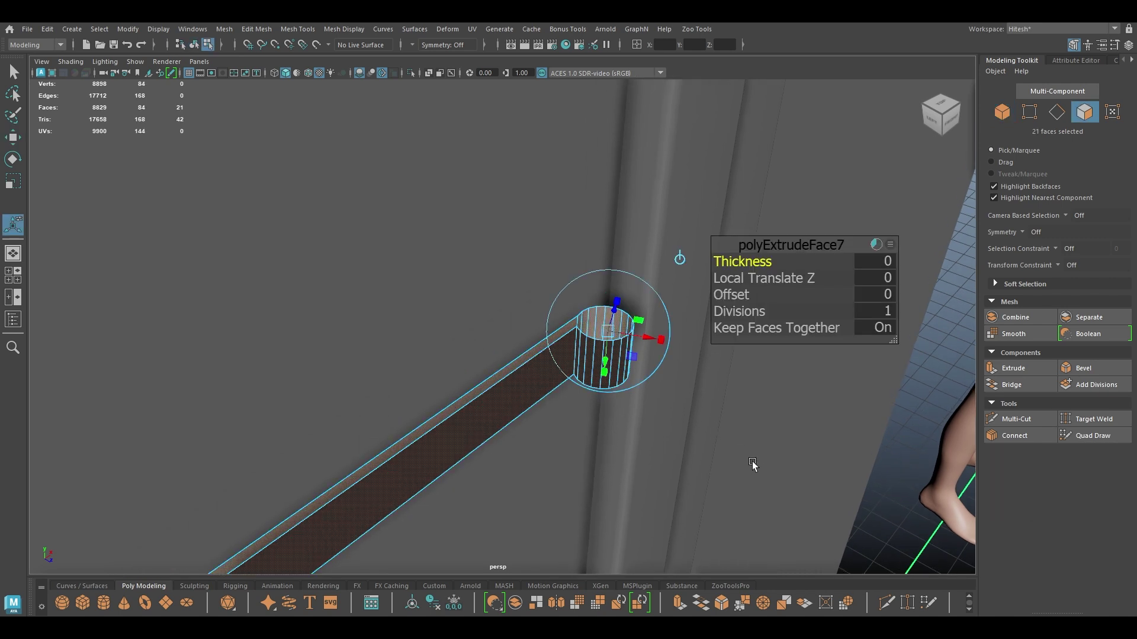
left_click_drag(743, 261, 725, 265)
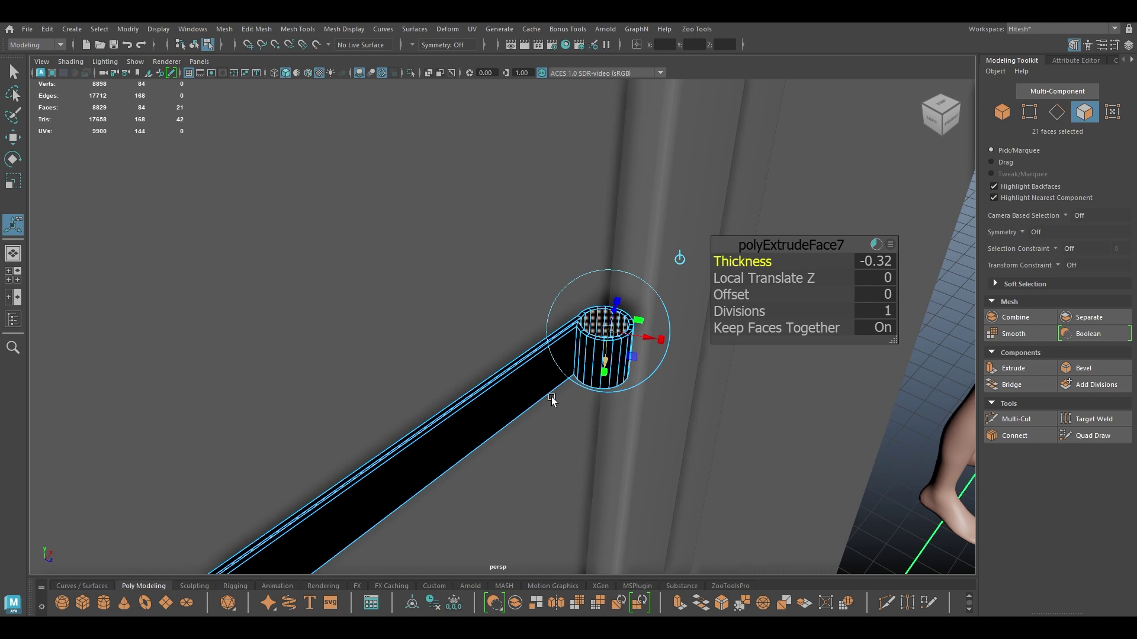
left_click_drag(520, 307, 724, 305, "alt")
left_click_drag(503, 455, 645, 201, "alt")
key("w")
key("F8")
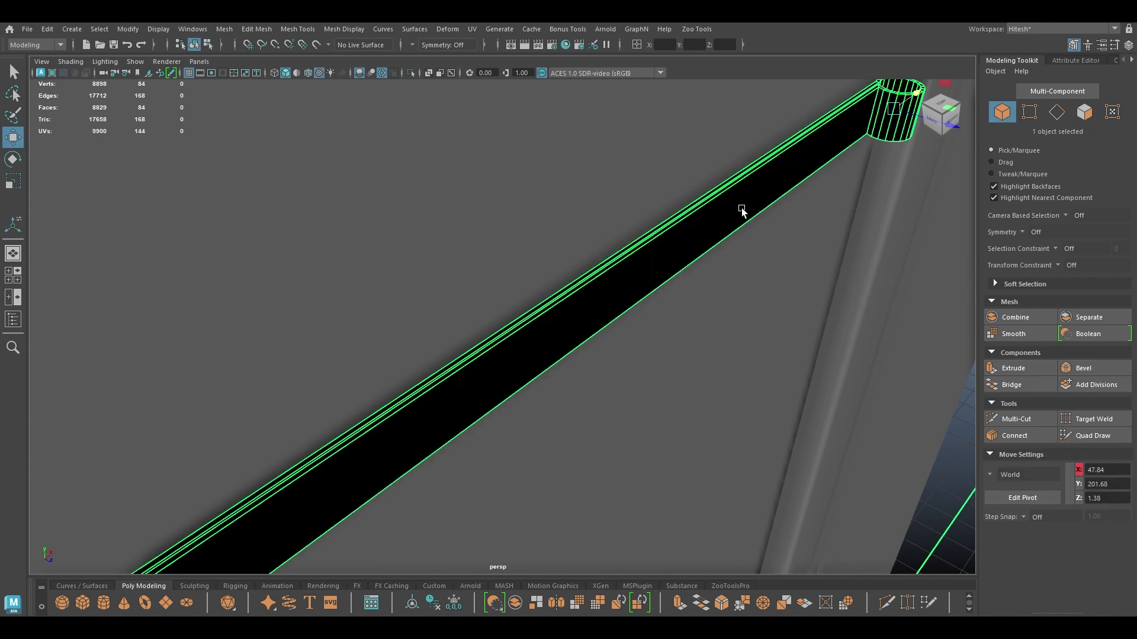
Step: Reverse the normals of the hinge strap and deselect it
left_click(358, 30)
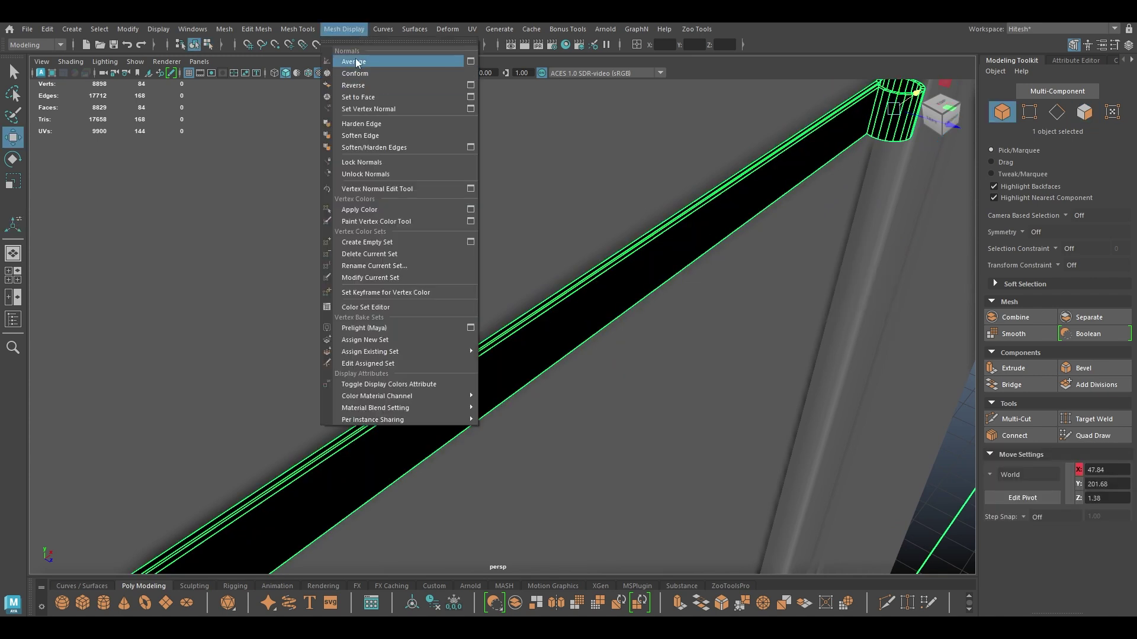
left_click(355, 86)
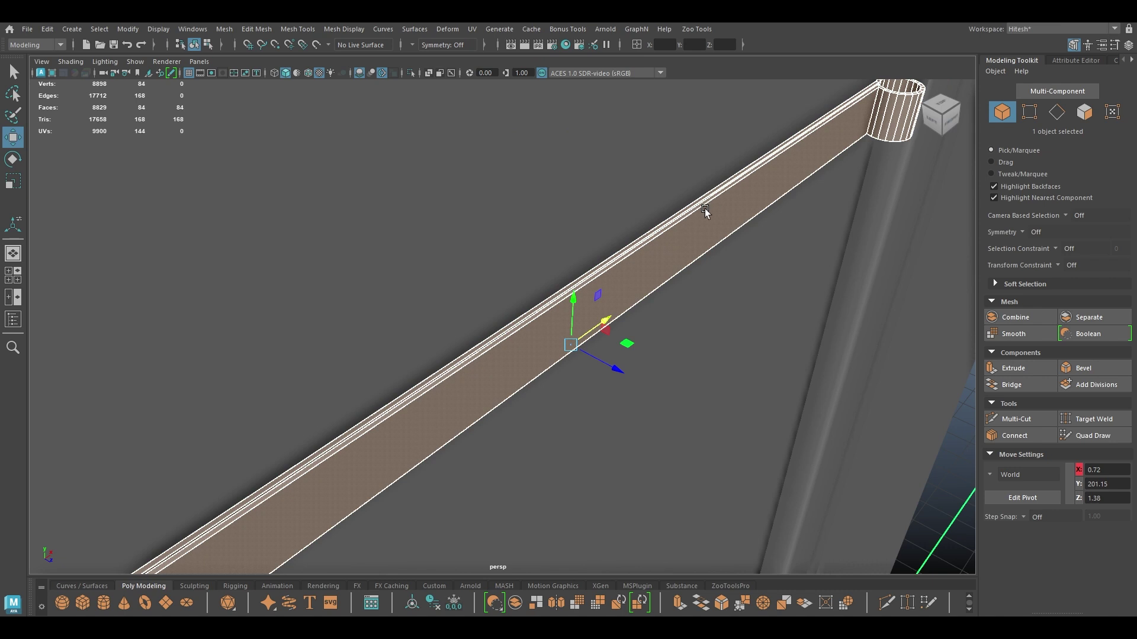
right_click_drag(694, 310, 628, 311, "alt")
right_click_drag(912, 234, 850, 233, "alt")
left_click(930, 229)
left_click_drag(929, 230, 759, 296, "alt")
Step: Insert three vertical edge loops across the hinge strap with Multi-Cut in the wireframe front view
key("space")
scroll(676, 360, "down", 1)
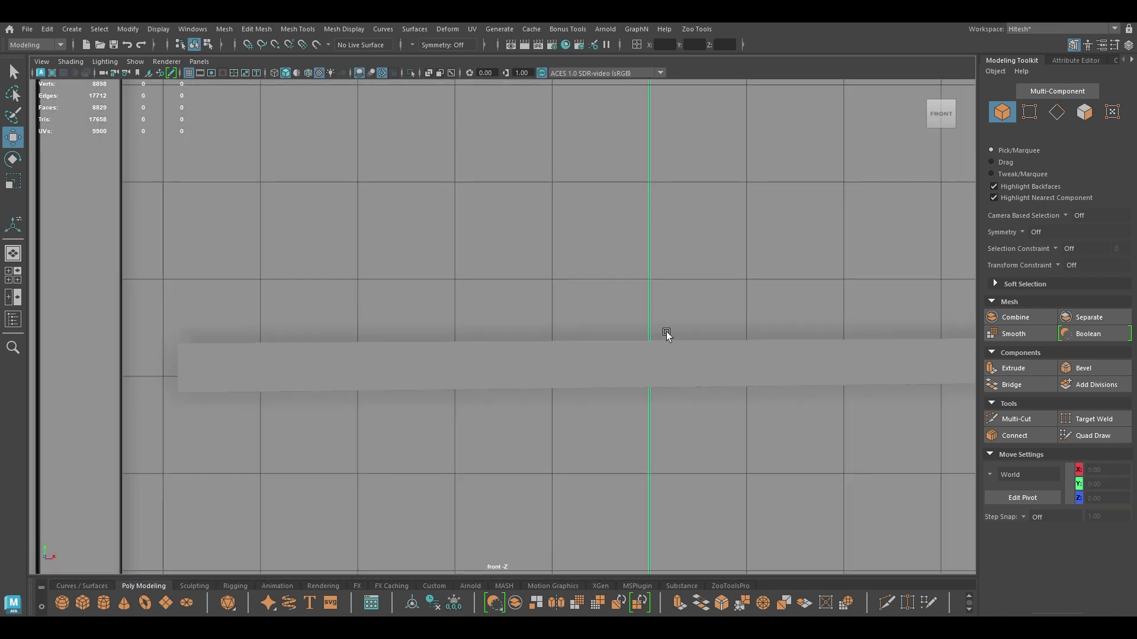
key("4")
middle_click_drag(689, 367, 305, 306, "alt")
left_click(717, 301)
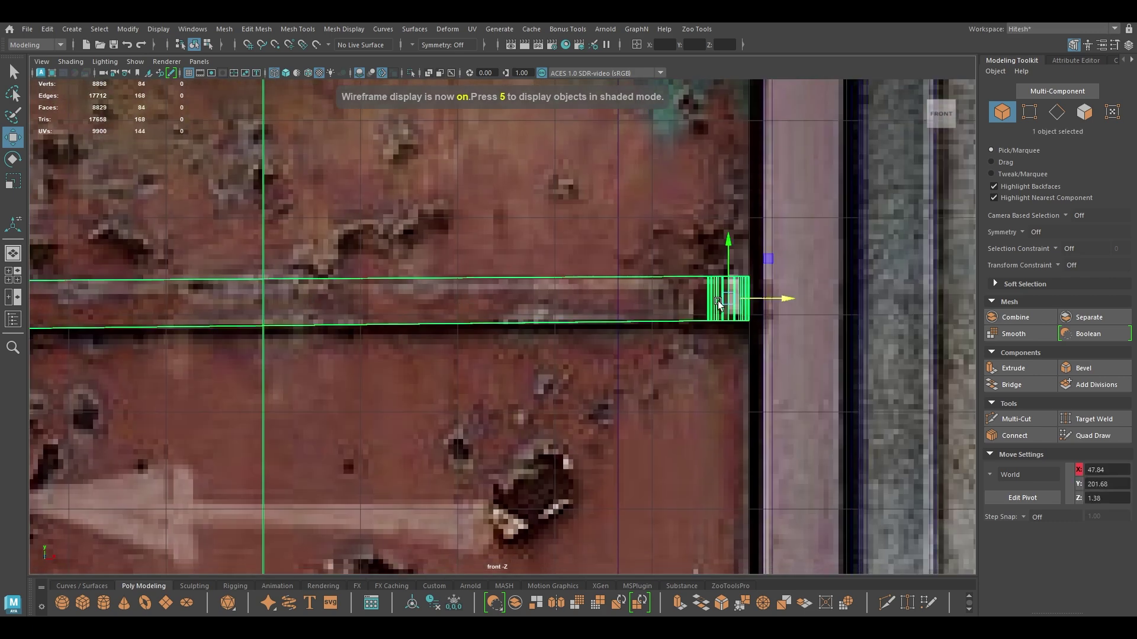
right_click_drag(500, 303, 428, 263, "shift")
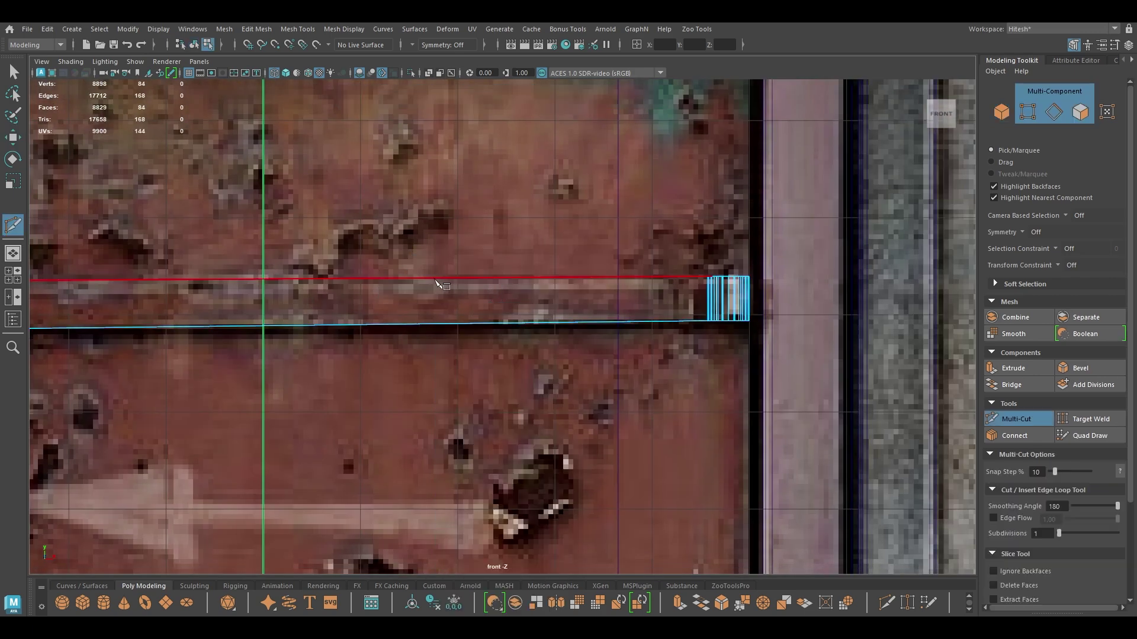
middle_click_drag(445, 283, 689, 272, "alt")
left_click(269, 306, "ctrl")
left_click(561, 310, "ctrl")
left_click(893, 296, "ctrl")
Step: Adjust the vertical scale of the vertices on the strap's middle and far-end loops to match the reference outline
key("w")
right_click_drag(899, 279, 855, 280)
left_click_drag(862, 231, 920, 365)
key("r")
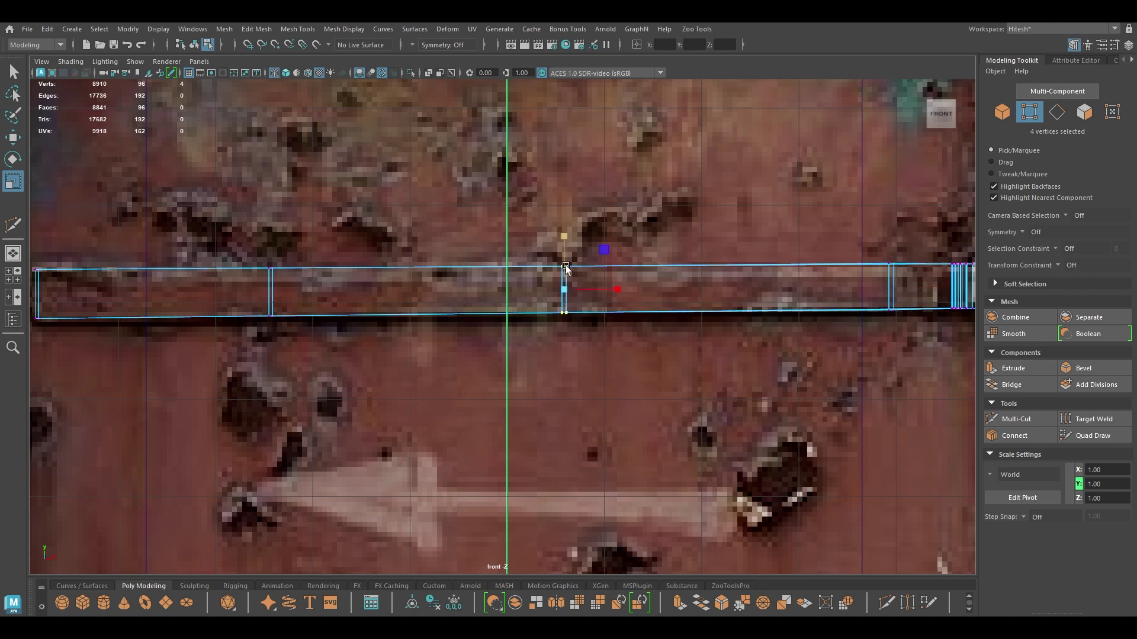
left_click_drag(563, 233, 563, 237)
left_click_drag(296, 261, 231, 362)
left_click_drag(273, 241, 273, 238)
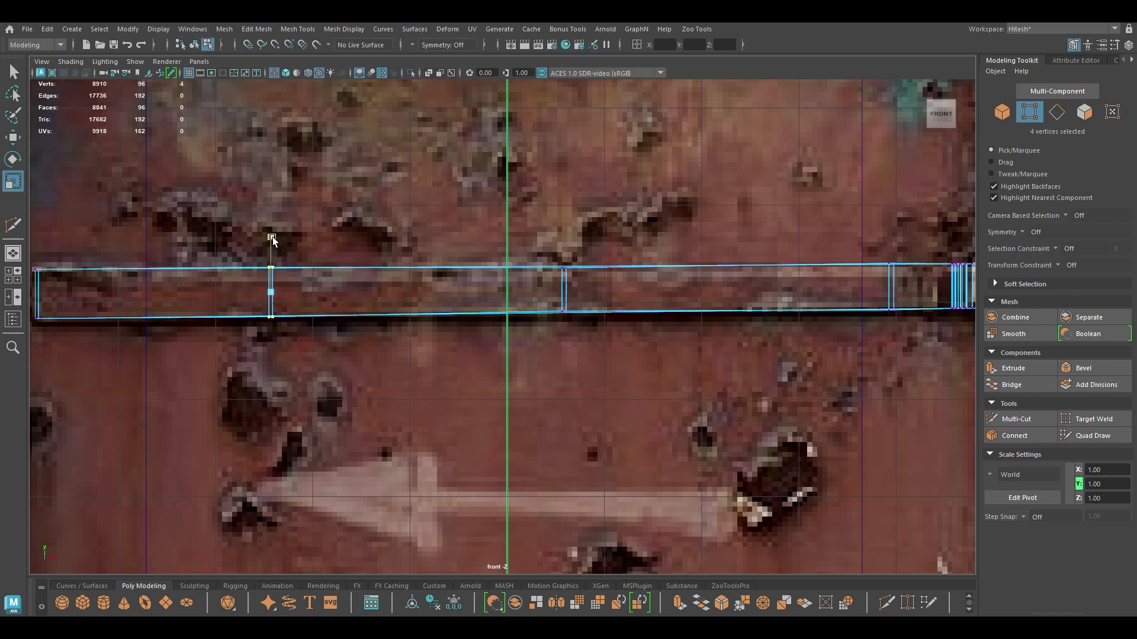
Step: Return the strap to object mode and inspect it on the door in the textured perspective view
key("w")
key("space")
key("6")
scroll(530, 326, "down", 1)
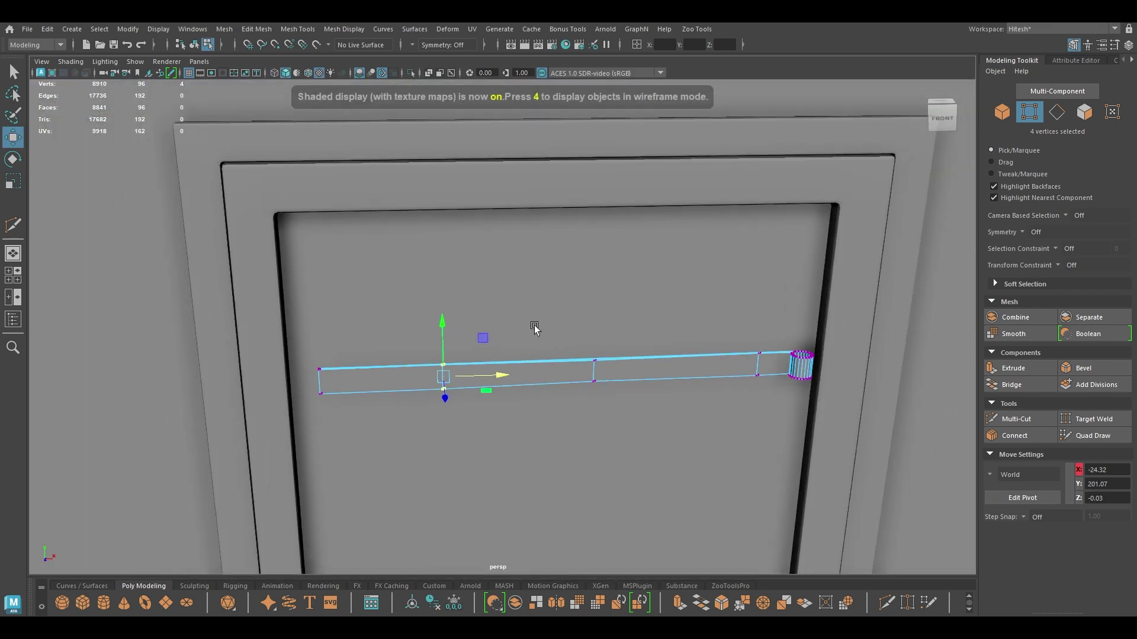
left_click_drag(530, 326, 652, 338, "alt")
right_click_drag(599, 280, 659, 263)
left_click(824, 232)
left_click_drag(824, 232, 647, 470, "alt")
left_click(515, 288)
left_click_drag(740, 415, 632, 297, "alt")
right_click_drag(632, 297, 202, 244, "alt")
left_click(108, 199)
left_click_drag(107, 199, 428, 236, "alt")
scroll(429, 236, "down", 4)
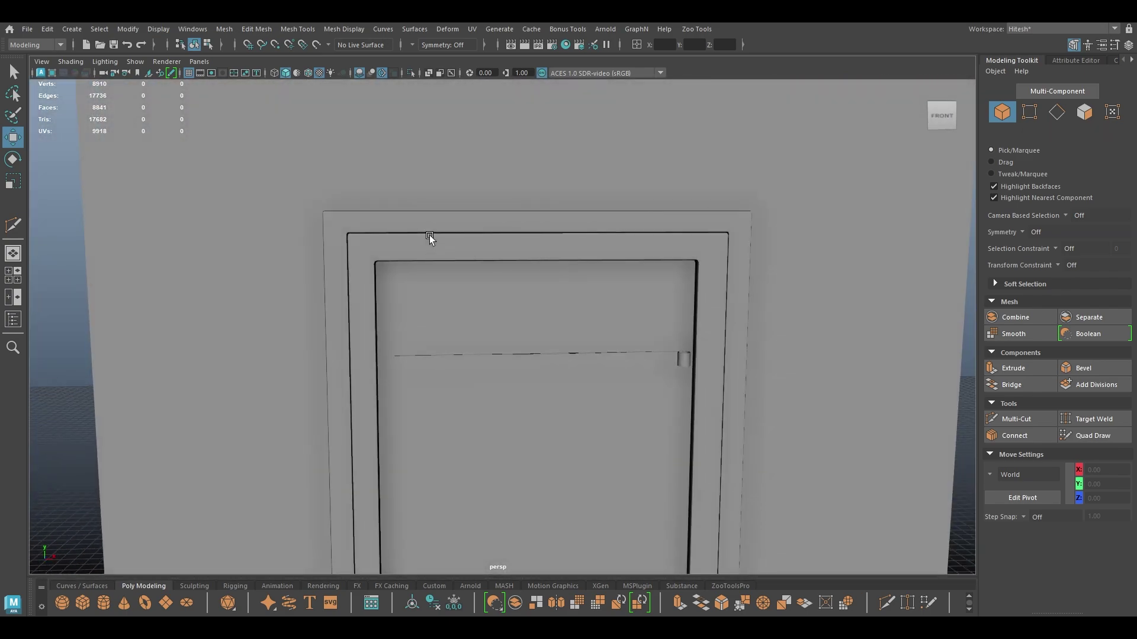
scroll(579, 353, "down", 4)
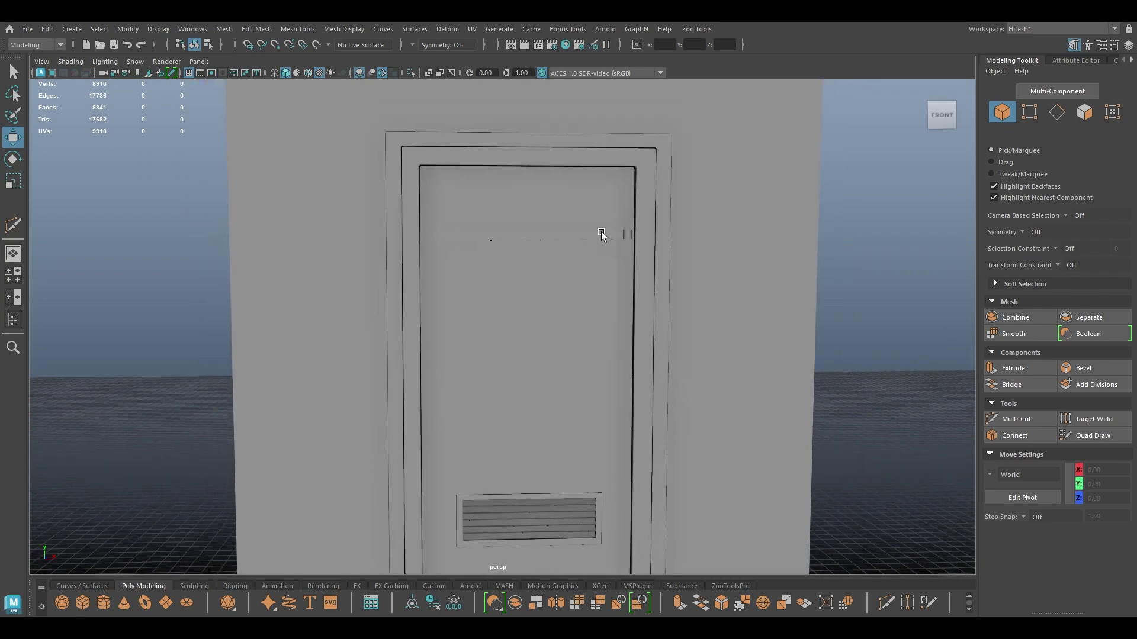
Step: Duplicate the hinge strap in the wireframe front view and move the copy below the vent grille to about Y 32.98
key("space")
left_click_drag(601, 200, 599, 225)
key("4")
scroll(535, 320, "down", 4)
middle_click_drag(537, 403, 528, 83, "alt")
mouse_move(585, 498)
middle_mouse_down("alt")
mouse_move(565, 268)
mouse_move(581, 520)
middle_mouse_up("alt")
scroll(556, 233, "down", 4)
scroll(556, 233, "down", 1)
middle_click_drag(563, 121, 573, 219, "alt")
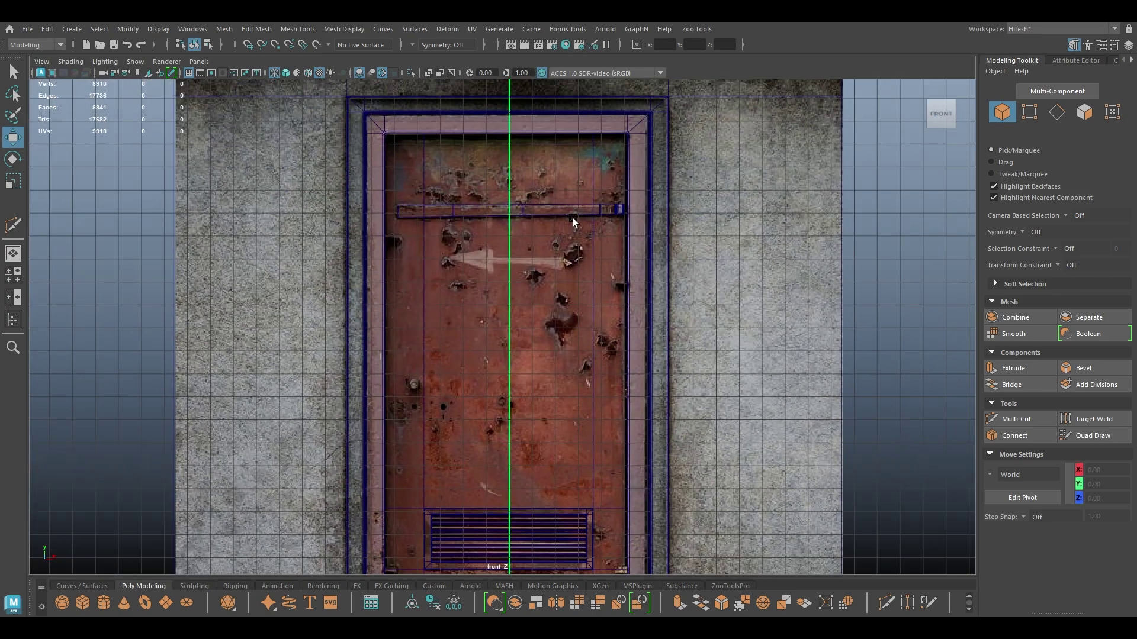
left_click(620, 208)
key("ctrl+d")
left_click_drag(618, 149, 640, 359)
middle_click_drag(640, 358, 641, 104, "alt")
left_click_drag(642, 105, 635, 232)
scroll(614, 97, "down", 1)
middle_click_drag(614, 98, 602, 382, "alt")
middle_click_drag(575, 258, 578, 9, "alt")
scroll(675, 436, "up", 8)
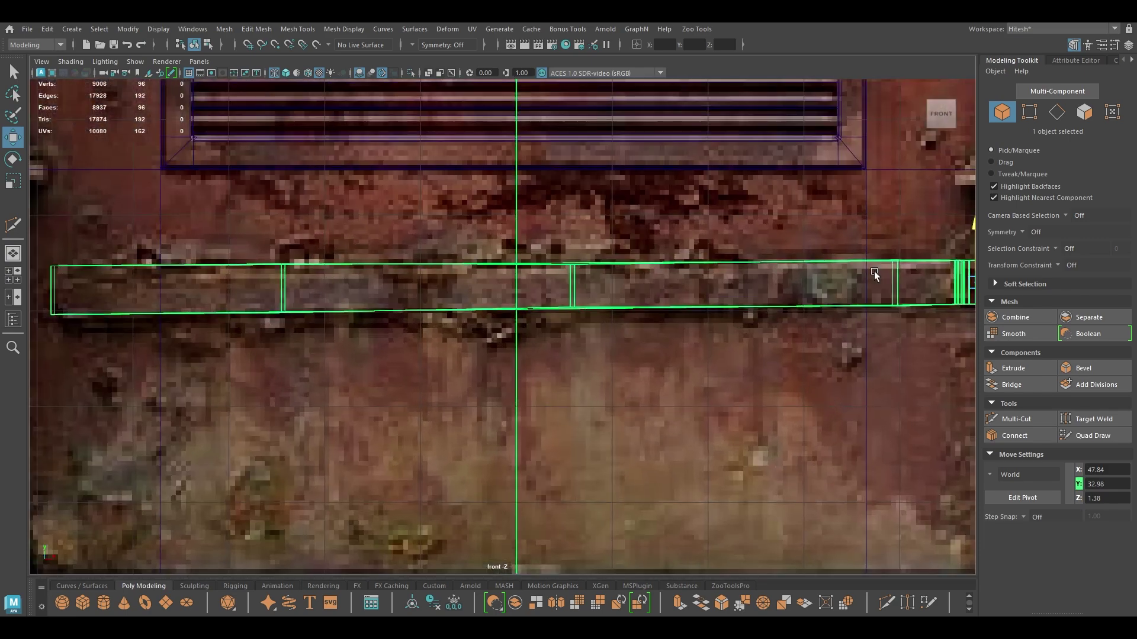
Step: Scale the lower strap's middle-loop vertices vertically and shift the bottom vertices of the loops on either side to match the reference
middle_click_drag(874, 271, 764, 298, "alt")
right_click_drag(520, 304, 467, 278)
left_click_drag(488, 276, 524, 349)
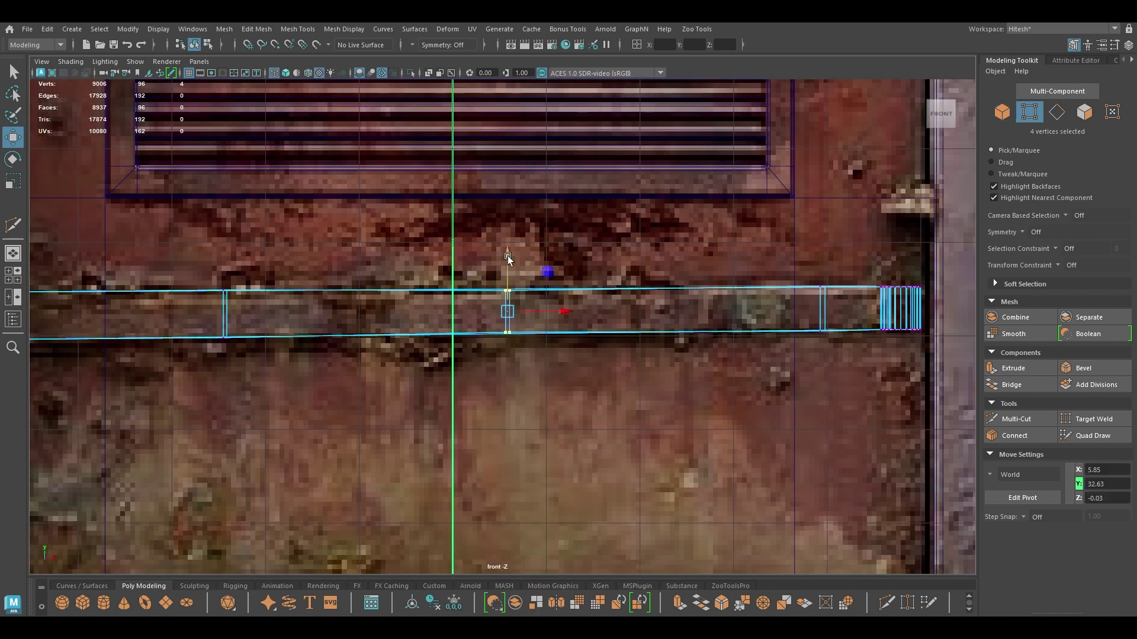
key("r")
left_click_drag(508, 257, 508, 246)
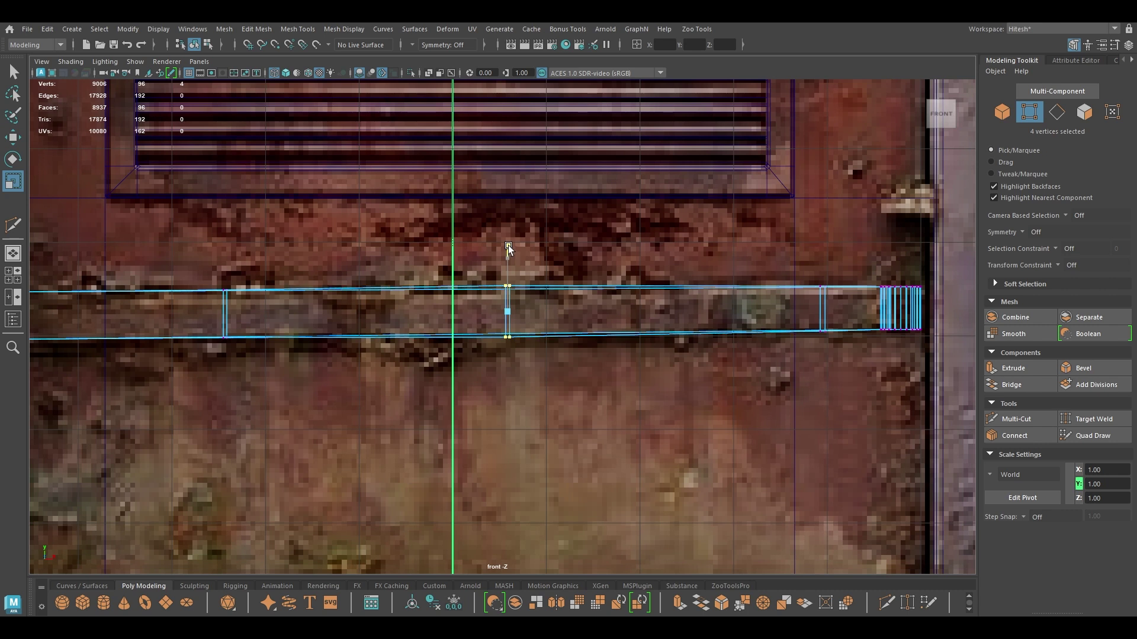
left_click_drag(814, 320, 838, 342)
key("w")
left_click_drag(827, 277, 826, 281)
left_click_drag(227, 364, 201, 319)
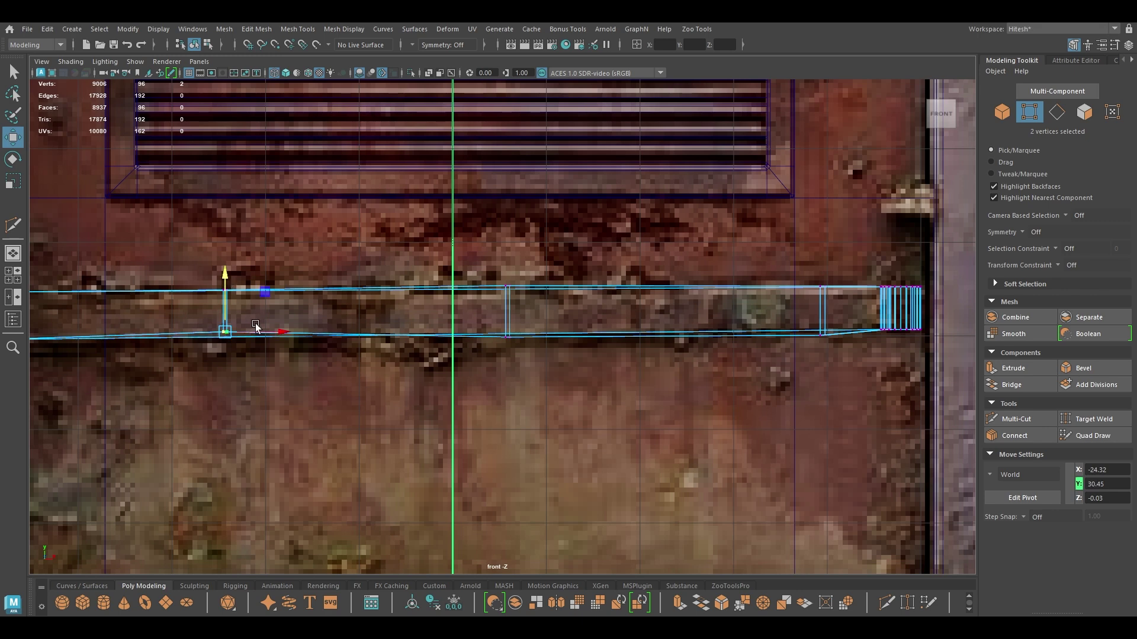
Step: Return the lower strap to object mode and check it in the textured perspective view
middle_click_drag(290, 315, 485, 303, "alt")
key("space")
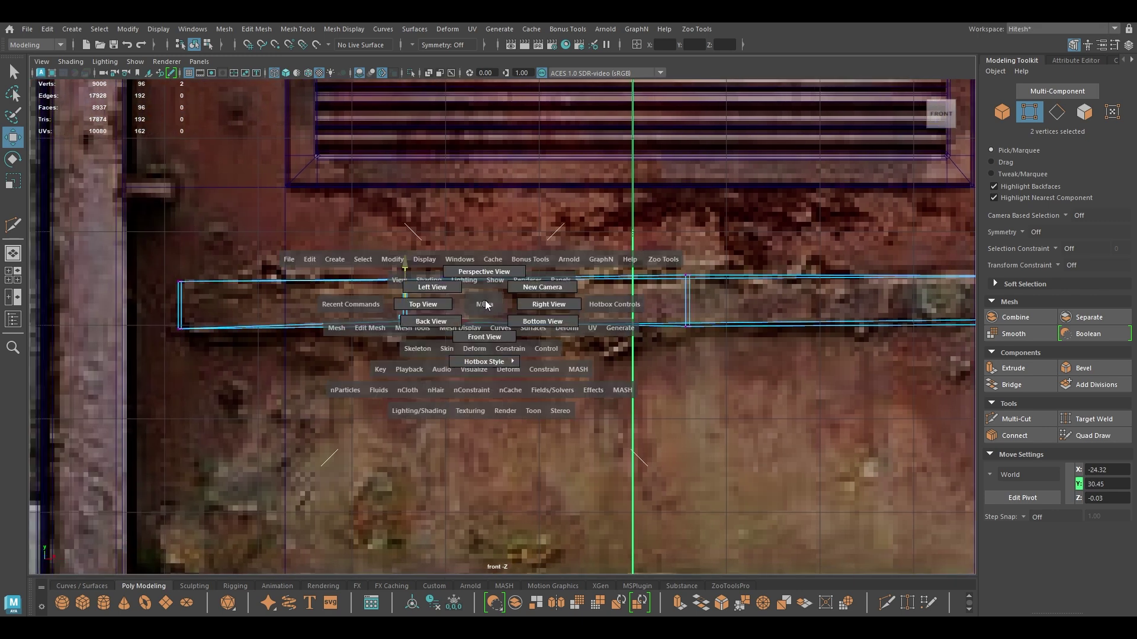
left_click_drag(485, 303, 490, 268)
key("6")
middle_click_drag(628, 527, 567, 328, "alt")
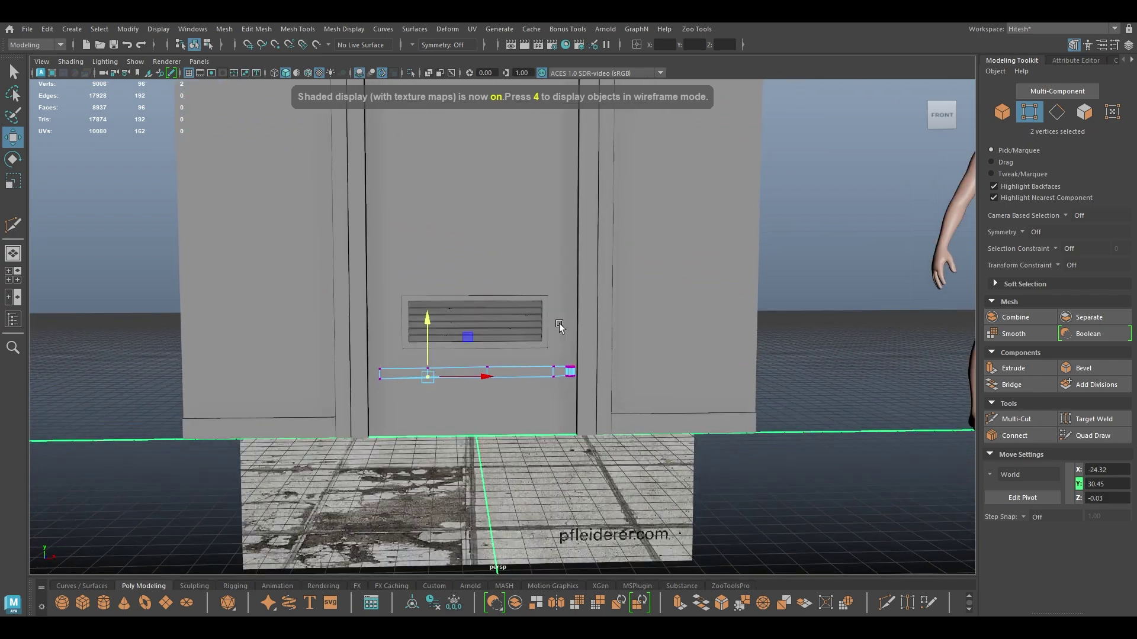
right_click_drag(541, 314, 720, 241)
left_click_drag(641, 296, 496, 366, "alt")
Step: Create a polygon sphere for the doorknob in the wireframe front view
key("space")
key("4")
middle_click_drag(431, 357, 547, 485, "alt")
scroll(435, 361, "down", 3)
middle_click_drag(424, 223, 418, 420, "alt")
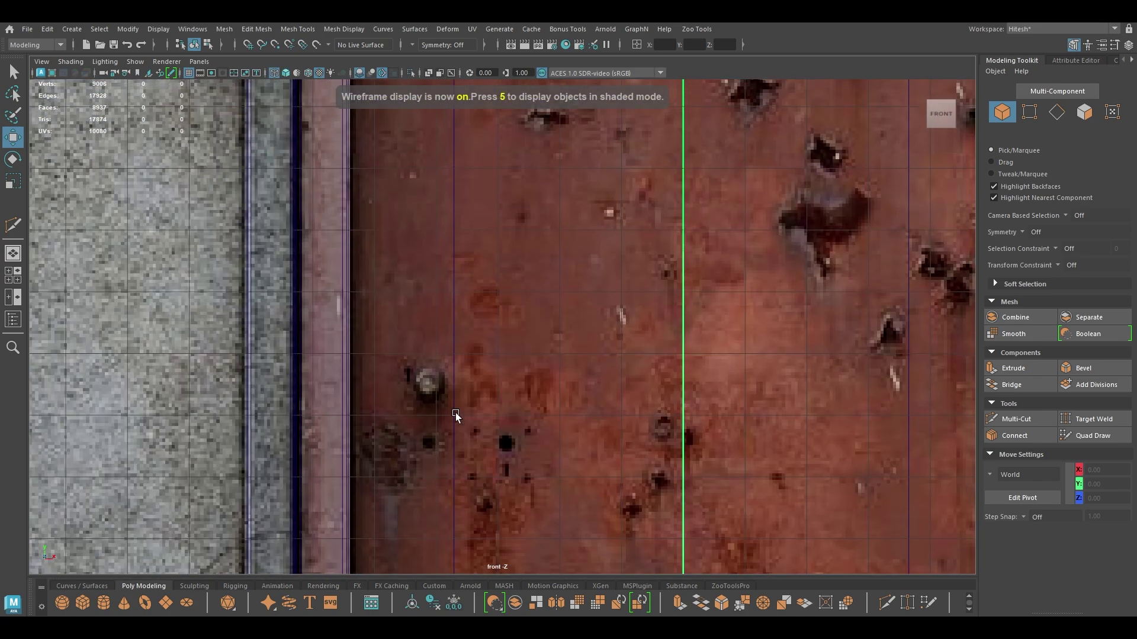
scroll(438, 395, "down", 1)
middle_click_drag(410, 299, 385, 242, "alt")
scroll(466, 307, "down", 1)
mouse_move(441, 210)
middle_mouse_down("alt")
mouse_move(421, 293)
mouse_move(442, 212)
middle_mouse_up("alt")
middle_click_drag(389, 326, 459, 268, "alt")
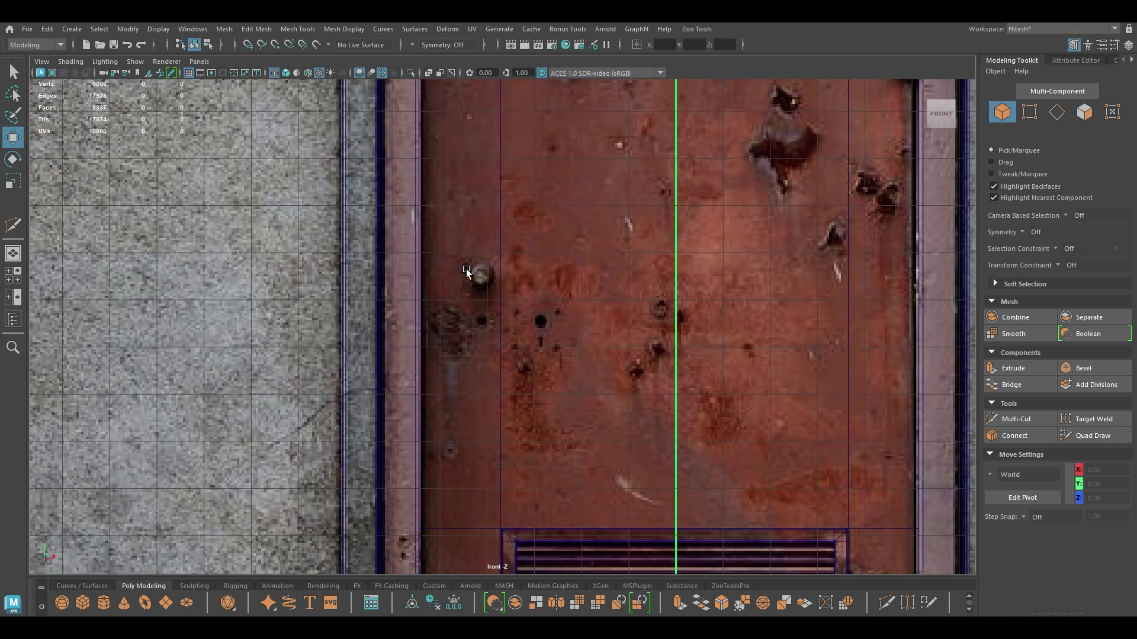
right_click(482, 276, "shift")
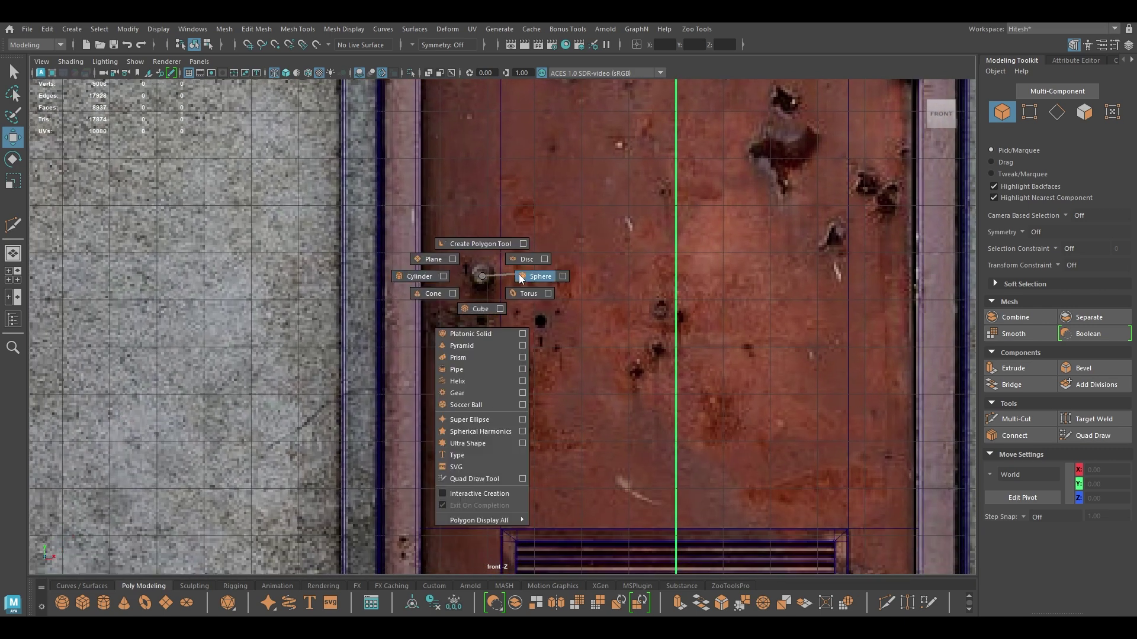
right_click_drag(519, 274, 519, 277, "shift")
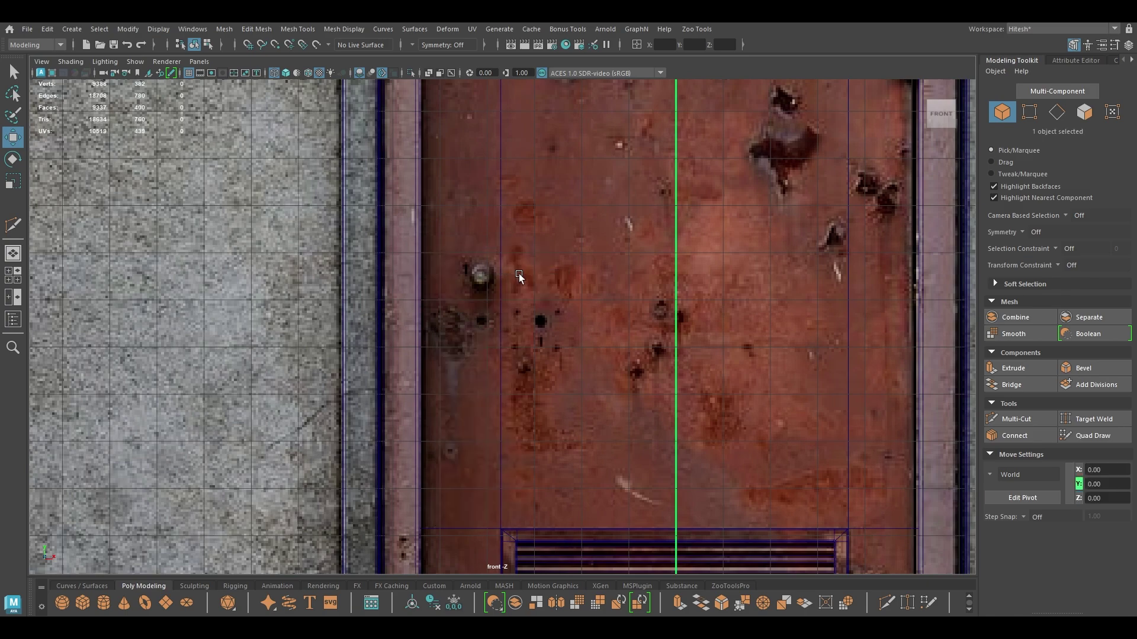
Step: Move the sphere onto the knob in the reference at about X -41.85, Y 124.41
scroll(518, 320, "down", 7)
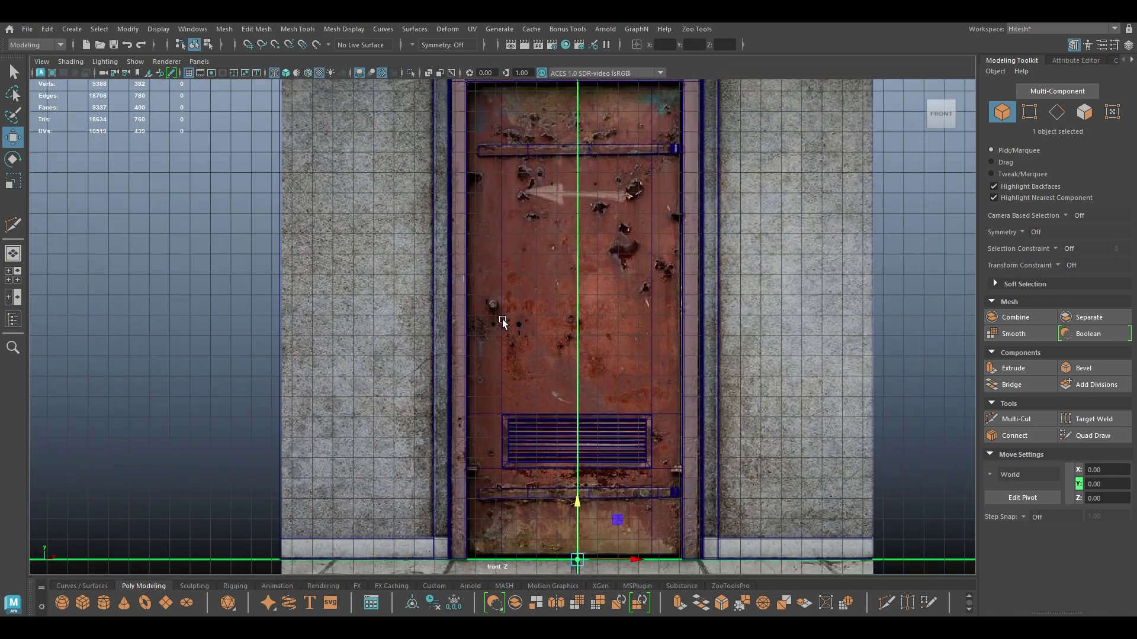
middle_click_drag(502, 319, 506, 247, "alt")
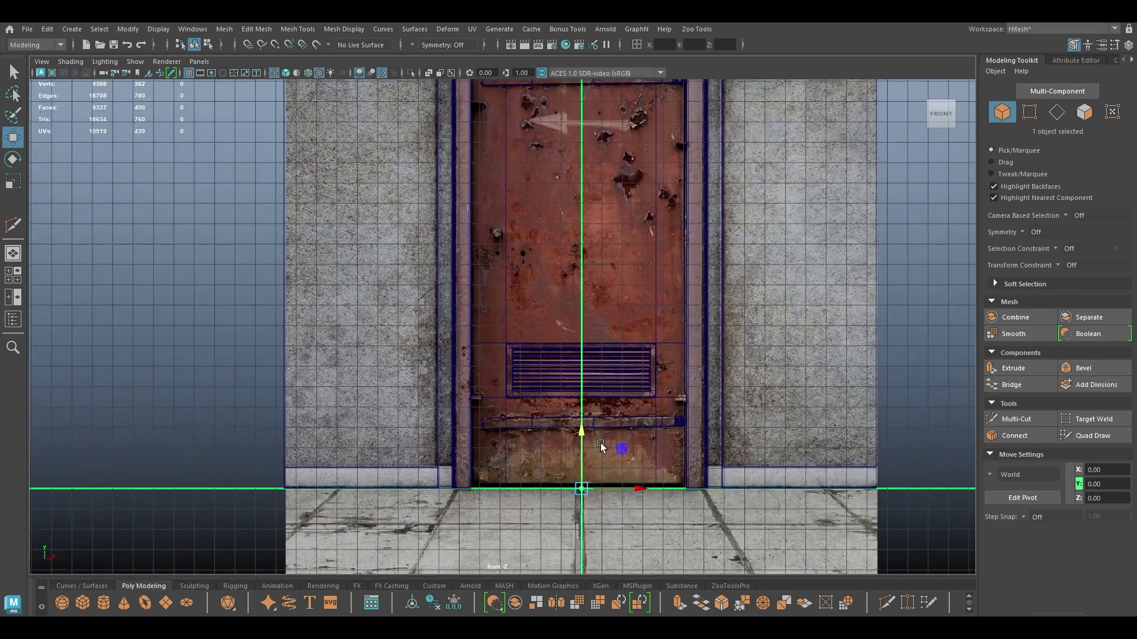
scroll(537, 166, "up", 5)
middle_click_drag(538, 166, 524, 297, "alt")
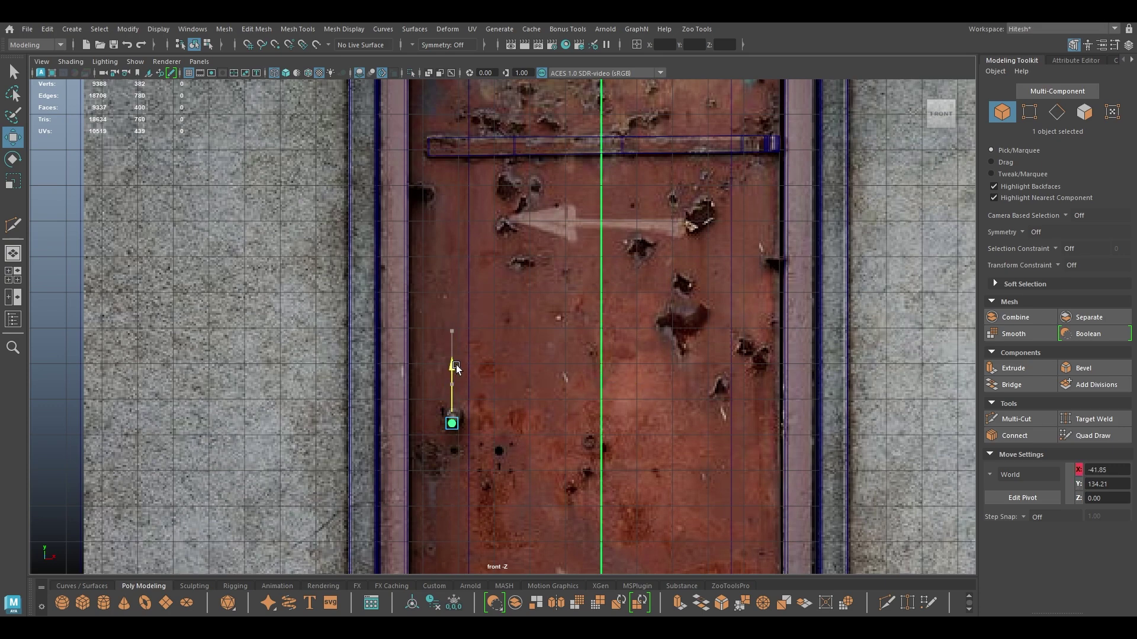
key("f")
scroll(507, 509, "down", 6)
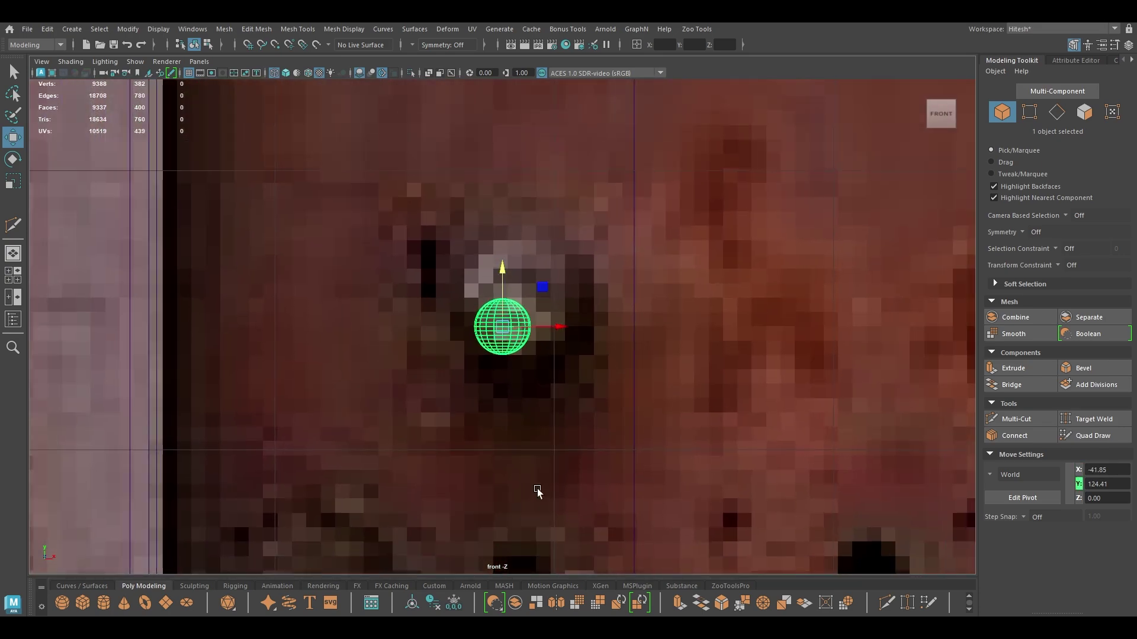
Step: Set the sphere's radius to 2, rotate it about X and shift it to about X -41.19
scroll(425, 153, "down", 3)
key("t")
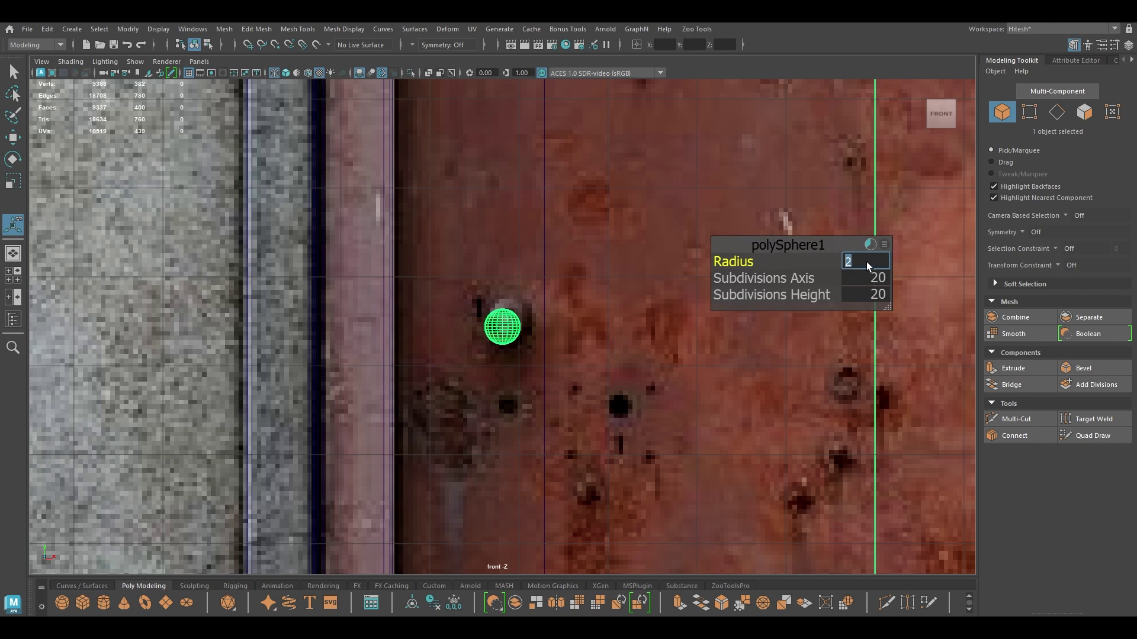
key("e")
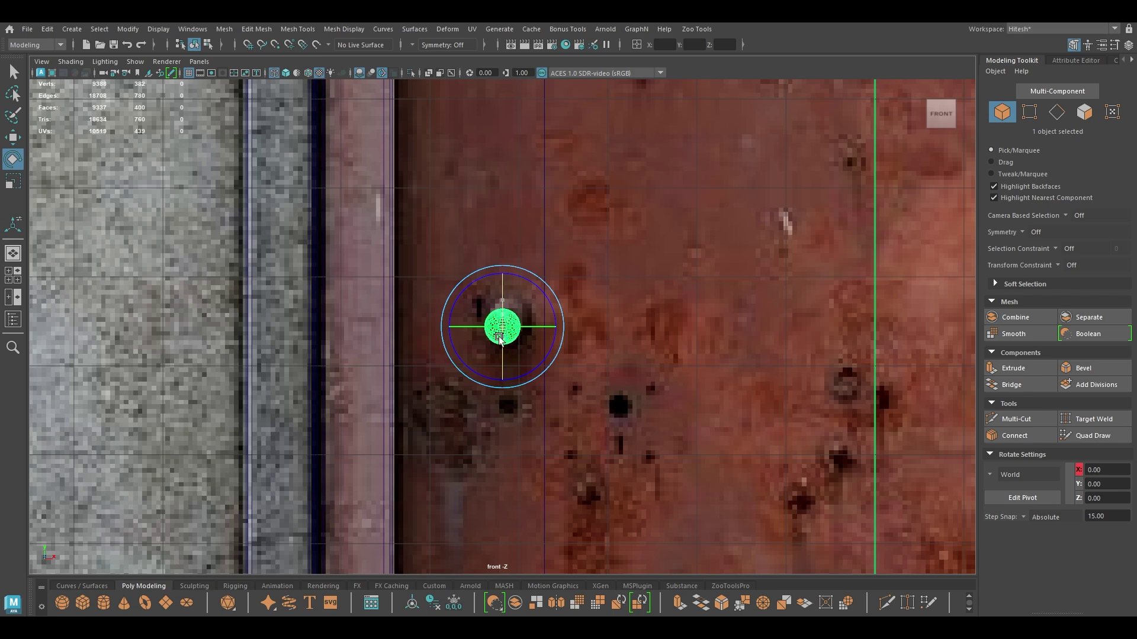
key("w")
left_click_drag(535, 329, 544, 284)
Step: Move the knob sphere out in front of the door and rotate it about X so its pole faces forward
key("space")
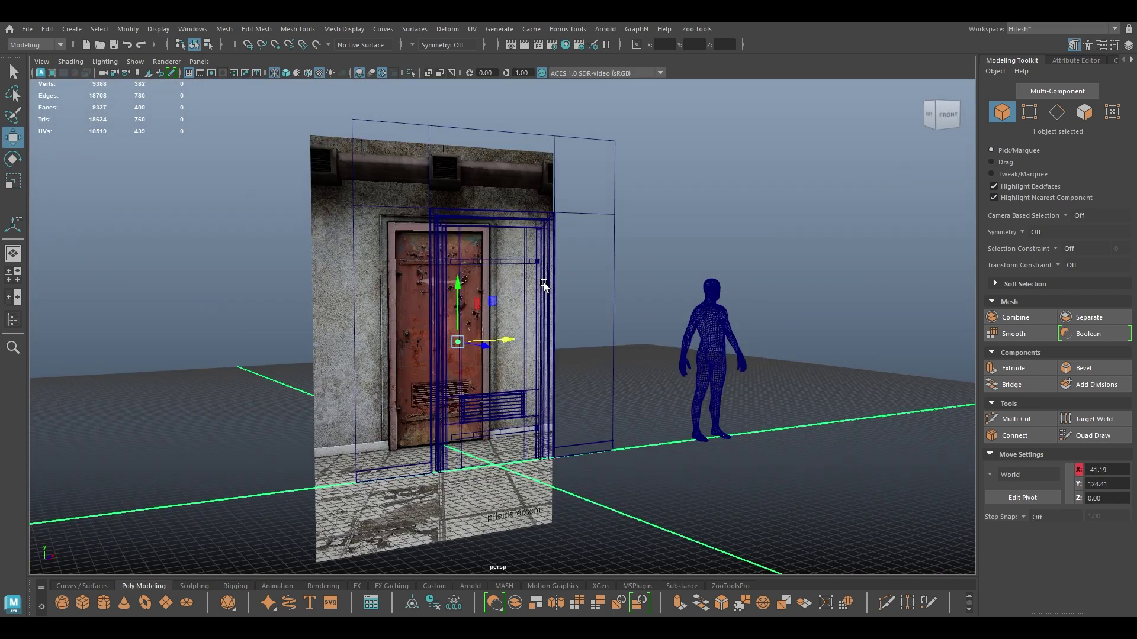
key("f")
key("6")
mouse_move(543, 349)
left_mouse_down("alt")
mouse_move(545, 367)
mouse_move(763, 442)
mouse_move(728, 414)
left_mouse_up("alt")
right_click_drag(728, 414, 670, 211, "alt")
left_click_drag(670, 355, 601, 335)
key("space")
left_click_drag(556, 366, 550, 383)
scroll(536, 391, "up", 3)
key("e")
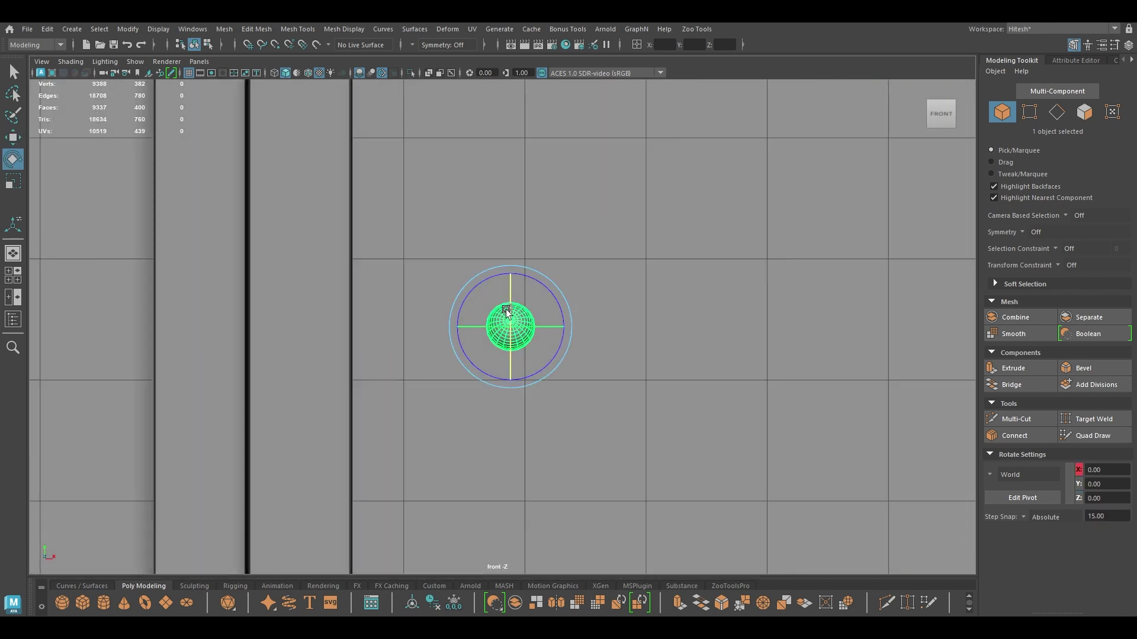
key("space")
left_click_drag(507, 313, 506, 279)
key("w")
Step: Delete the five rows of faces on the door side of the knob sphere, selecting them in the top view
left_click_drag(577, 377, 773, 345, "alt")
right_click_drag(790, 254, 786, 287)
key("space")
left_click_drag(657, 285, 567, 283)
scroll(556, 254, "down", 2)
middle_click_drag(474, 361, 950, 246, "alt")
middle_click_drag(237, 557, 573, 459, "alt")
scroll(480, 168, "down", 5)
middle_click_drag(476, 299, 876, 343, "alt")
right_click_drag(533, 391, 657, 512, "alt")
middle_click_drag(569, 217, 441, 310, "alt")
right_click_drag(442, 310, 604, 546, "alt")
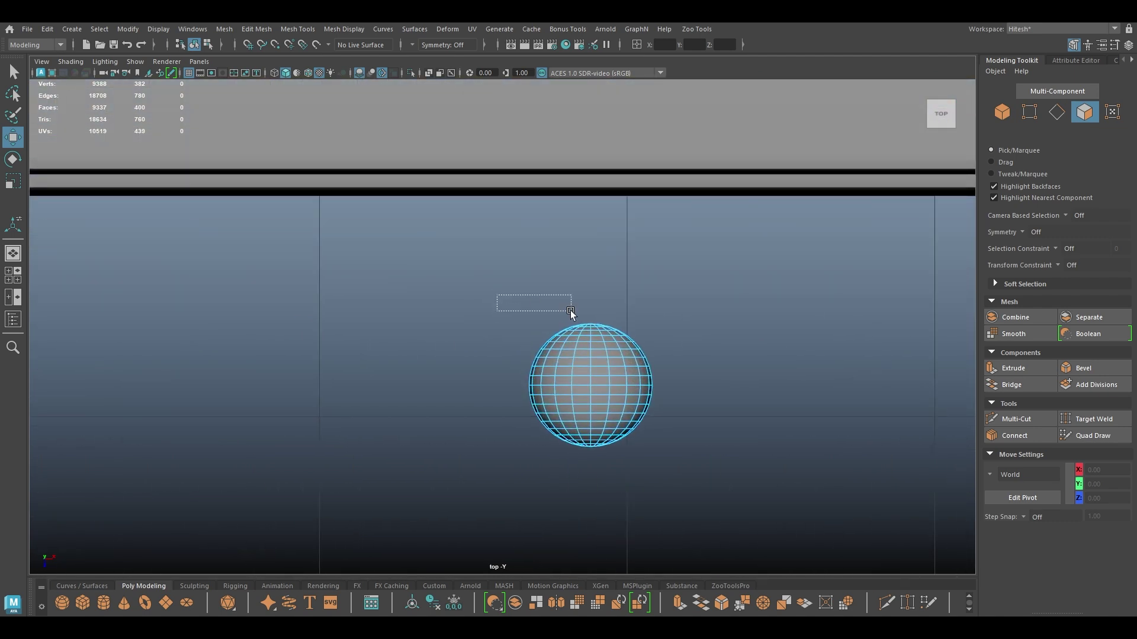
left_click_drag(514, 308, 668, 347)
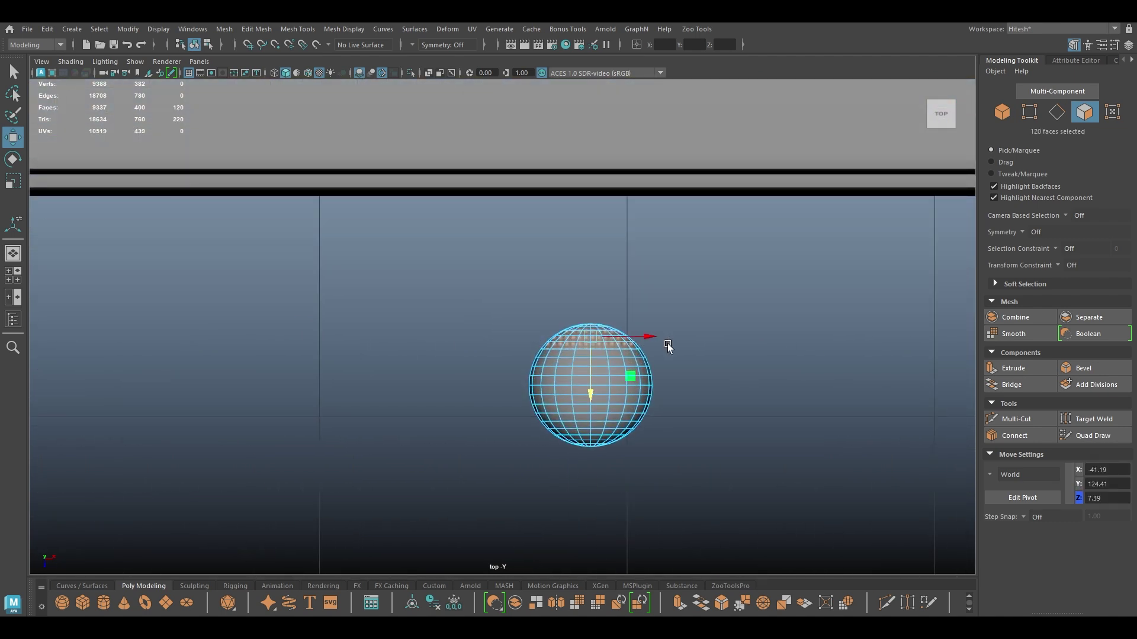
left_click_drag(534, 296, 672, 345)
key("Delete")
Step: Select the knob sphere's open border edges and extrude them toward the door as a short neck
right_click_drag(669, 336, 658, 285)
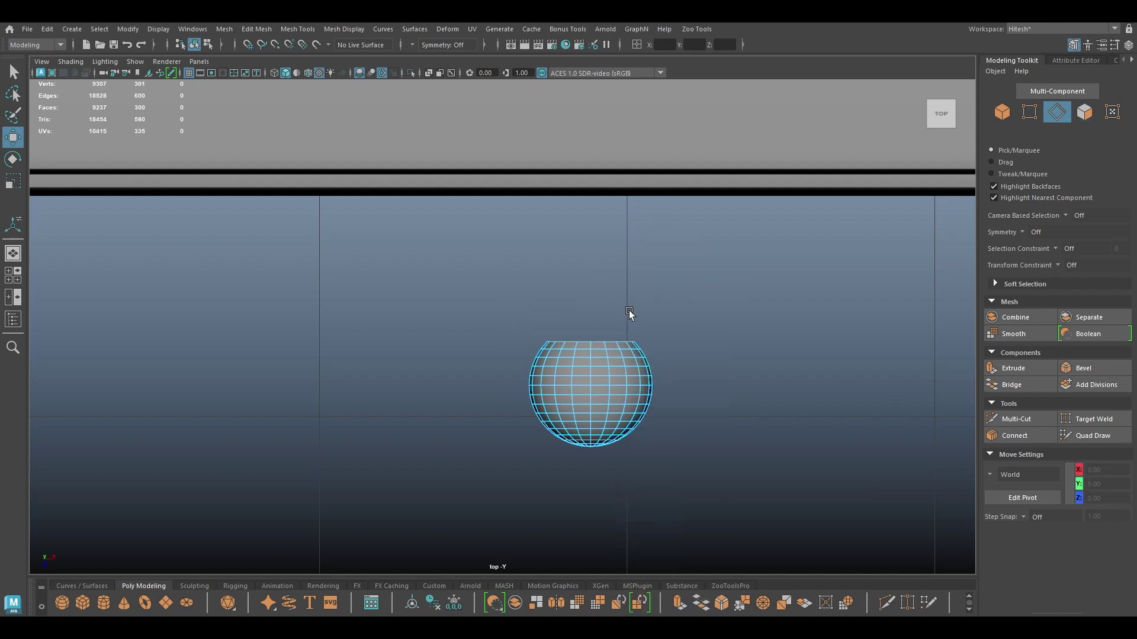
double_click(613, 334)
key("space")
mouse_move(613, 334)
left_mouse_down()
mouse_move(616, 264)
mouse_move(596, 314)
mouse_move(629, 301)
left_mouse_up()
key("f")
key("6")
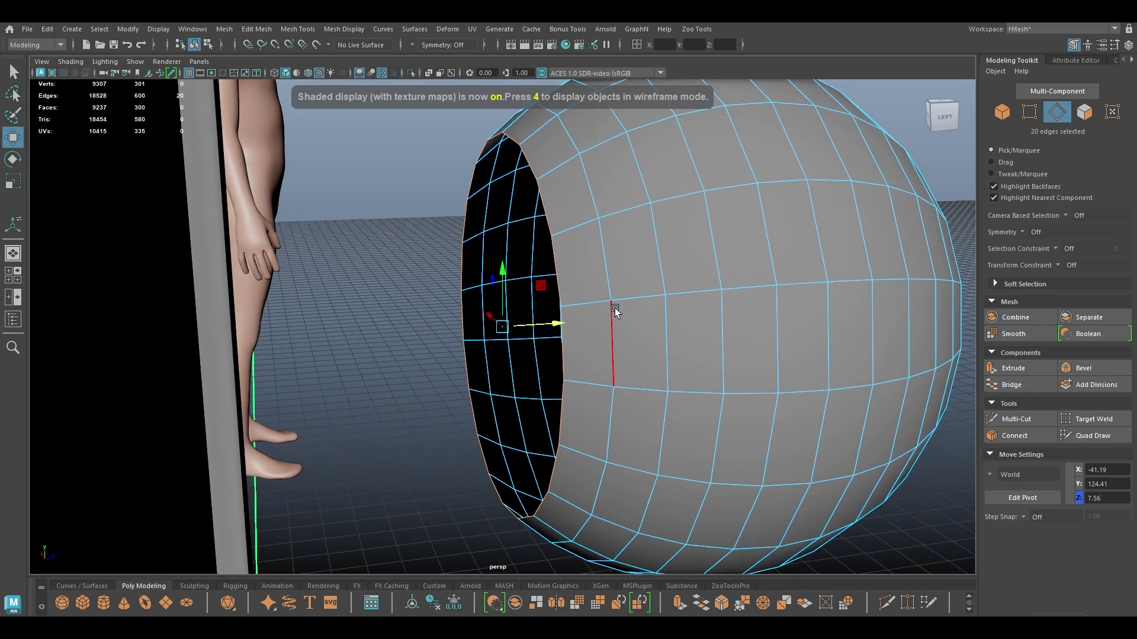
left_click_drag(550, 327, 559, 465)
key("r")
Step: Extrude the neck's border edges outward and back toward the door into a wider collar ending at about Z 6.81
left_click_drag(561, 464, 482, 376, "alt")
key("w")
left_click_drag(533, 325, 468, 364, "shift")
key("r")
key("w")
left_click_drag(500, 325, 425, 222)
right_click(425, 223)
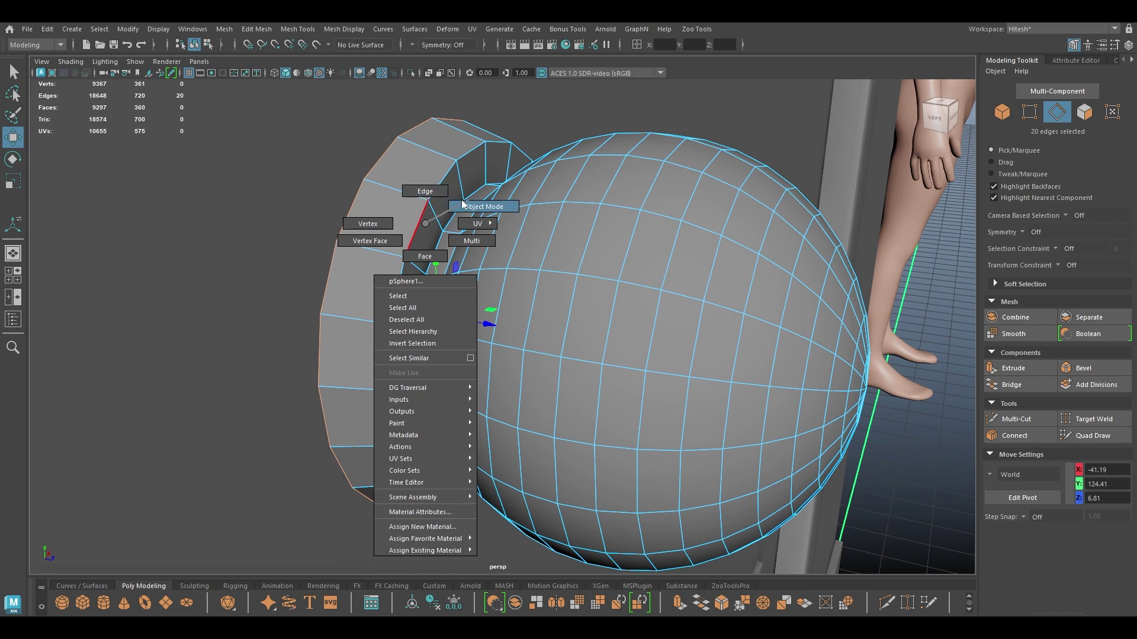
left_click(405, 188)
left_click_drag(428, 219, 506, 221, "alt")
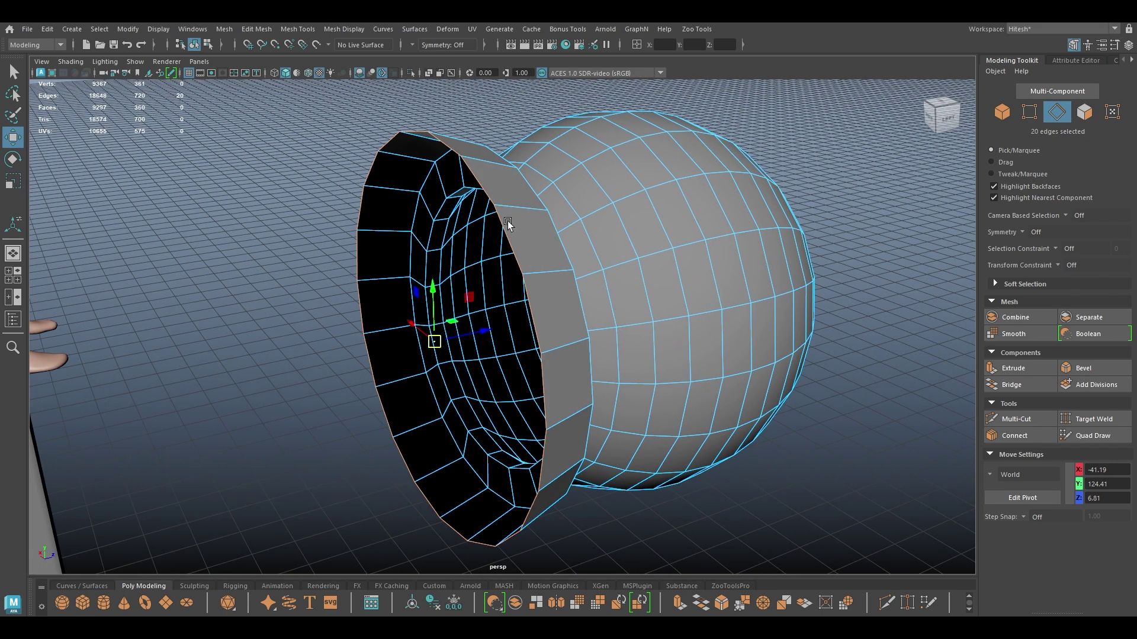
Step: Extrude the collar's border edges inward and merge them to the center to close the back of the knob
key("r")
left_click_drag(435, 341, 373, 354, "shift")
key("w")
right_click_drag(372, 233, 371, 95, "shift")
Step: Delete every other radial edge on the collar's back cap and return to object mode
left_click_drag(482, 290, 603, 286, "alt")
right_click(603, 280)
right_click_drag(604, 284, 595, 248)
left_click_drag(589, 246, 547, 270, "alt")
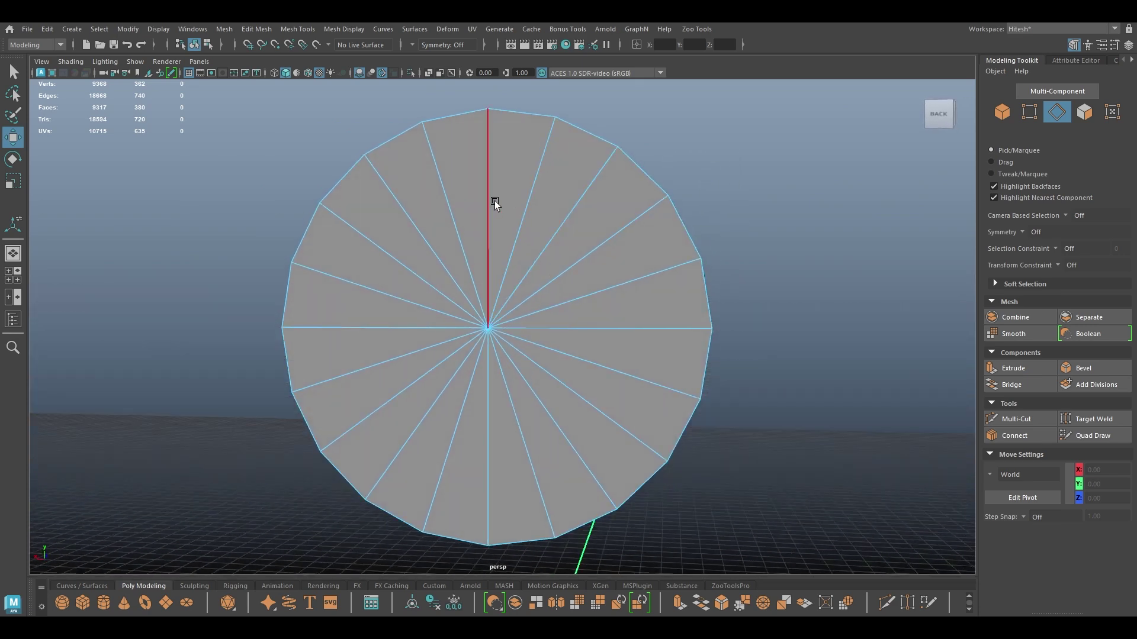
left_click(495, 200)
left_click(599, 207, "shift")
left_click(630, 294, "shift")
left_click(627, 363, "shift")
left_click(556, 426, "shift")
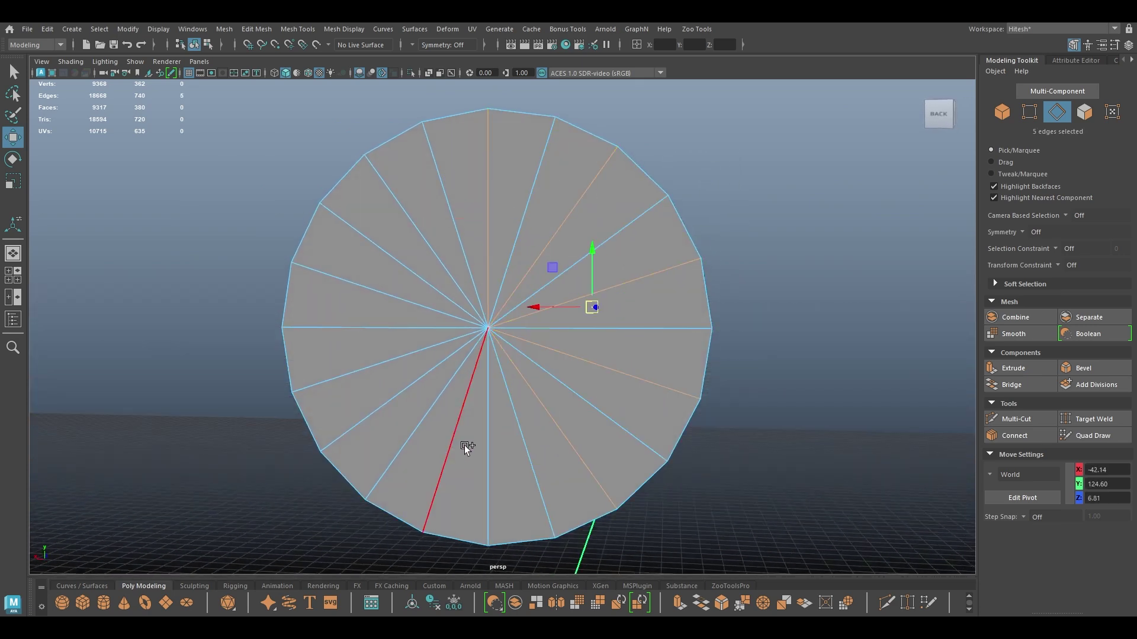
left_click(489, 449, "shift")
left_click(417, 429, "shift")
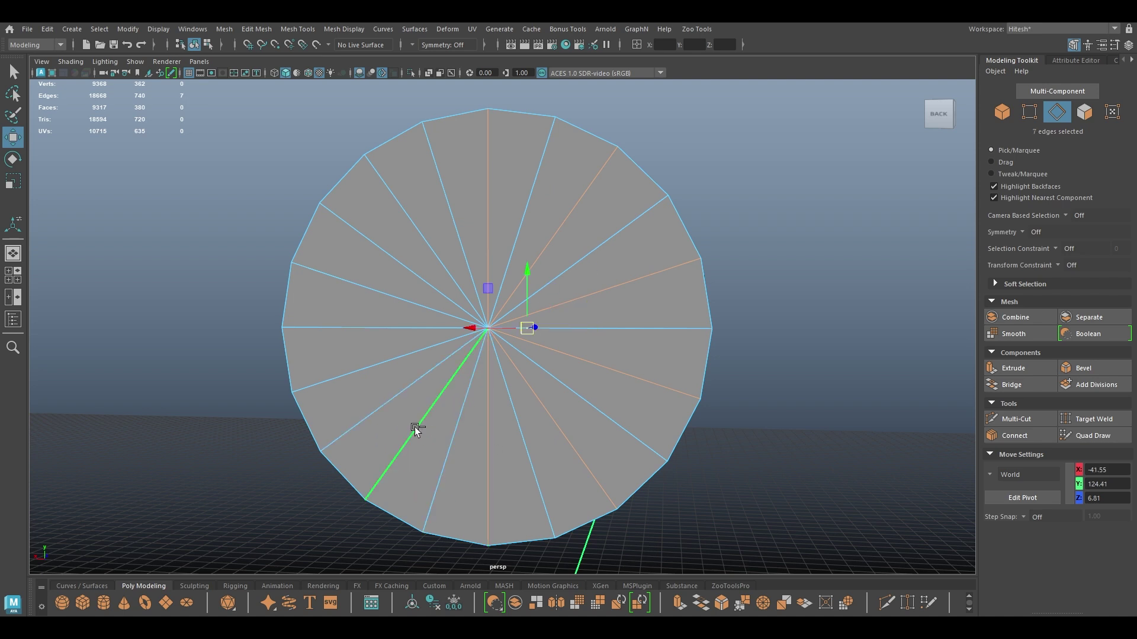
left_click(396, 358, "shift")
left_click(396, 293, "shift")
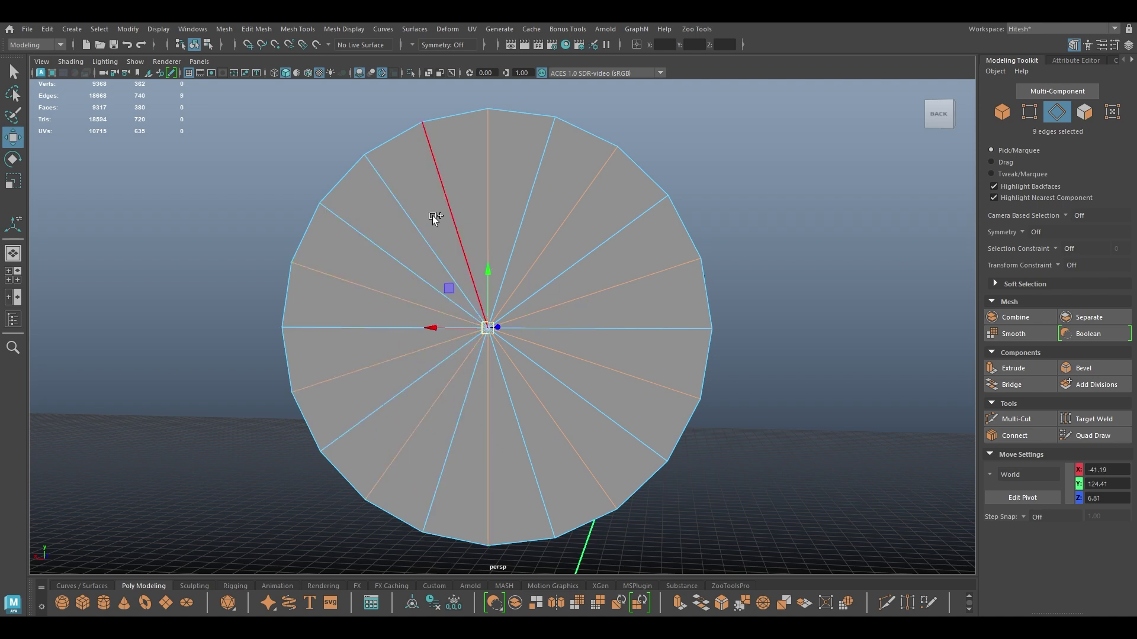
right_click(559, 177, "shift")
right_click_drag(558, 177, 502, 195, "shift")
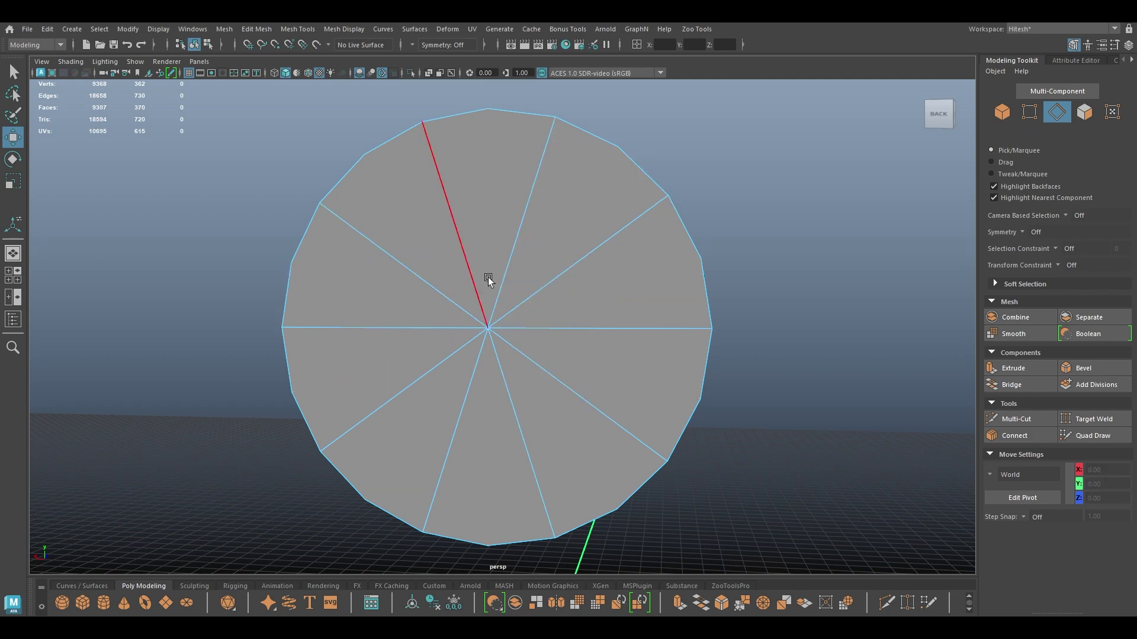
right_click_drag(515, 266, 577, 239)
Step: Bevel the four edge loops around the knob's collar and neck with a fraction of 0.5, increasing the segments
left_click_drag(672, 203, 454, 257, "alt")
scroll(454, 258, "down", 10)
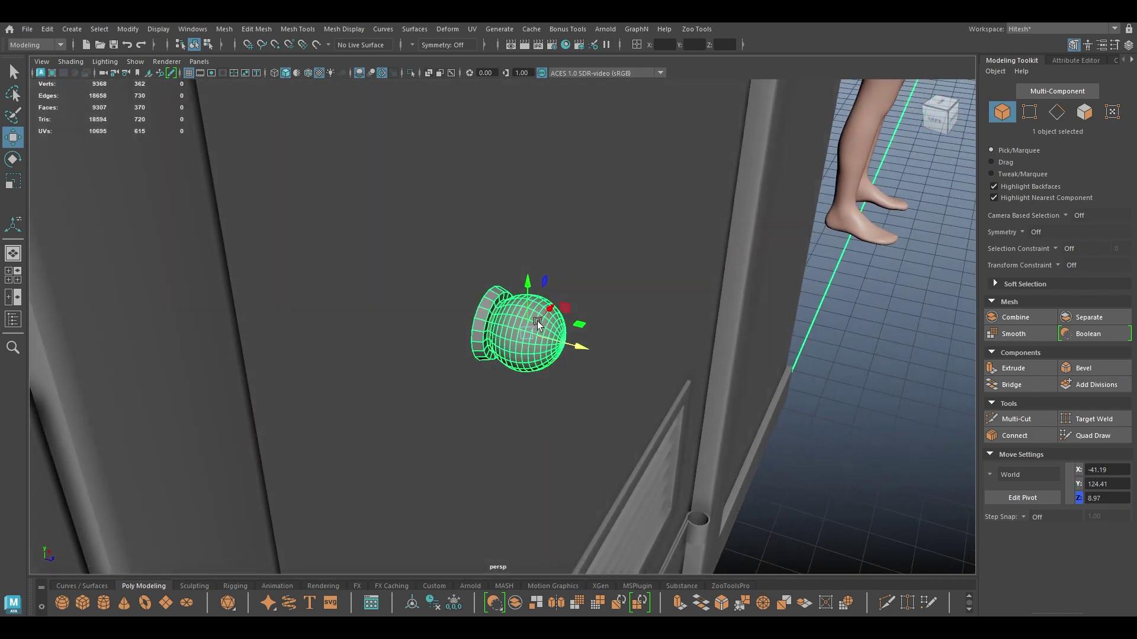
scroll(533, 321, "up", 10)
right_click_drag(500, 304, 496, 207)
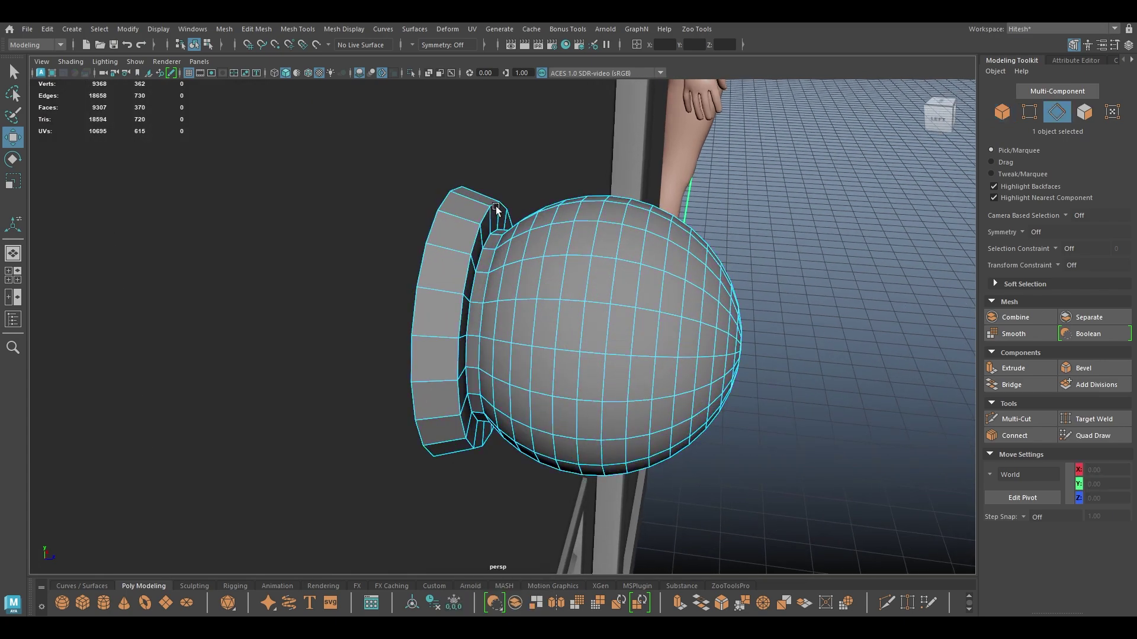
left_click(421, 254)
key("f")
left_click_drag(517, 231, 530, 262, "alt")
scroll(530, 262, "up", 3)
right_click_drag(528, 301, 510, 416)
middle_click_drag(614, 356, 605, 272, "alt")
double_click(638, 302, "shift")
left_click_drag(638, 309, 531, 317, "alt")
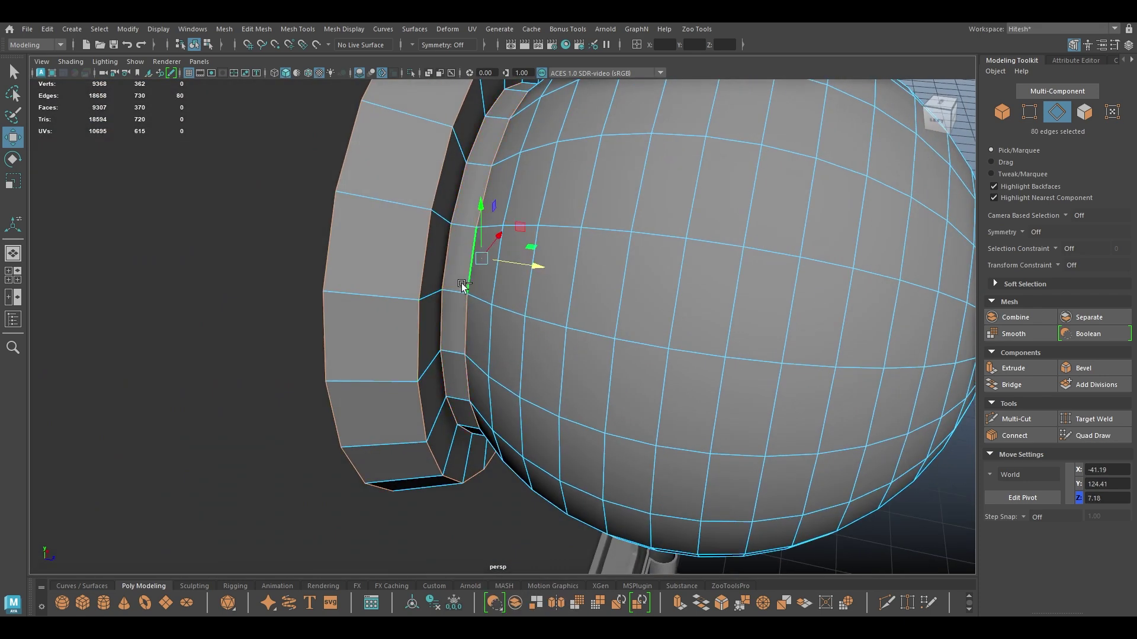
key("ctrl+b")
left_click_drag(482, 297, 570, 292, "alt")
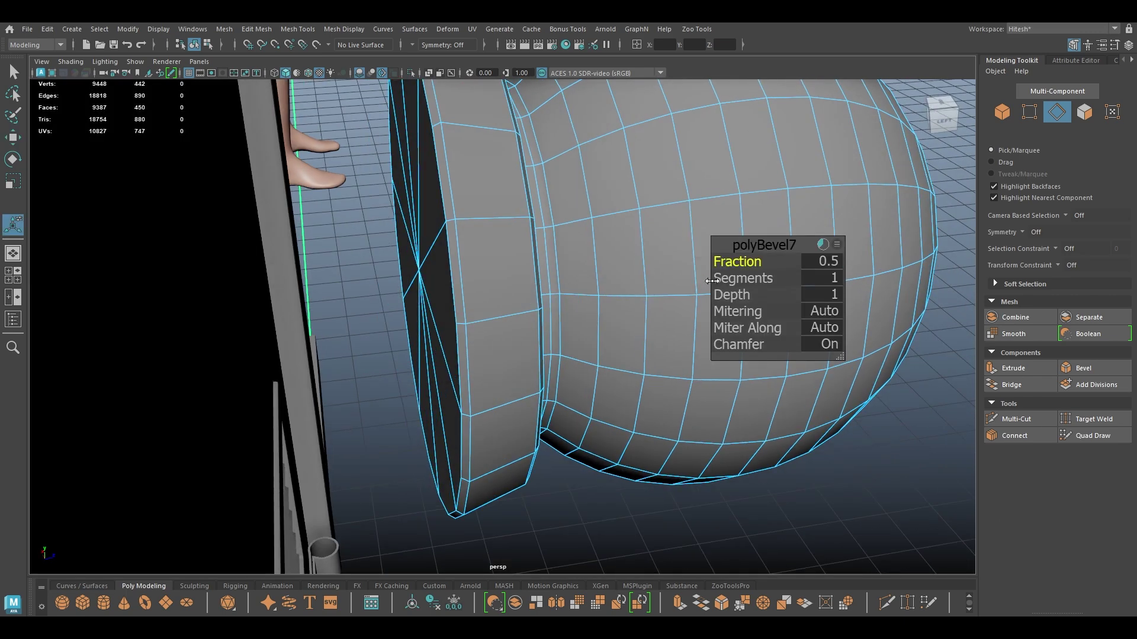
mouse_move(757, 279)
left_mouse_down()
mouse_move(777, 280)
mouse_move(749, 261)
left_mouse_up()
Step: Move the whole knob back along Z to about 1.36 so its collar sits against the door
key("w")
right_click_drag(548, 206, 628, 161)
scroll(680, 101, "down", 4)
left_click(778, 253)
left_click_drag(778, 254, 487, 197, "alt")
left_click(609, 327)
scroll(610, 327, "down", 4)
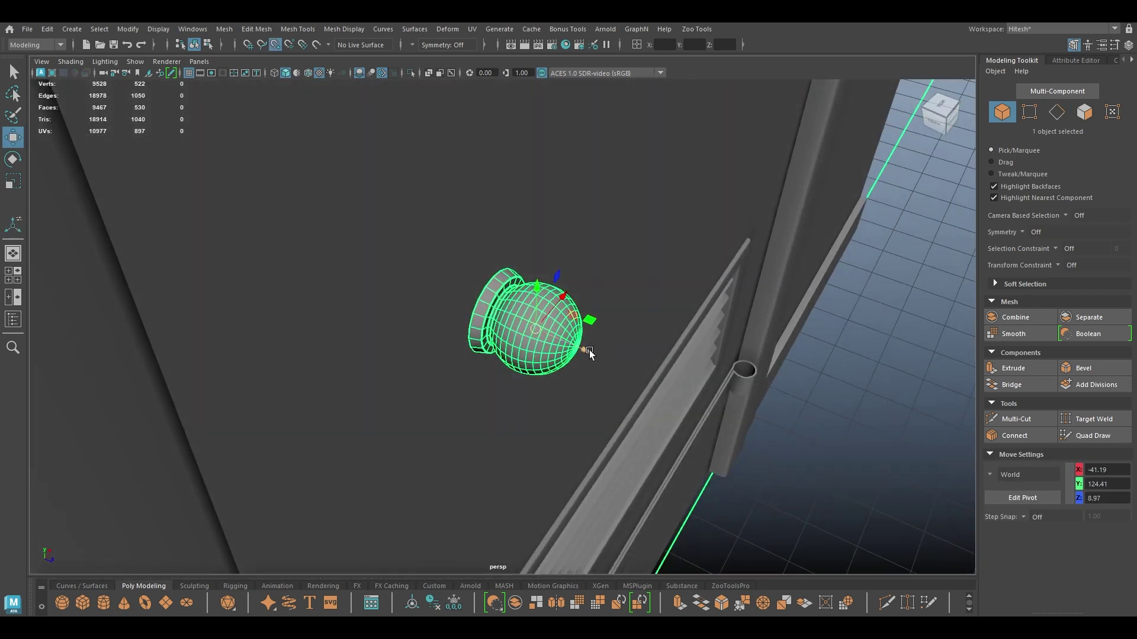
left_click_drag(589, 350, 502, 319)
left_click_drag(318, 240, 507, 332)
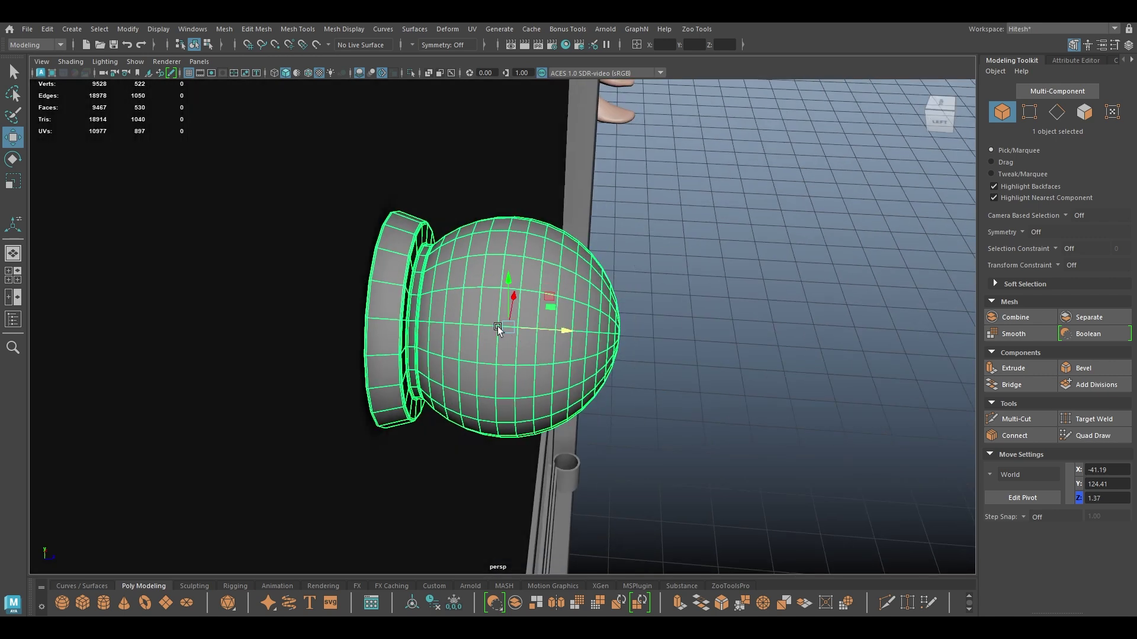
scroll(499, 328, "up", 3)
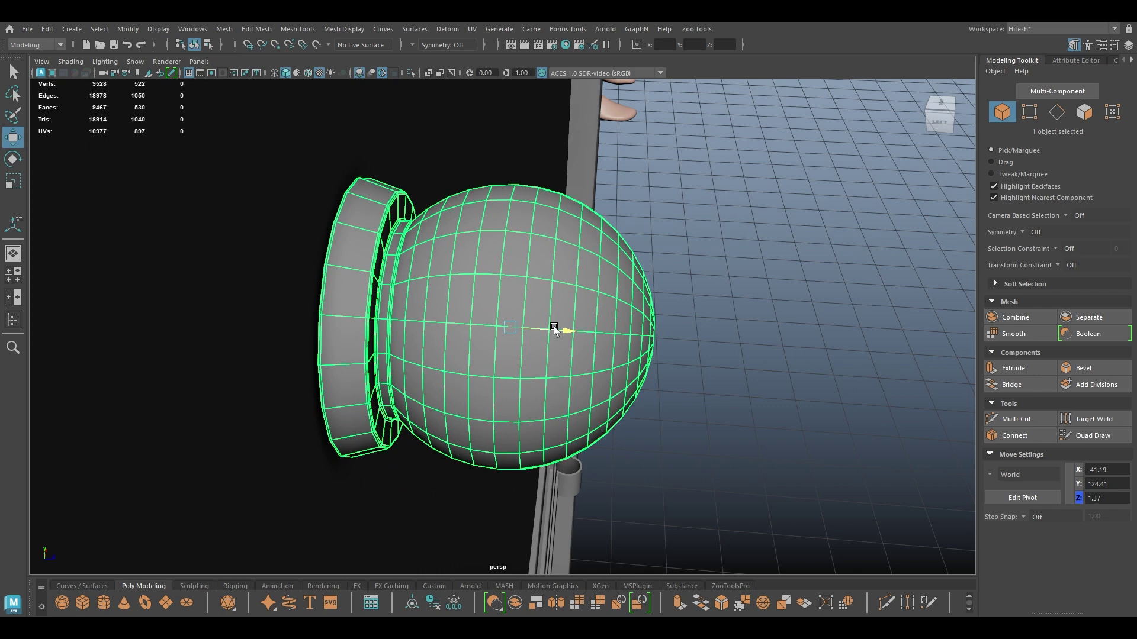
left_click_drag(554, 327, 635, 327)
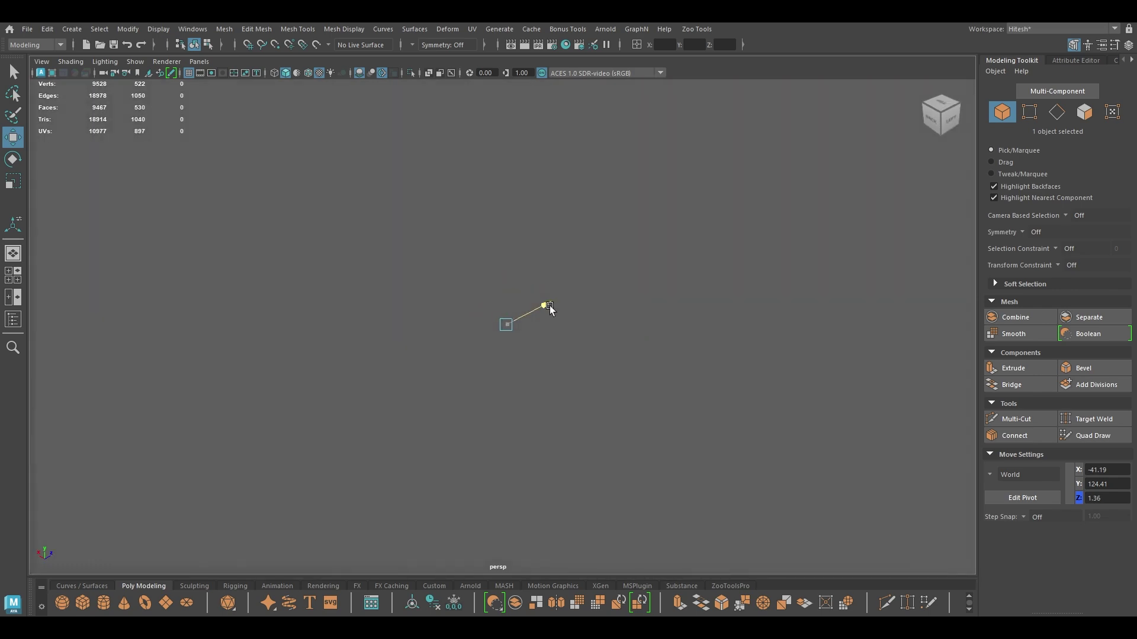
left_click_drag(530, 315, 475, 317)
left_click_drag(559, 329, 562, 329)
Step: Examine the finished doorknob up close, then the whole door and wall from several angles
left_click(849, 248)
right_click_drag(849, 247, 649, 251, "alt")
left_click_drag(650, 251, 504, 279, "alt")
right_click_drag(504, 278, 505, 251, "alt")
left_click_drag(505, 251, 612, 447, "alt")
right_click_drag(611, 447, 649, 393, "alt")
left_click_drag(650, 393, 467, 303, "alt")
right_click_drag(467, 303, 586, 368, "alt")
left_click(510, 330)
key("space")
left_click_drag(510, 330, 546, 317)
key("r")
key("4")
key("space")
key("f")
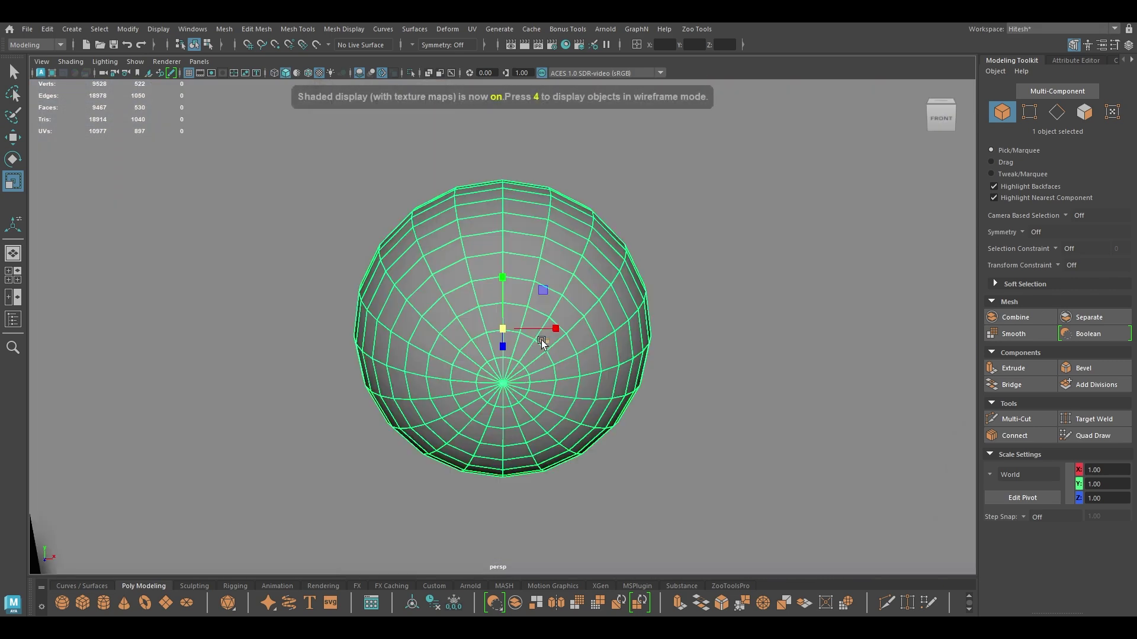
key("6")
left_click_drag(691, 355, 723, 354, "alt")
key("w")
left_click_drag(602, 346, 614, 384, "alt")
left_click(858, 371)
right_click_drag(858, 370, 698, 58, "alt")
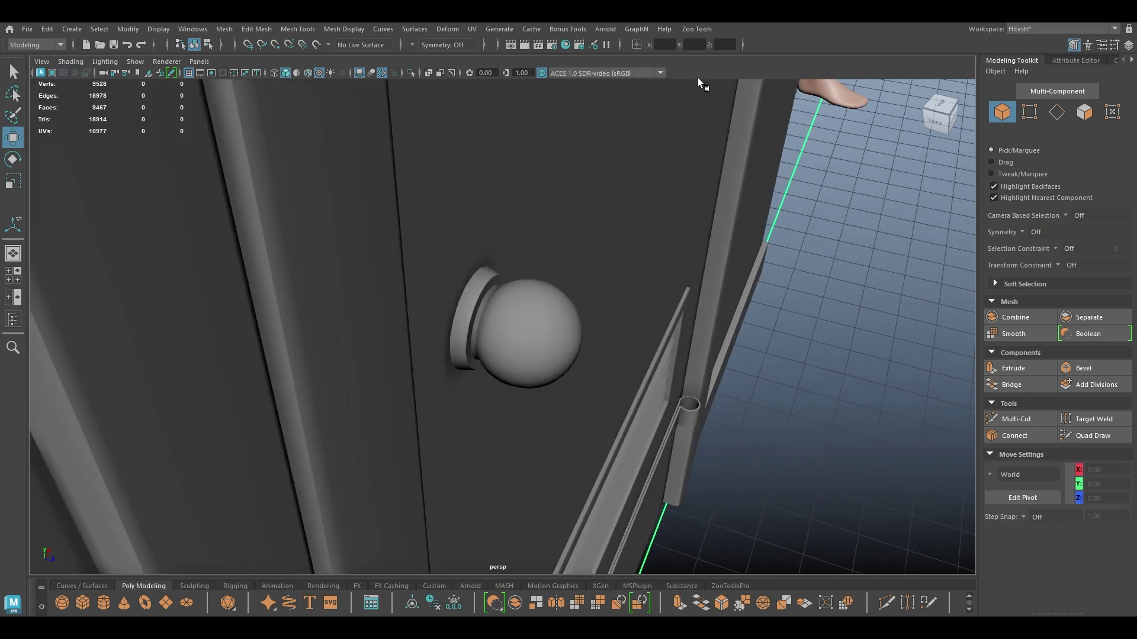
left_click_drag(793, 323, 635, 269, "alt")
right_click_drag(800, 444, 544, 308, "alt")
left_click_drag(577, 311, 568, 198, "alt")
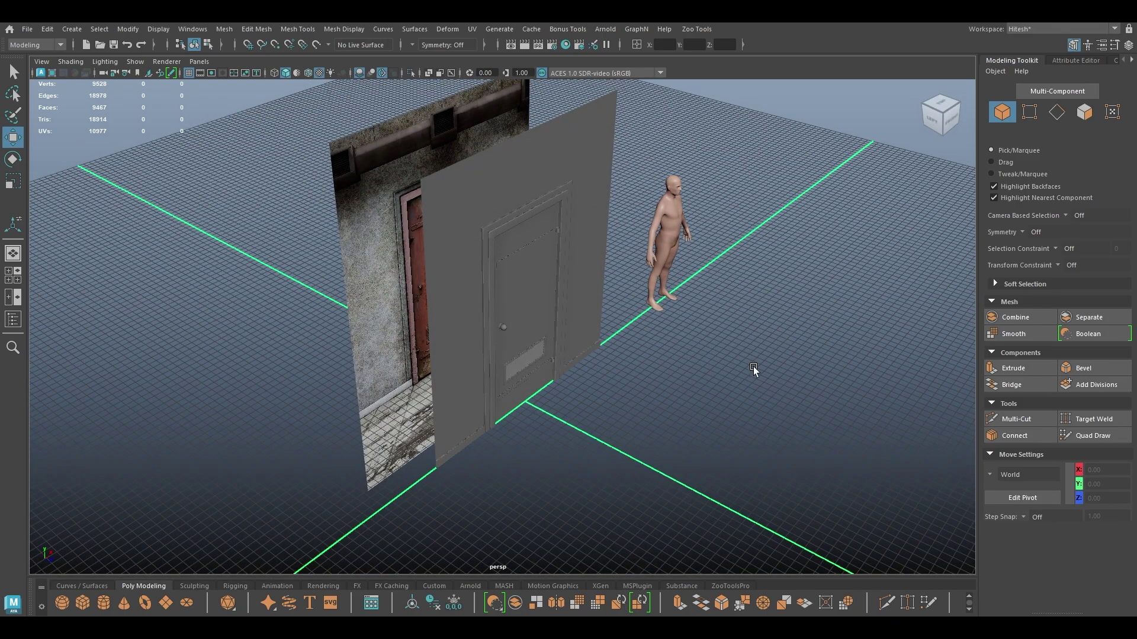
left_click_drag(711, 391, 779, 329, "alt")
left_click_drag(635, 307, 532, 245, "alt")
Step: Create a polygon cube in the front view and raise it to the overhead vent box at about Y 297.46
key("space")
key("4")
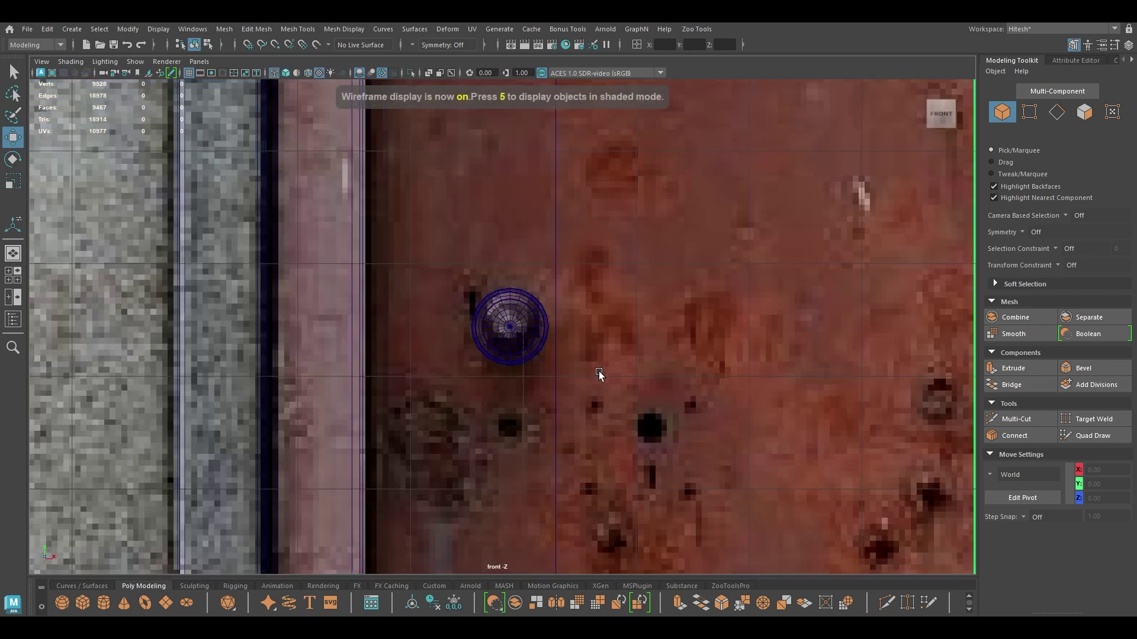
scroll(600, 383, "down", 10)
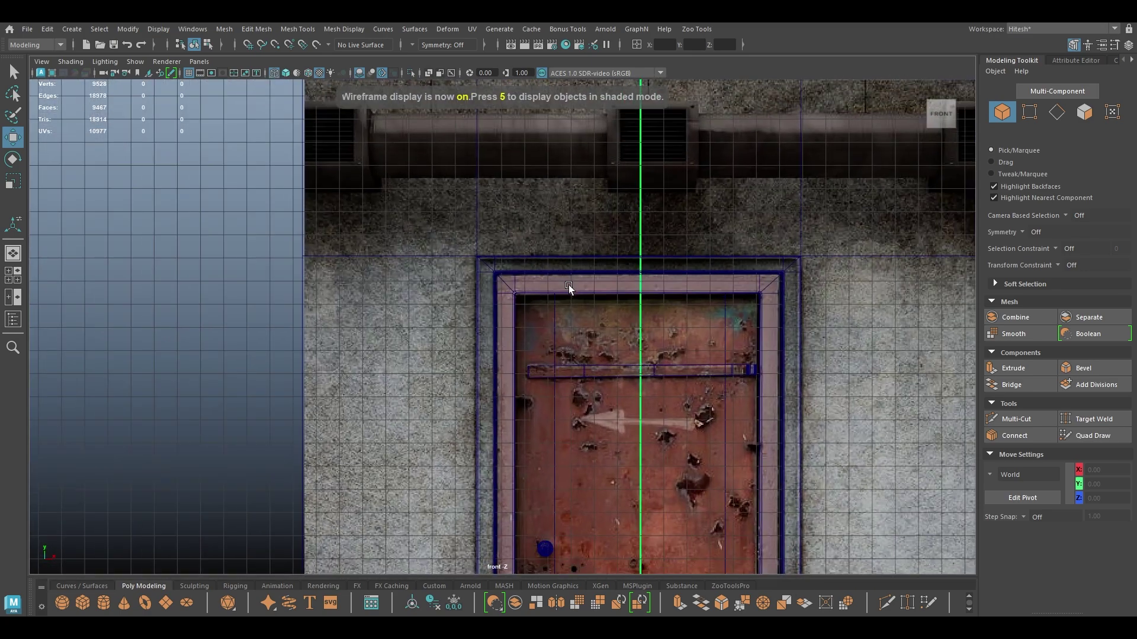
scroll(567, 283, "down", 4)
middle_click_drag(512, 83, 556, 122, "alt")
scroll(514, 176, "up", 2)
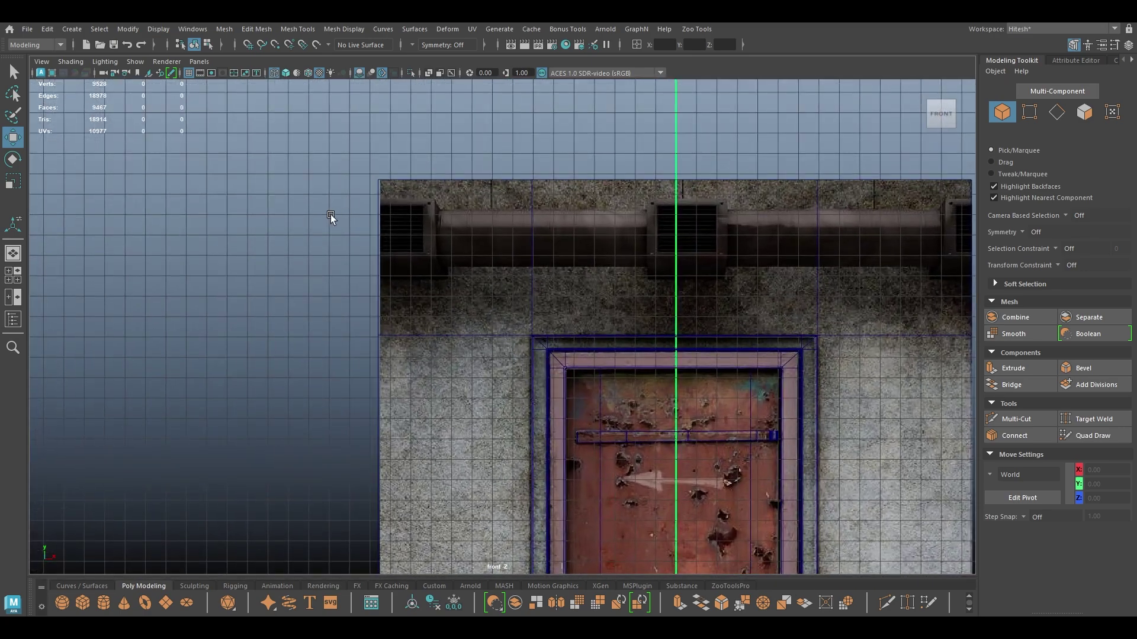
right_click_drag(299, 190, 282, 223, "shift")
middle_click_drag(594, 263, 437, 181, "alt")
scroll(550, 376, "down", 5)
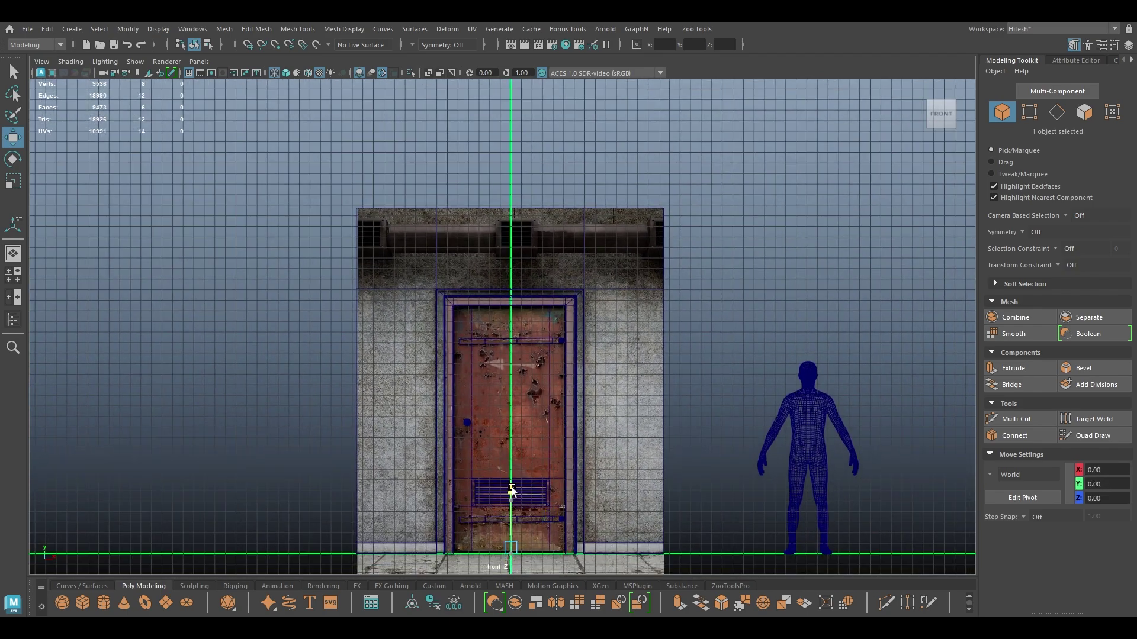
left_click_drag(501, 183, 501, 184)
right_click_drag(551, 199, 715, 460, "alt")
middle_click_drag(610, 237, 506, 577, "alt")
right_click_drag(488, 536, 537, 531, "alt")
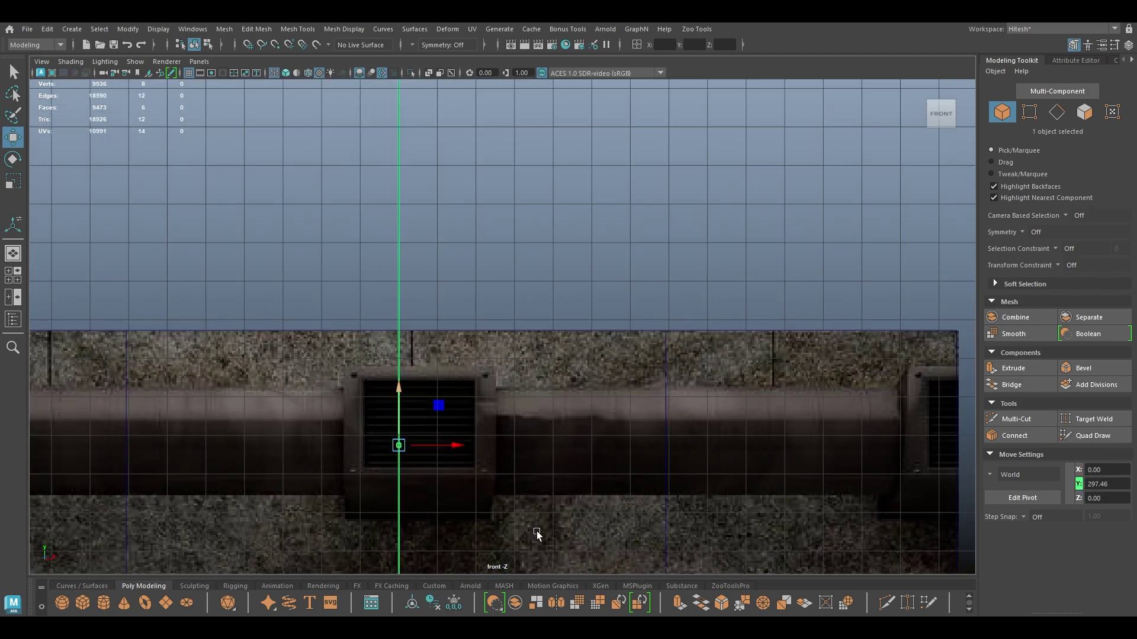
Step: Try a width and height of 12 for the vent box cube
key("t")
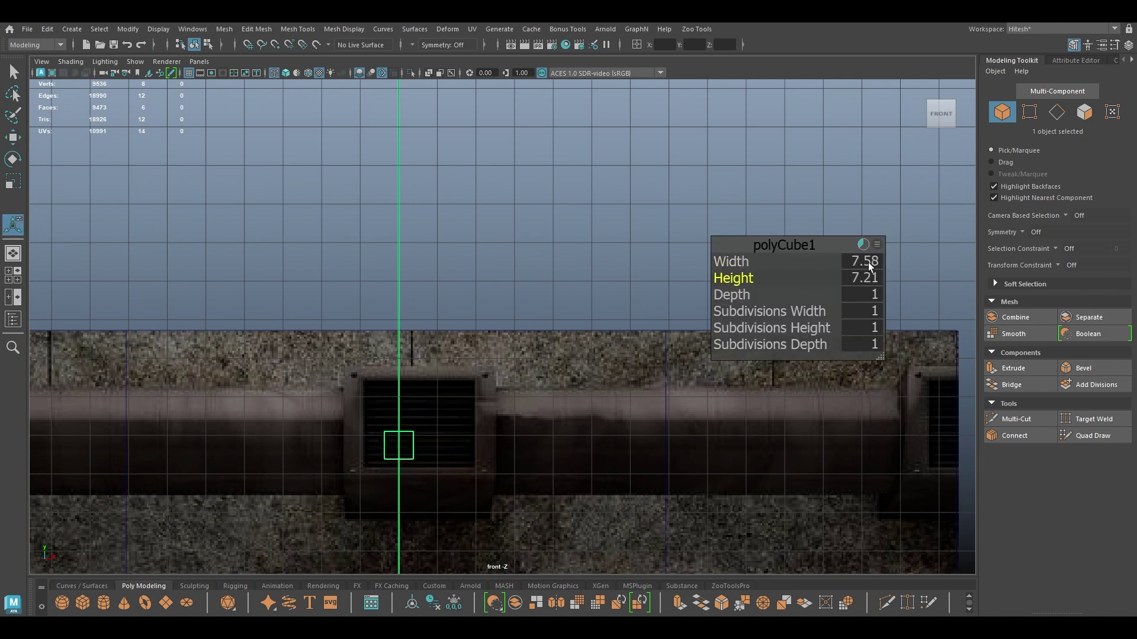
type("12")
key("Tab")
type("12")
key("Tab")
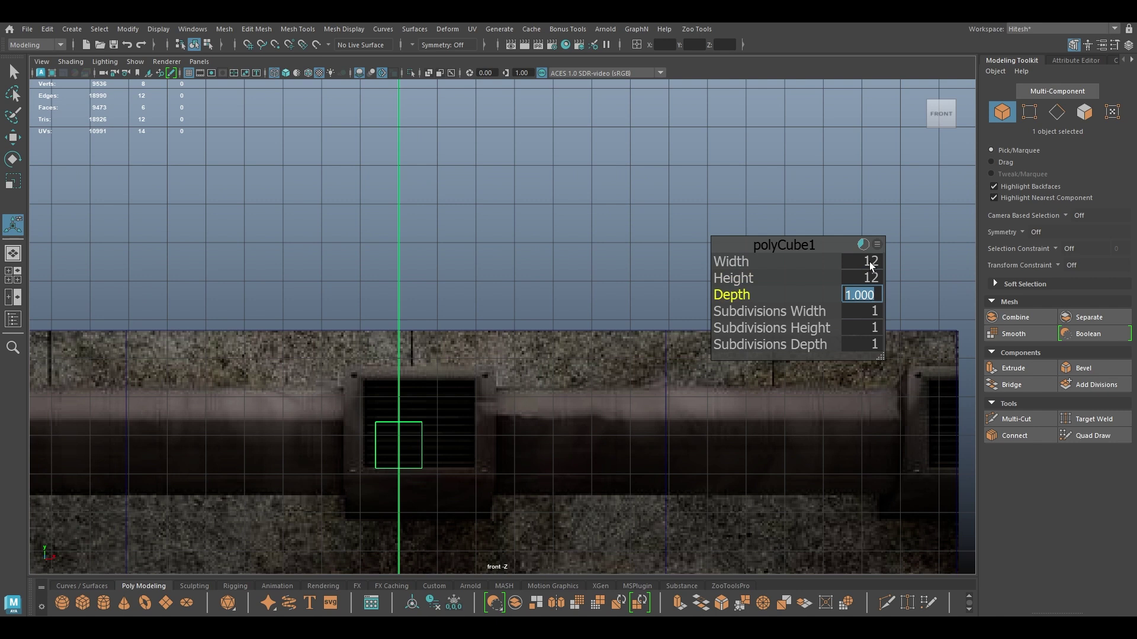
key("Return")
Step: Set the cube's width, height and depth to 30
left_click(868, 260)
type("30")
key("Tab")
type("30")
key("Tab")
type("30")
key("Return")
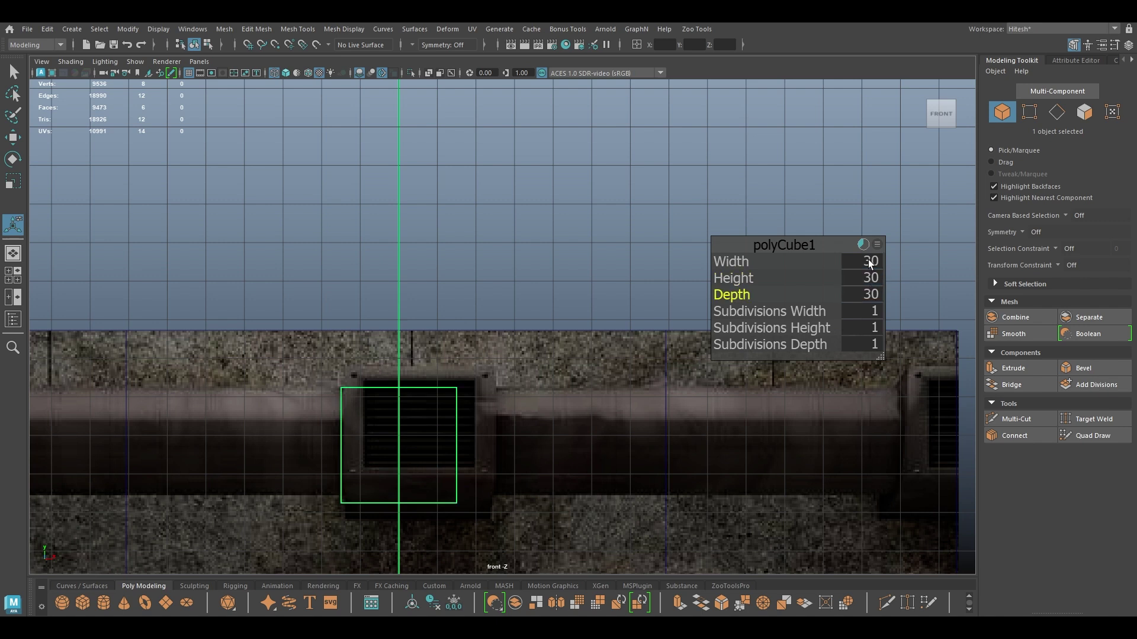
Step: Center the cube on the vent box at about X 5.68, Y 301.91 and widen it to about 37
key("w")
left_click_drag(402, 390, 406, 375)
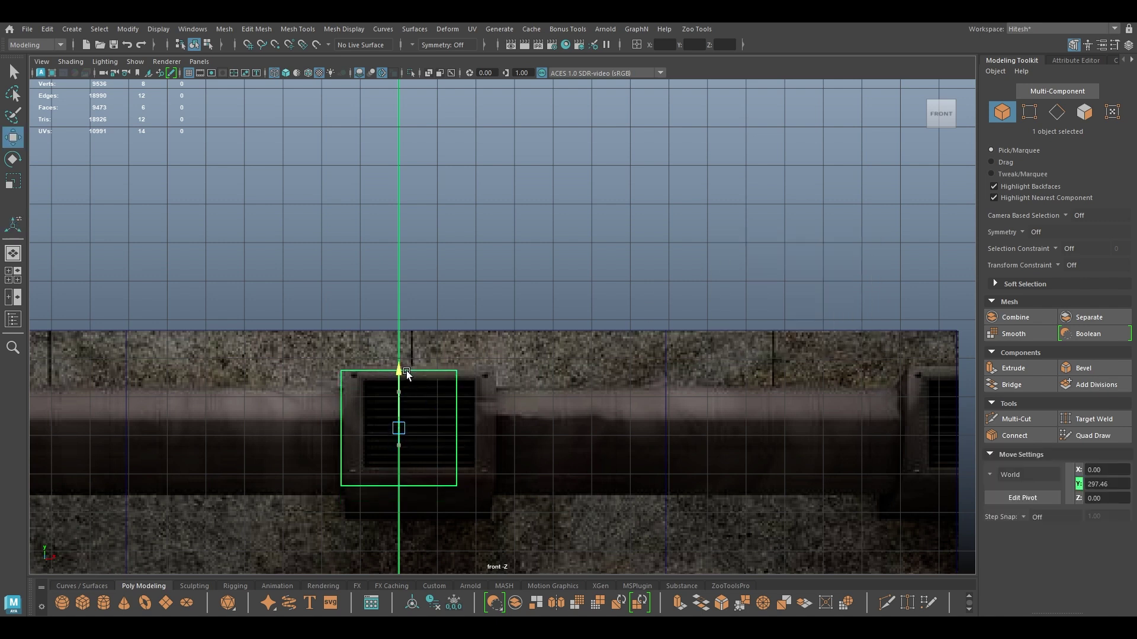
left_click_drag(462, 431, 484, 436)
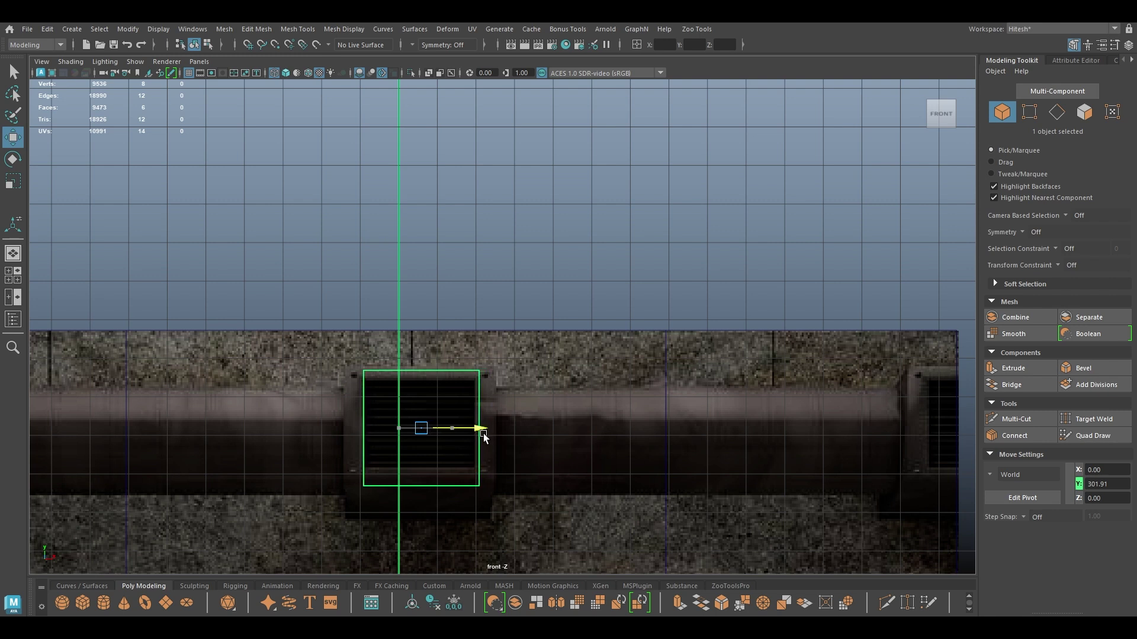
key("t")
left_click_drag(741, 261, 1132, 289)
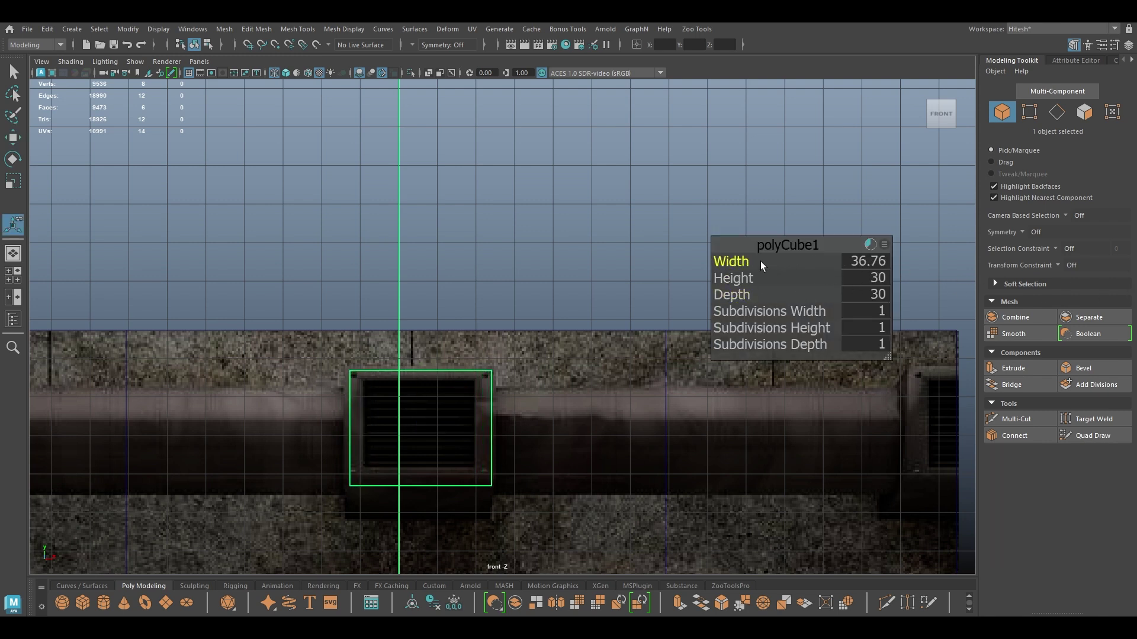
key("q")
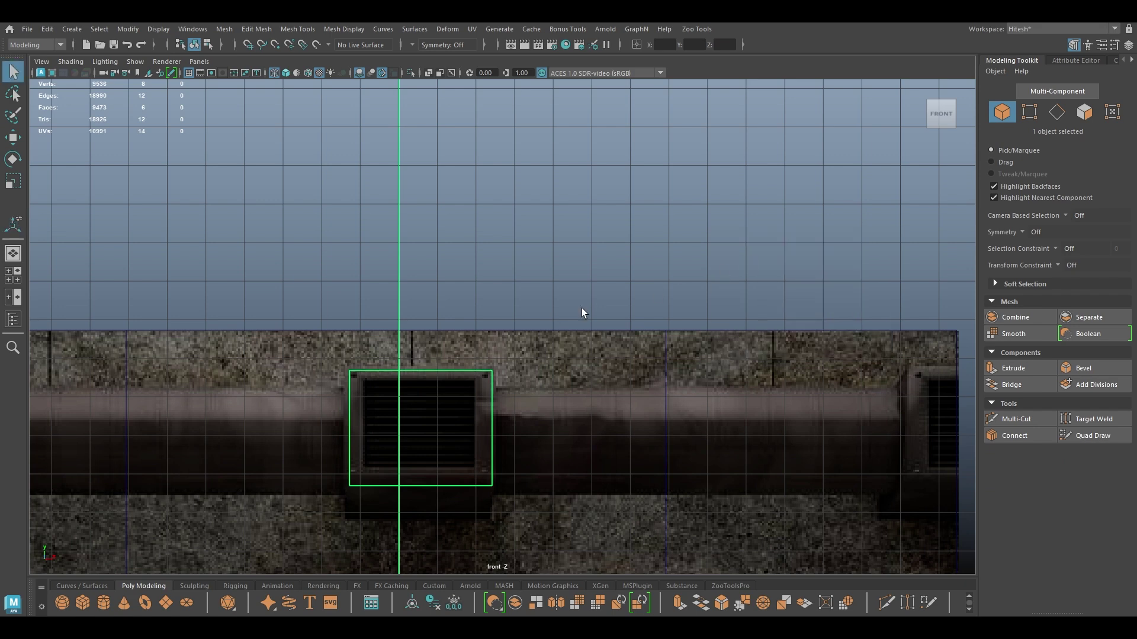
Step: Extrude the cube's front face with an offset of about 2.23 to form the vent box's rim
middle_click_drag(491, 309, 542, 266, "alt")
right_click_drag(543, 267, 588, 392, "alt")
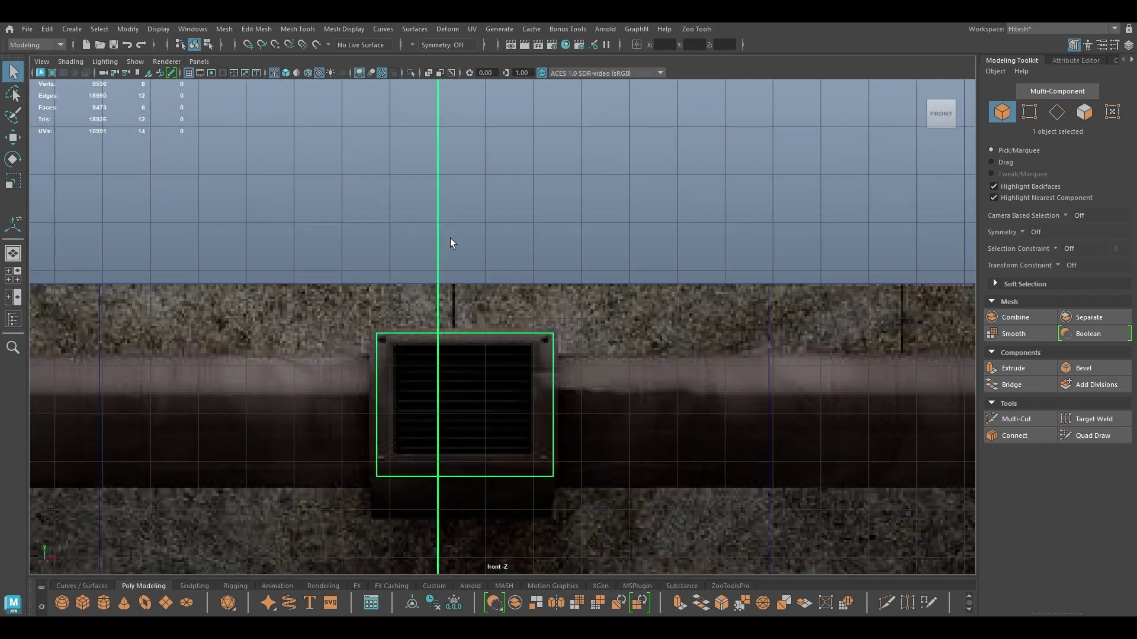
right_click_drag(450, 218, 449, 248)
left_click(523, 356)
key("ctrl+e")
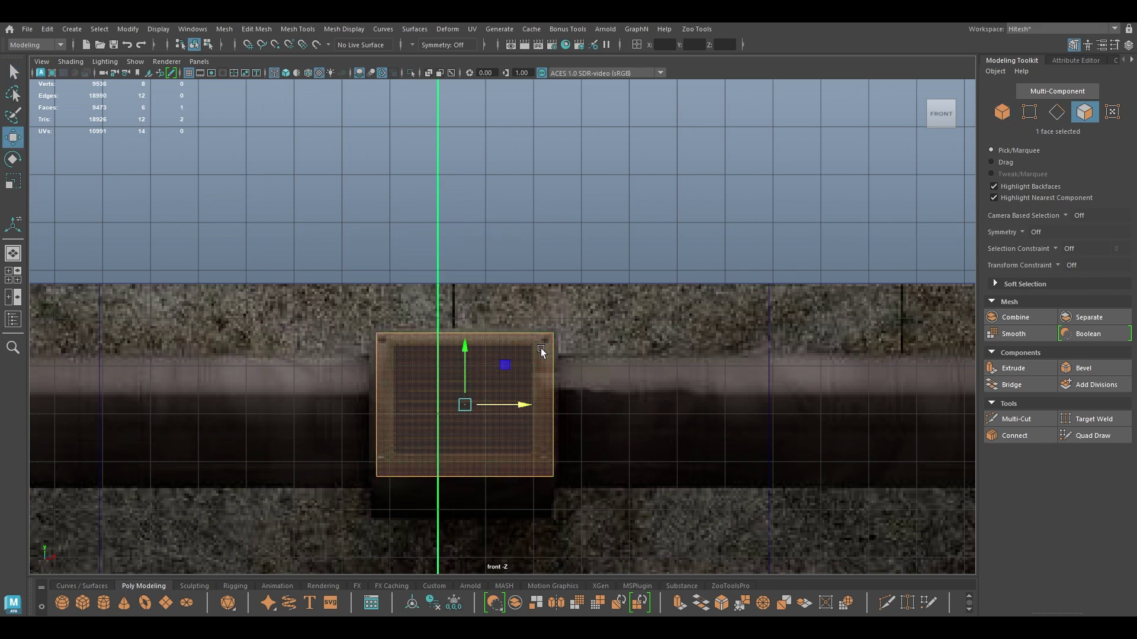
left_click_drag(730, 294, 855, 315)
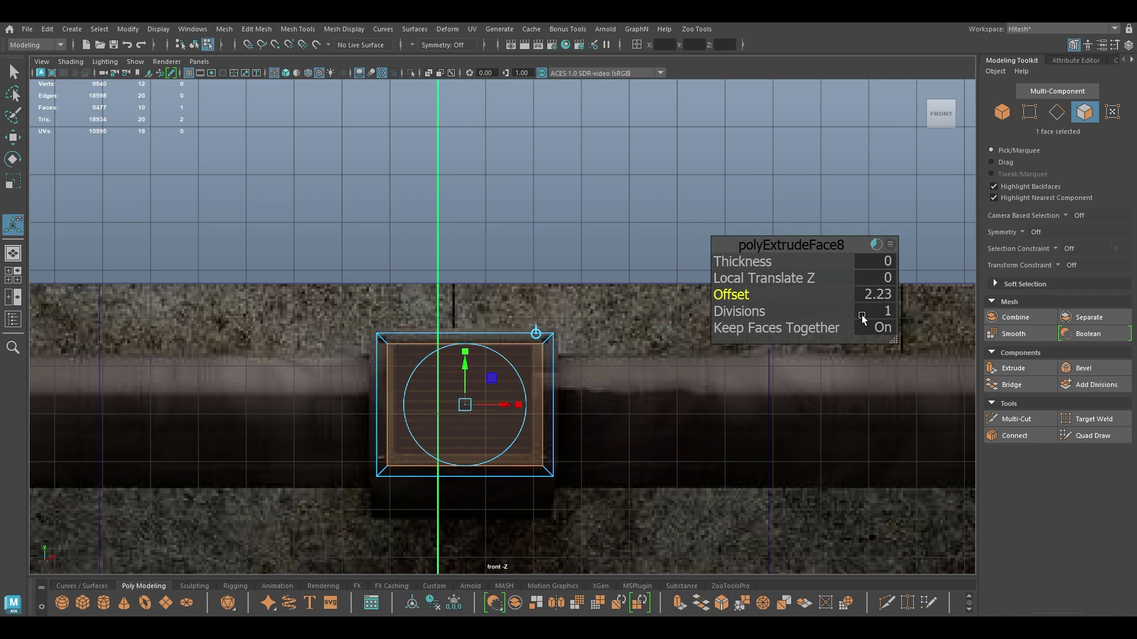
key("w")
Step: Extrude the inset front face back into the box to about Z 13.94 and extract that face
key("space")
left_click_drag(730, 325, 729, 264)
key("f")
key("6")
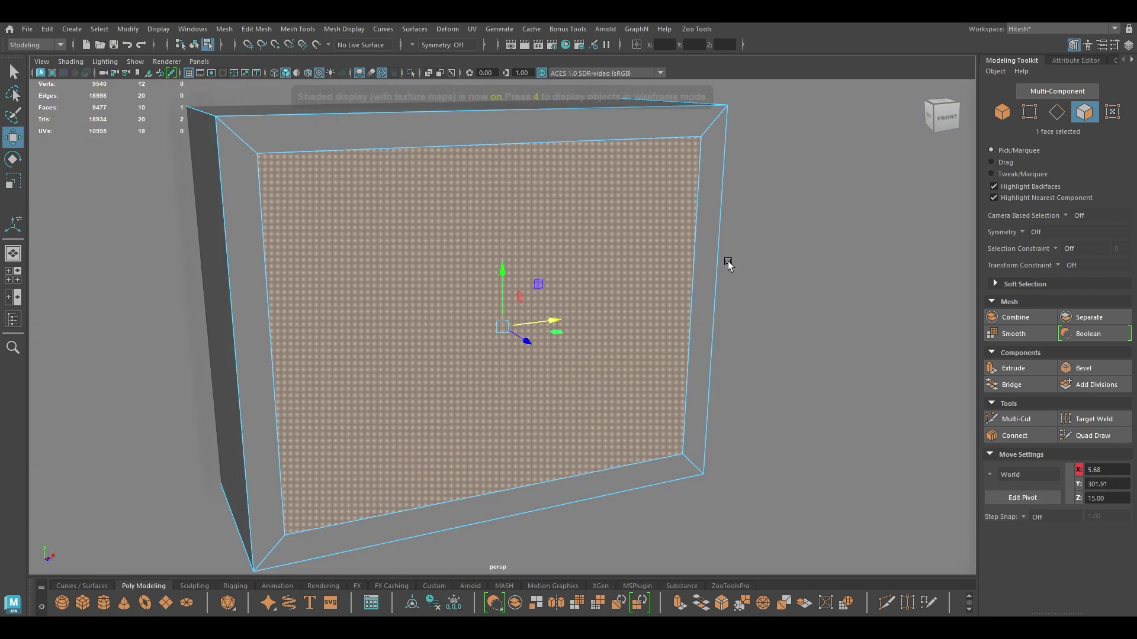
left_click_drag(553, 325, 495, 342, "alt")
key("ctrl+e")
key("w")
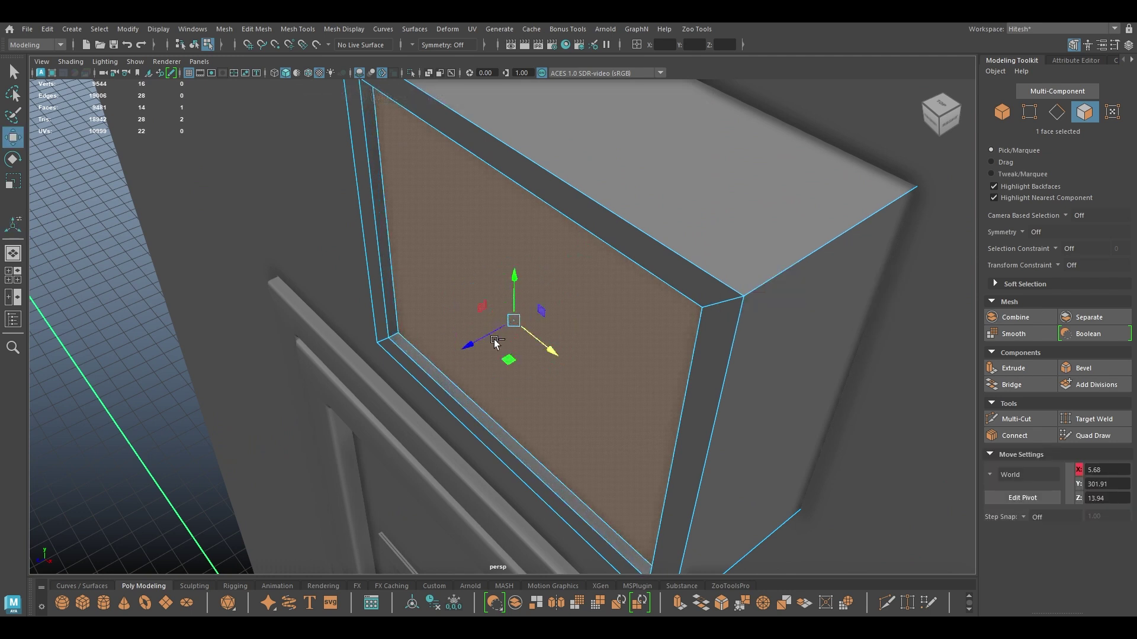
right_click_drag(496, 303, 485, 546, "shift")
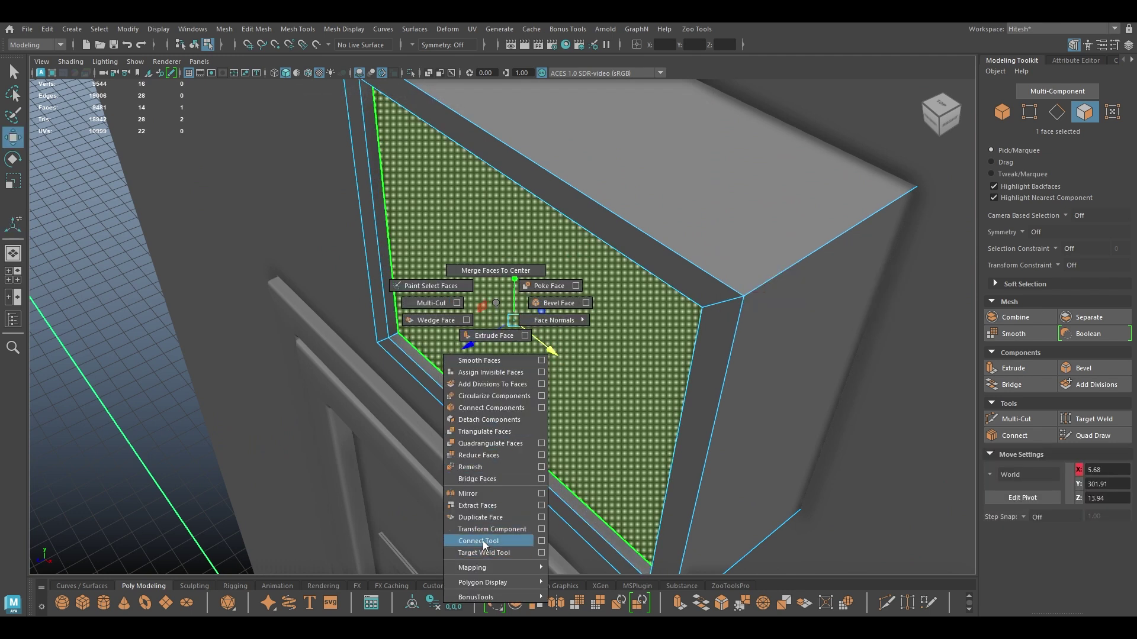
right_click_drag(478, 504, 477, 503, "shift")
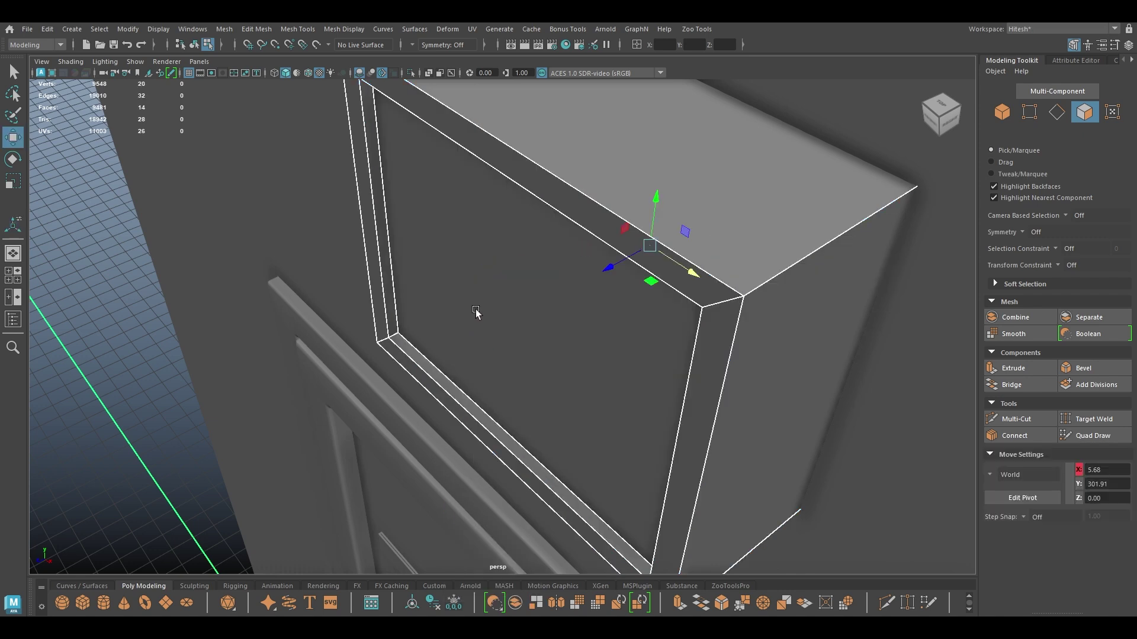
Step: Scale the face extracted from the vent box vertically into a thin horizontal strip spanning the opening
left_click_drag(475, 304, 526, 288, "alt")
right_click_drag(525, 289, 578, 251)
left_click(470, 322)
left_click_drag(461, 331, 492, 278, "alt")
right_click_drag(491, 278, 378, 61, "alt")
right_click_drag(450, 319, 350, 271, "alt")
left_click_drag(351, 270, 481, 312, "alt")
right_click_drag(456, 452, 543, 426, "alt")
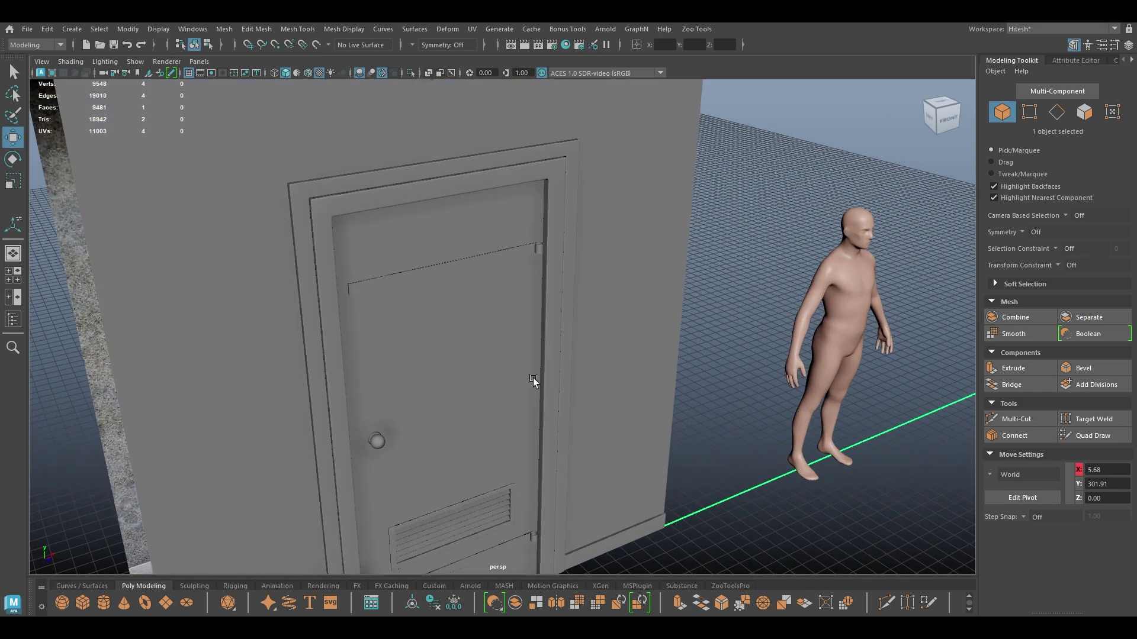
middle_click_drag(543, 426, 482, 523, "alt")
left_click_drag(482, 523, 439, 418, "alt")
right_click_drag(438, 417, 507, 381, "alt")
middle_click_drag(385, 184, 411, 260, "alt")
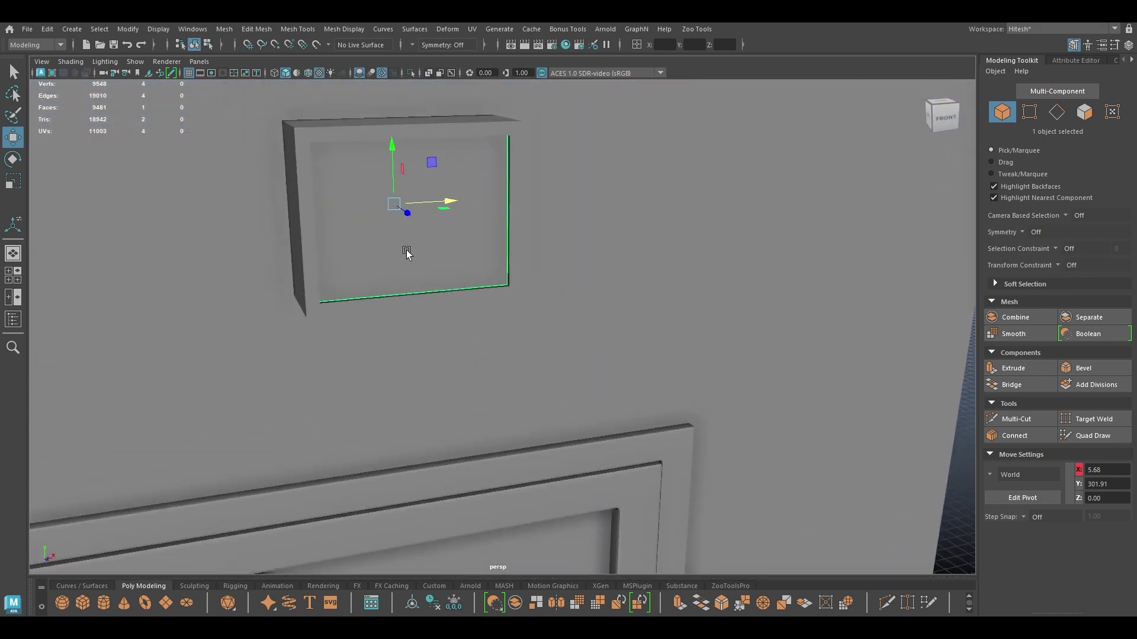
key("r")
mouse_move(392, 149)
left_mouse_down()
mouse_move(398, 198)
mouse_move(415, 175)
left_mouse_up()
left_click(307, 74)
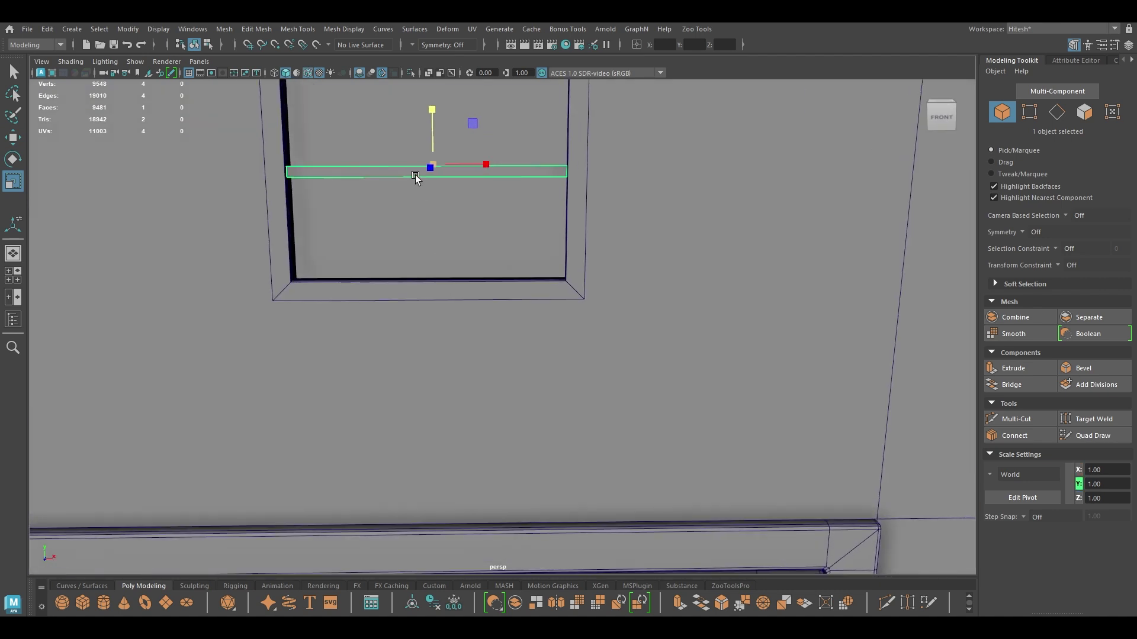
middle_click_drag(414, 175, 424, 270, "alt")
left_click_drag(441, 210, 441, 225)
left_click_drag(441, 225, 495, 193, "alt")
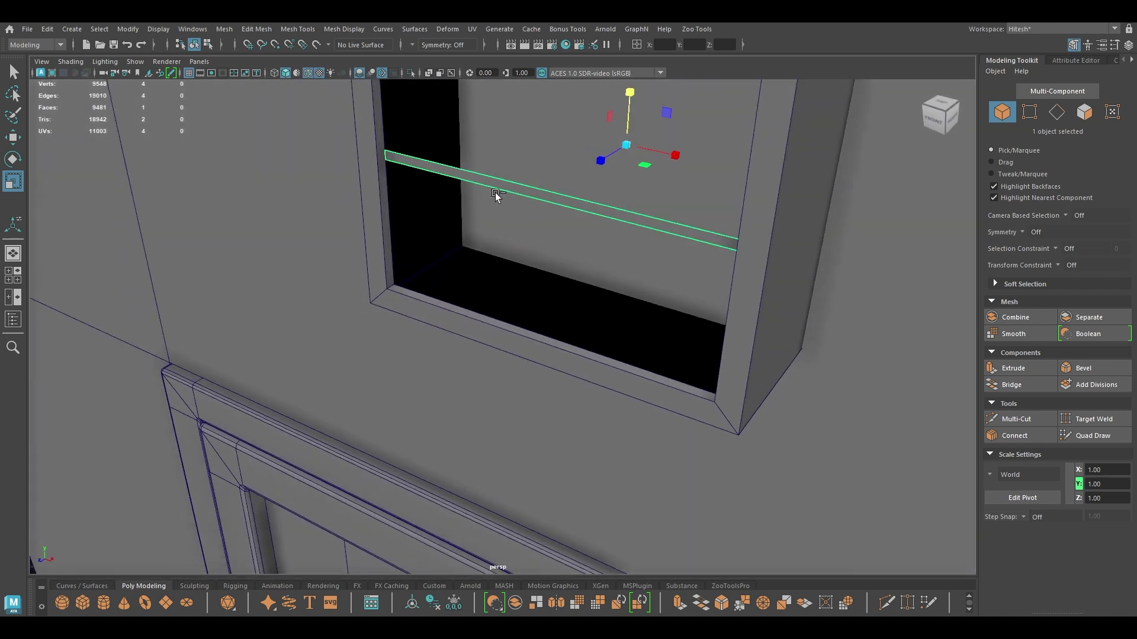
Step: Extrude the thin strip's face with a thickness of about 3.79 to form a solid slat
key("F11")
left_click(495, 193)
key("ctrl+e")
left_click_drag(740, 261, 964, 217)
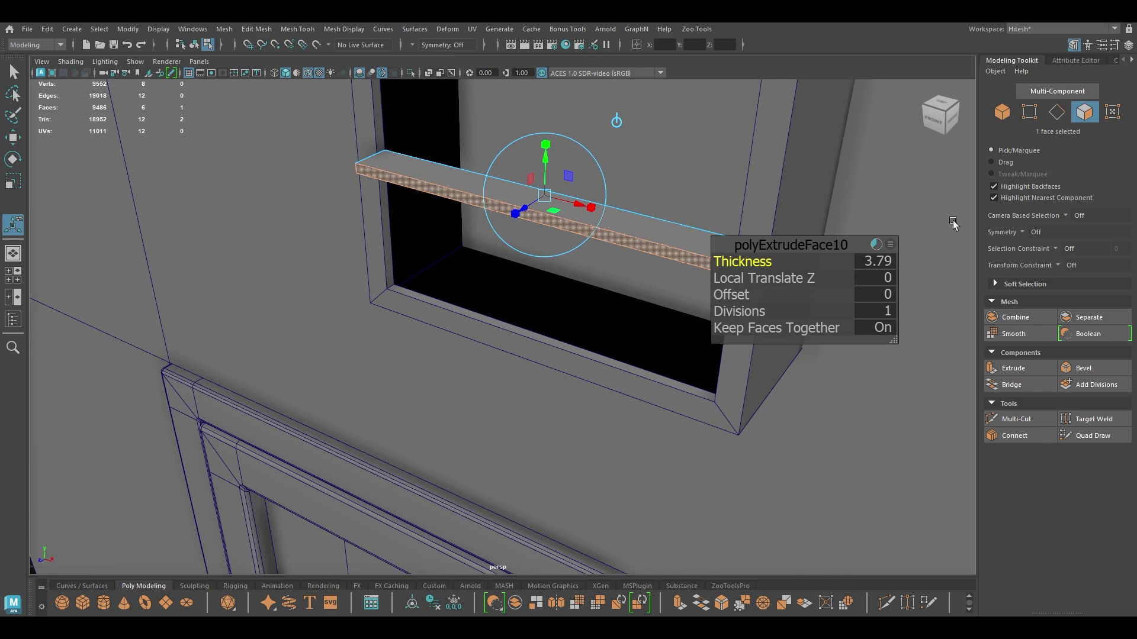
Step: Raise the slat to the upper part of the vent opening, at about Y 312.29
key("w")
right_click_drag(517, 209, 574, 185)
left_click_drag(604, 157, 525, 228, "alt")
right_click_drag(865, 173, 804, 173, "alt")
left_click_drag(818, 204, 819, 86)
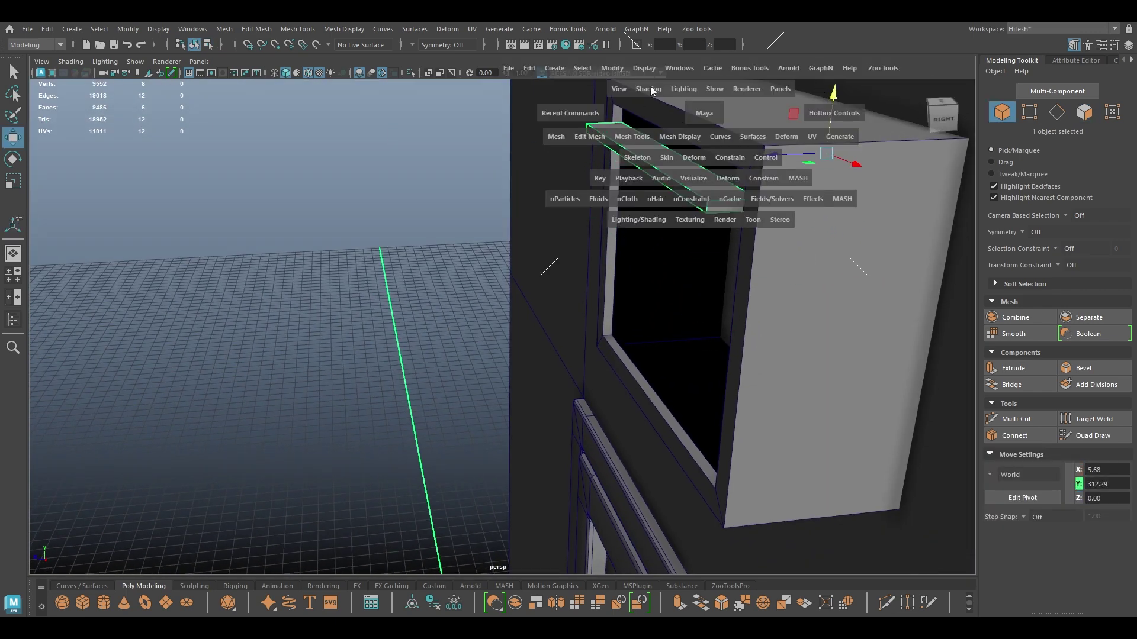
Step: Center the slat's pivot and rotate the slat about X so its front edge tilts downward
left_click(611, 66)
left_click(629, 173)
key("e")
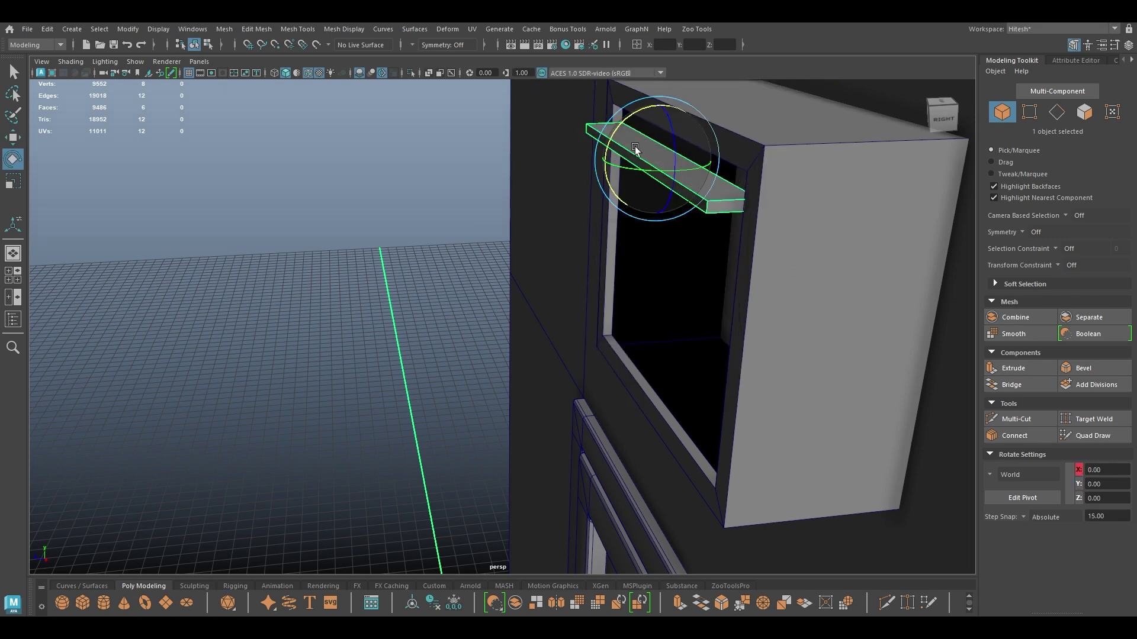
left_click_drag(617, 126, 589, 182)
key("w")
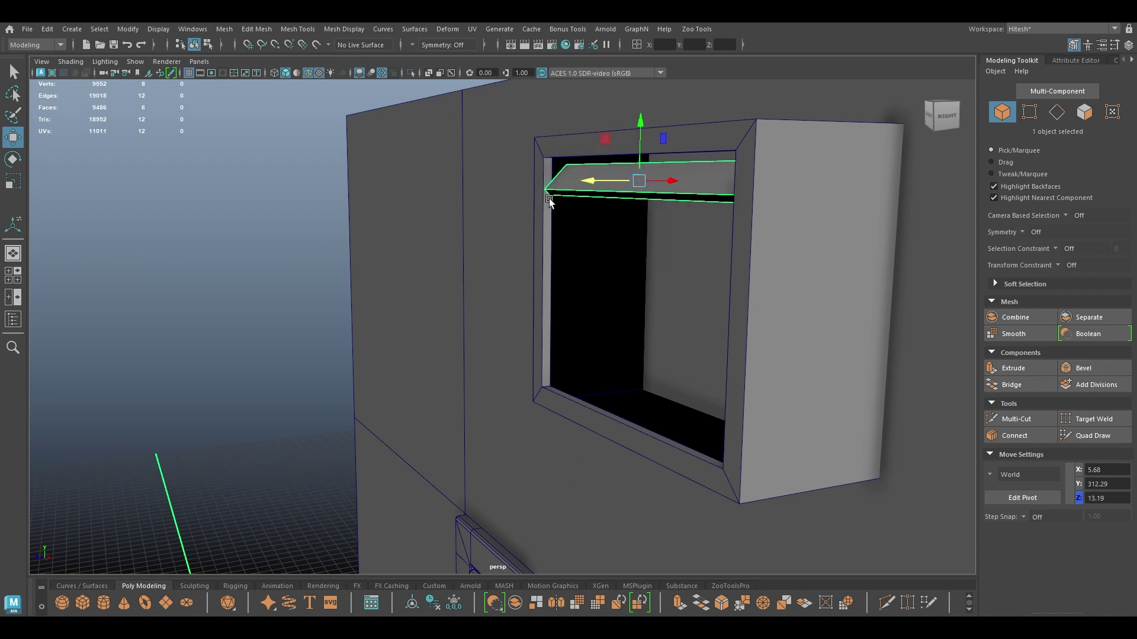
Step: Move the edge loop just inside the vent box's opening back along Z, deeper into the box
left_click(547, 211)
right_click_drag(547, 212, 549, 180)
double_click(553, 210)
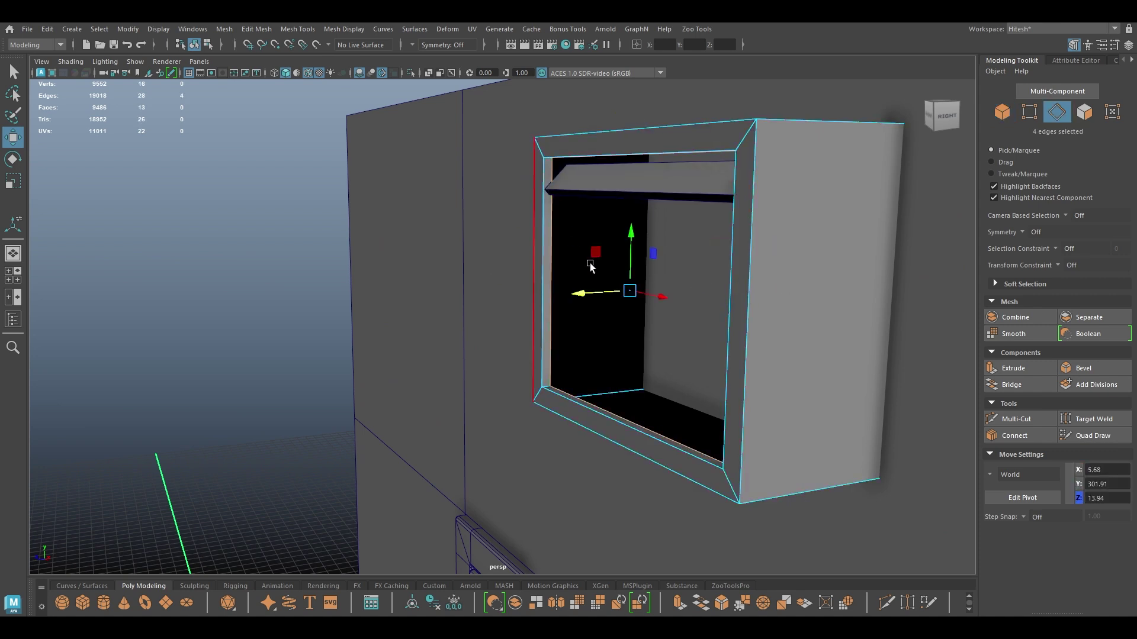
left_click_drag(584, 297, 628, 286)
Step: Move the slat up toward the vent opening's upper edge, to about Y 313.03
right_click_drag(581, 176, 645, 131)
left_click(640, 184)
left_click_drag(640, 125, 644, 151)
key("space")
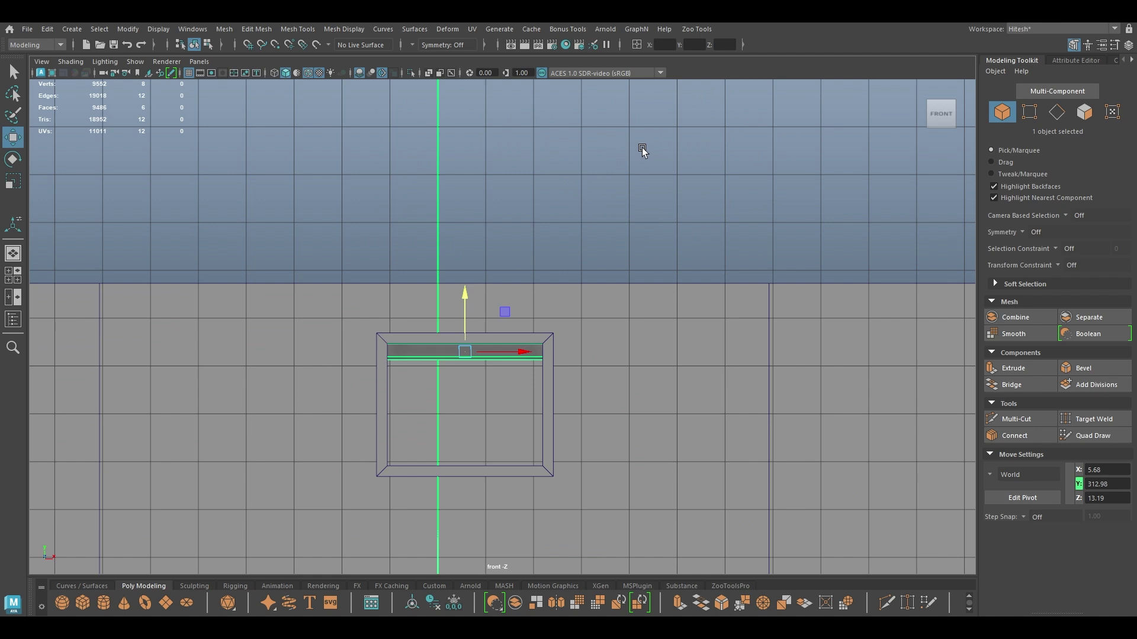
key("f")
scroll(592, 254, "up", 3)
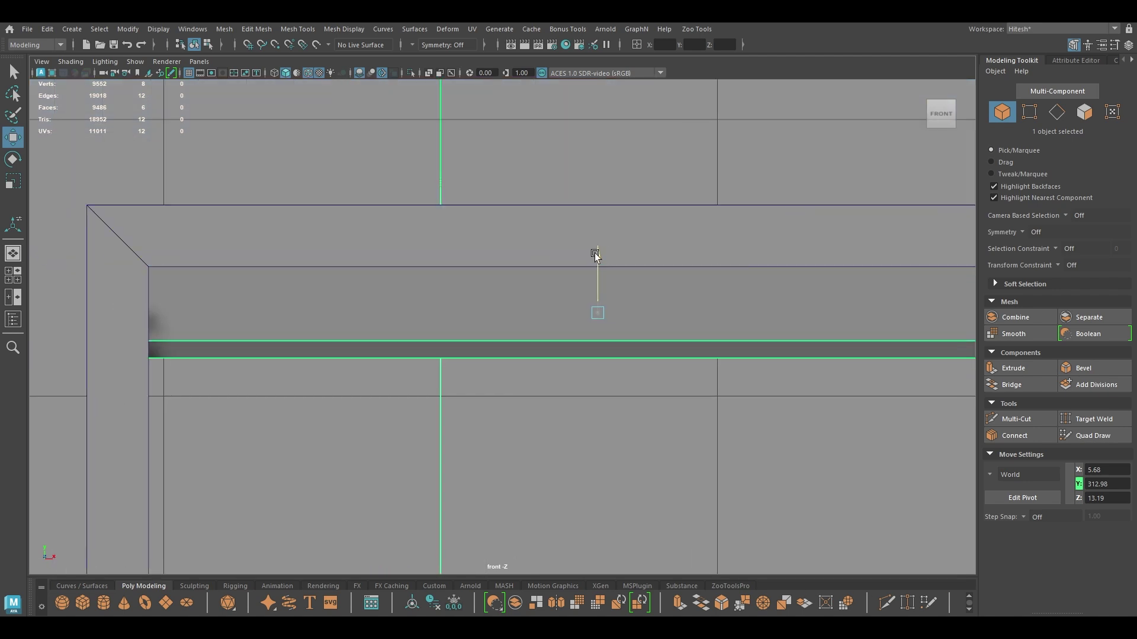
scroll(505, 170, "down", 4)
middle_click_drag(540, 241, 512, 143, "alt")
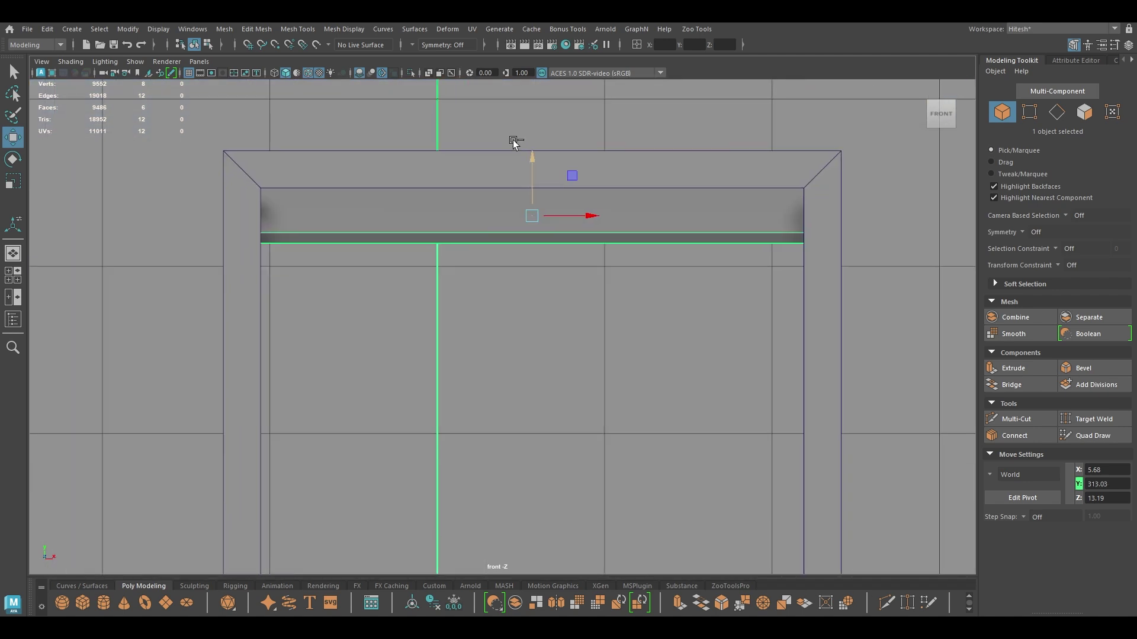
Step: Duplicate the slat down to about Y 309.84 and repeat the copy six more times to fill the opening
left_click_drag(535, 159, 544, 212)
scroll(563, 279, "down", 4)
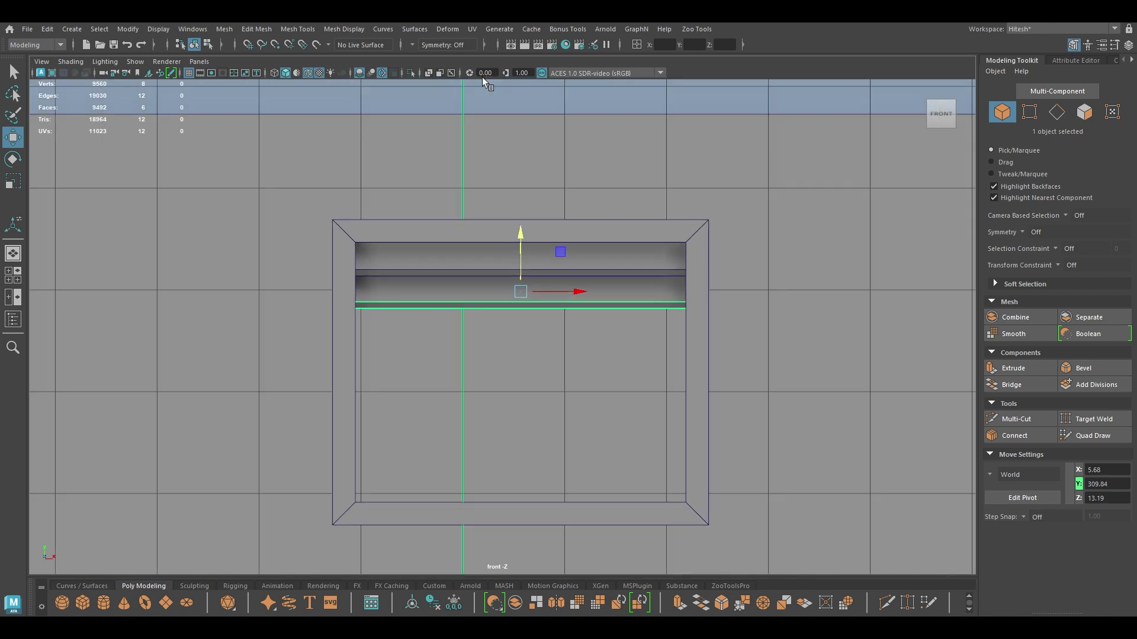
key("shift+d")
key("shift+d")
key("shift+d")
key("shift+d")
key("shift+d")
key("shift+d")
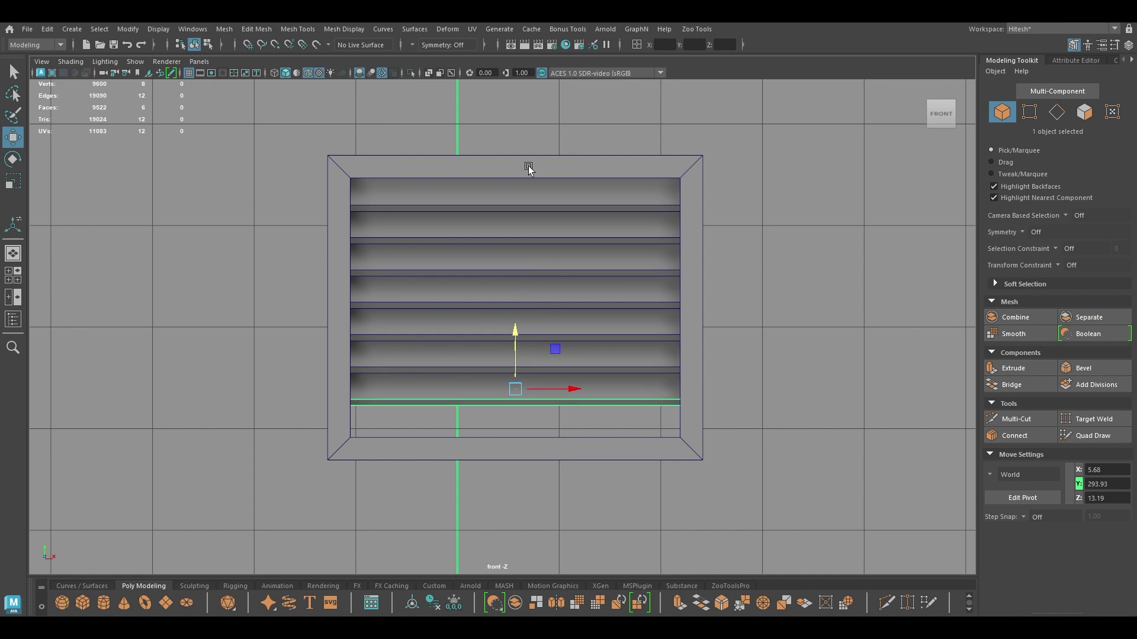
Step: Inspect the louvered vent box from several angles, up close and together with the wall, door and human figure
key("space")
left_click_drag(529, 169, 529, 128)
left_click_drag(529, 237, 424, 223, "alt")
left_click(367, 292)
left_click_drag(367, 291, 571, 334, "alt")
right_click_drag(570, 334, 482, 249, "alt")
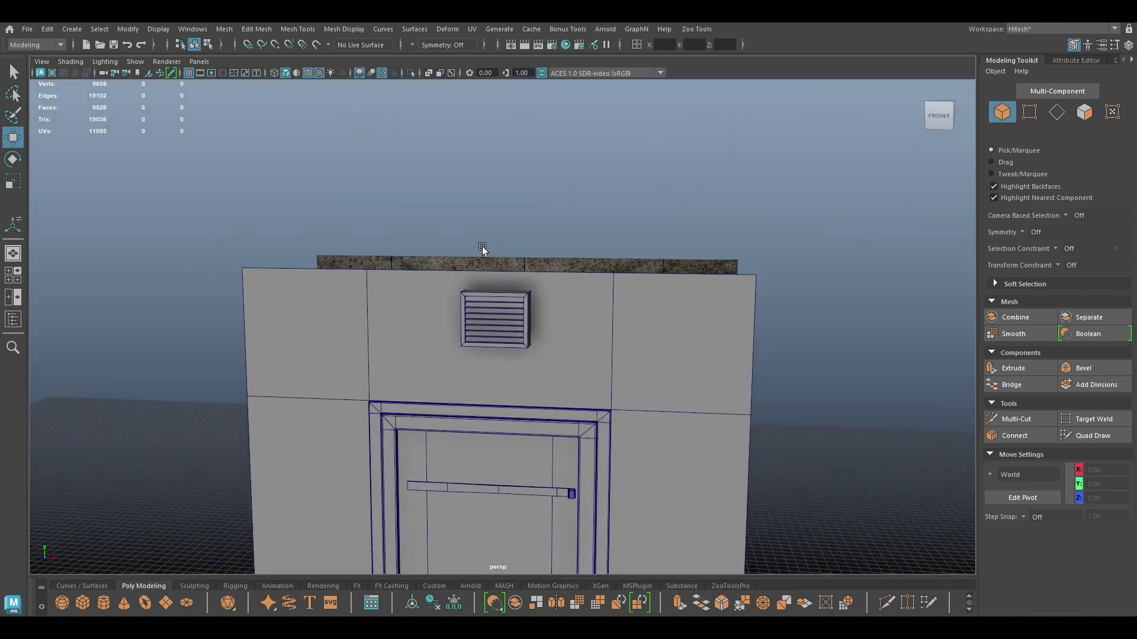
left_click_drag(483, 249, 465, 228, "alt")
left_click(306, 74)
left_click_drag(438, 278, 587, 349, "alt")
right_click_drag(586, 350, 503, 243, "alt")
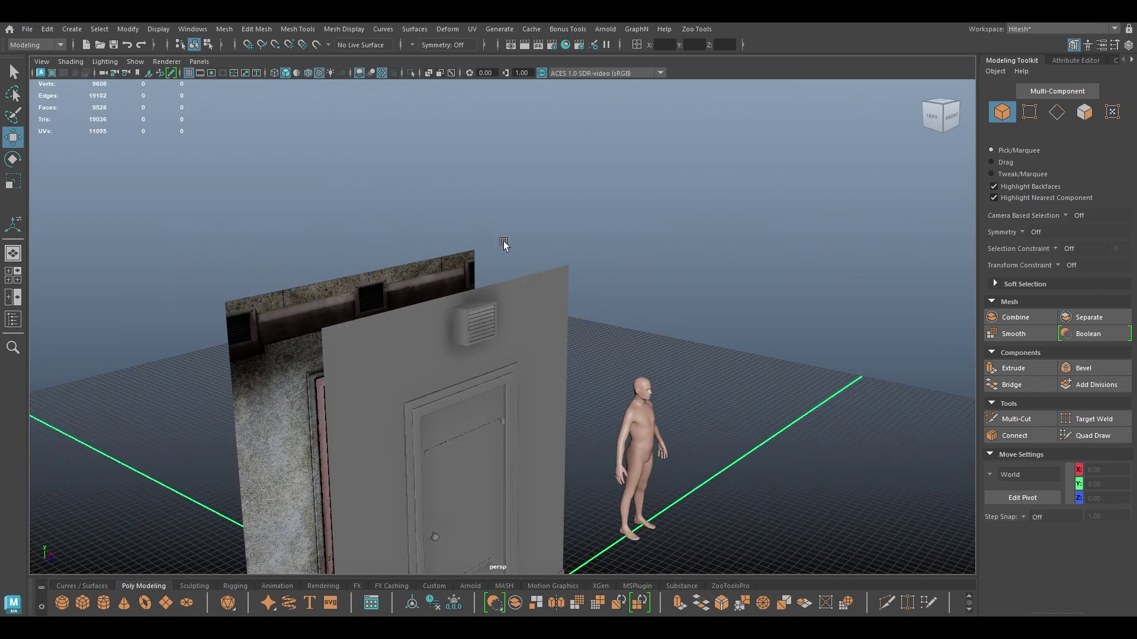
left_click_drag(504, 244, 619, 254, "alt")
key("f")
middle_click_drag(621, 254, 615, 261)
scroll(614, 264, "down", 3)
left_click(762, 221)
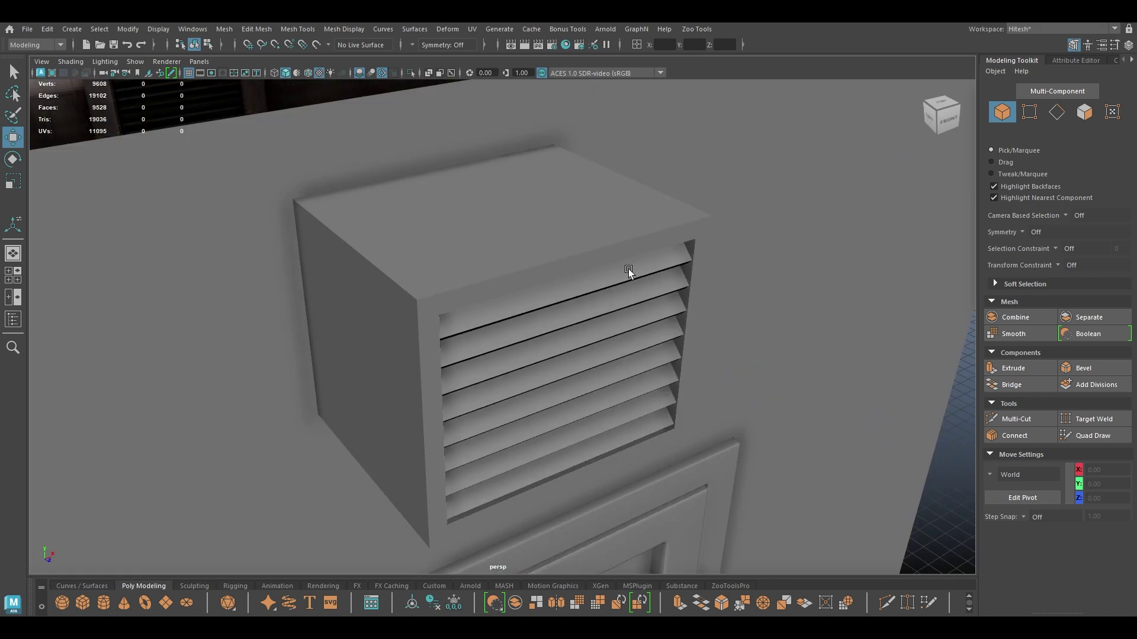
right_click_drag(630, 272, 431, 170, "alt")
left_click_drag(432, 170, 425, 204, "alt")
Step: Combine the vent box and all its slats into one mesh
key("space")
scroll(511, 301, "down", 6)
scroll(425, 310, "down", 2)
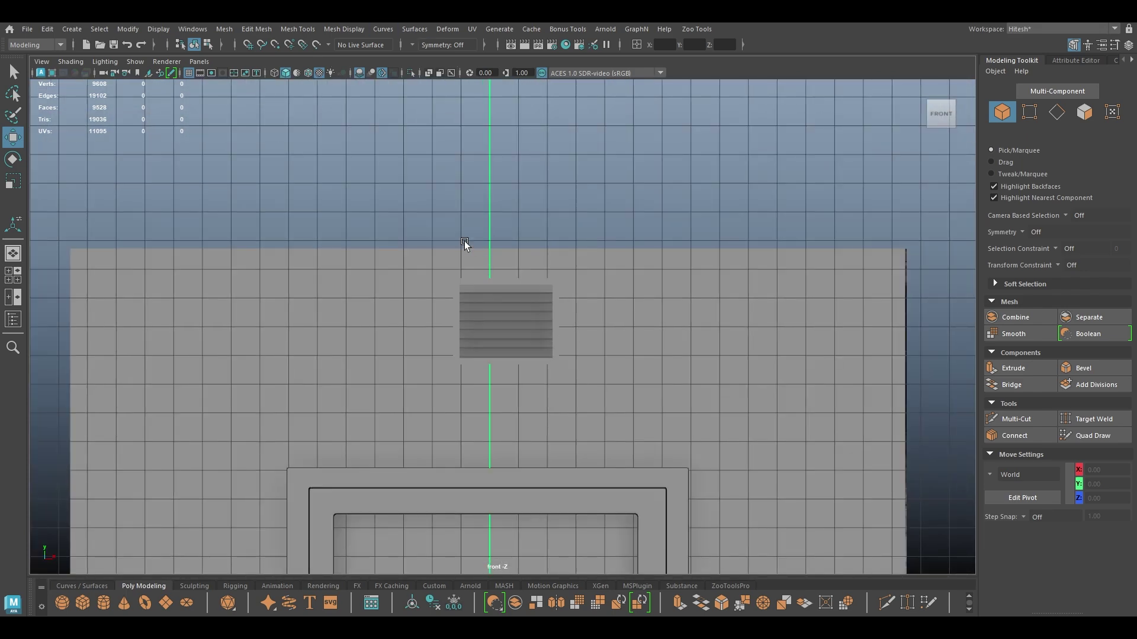
left_click_drag(470, 244, 551, 381)
right_click_drag(648, 180, 631, 429, "shift")
Step: Copy the combined vent box to the reference pipe's left end at about X -127.19 and again to its right end
key("r")
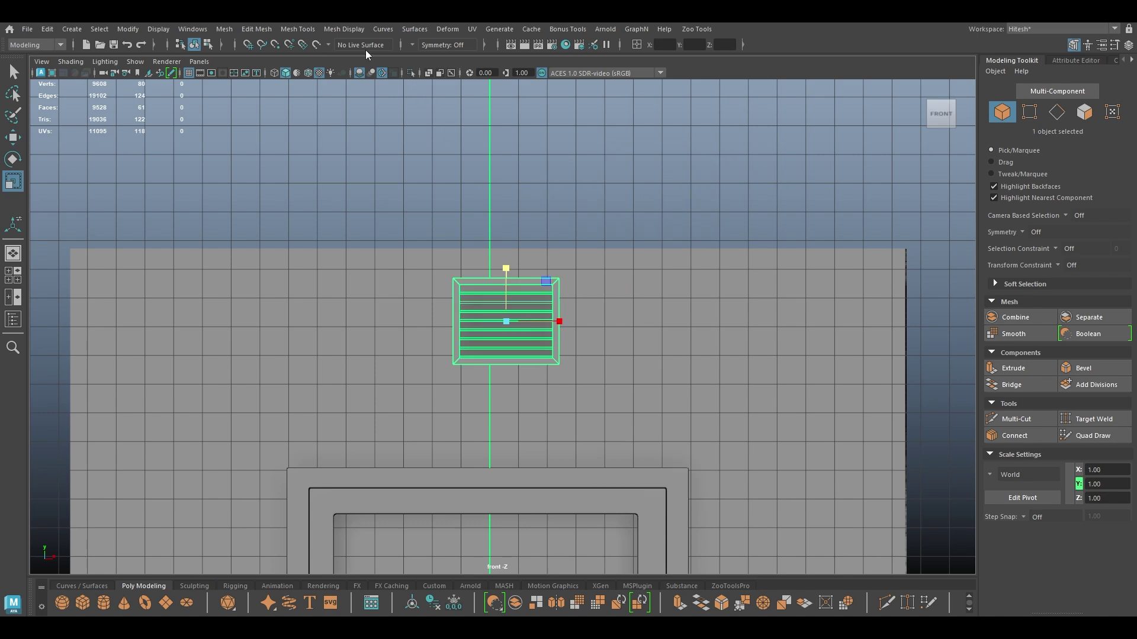
left_click(308, 72)
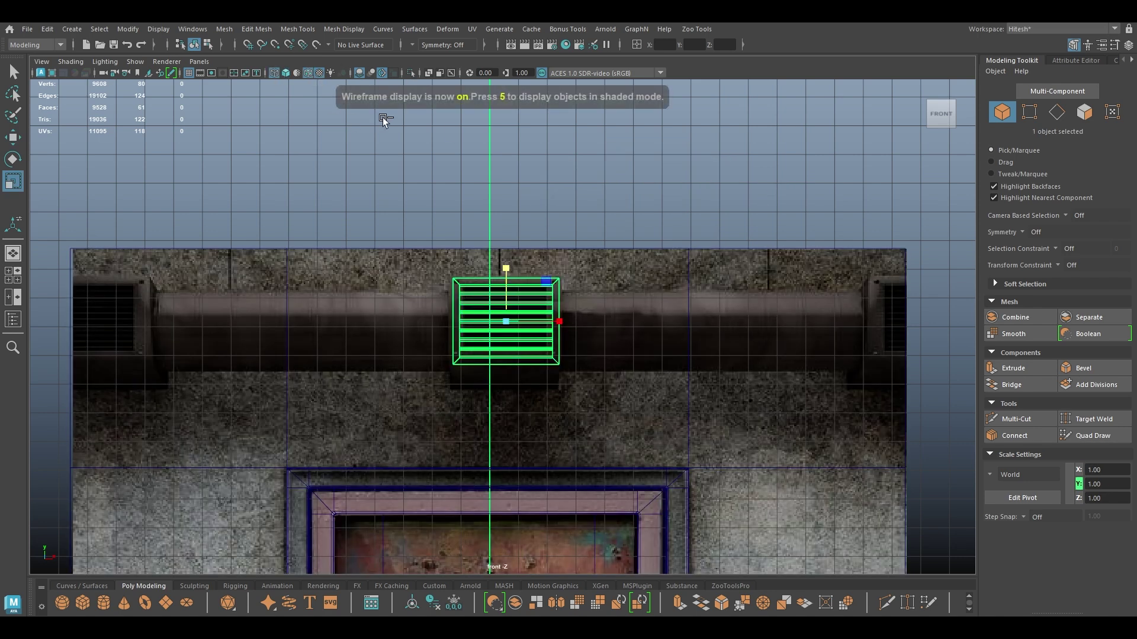
scroll(540, 231, "down", 3)
key("w")
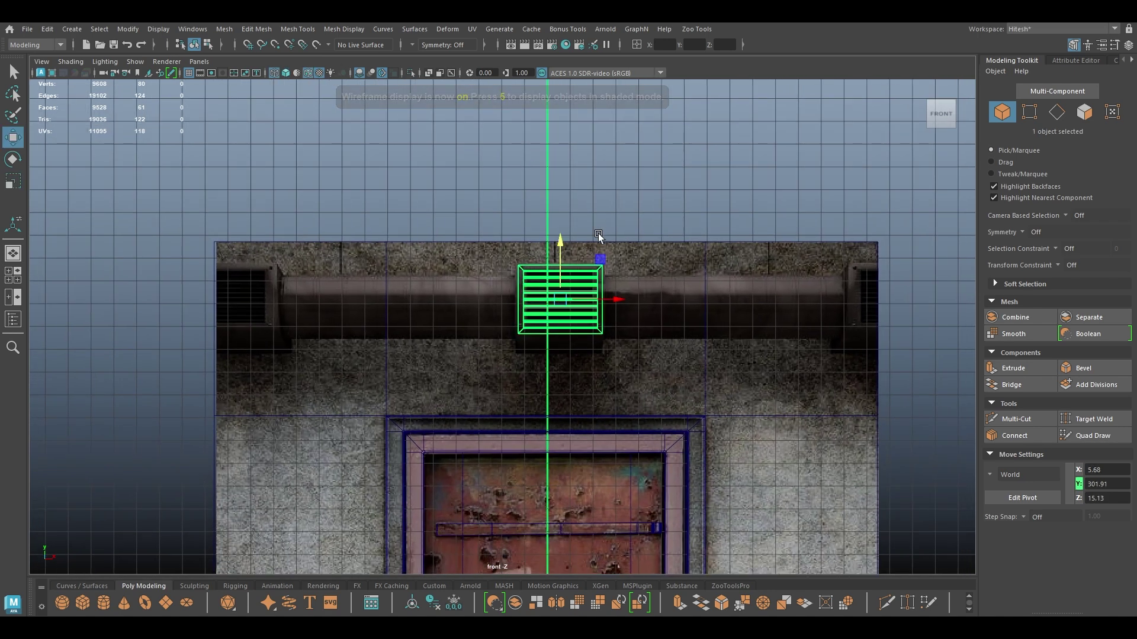
left_click_drag(618, 301, 315, 318)
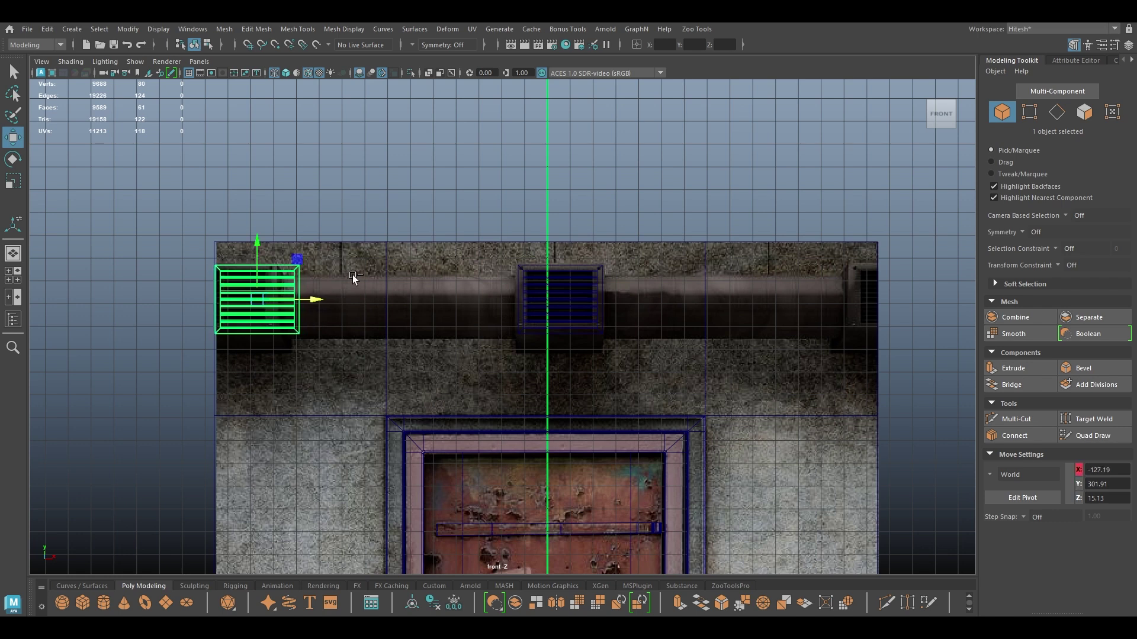
key("ctrl+d")
left_click_drag(334, 302, 960, 314)
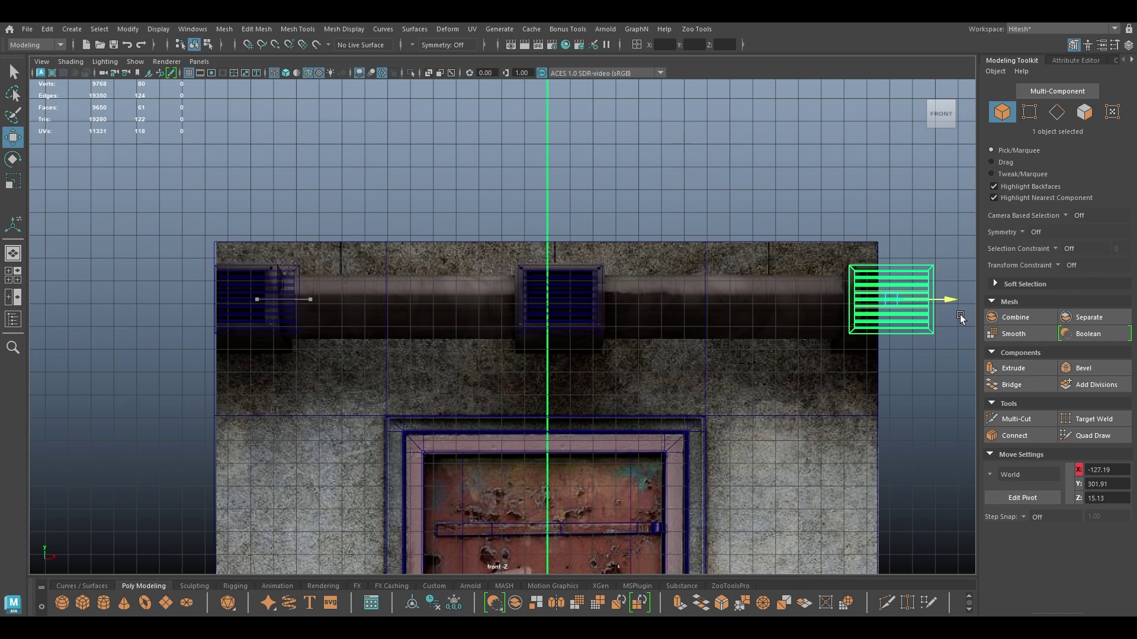
Step: Create a cylinder and place it on the reference pipe between the left and middle vents, at about X -48.18, Y 298.31
left_click(670, 169)
scroll(496, 307, "up", 1)
right_click_drag(388, 157, 332, 158, "shift")
scroll(465, 416, "down", 2)
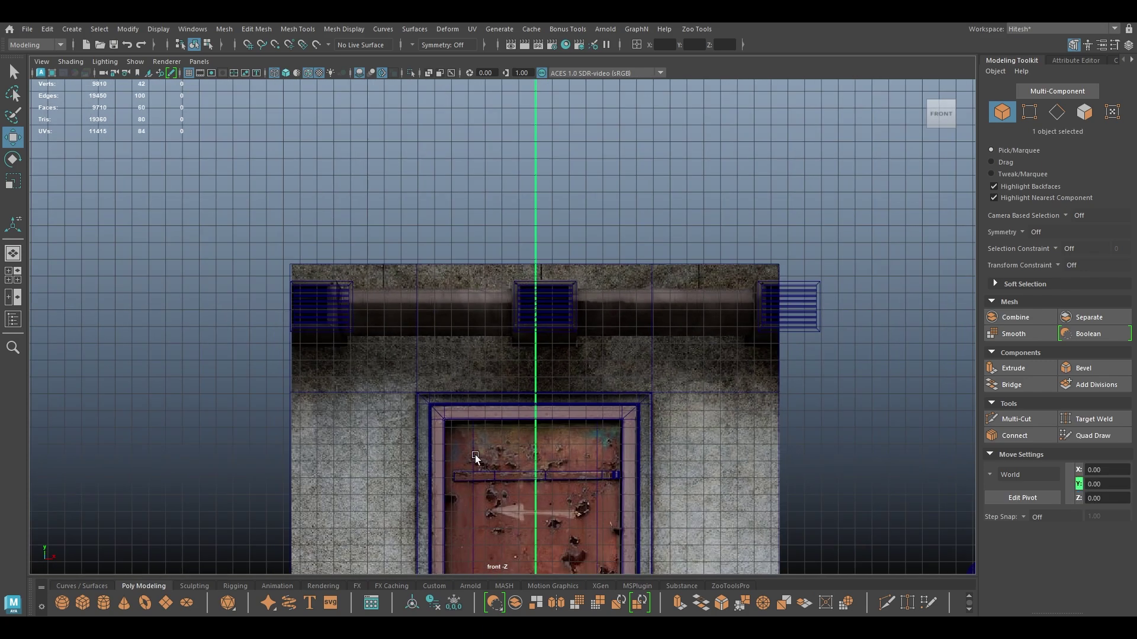
scroll(465, 418, "down", 4)
left_click_drag(518, 517, 510, 233)
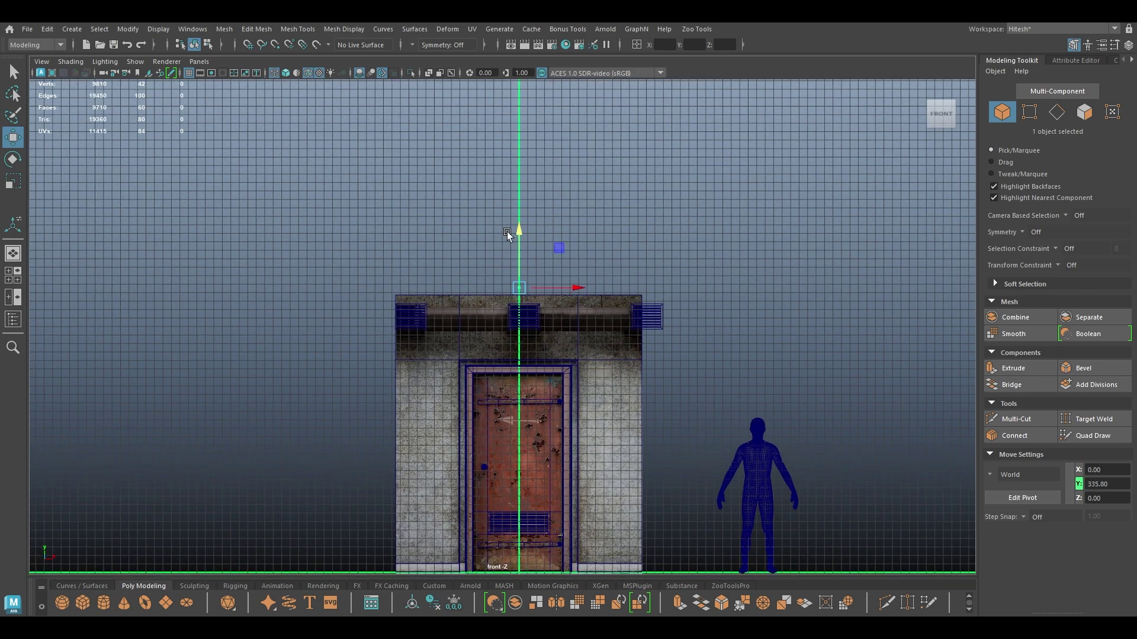
scroll(588, 391, "up", 7)
left_click_drag(569, 116, 580, 226)
left_click_drag(628, 302, 467, 300)
Step: Enlarge the cylinder's radius to about 7.58 and rotate it to lie horizontally along the pipe
key("t")
left_click_drag(733, 262, 954, 276)
key("e")
left_click_drag(372, 243, 335, 315)
Step: Set the cylinder's radius to about 12.06, height to about 11.76 and axis subdivisions to 24
key("t")
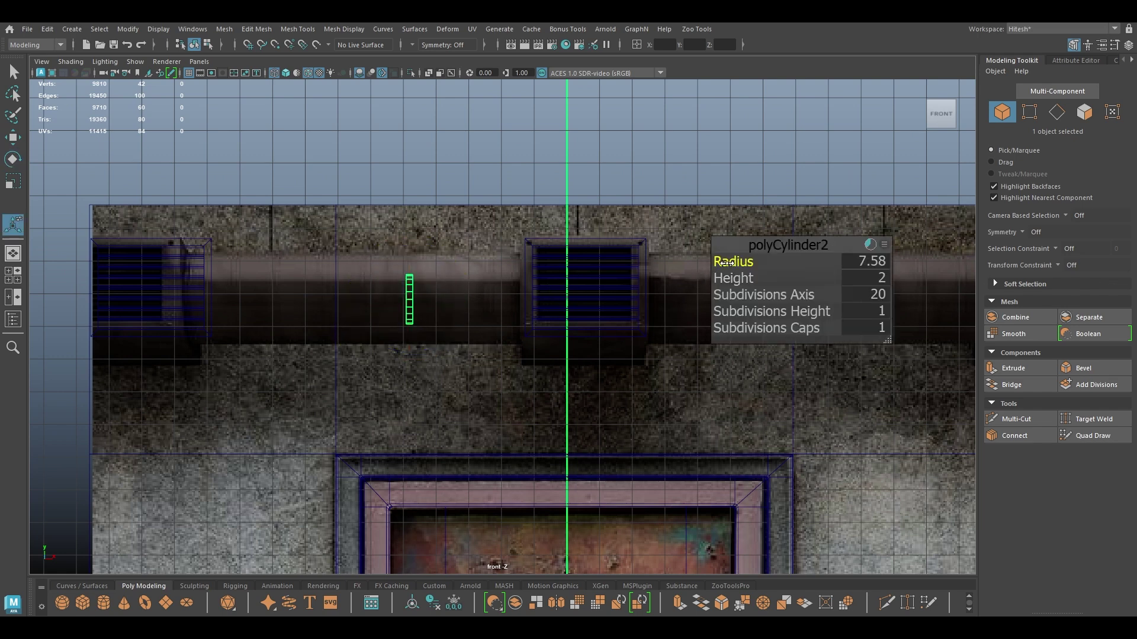
left_click_drag(889, 273, 1105, 291)
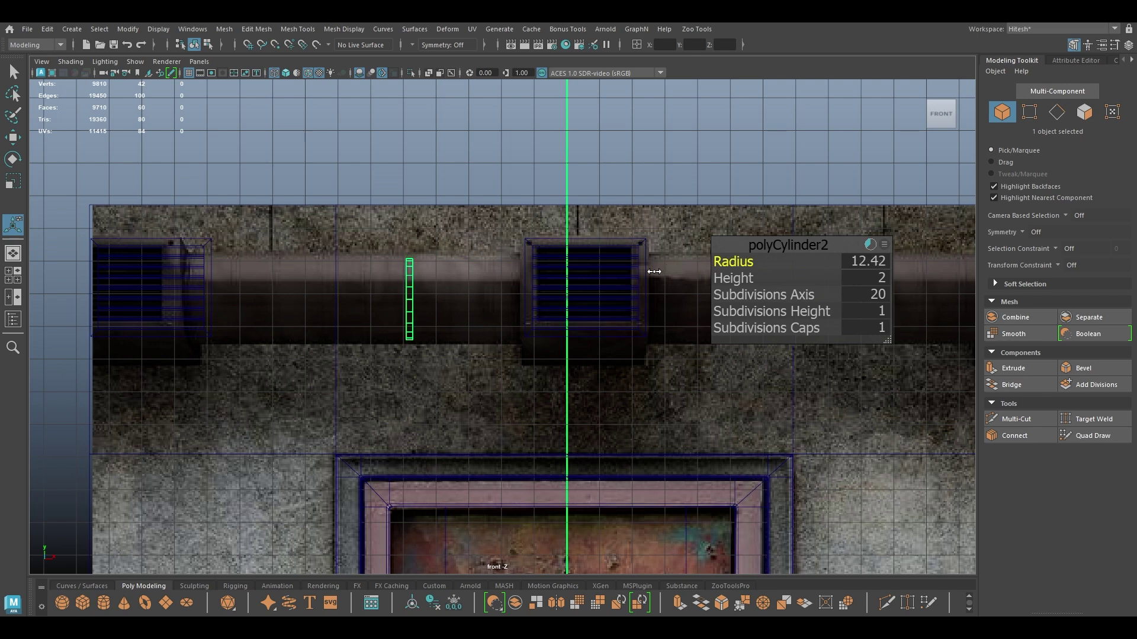
left_click_drag(713, 282, 1122, 283)
left_click_drag(730, 272, 782, 277)
left_click(862, 290)
type("2")
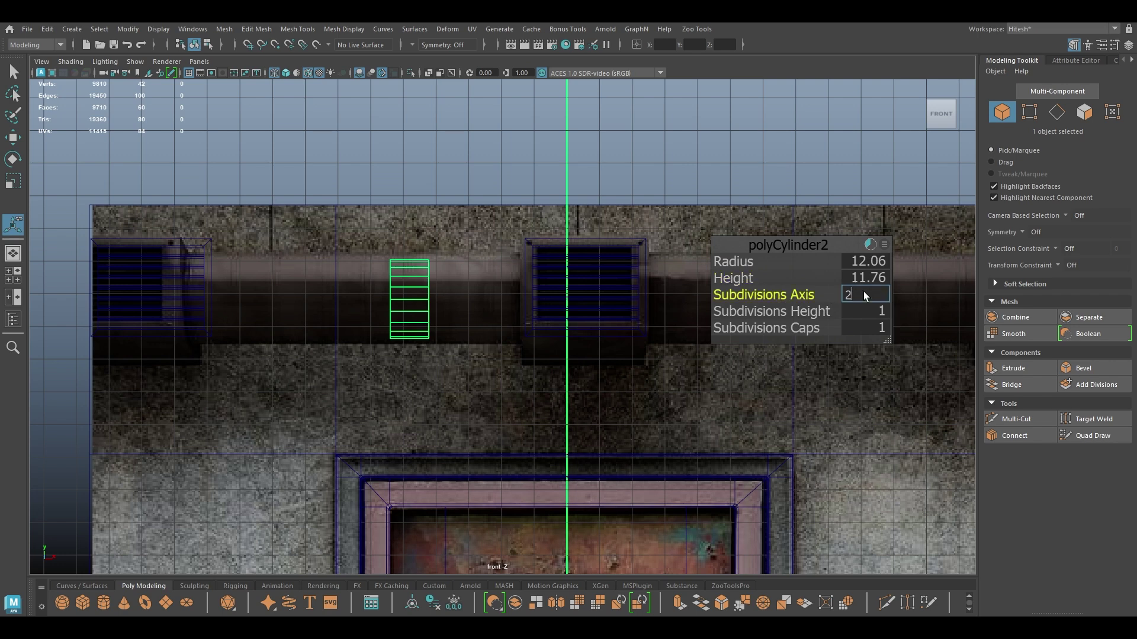
type("4")
key("Return")
Step: Lengthen the cylinder to the middle vent and extend its left end vertices to the left vent at about X -110.97
key("r")
left_click_drag(463, 299, 729, 321)
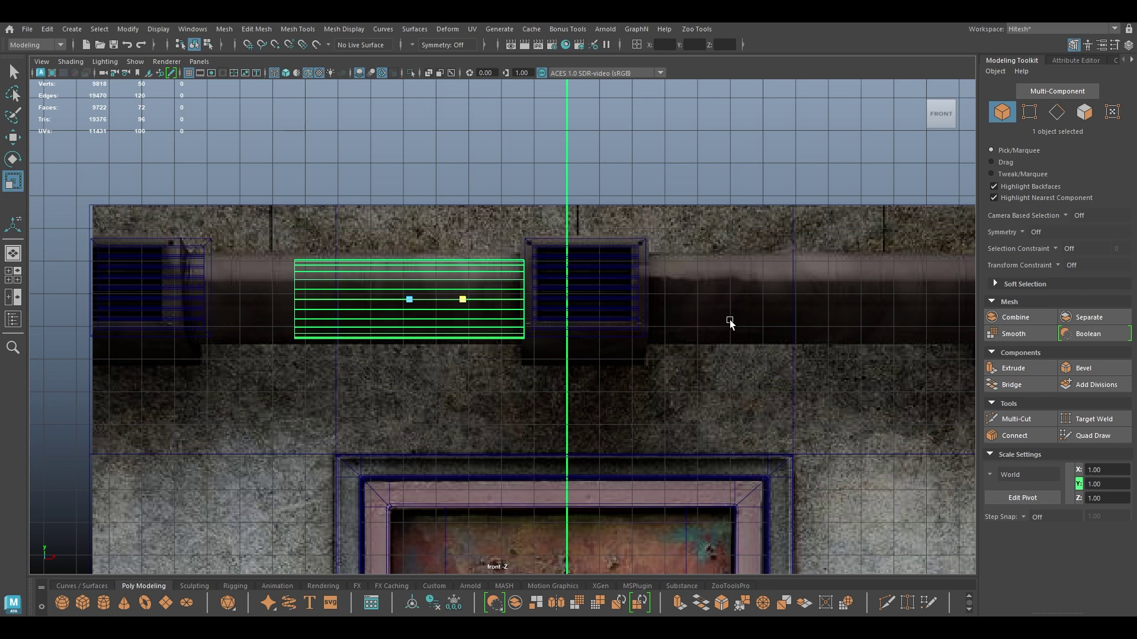
key("w")
key("F9")
left_click_drag(288, 233, 303, 362)
left_click_drag(347, 300, 269, 299)
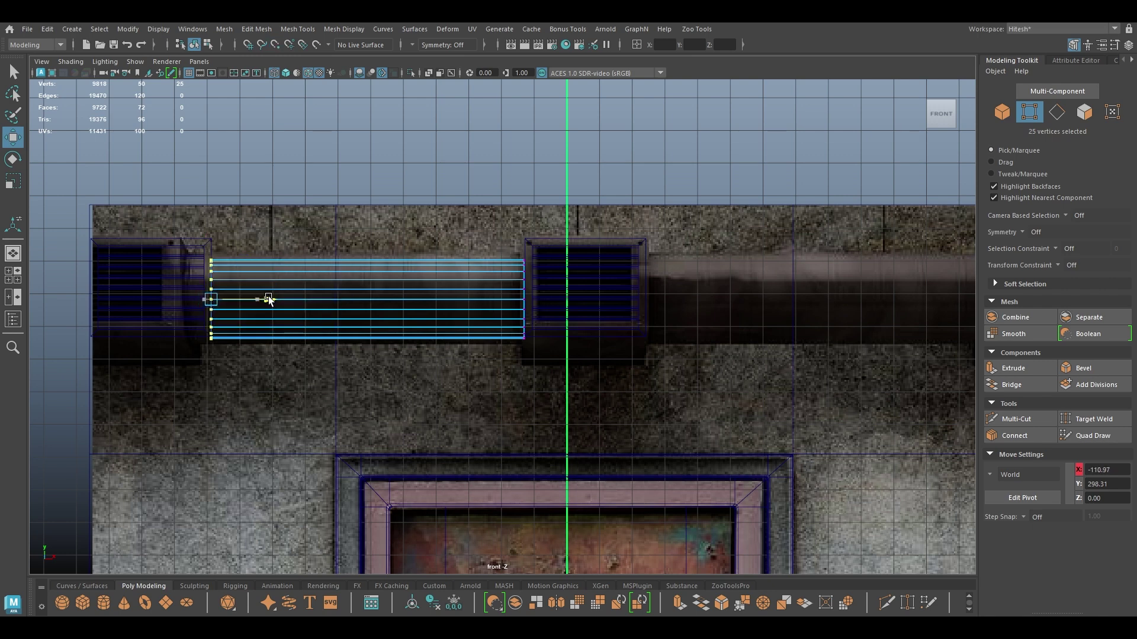
right_click_drag(262, 245, 357, 189)
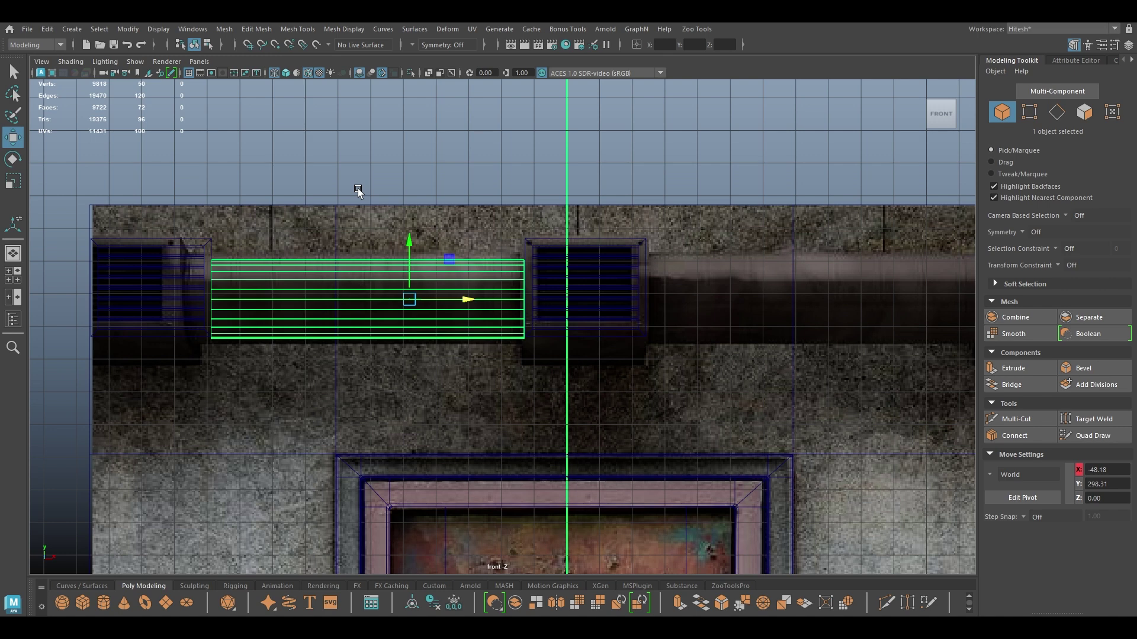
Step: Raise the pipe to about Y 302.11 and align its right end vertices with the middle vent at about X -12.58
key("6")
left_click_drag(408, 243, 407, 230)
scroll(461, 209, "up", 1)
right_click_drag(465, 163, 422, 161)
left_click_drag(439, 175, 567, 377)
left_click_drag(583, 282, 585, 281)
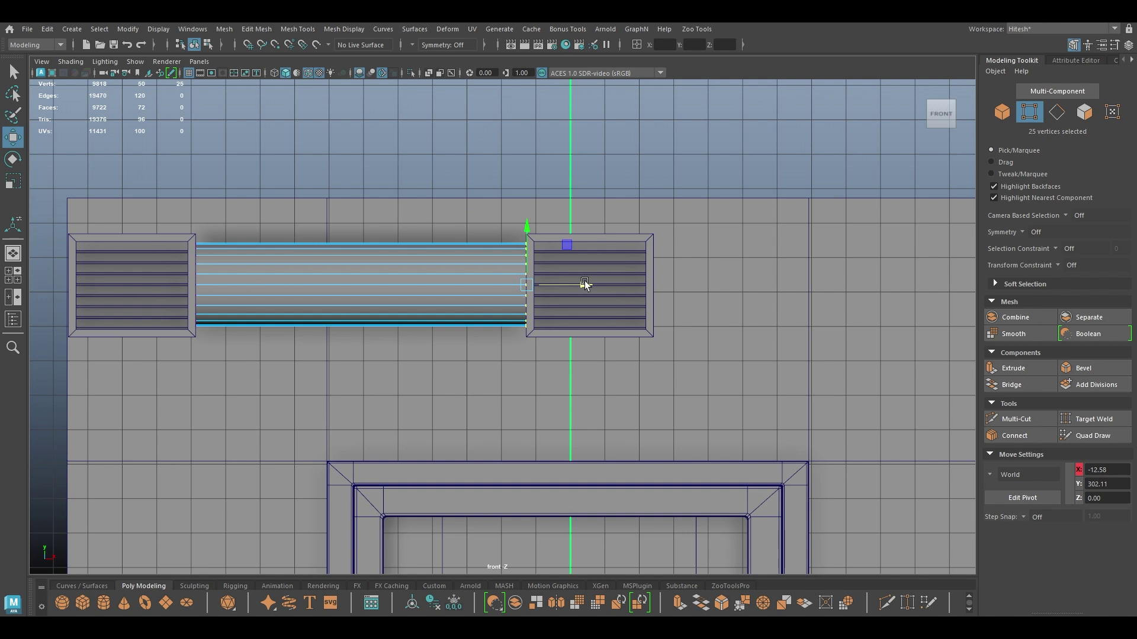
Step: Split the pipe's lengthwise edge ring with an edge loop around its middle, at about X -60.69
right_click_drag(382, 232, 370, 159)
right_click_drag(373, 258, 539, 95)
left_click(382, 254)
right_click_drag(408, 140, 405, 89)
left_click(386, 255)
right_click_drag(386, 255, 443, 434, "ctrl")
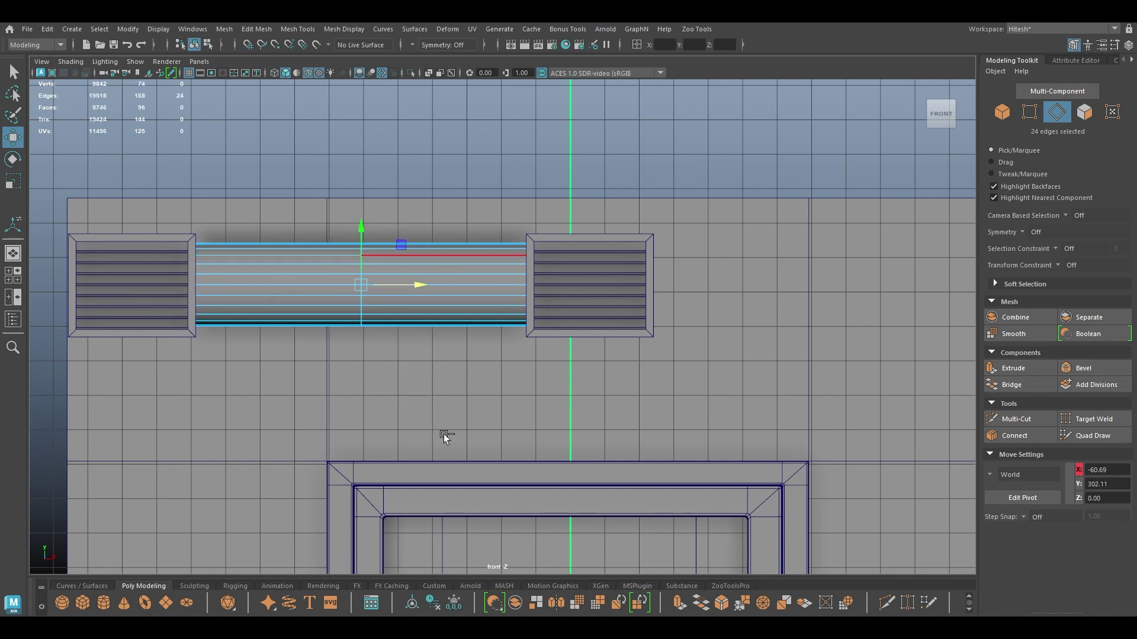
Step: Delete the faces of the pipe's left half
right_click_drag(310, 118, 307, 165)
left_click_drag(307, 166, 97, 463)
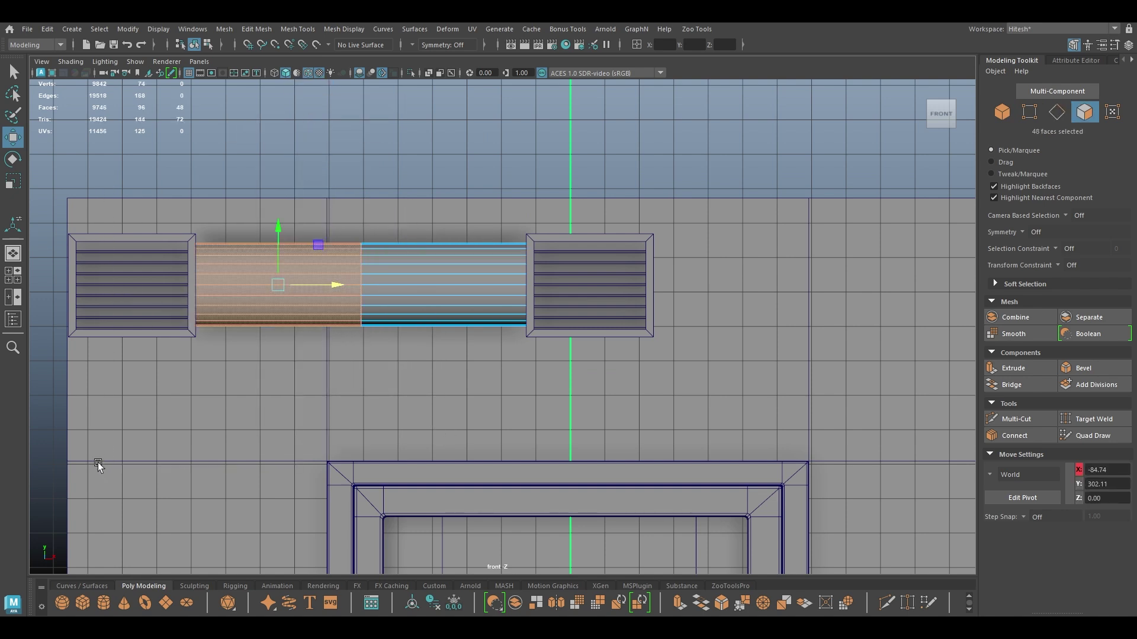
key("Delete")
Step: Delete the end cap faces of the remaining pipe half next to the middle vent box
right_click_drag(433, 271, 392, 273)
left_click_drag(531, 227, 579, 286)
key("space")
left_click_drag(521, 323, 485, 234)
key("f")
key("6")
right_click_drag(486, 233, 548, 211)
left_click_drag(492, 474, 504, 279)
right_click_drag(504, 280, 502, 313)
left_click_drag(681, 450, 569, 148)
left_click_drag(503, 148, 414, 438, "ctrl")
left_click_drag(592, 266, 548, 297, "alt")
key("Delete")
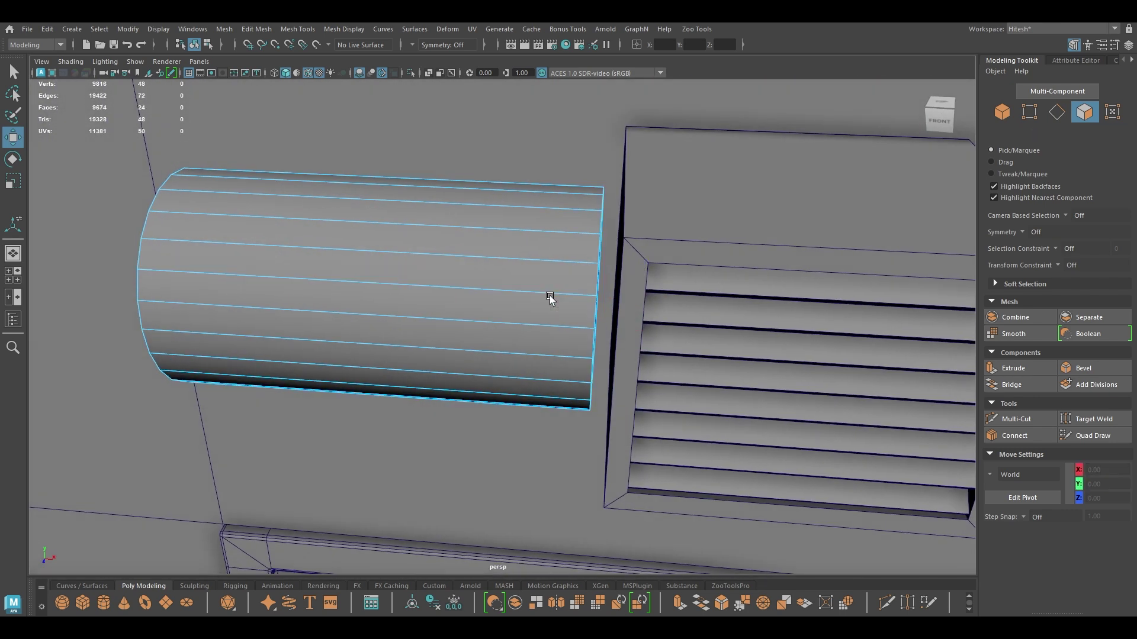
Step: Extrude the pipe's open edge ring beside the middle vent box outward into a raised collar
right_click_drag(549, 296, 547, 198)
left_click_drag(547, 198, 634, 279, "alt")
double_click(586, 298)
key("r")
key("w")
key("r")
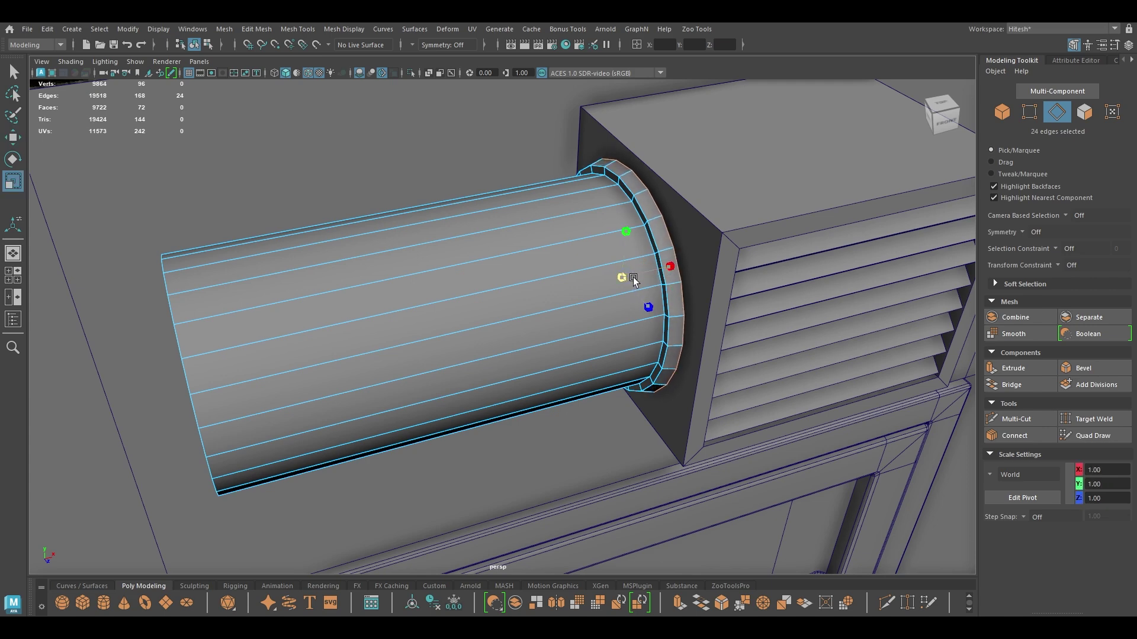
key("w")
right_click_drag(628, 271, 627, 241)
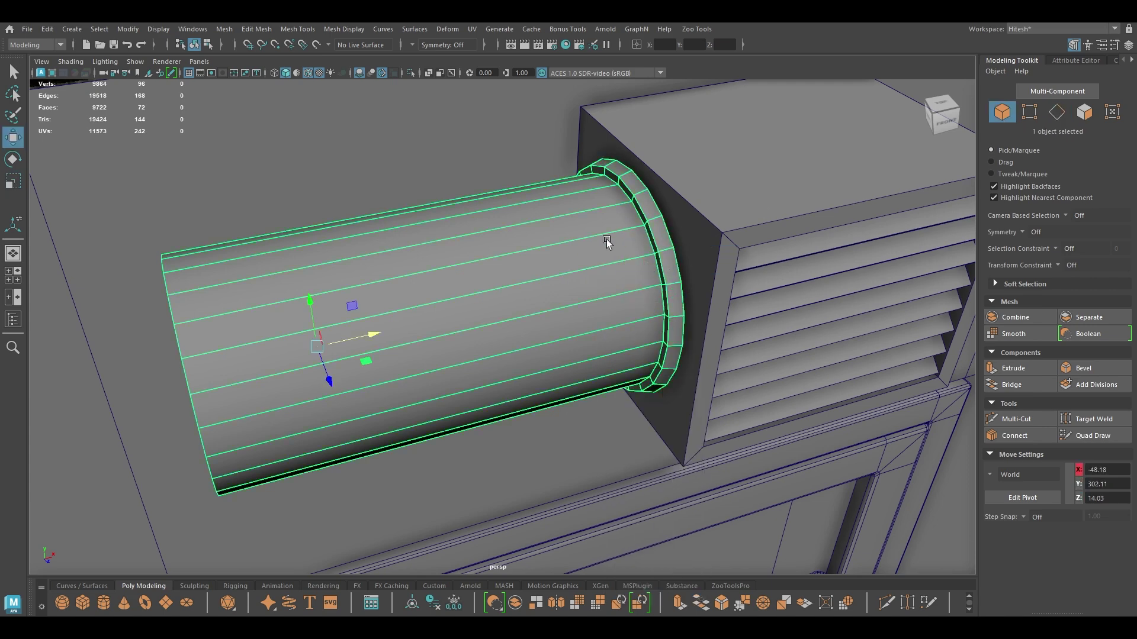
Step: Isolate the pipe half in the view and switch it to edge selection
key("alt+h")
left_click_drag(604, 251, 490, 240, "alt")
right_click_drag(480, 237, 504, 213)
Step: Try capping the collared end by extruding its open edge ring inward and merging it to the centre
double_click(506, 209)
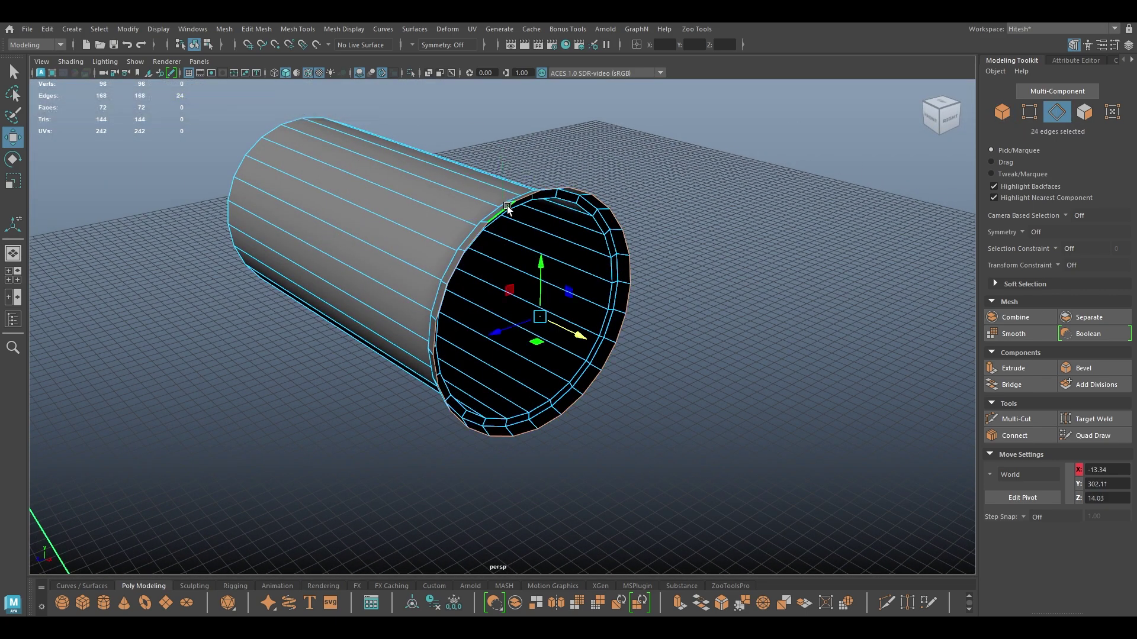
key("r")
left_click_drag(539, 317, 450, 275, "shift")
right_click_drag(450, 275, 454, 198, "shift")
right_click_drag(528, 254, 521, 192)
Step: Select the triangular cap faces on the pipe's collared end and delete them
left_click(544, 229)
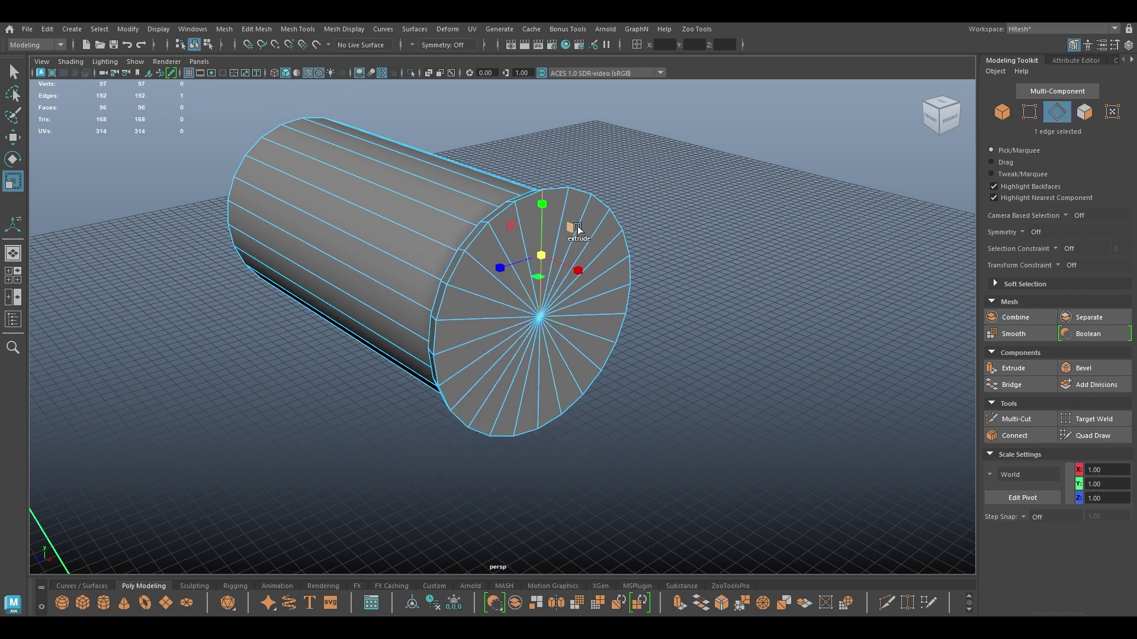
left_click(583, 215, "shift")
left_click(609, 246, "shift")
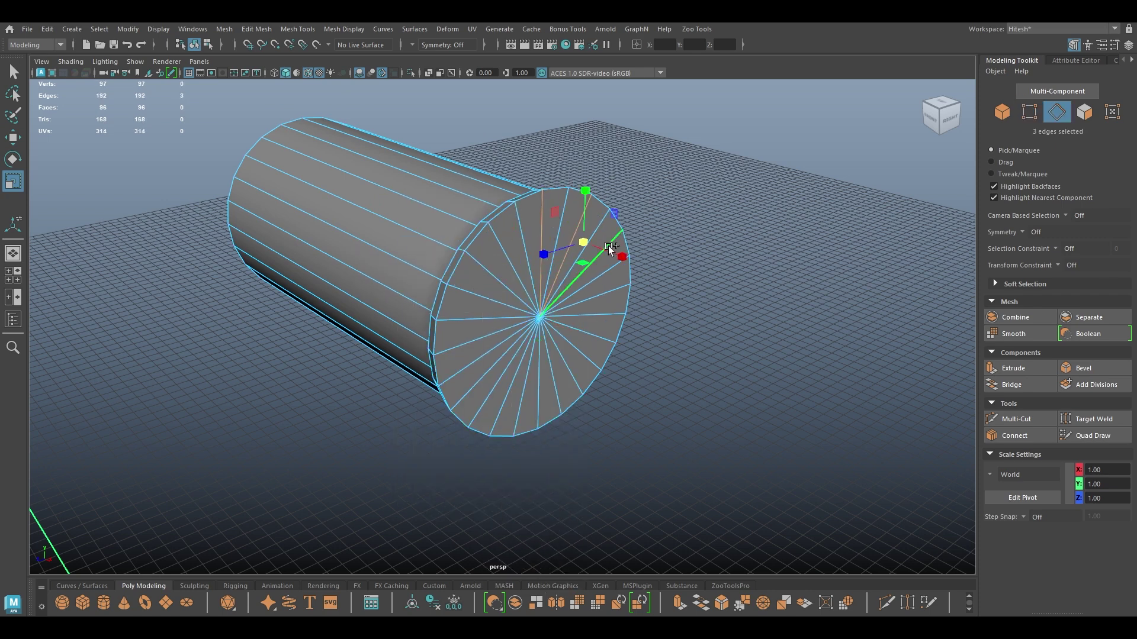
left_click(616, 288, "shift")
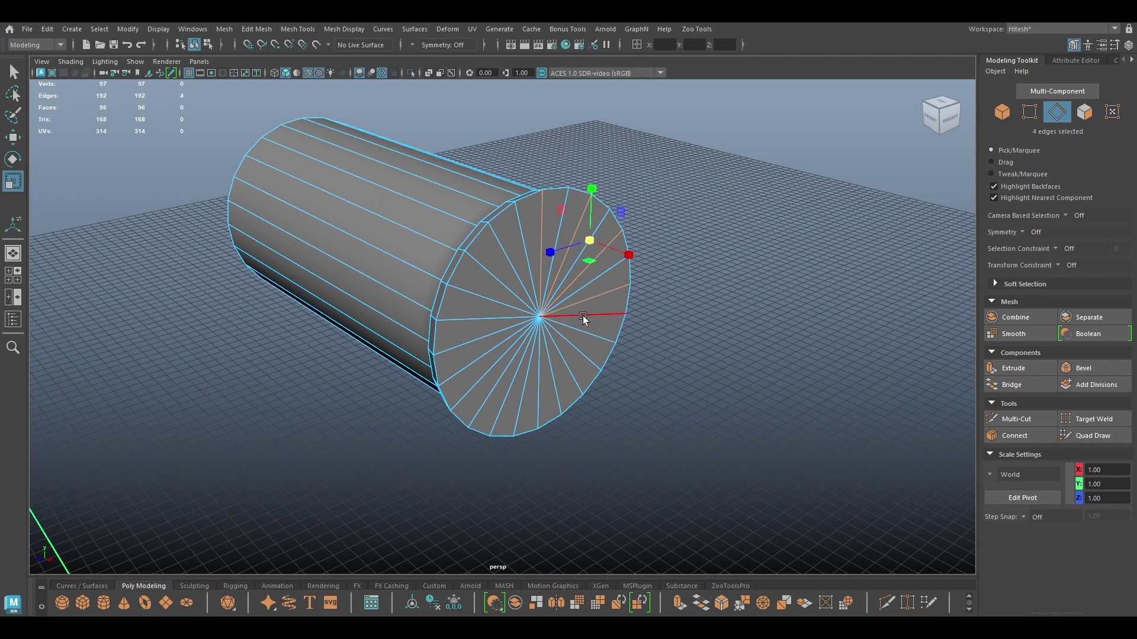
right_click_drag(655, 233, 654, 263)
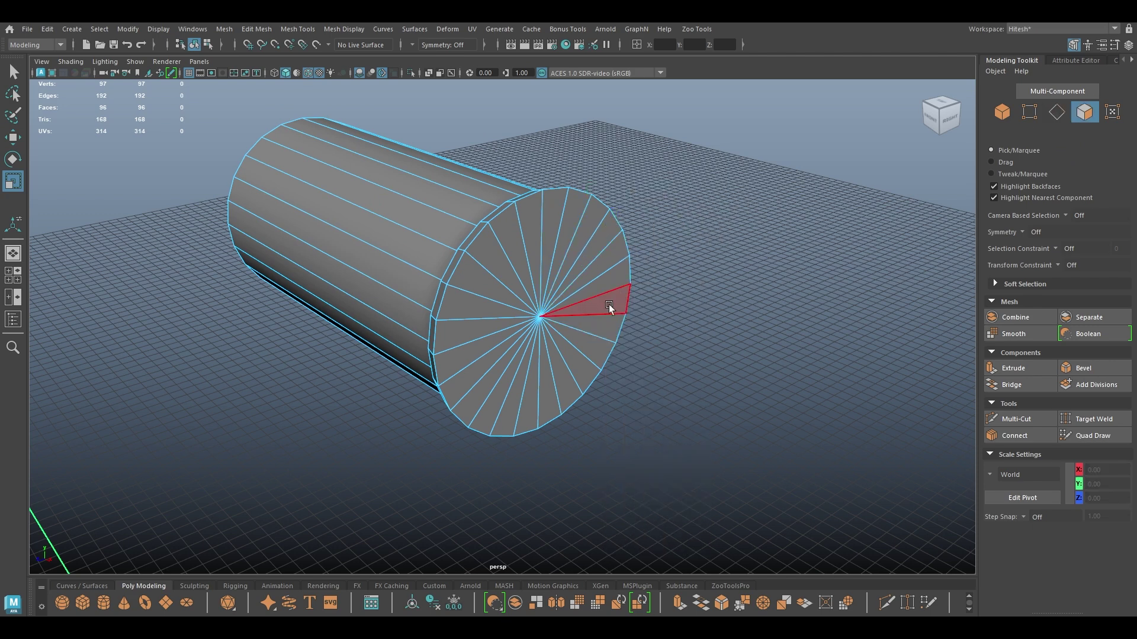
mouse_move(608, 297)
left_mouse_down()
mouse_move(505, 379)
mouse_move(560, 314)
left_mouse_up()
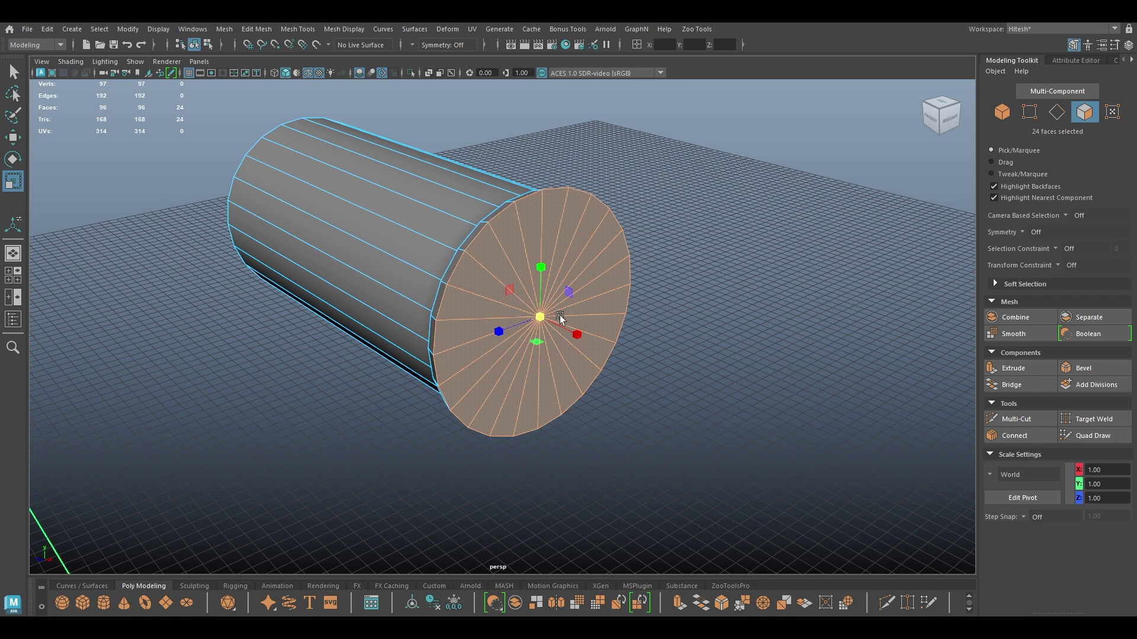
key("Delete")
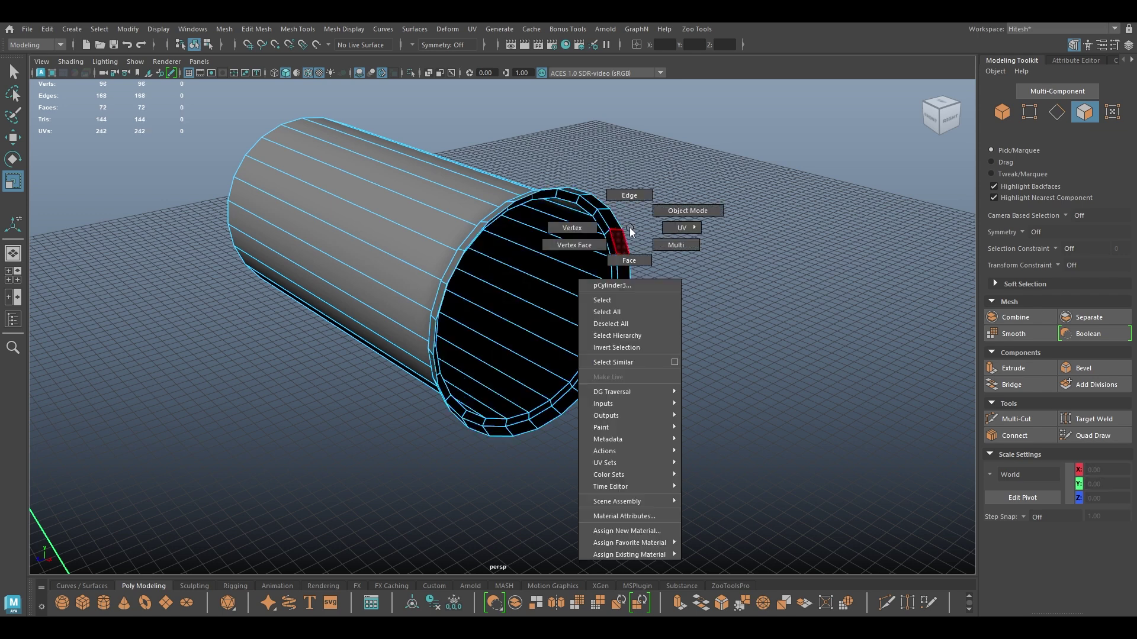
Step: Extrude the collar's open edge ring inward to form a rim on the end face
key("F10")
double_click(596, 198)
left_click_drag(538, 317, 470, 348, "shift")
Step: Bevel the collar's edge loops and adjust the bevel's fraction and segments
left_click_drag(449, 260, 588, 239, "alt")
right_click_drag(588, 239, 583, 188)
left_click(643, 204)
key("ctrl+b")
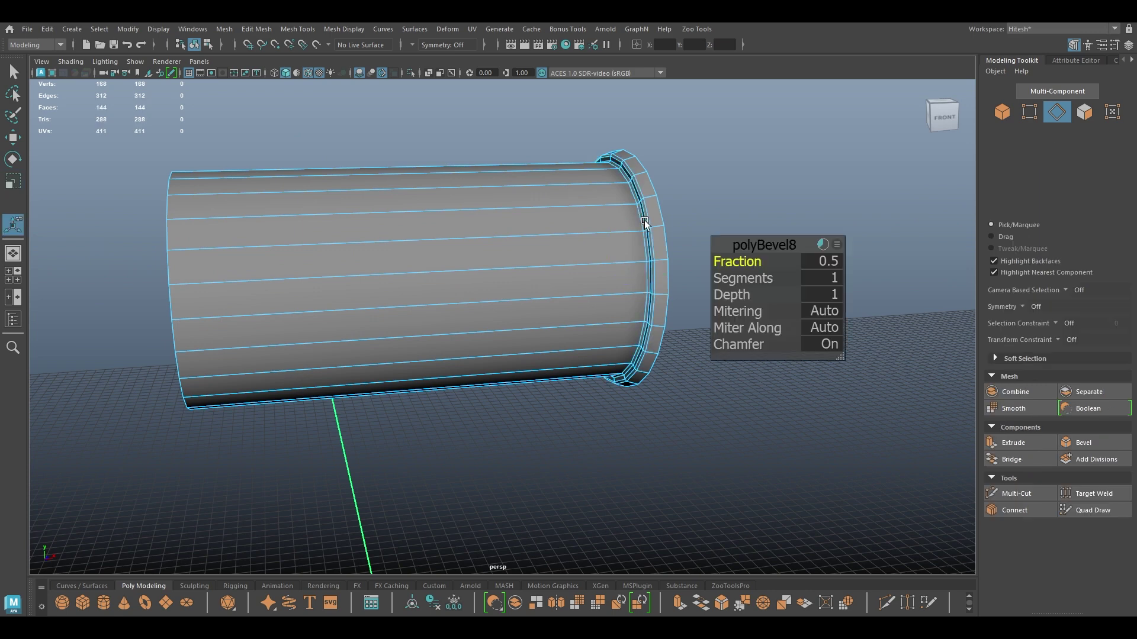
left_click_drag(739, 259, 681, 237)
scroll(651, 249, "up", 5)
left_click_drag(610, 266, 799, 266, "alt")
middle_click_drag(752, 277, 803, 278)
middle_click_drag(738, 262, 747, 262)
Step: In the front view, snap the pipe half's pivot to the centre of its uncollared end
key("w")
right_click_drag(594, 193, 723, 136)
key("space")
left_click_drag(724, 137, 717, 171)
key("d")
key("x")
left_click_drag(403, 284, 365, 287)
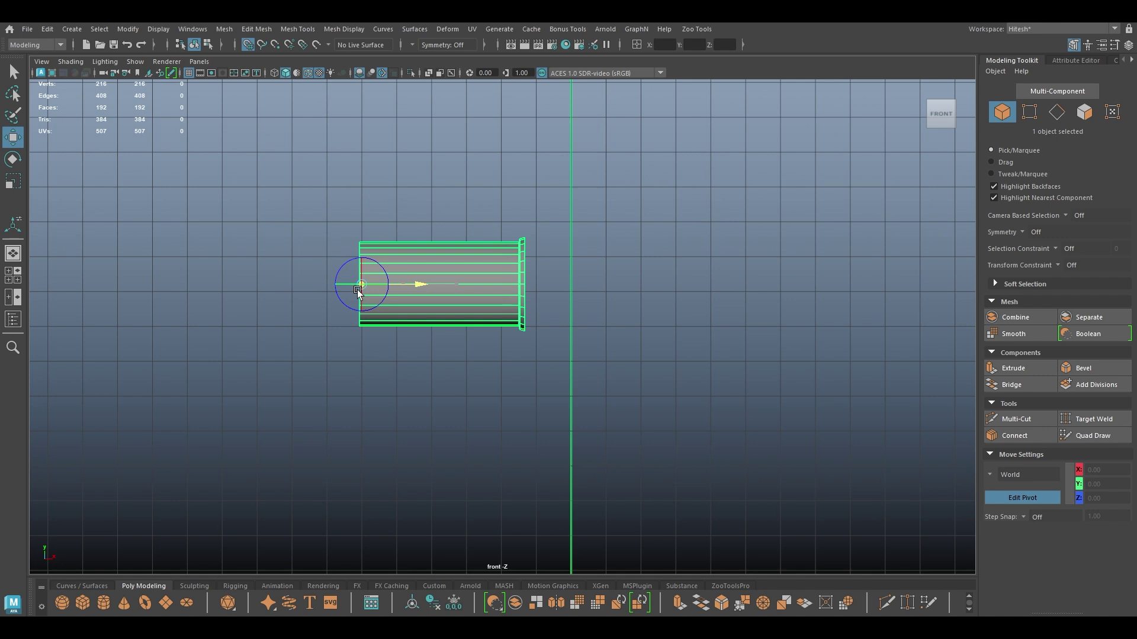
key("v")
left_click_drag(412, 285, 402, 287)
key("d")
Step: Mirror the pipe half along world X with Cut Geometry off and a merge threshold of 0.469, with the hidden scene shown again
right_click_drag(428, 272, 402, 407, "shift")
key("ctrl+1")
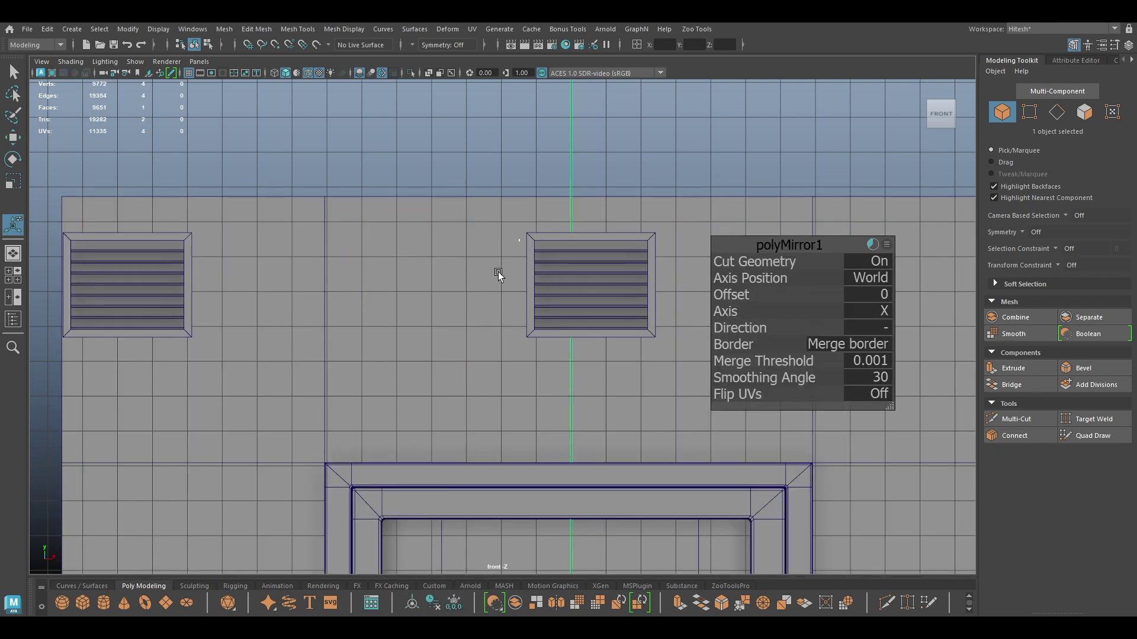
left_click(880, 262)
left_click_drag(856, 358, 454, 356)
left_click_drag(735, 247, 866, 413)
Step: Set the mirror offset to about -62.147 so both pipe halves meet and weld at the middle seam
right_click_drag(699, 427, 450, 22, "alt")
middle_click_drag(533, 273, 558, 171, "alt")
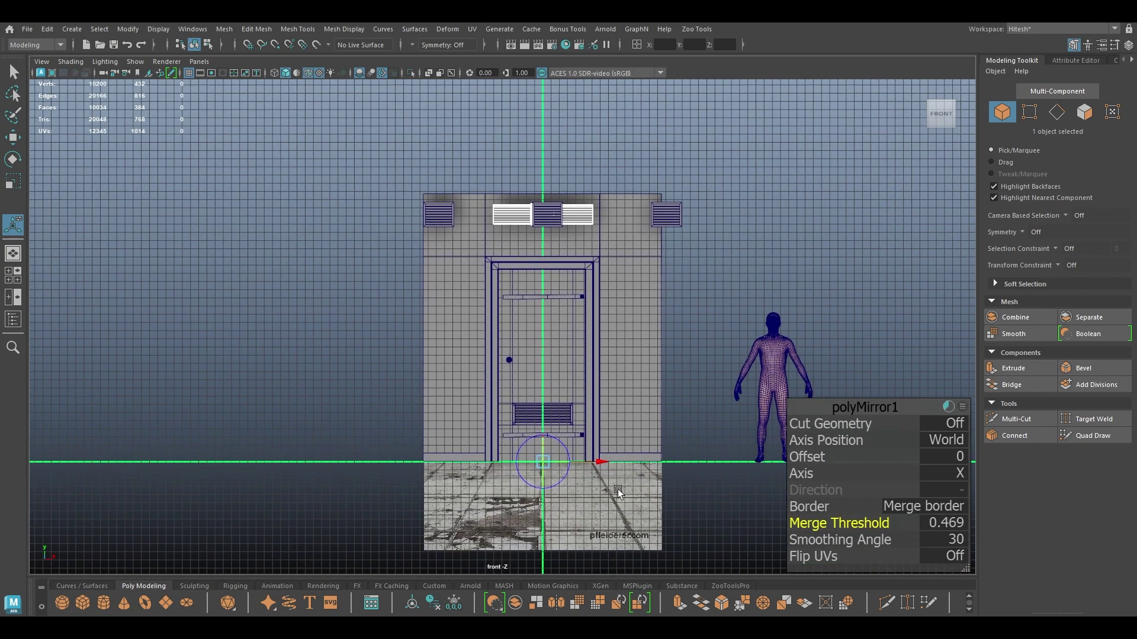
left_click_drag(594, 458, 546, 456)
scroll(503, 265, "up", 5)
middle_click_drag(516, 221, 524, 459, "alt")
right_click_drag(501, 302, 548, 452, "alt")
left_click_drag(549, 450, 555, 453)
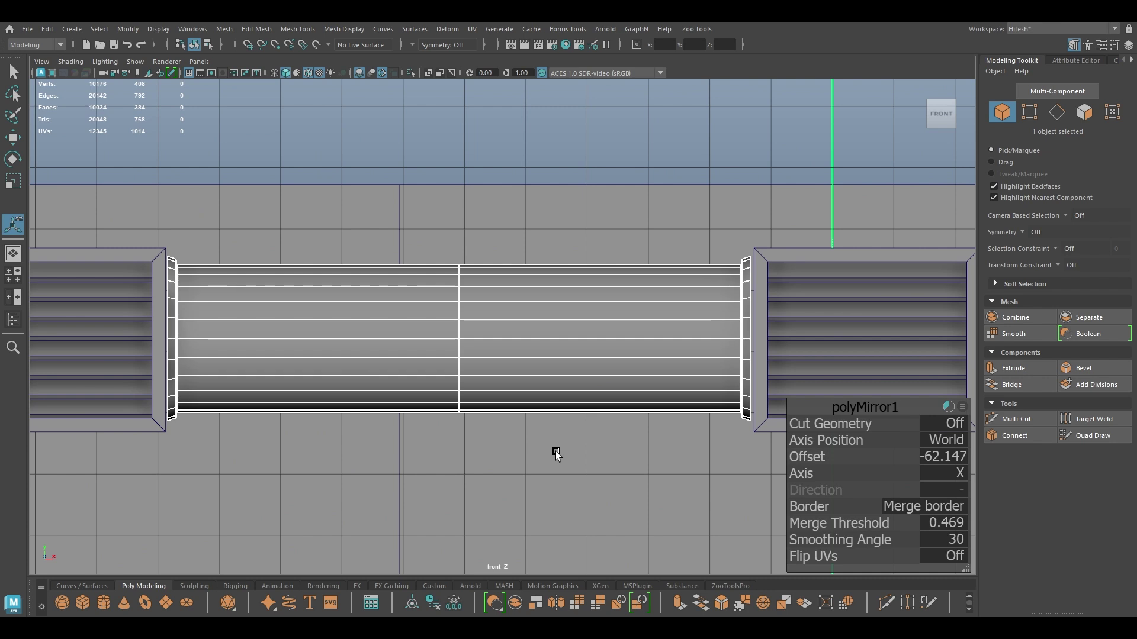
middle_click_drag(555, 451, 554, 453)
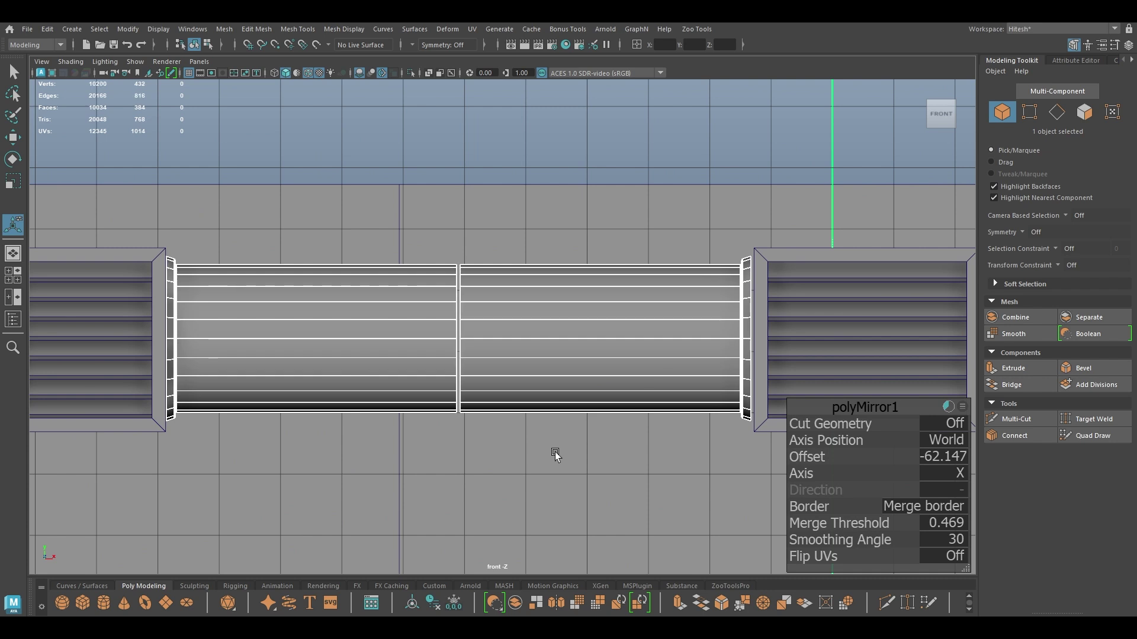
left_click_drag(555, 452, 555, 452)
Step: Move the collar vertices at both pipe ends slightly outward toward the adjoining vent boxes
key("w")
right_click_drag(505, 280, 506, 325)
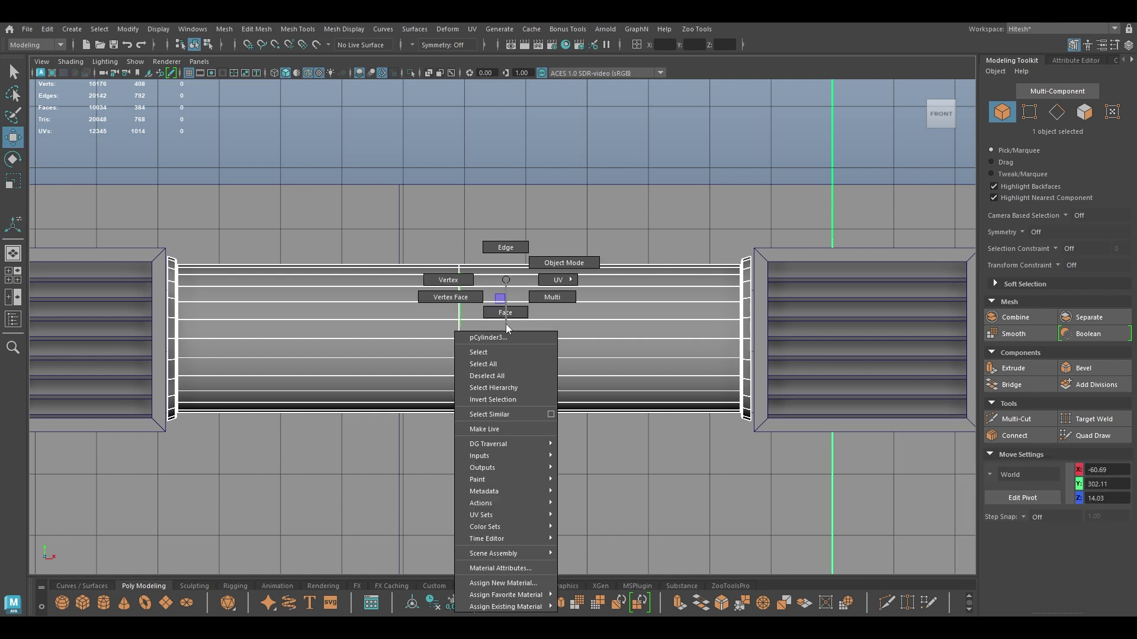
left_click(450, 270)
left_click_drag(584, 236, 799, 413)
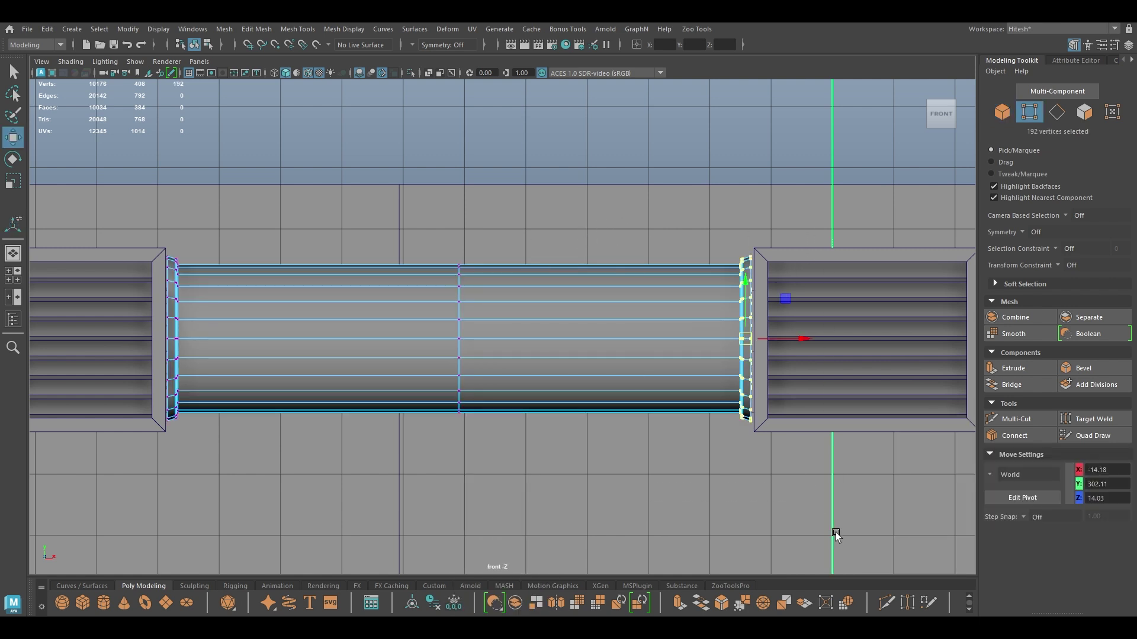
left_click_drag(804, 339, 809, 341)
left_click_drag(320, 478, 143, 194)
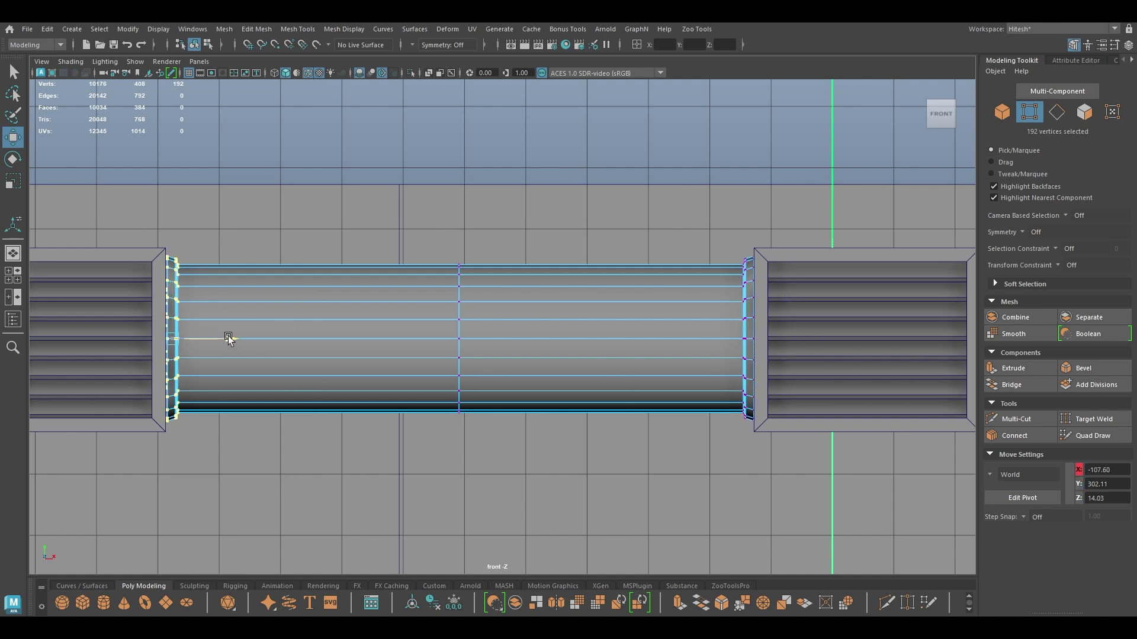
left_click_drag(229, 338, 227, 339)
right_click_drag(450, 336, 516, 226)
Step: Duplicate the finished pipe and move the copy to the other side of the middle vent box, at about X 72.17
key("space")
key("space")
scroll(495, 243, "down", 10)
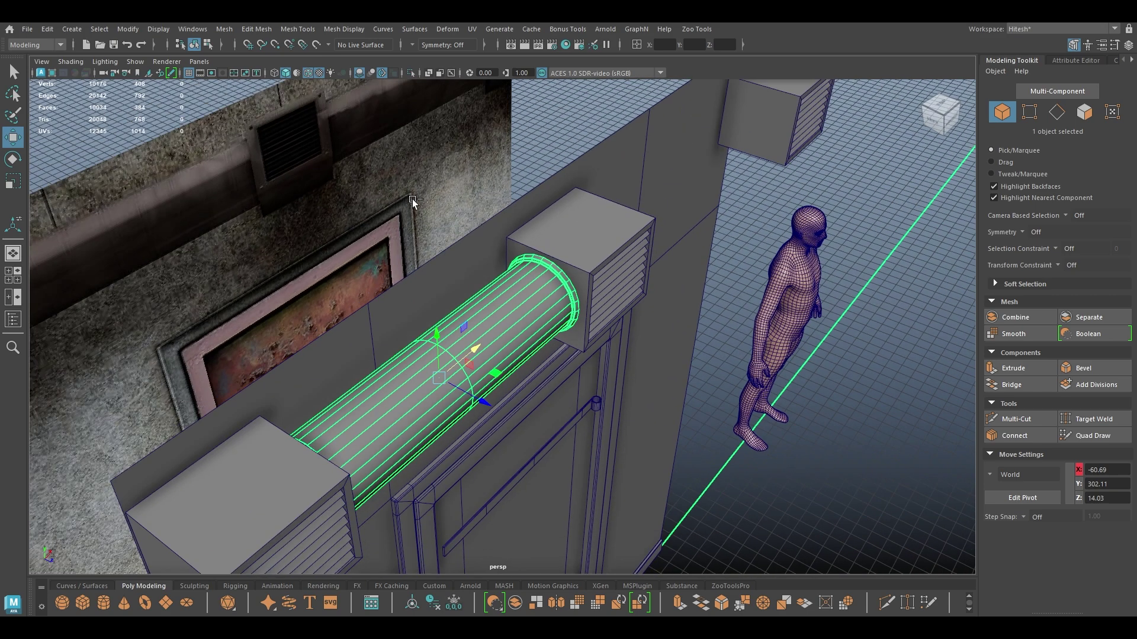
scroll(540, 422, "down", 3)
left_click(846, 353)
left_click_drag(845, 353, 745, 350, "alt")
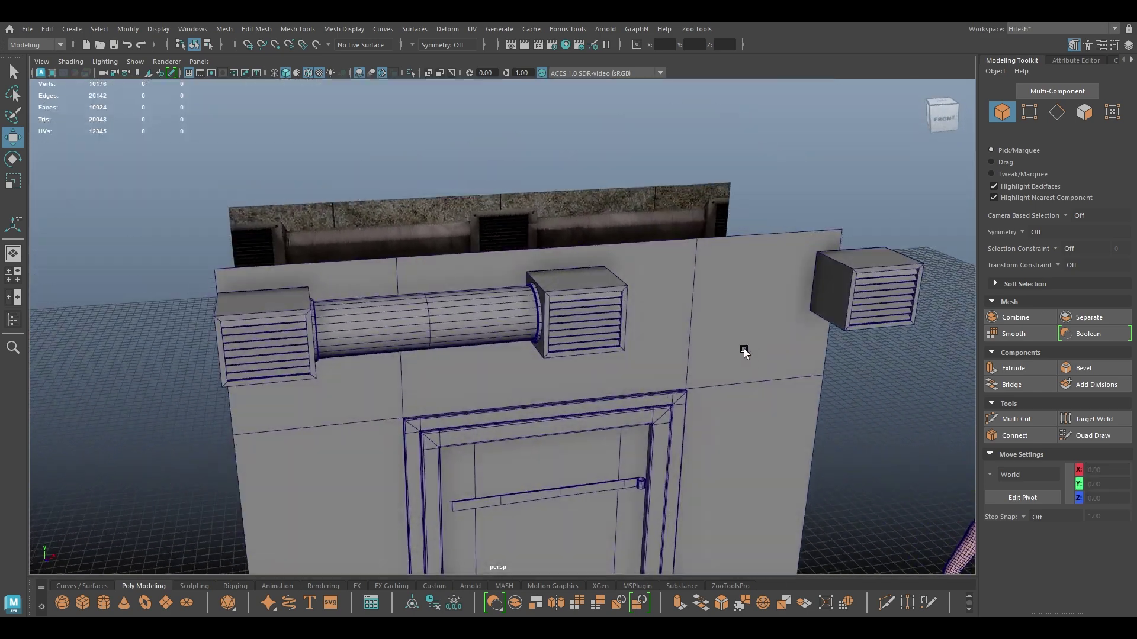
left_click(470, 327)
key("space")
left_click_drag(470, 327, 471, 367)
scroll(690, 388, "down", 2)
middle_click_drag(689, 387, 412, 395, "alt")
scroll(320, 379, "down", 4)
key("ctrl+d")
left_click_drag(359, 340, 743, 375, "shift")
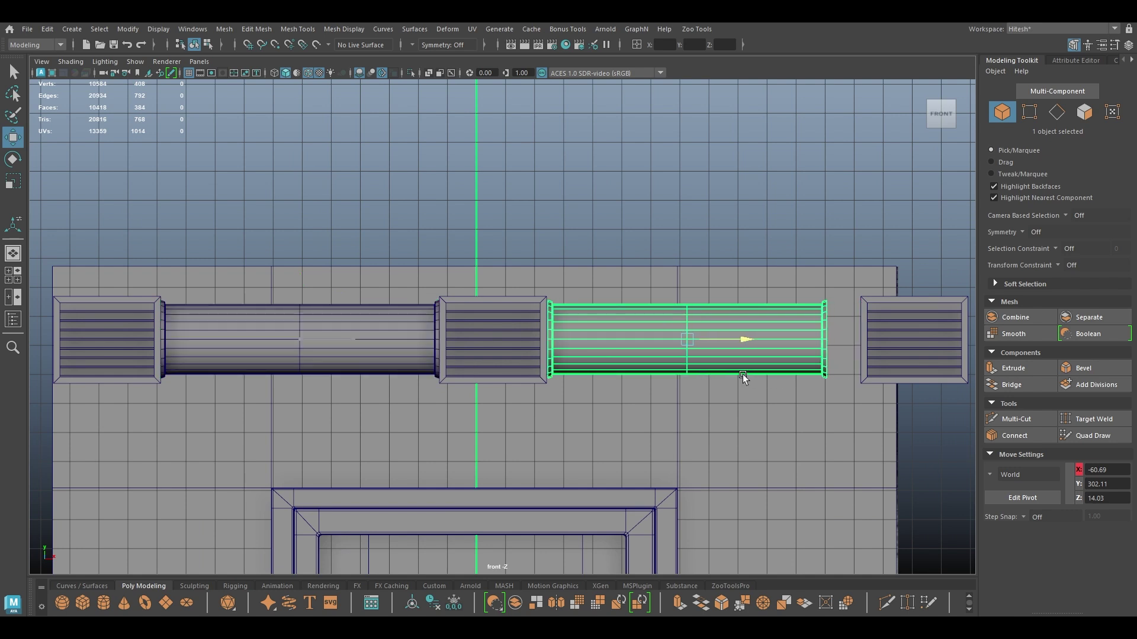
scroll(824, 376, "up", 5)
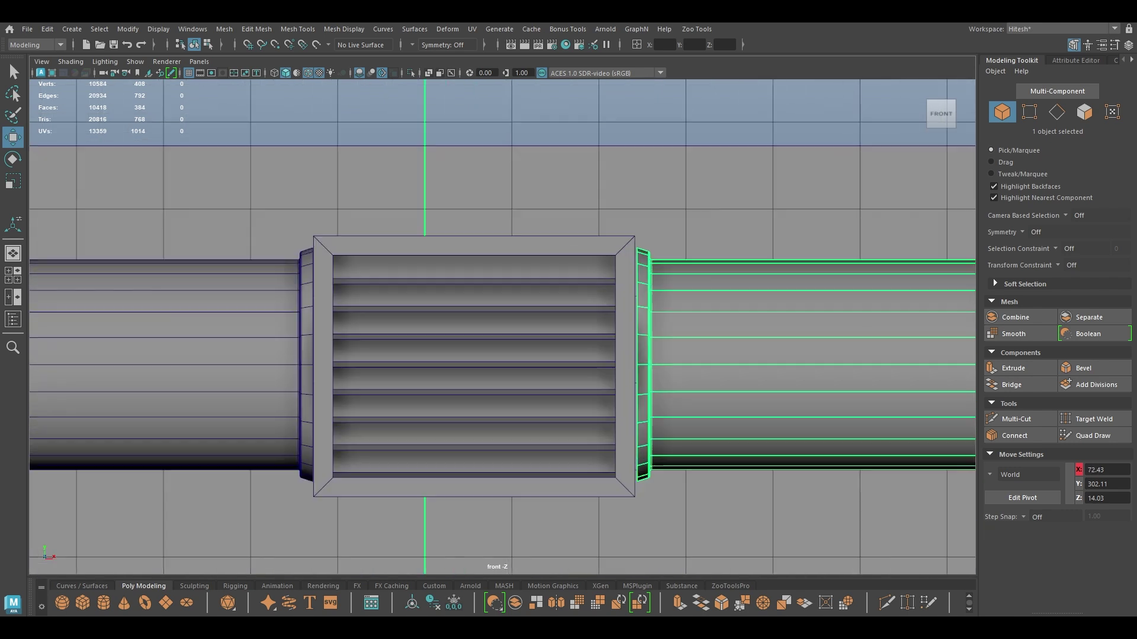
middle_click_drag(824, 374, 119, 359)
scroll(522, 261, "down", 3)
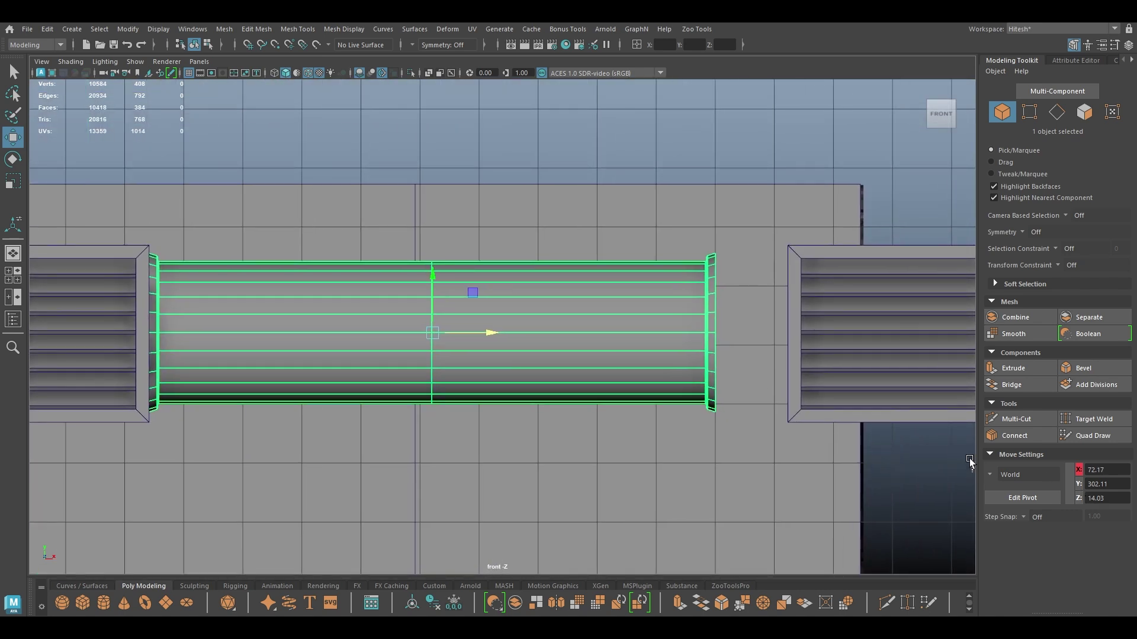
Step: Move the outer vent box along X until it meets the free end of the duplicated pipe
left_click(955, 361)
left_click_drag(955, 333, 883, 338)
key("space")
left_click_drag(883, 338, 882, 291)
left_click(831, 344)
scroll(779, 364, "down", 5)
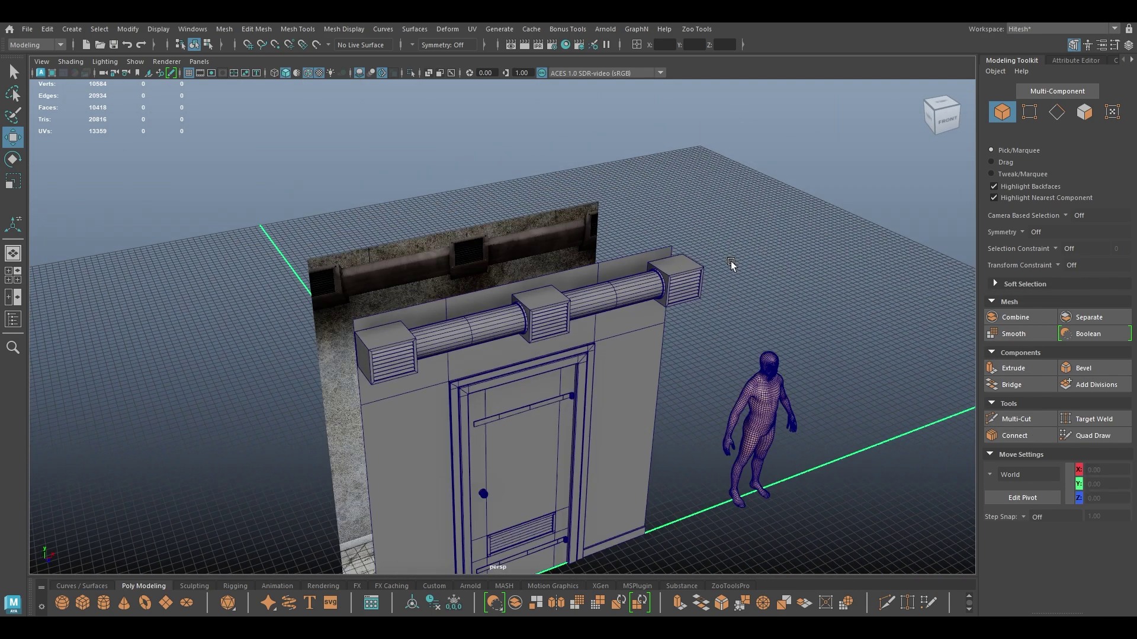
Step: Turn off the wireframe-on-shaded display and view the wall from behind
left_click(307, 73)
scroll(472, 143, "down", 4)
left_click_drag(474, 146, 630, 335, "alt")
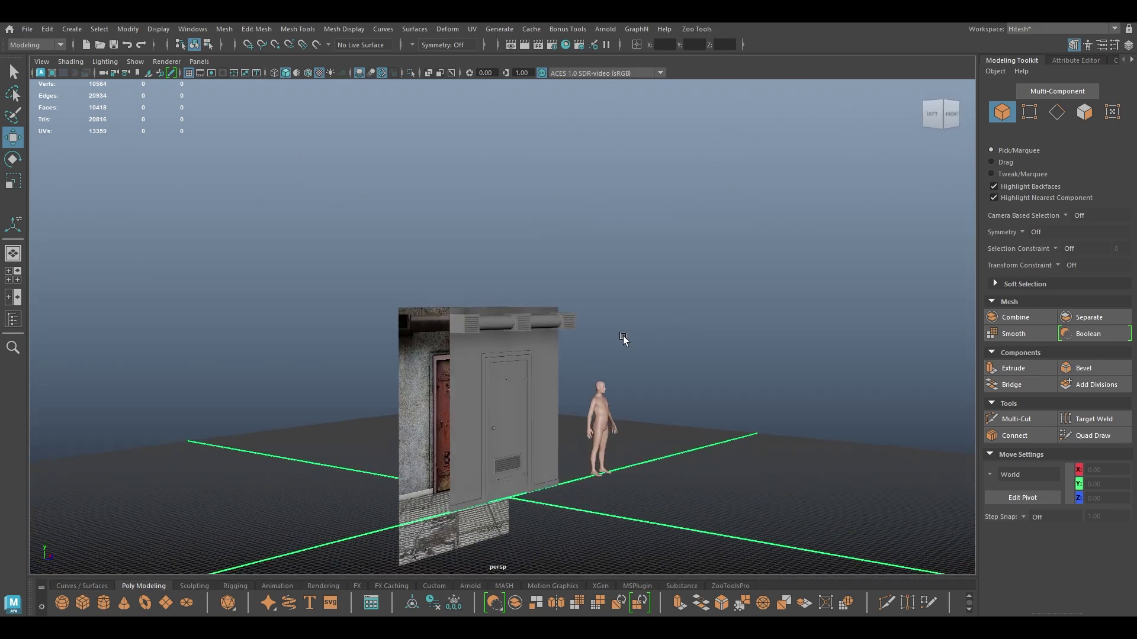
right_click_drag(630, 335, 588, 521, "alt")
left_click_drag(589, 521, 831, 386, "alt")
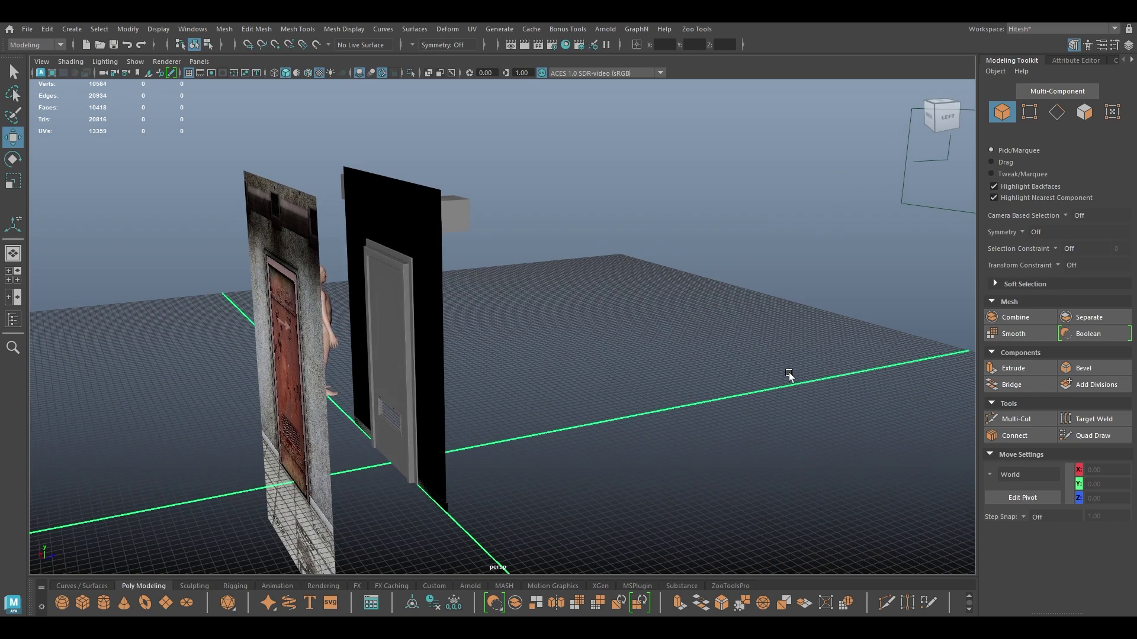
Step: Extrude the wall's five faces backward to give the wall thickness
left_click(379, 219)
left_click_drag(379, 219, 504, 289, "alt")
key("ctrl+e")
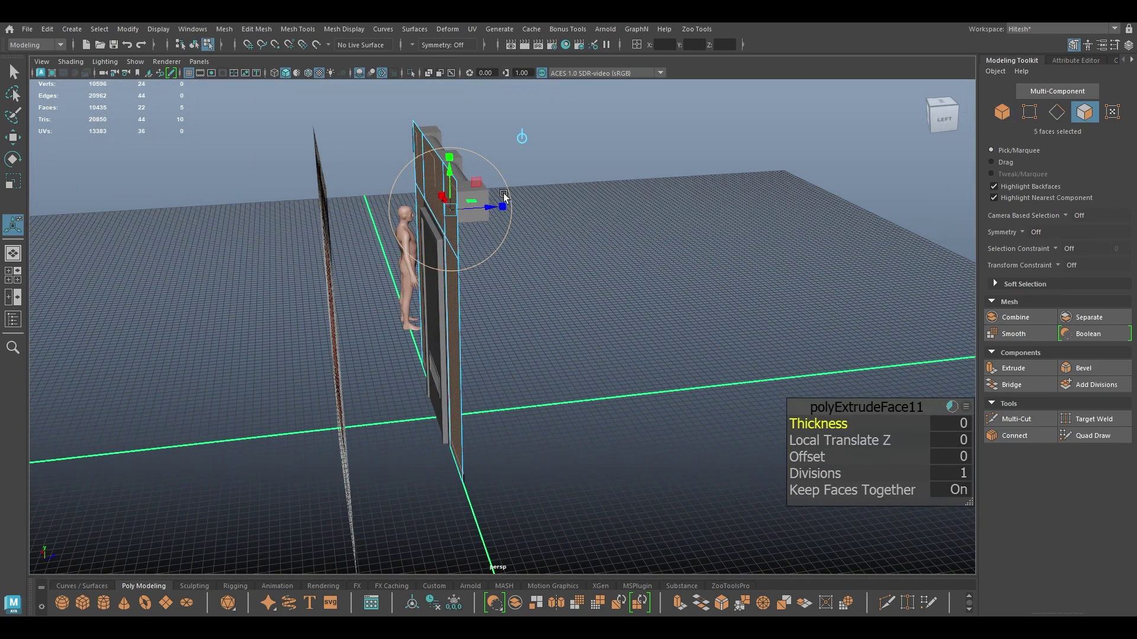
left_click_drag(484, 286, 468, 287)
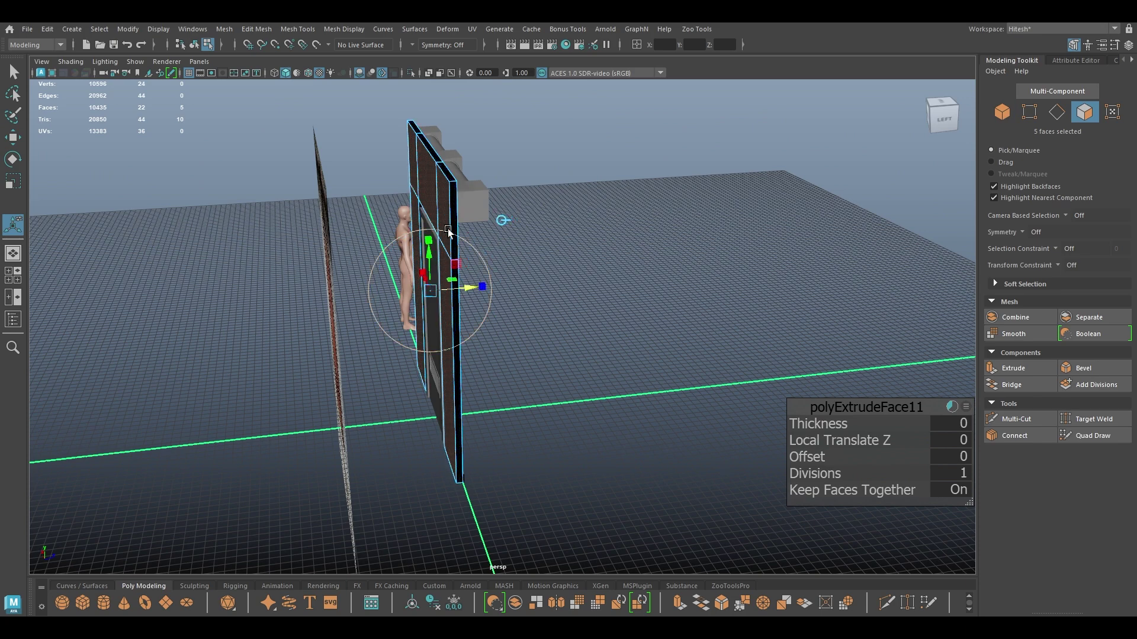
Step: Return the wall to object mode and reverse its normals so the faces shade correctly
key("f")
left_click_drag(428, 254, 432, 222, "alt")
right_click_drag(433, 222, 717, 454, "alt")
middle_click_drag(609, 238, 608, 241, "alt")
left_click_drag(608, 240, 591, 274, "alt")
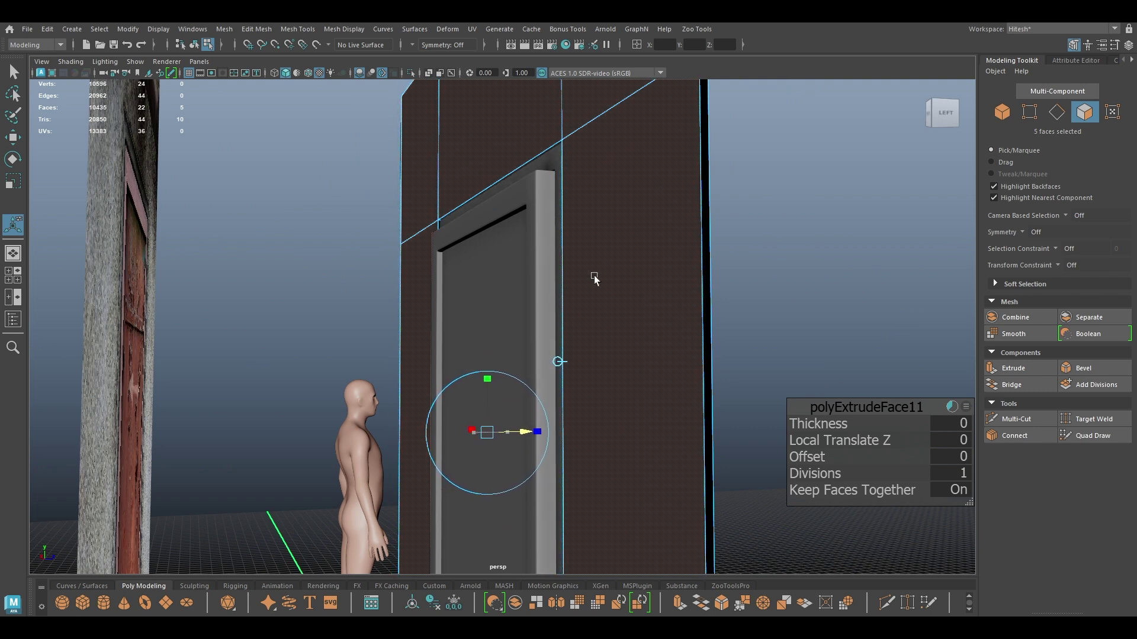
mouse_move(594, 275)
left_mouse_down("alt")
mouse_move(624, 256)
mouse_move(520, 271)
mouse_move(598, 266)
left_mouse_up("alt")
right_click_drag(598, 266, 497, 188, "alt")
right_click_drag(544, 221, 580, 193)
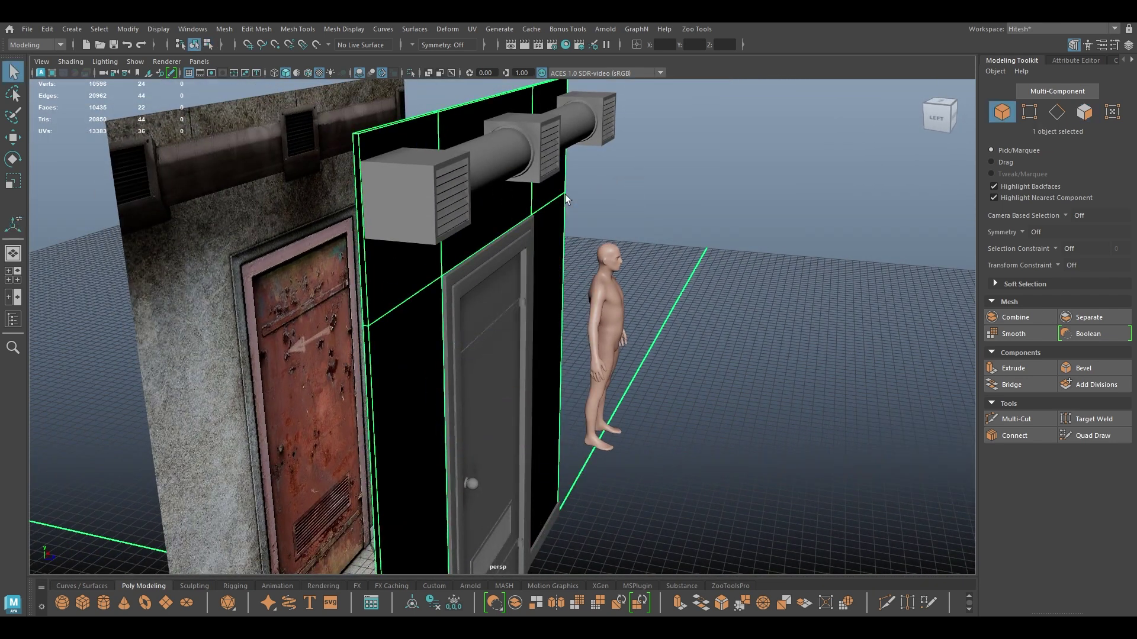
left_click(382, 29)
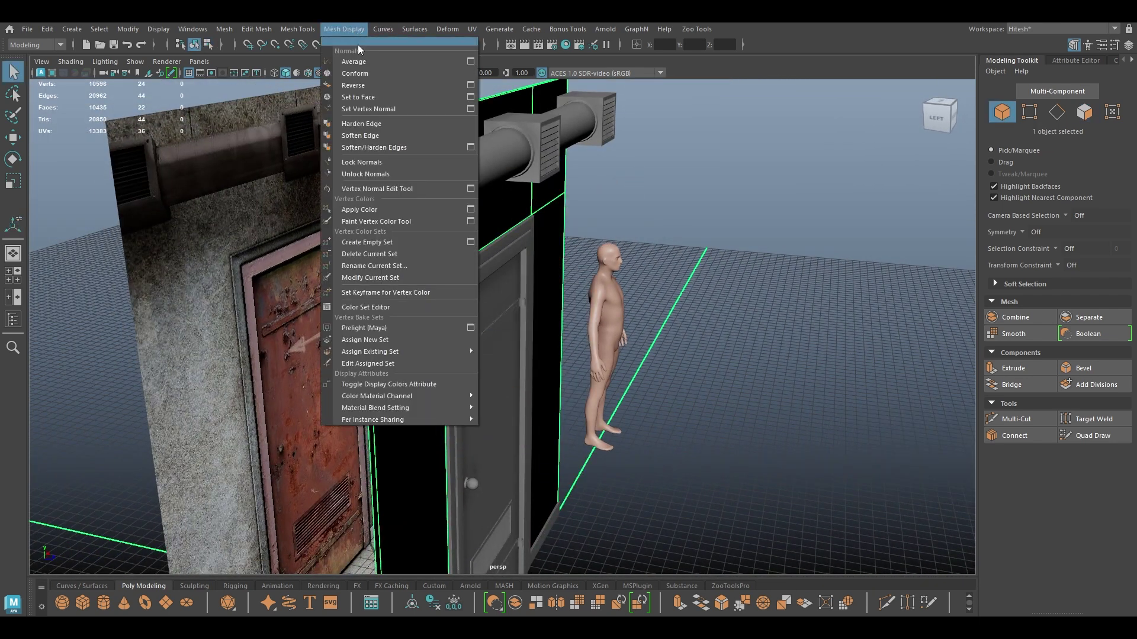
left_click(369, 82)
key("w")
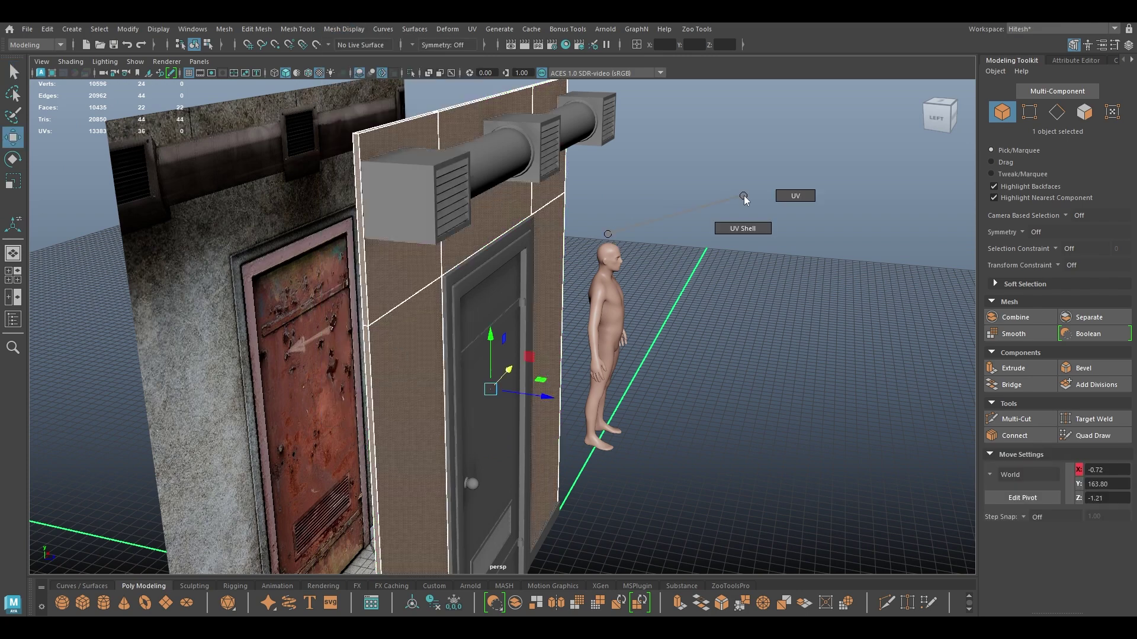
left_click(795, 175)
left_click_drag(641, 285, 678, 221, "alt")
left_click_drag(696, 283, 594, 371, "alt")
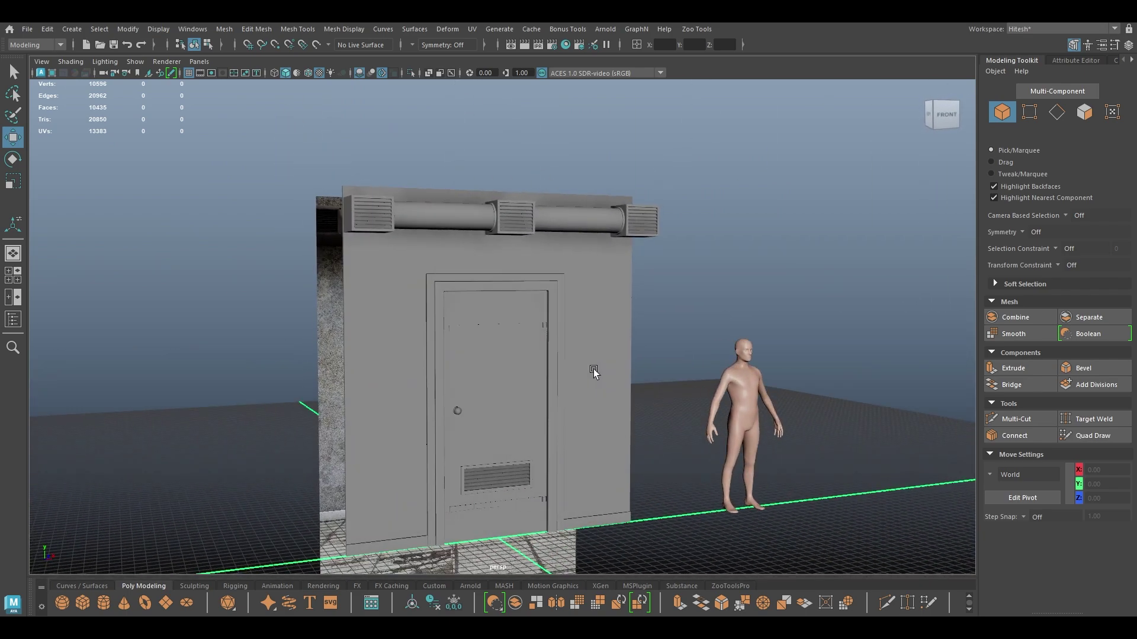